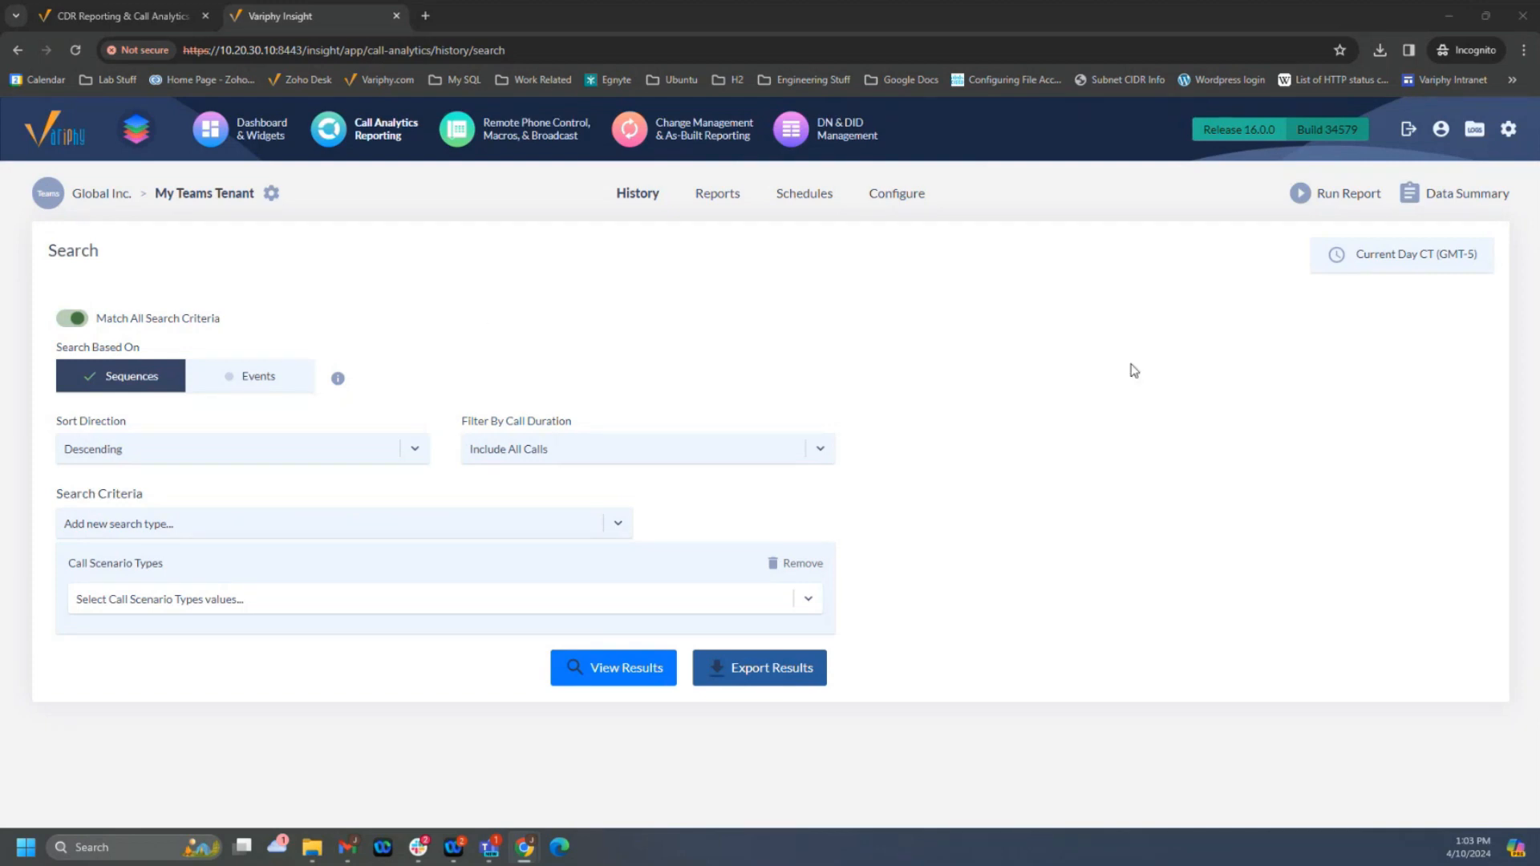
- Open the User Accounts & Groups administration and look through the list of user accounts
mouse_move(1507, 133)
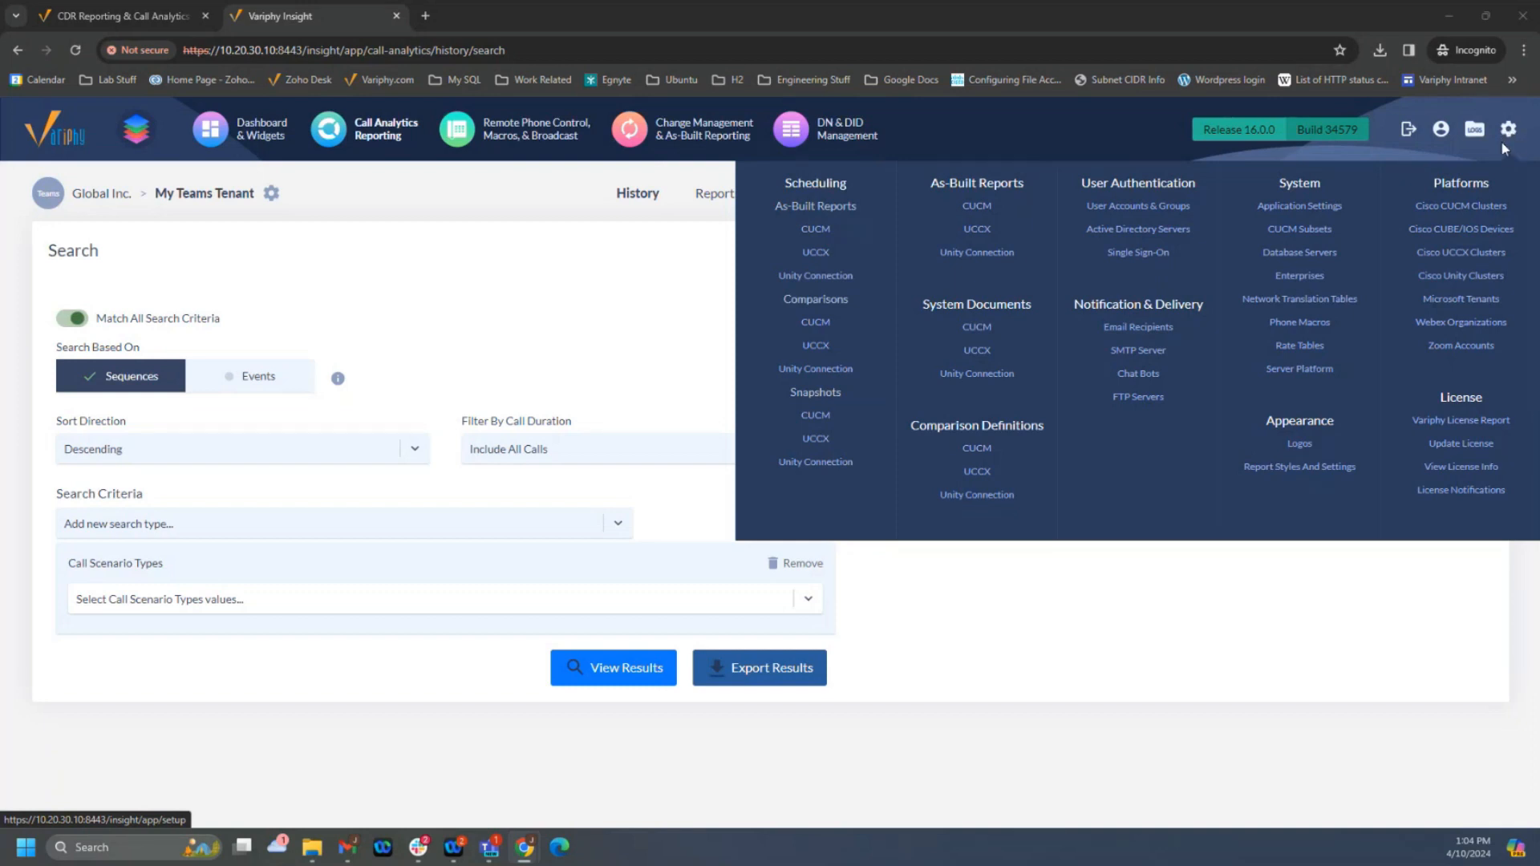
left_click(1133, 208)
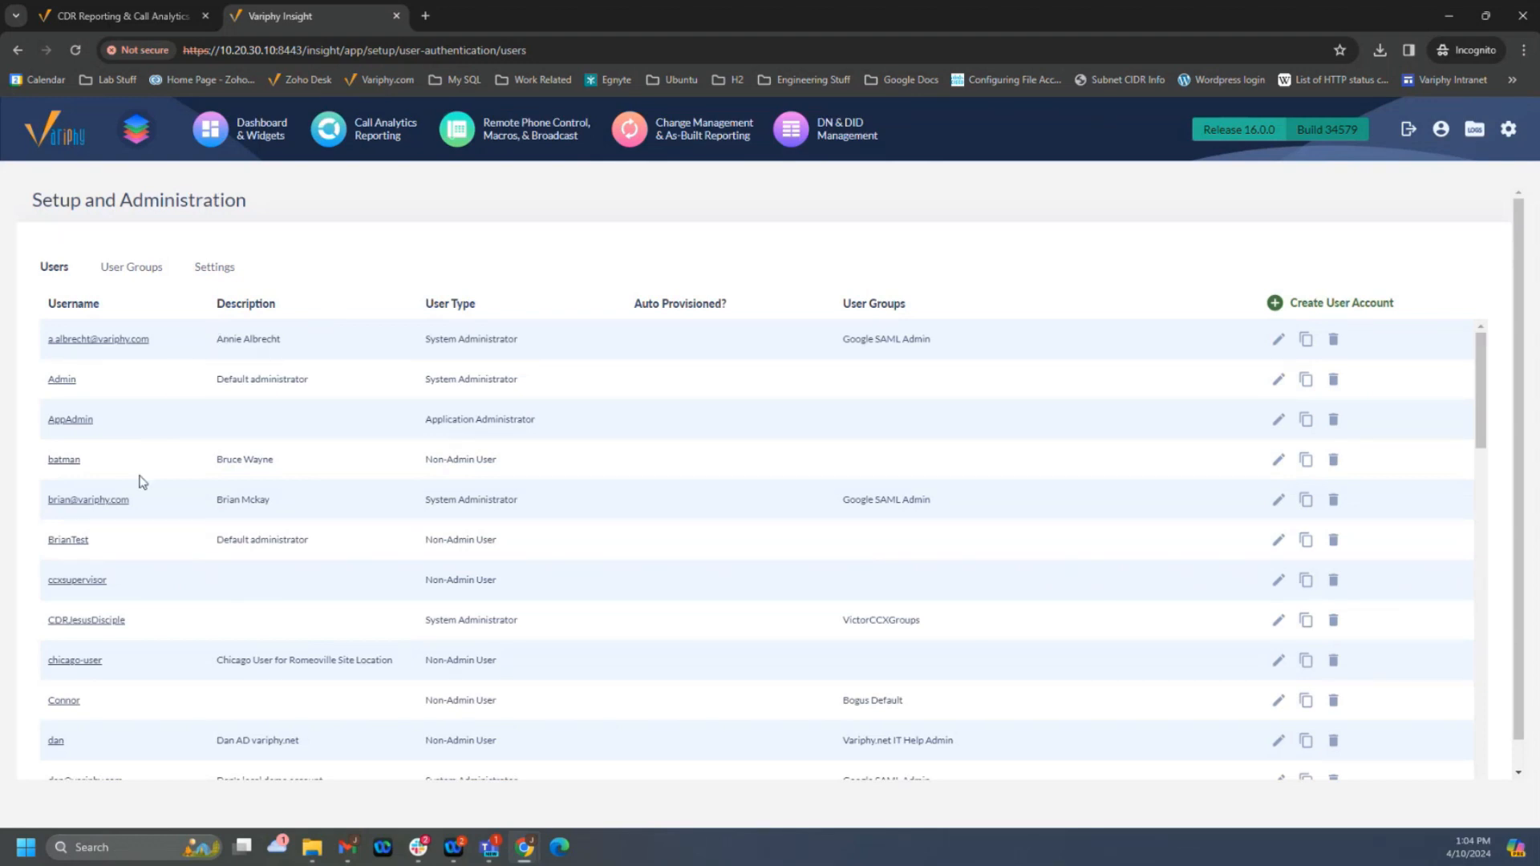
scroll(184, 473, "down", 4)
scroll(183, 474, "down", 10)
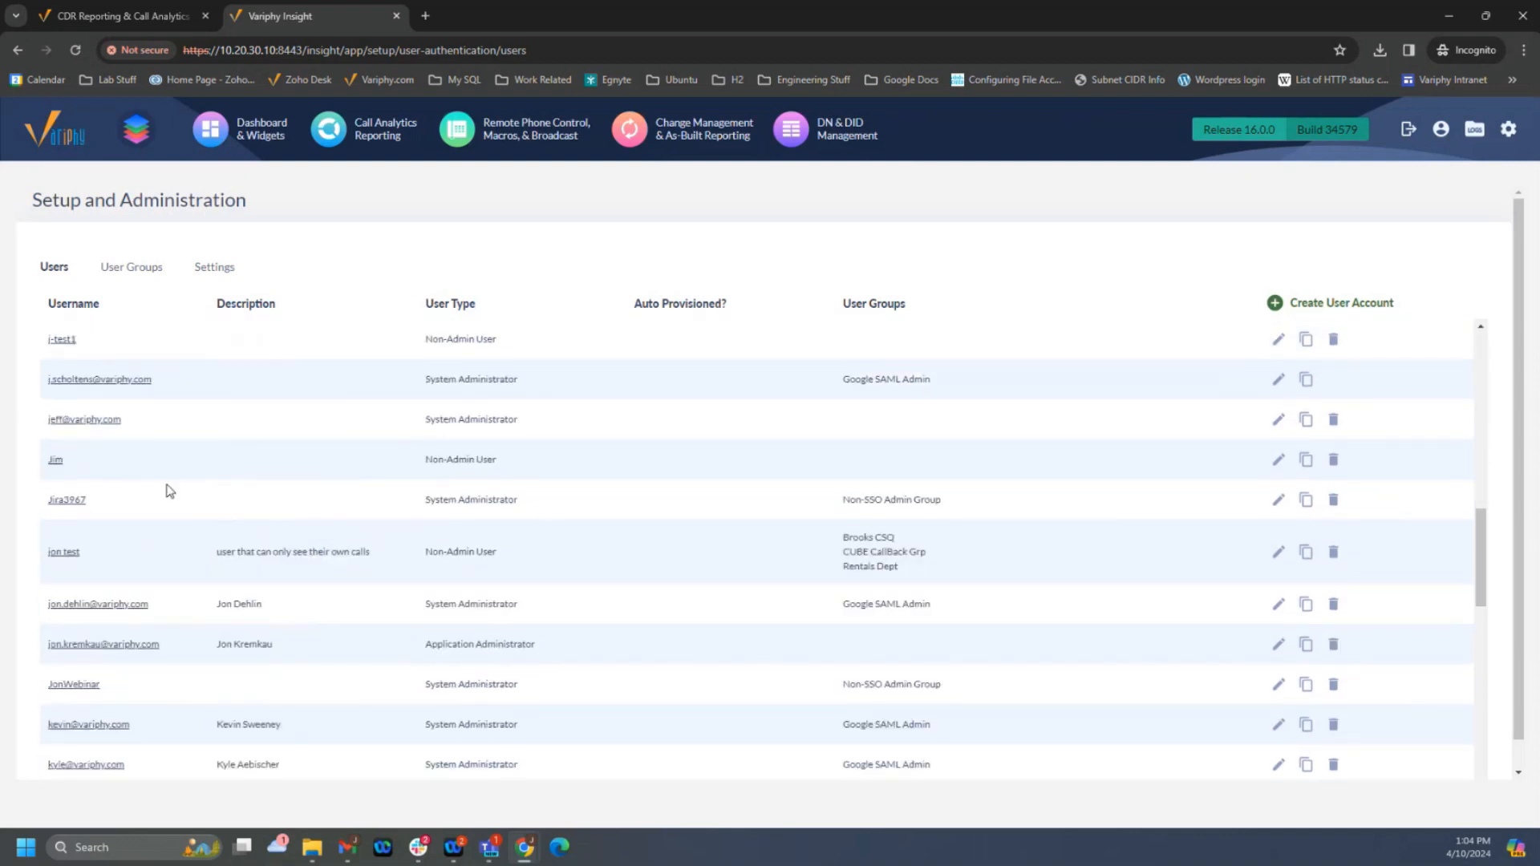
scroll(189, 455, "up", 14)
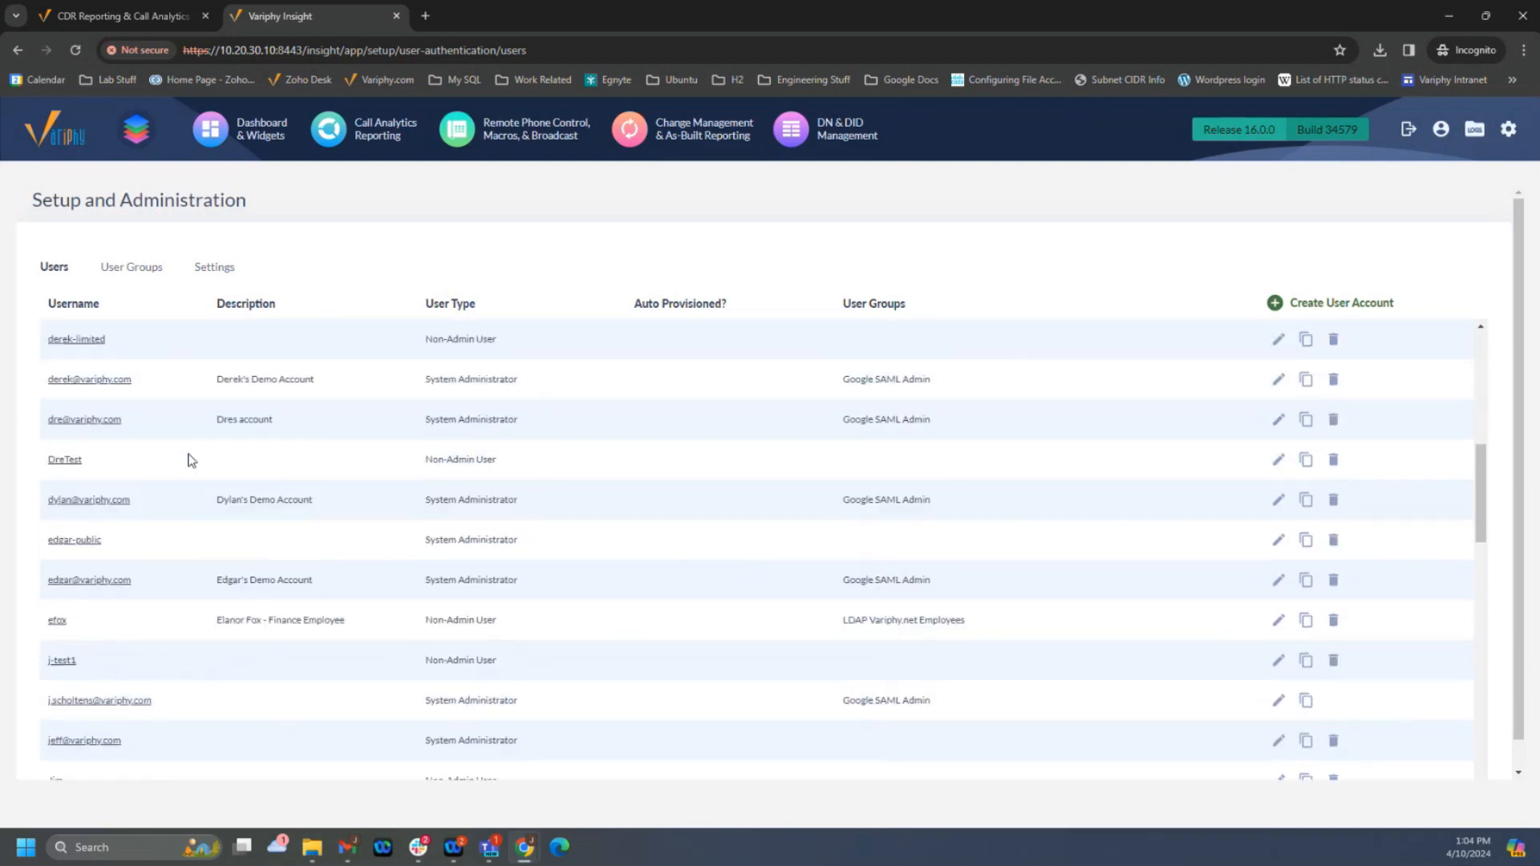
- Enable Auto User Provisioning in the user authentication settings and view the available default user groups
left_click(221, 273)
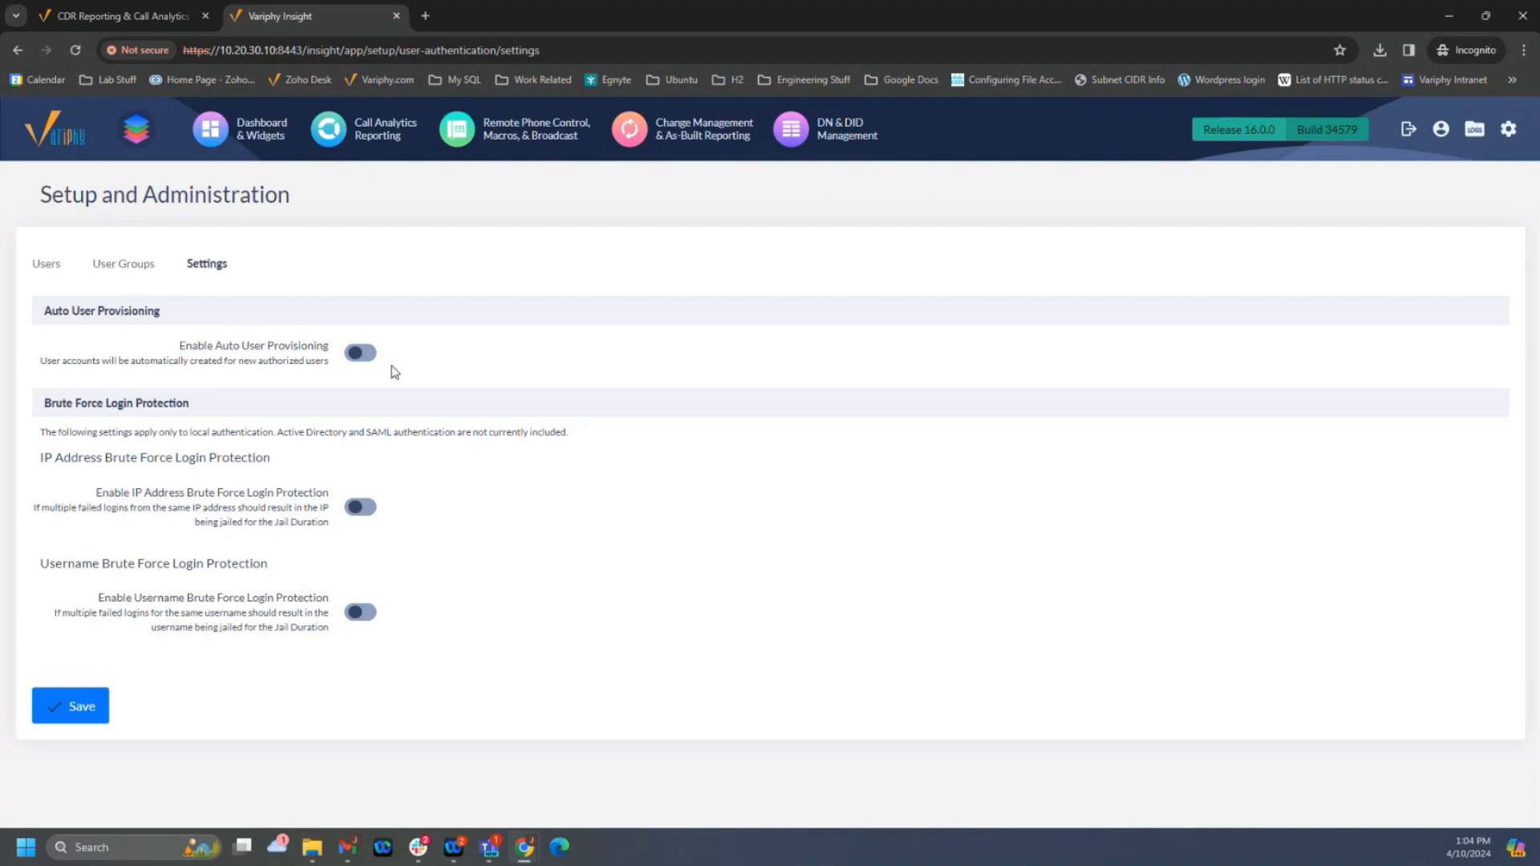
left_click(368, 359)
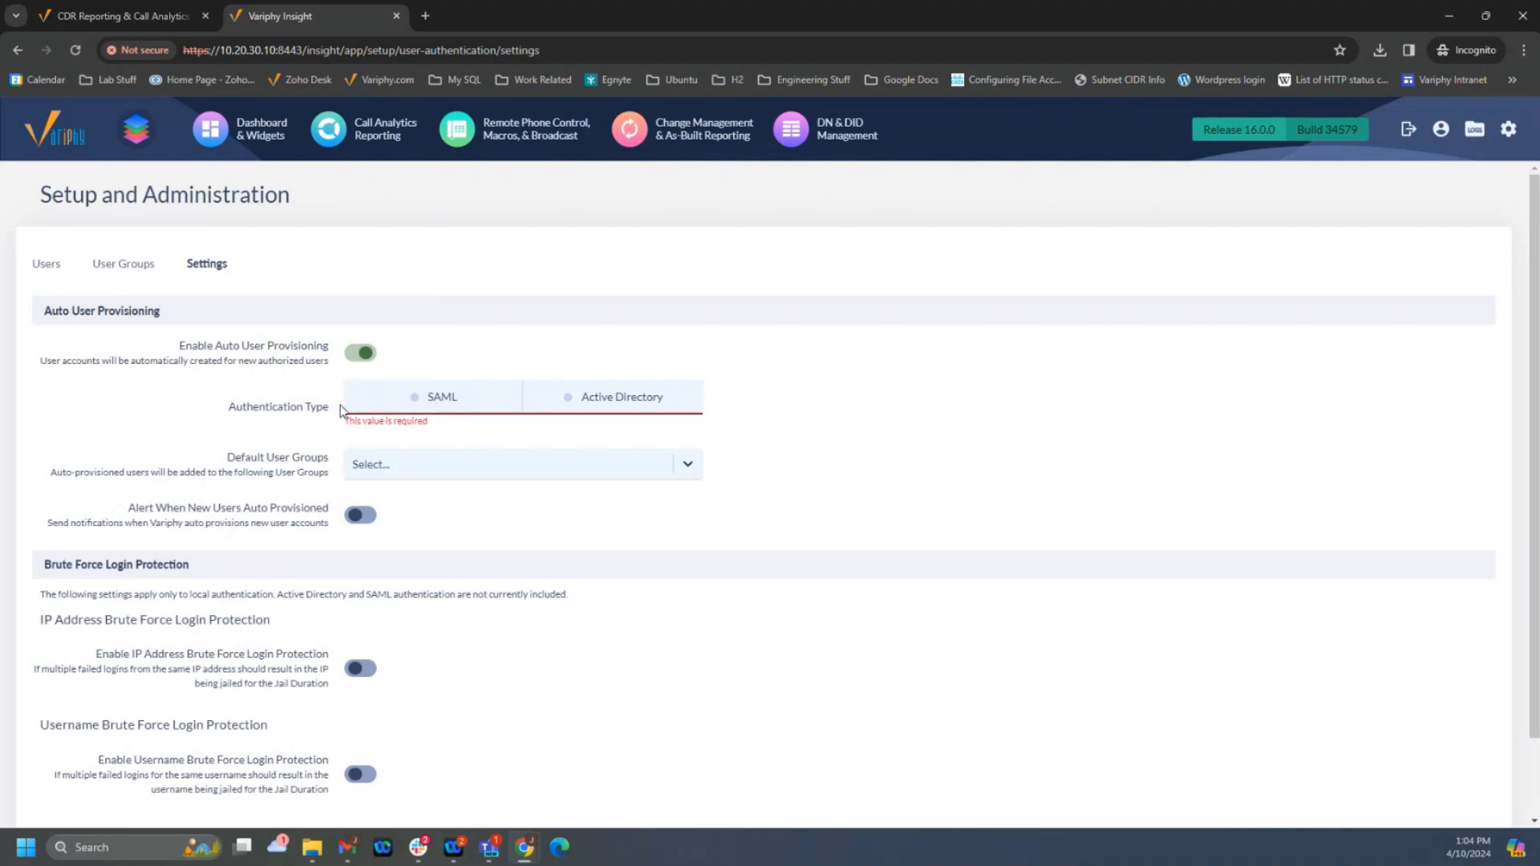
left_click(383, 465)
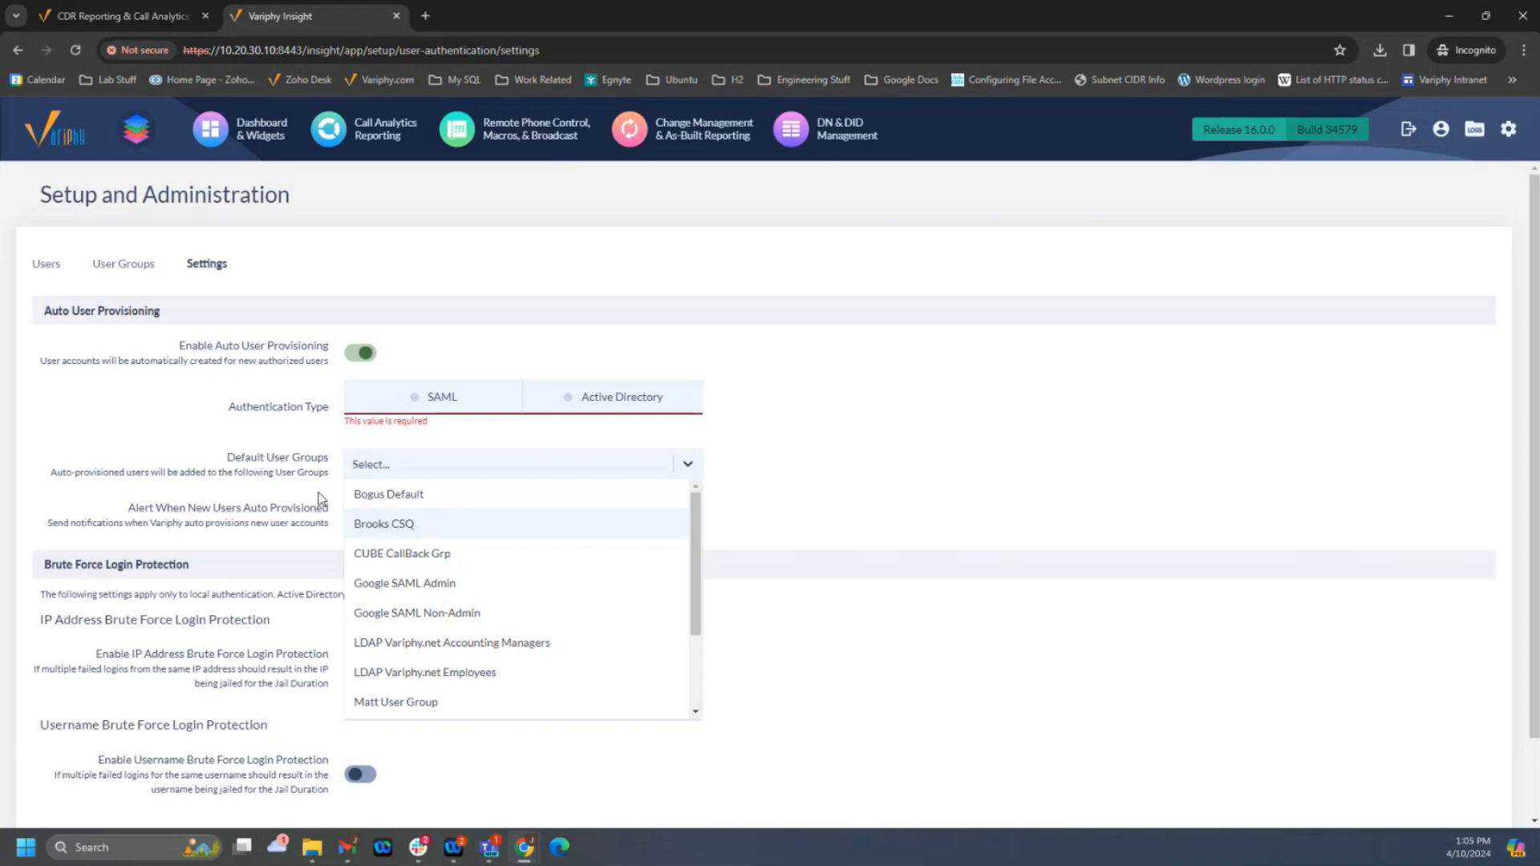
left_click(192, 416)
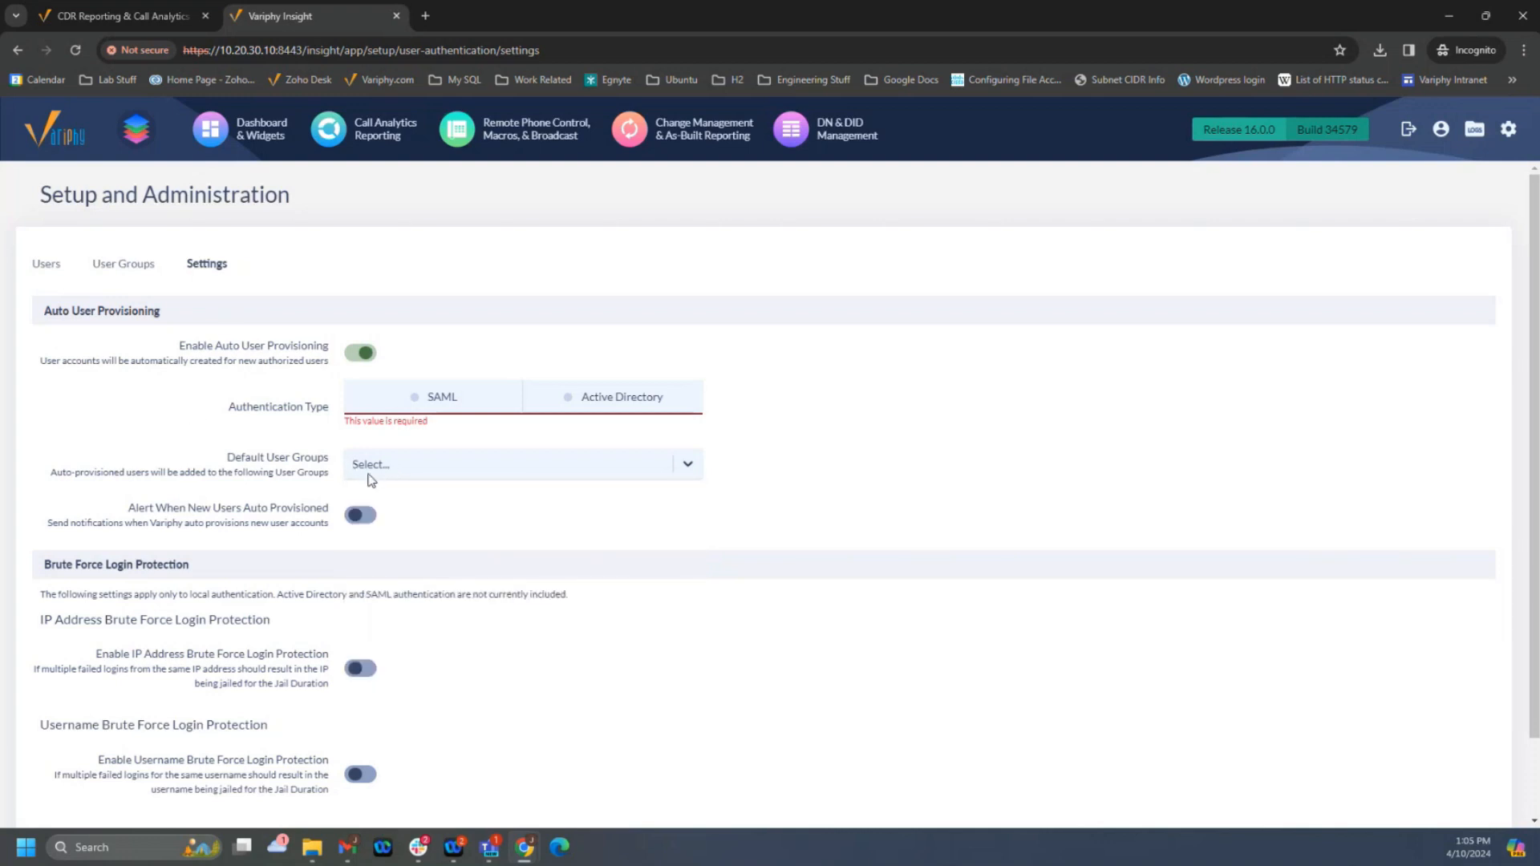
- Turn on alerts for newly auto-provisioned users, view the selectable alert recipients, and turn the alerts off again
left_click(369, 525)
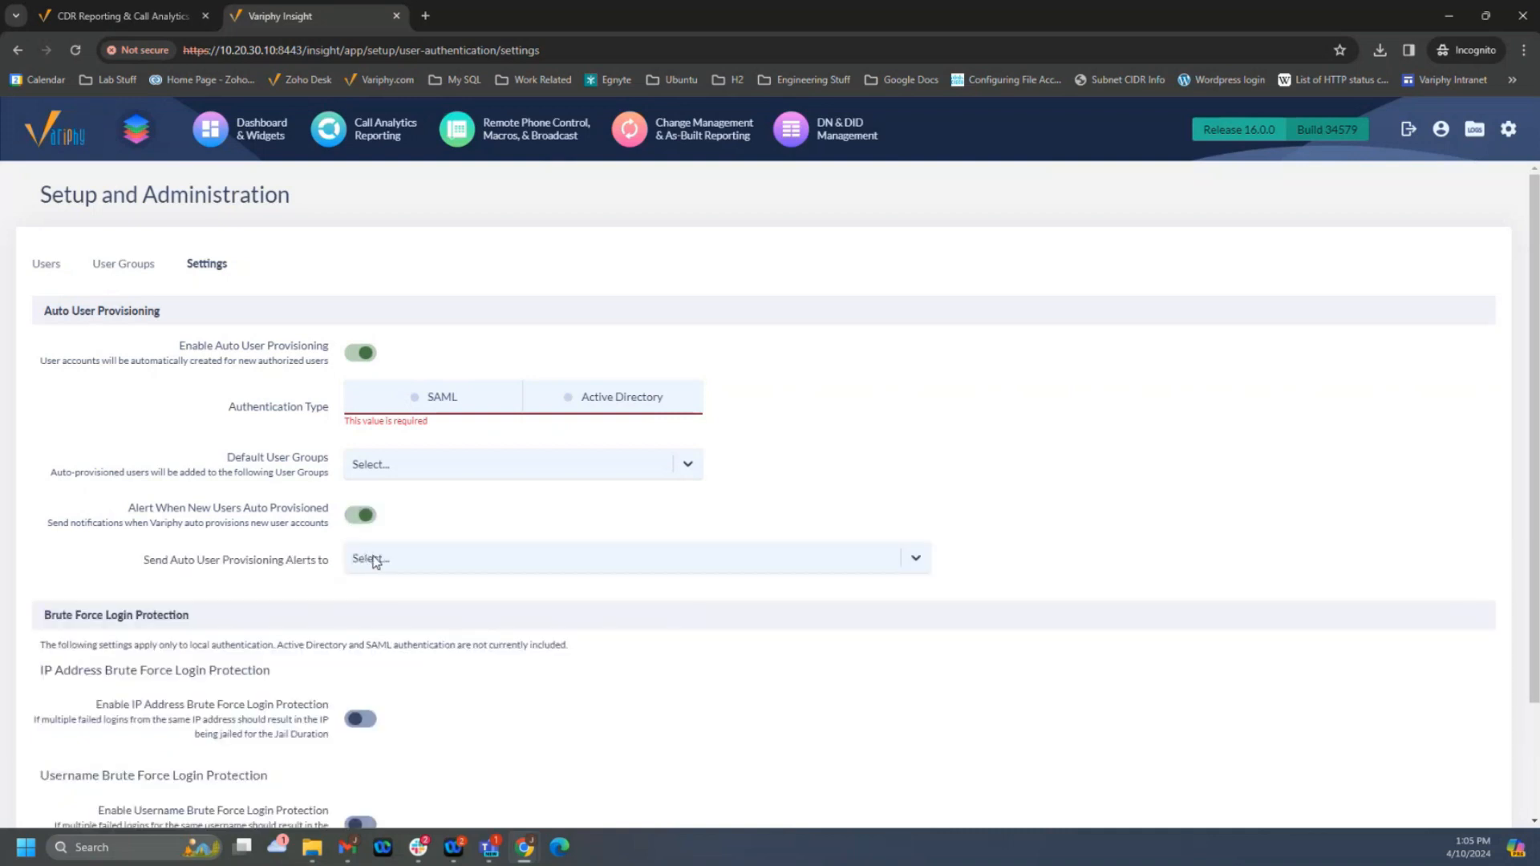
left_click(413, 568)
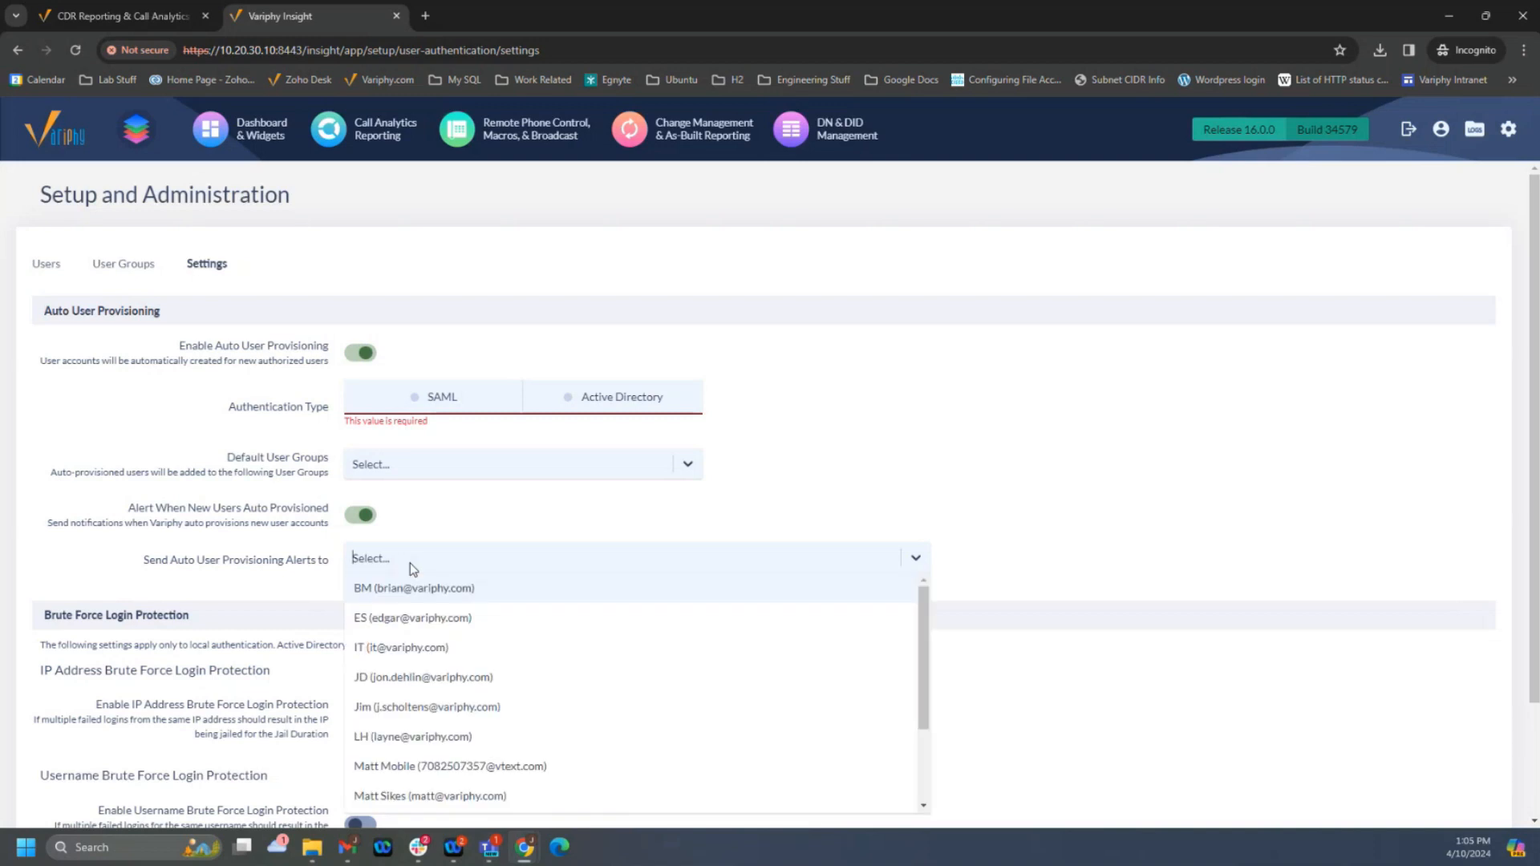
left_click(410, 563)
left_click(357, 523)
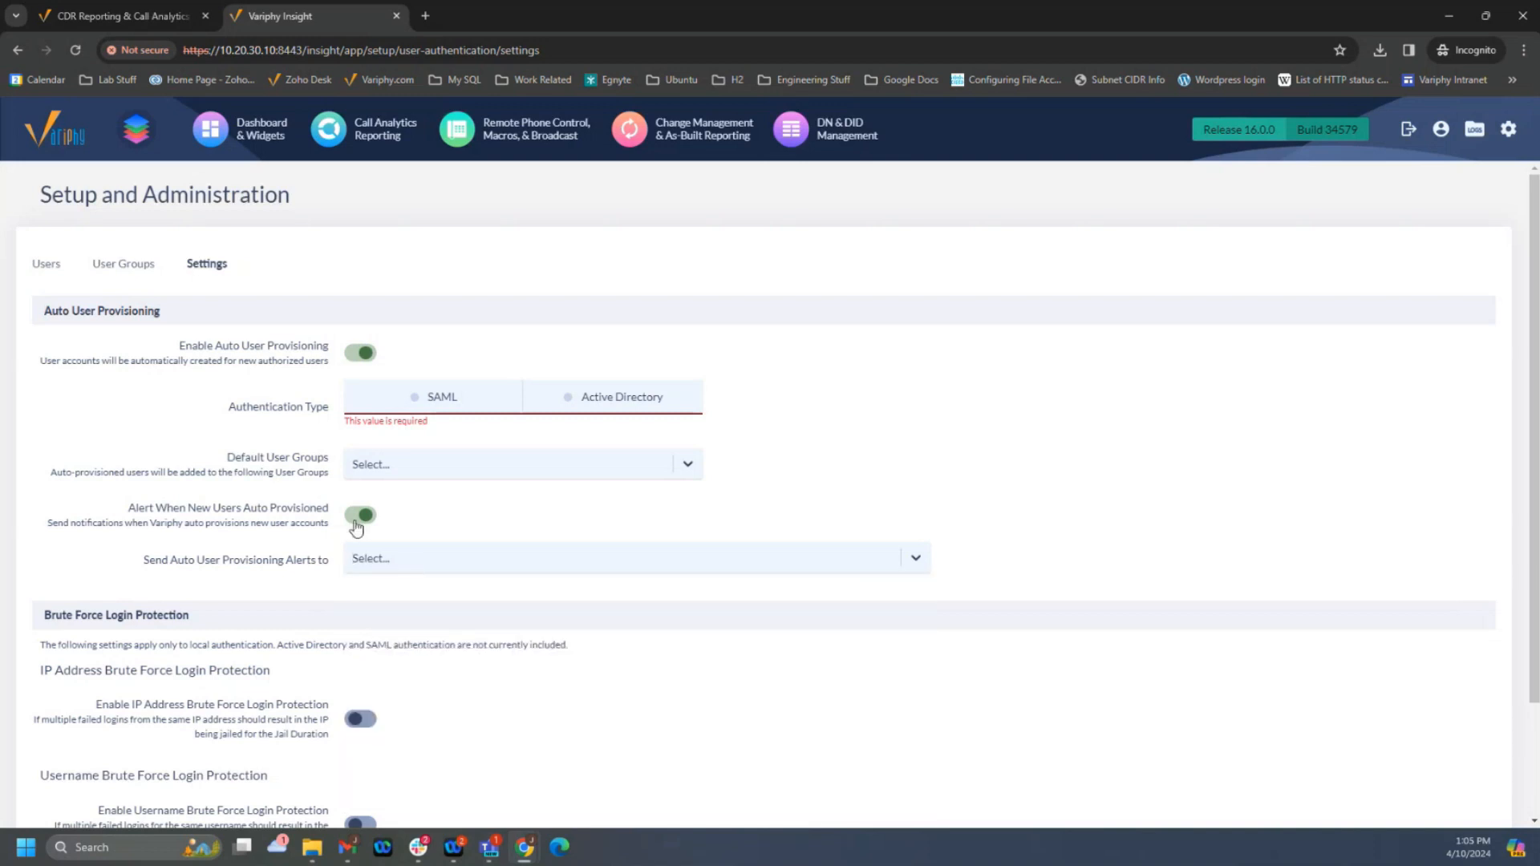
- Enable IP address and username brute force login protection and review their jail and alerting options
scroll(347, 506, "down", 2)
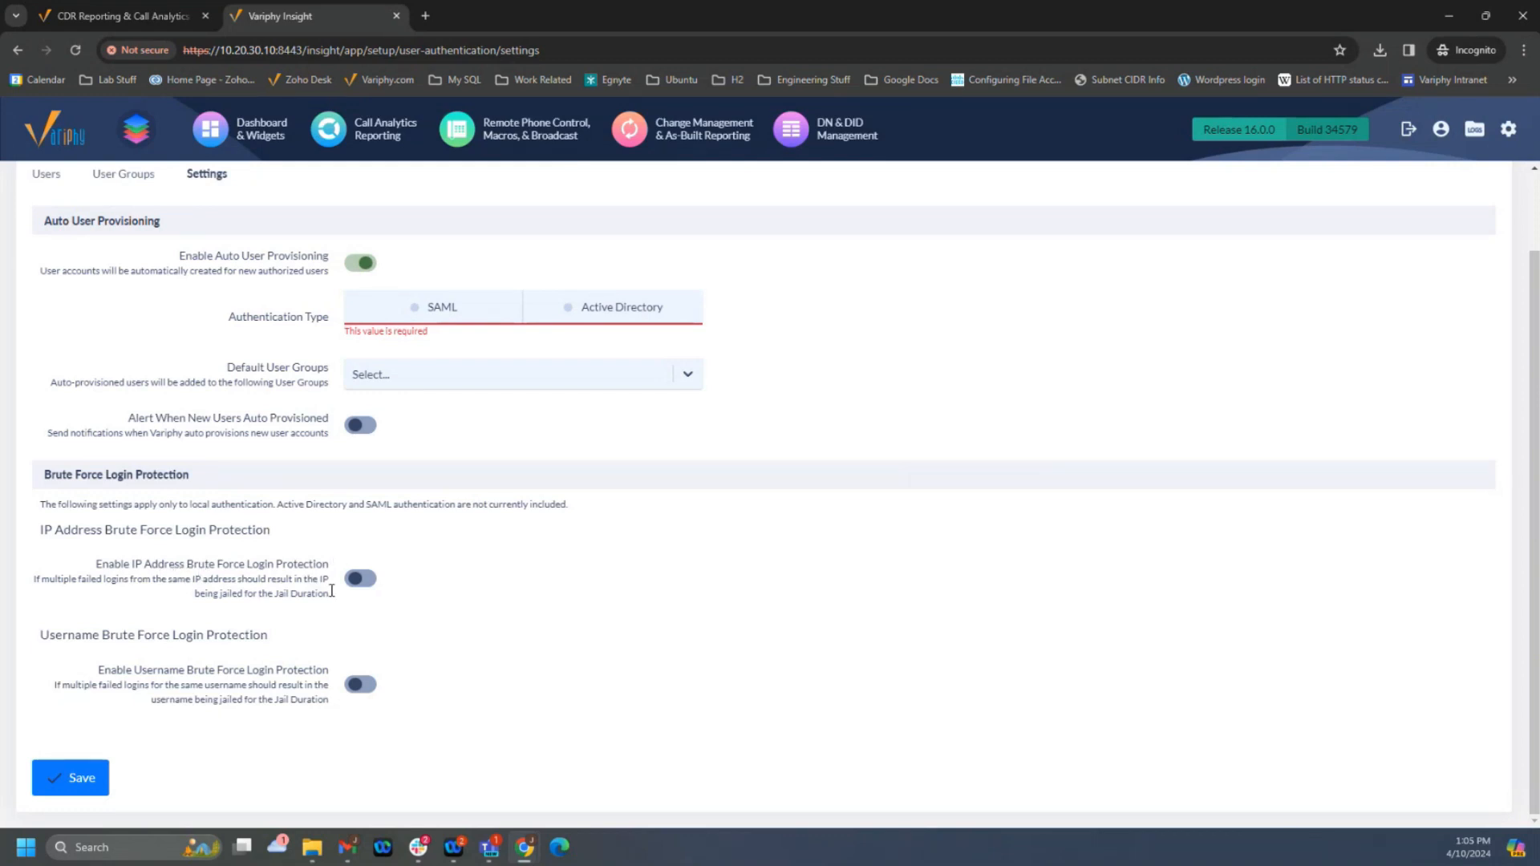
left_click(362, 581)
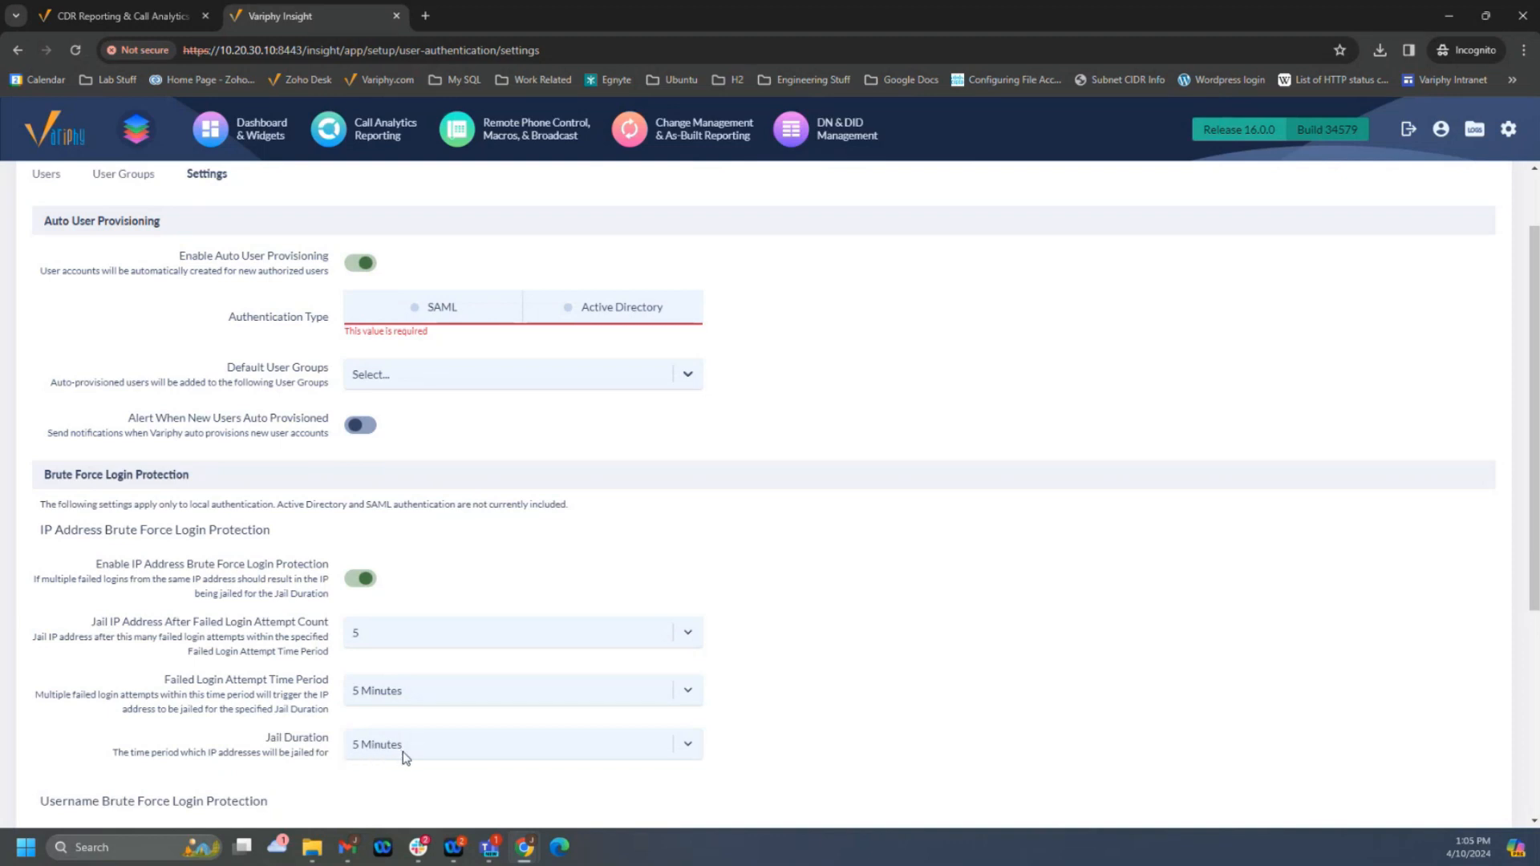
scroll(265, 692, "down", 4)
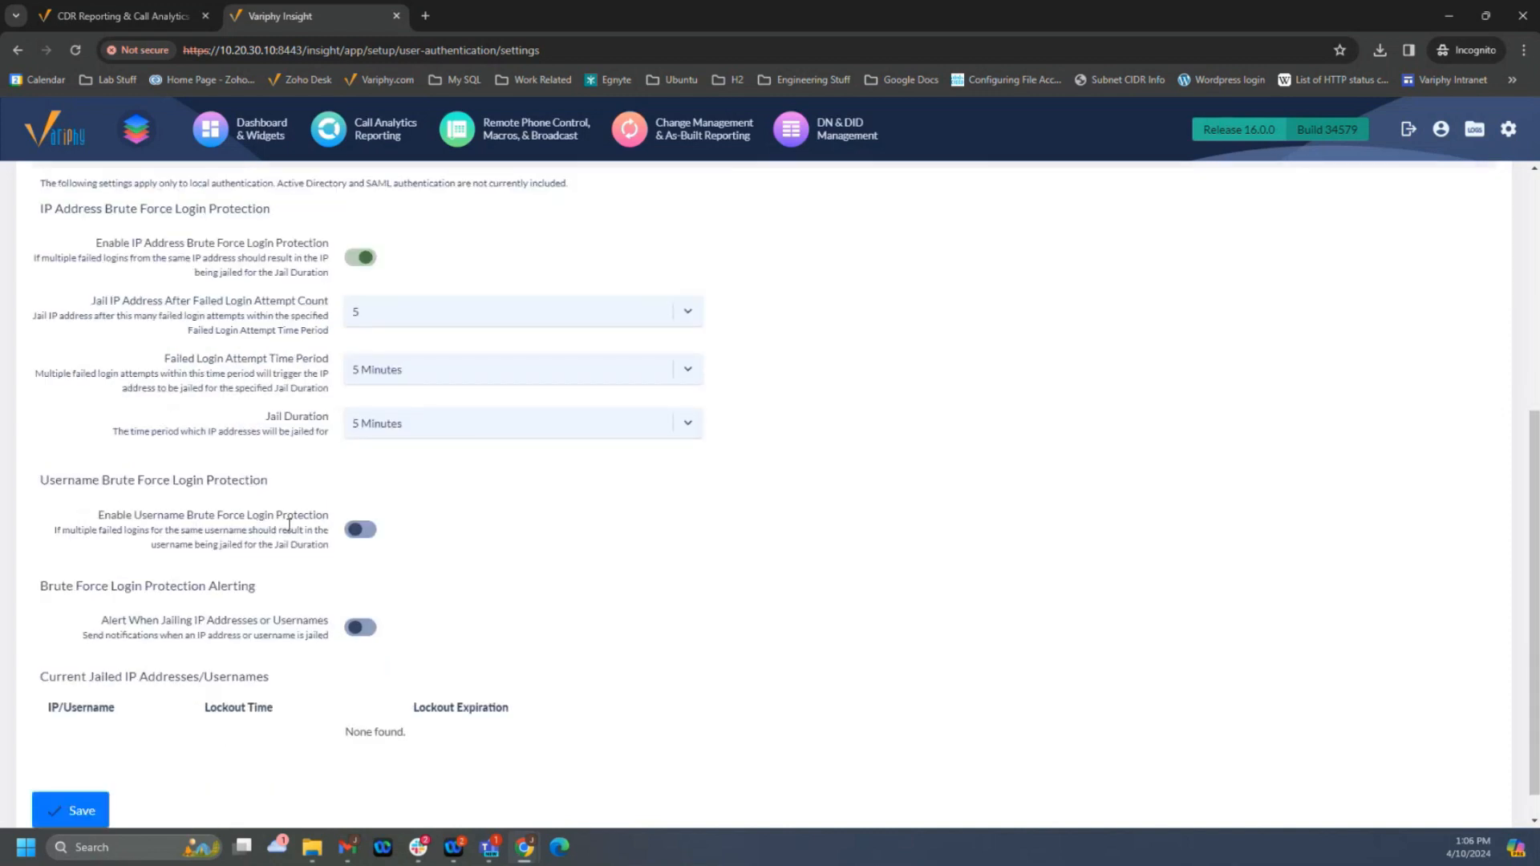
left_click(360, 530)
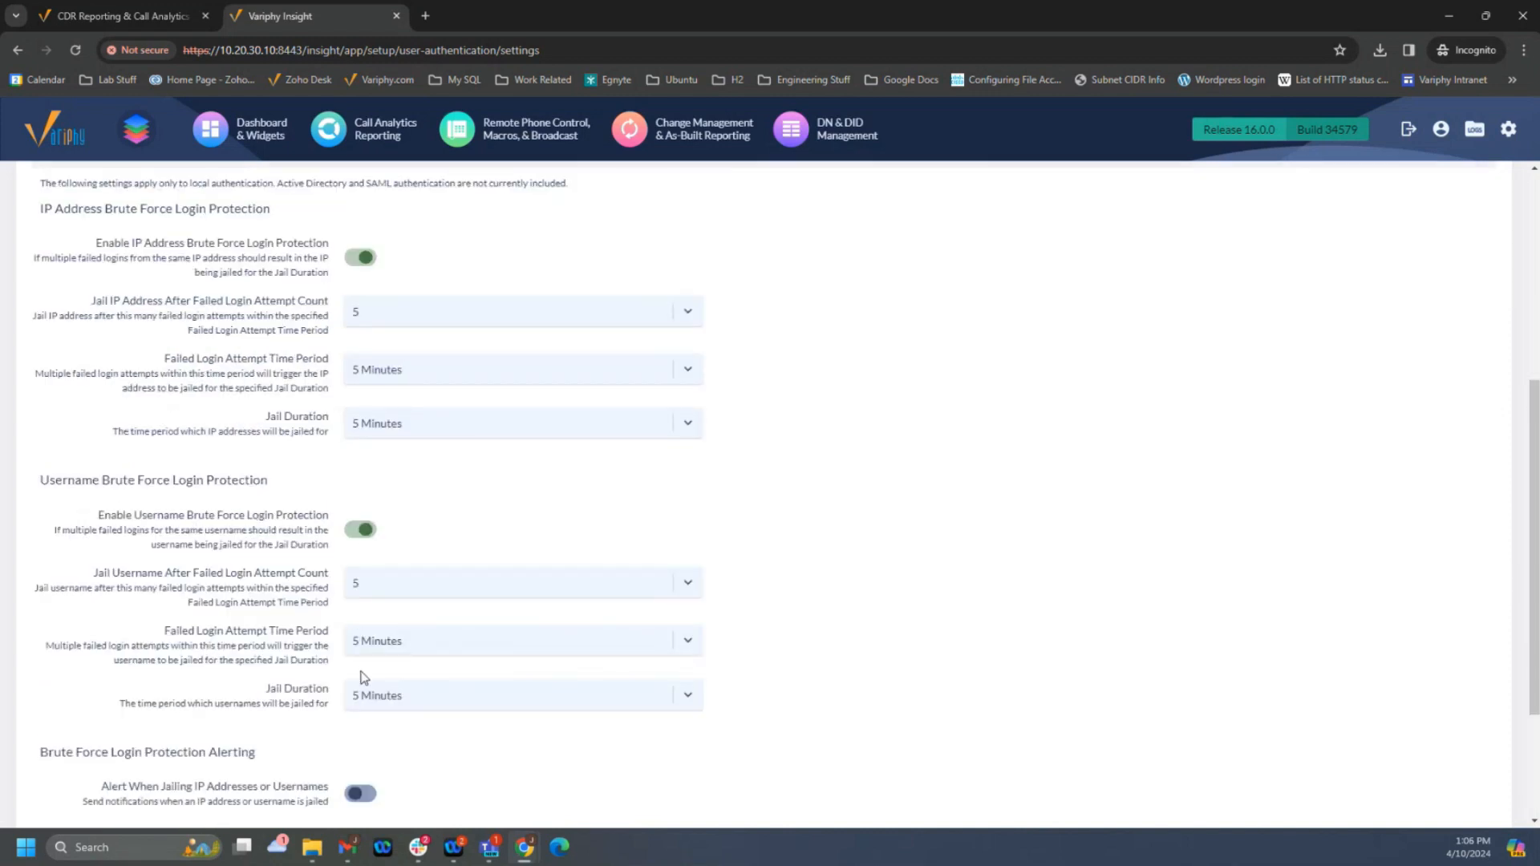
scroll(300, 690, "down", 1)
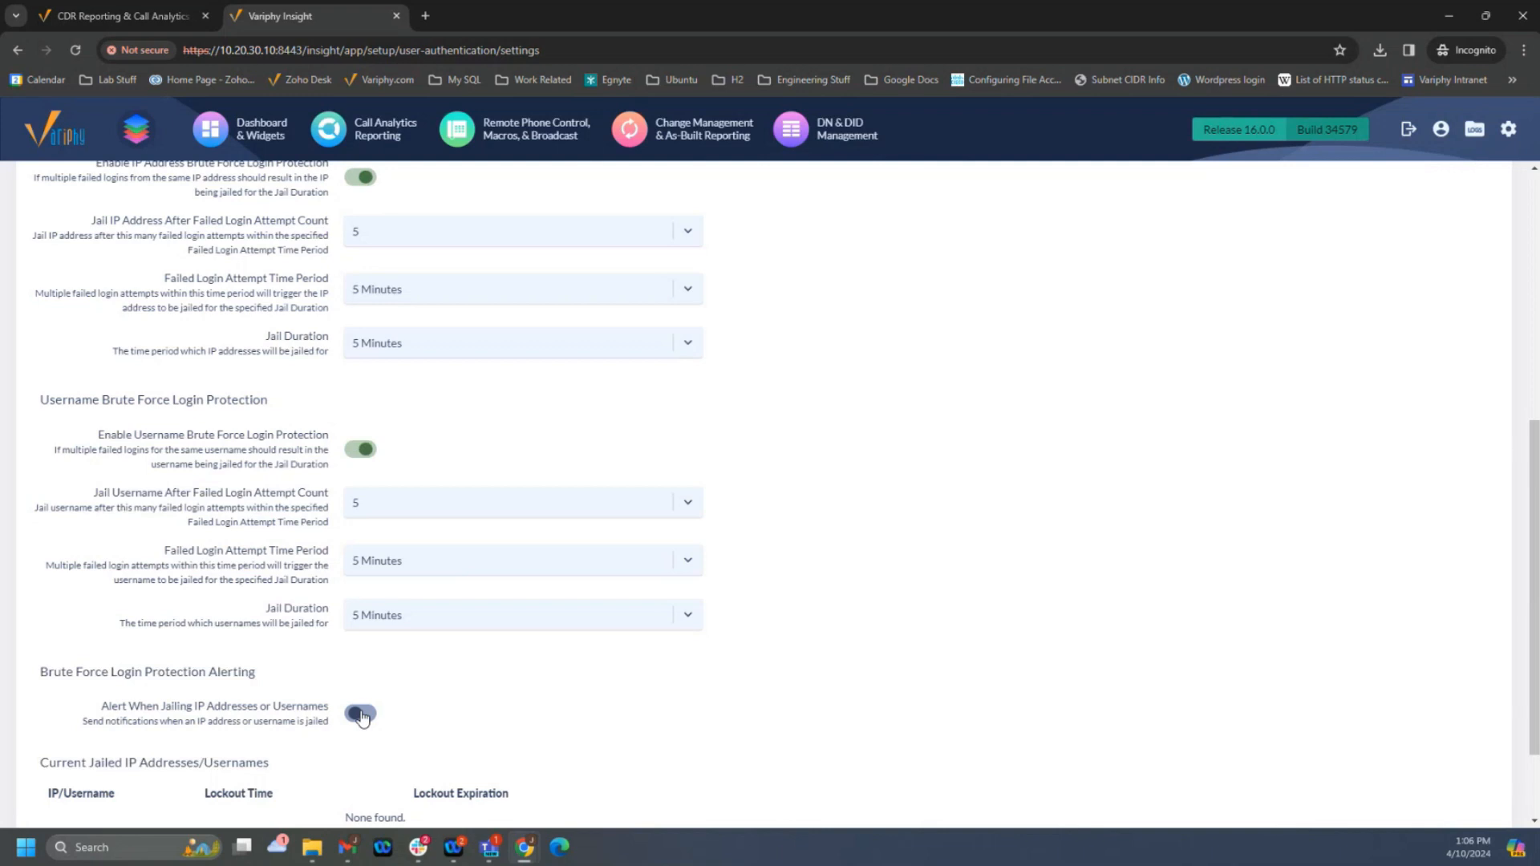
scroll(298, 702, "down", 2)
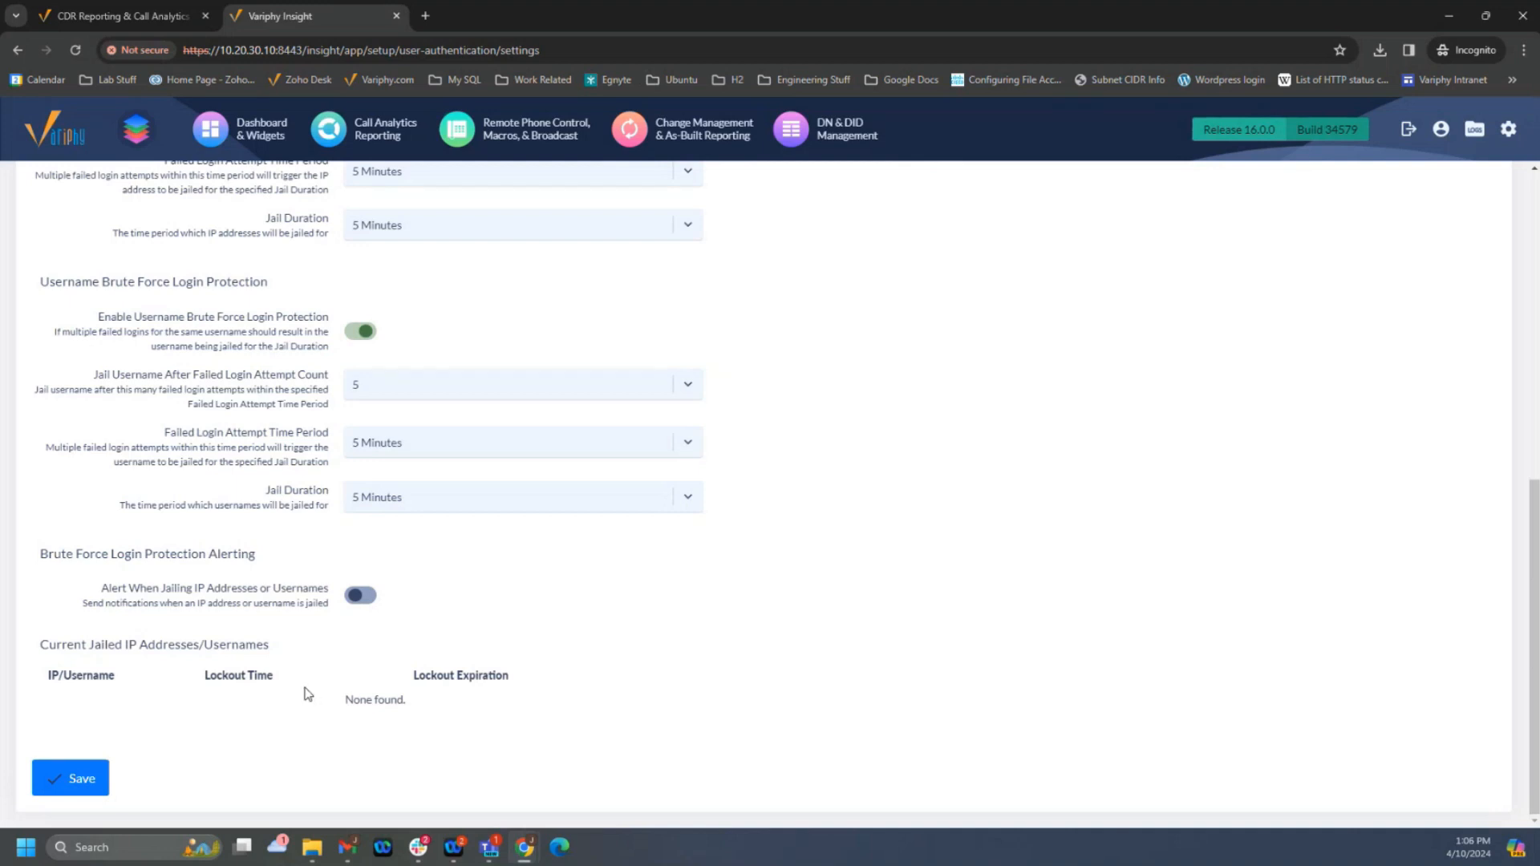
- Turn off username and IP address brute force login protection, and disable Auto User Provisioning
scroll(308, 694, "up", 4)
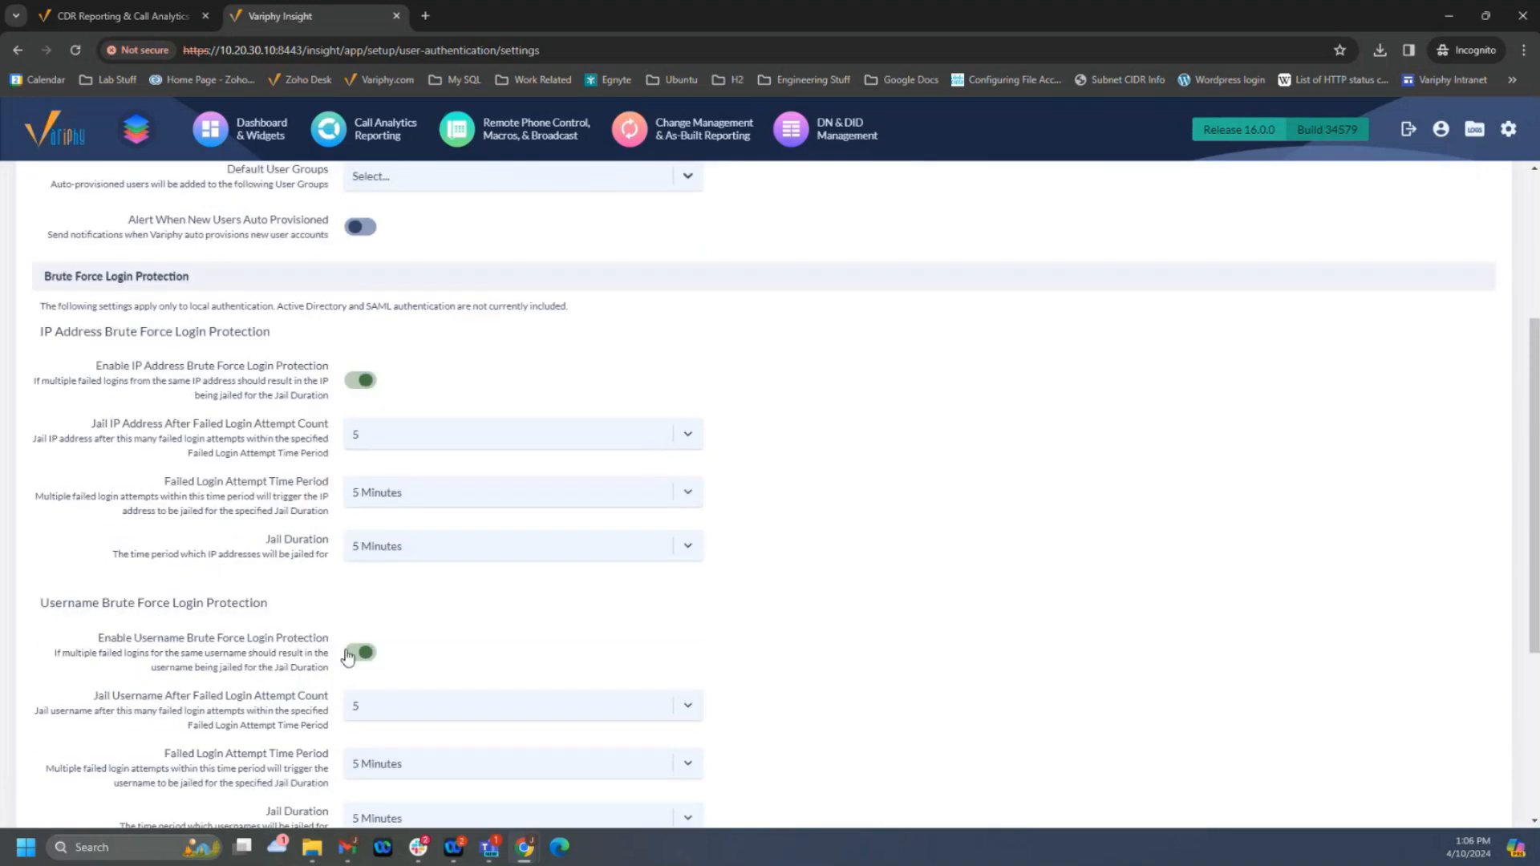
left_click(348, 653)
left_click(358, 378)
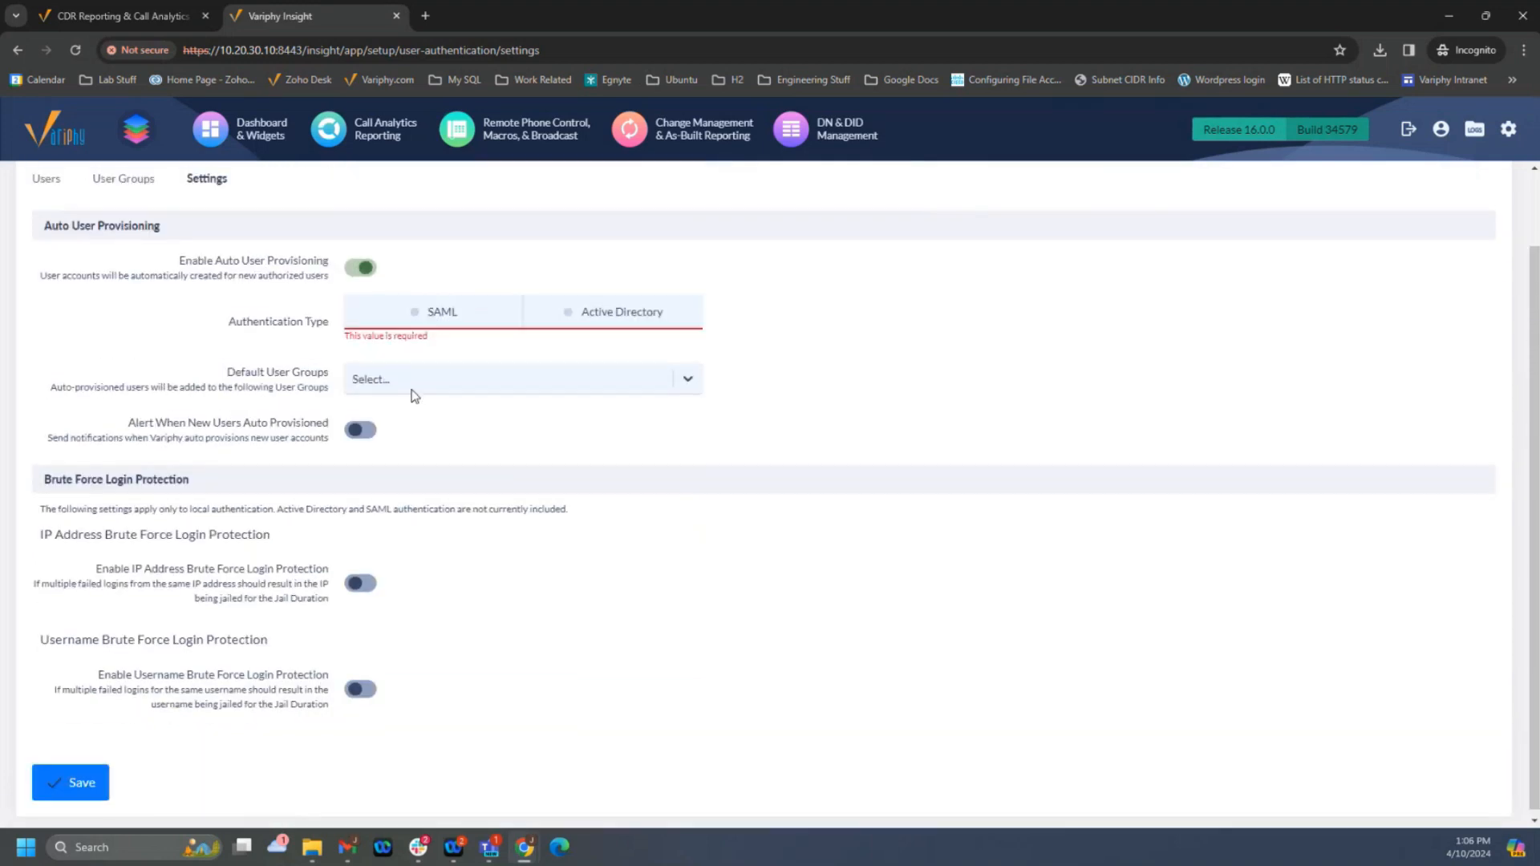
left_click(355, 354)
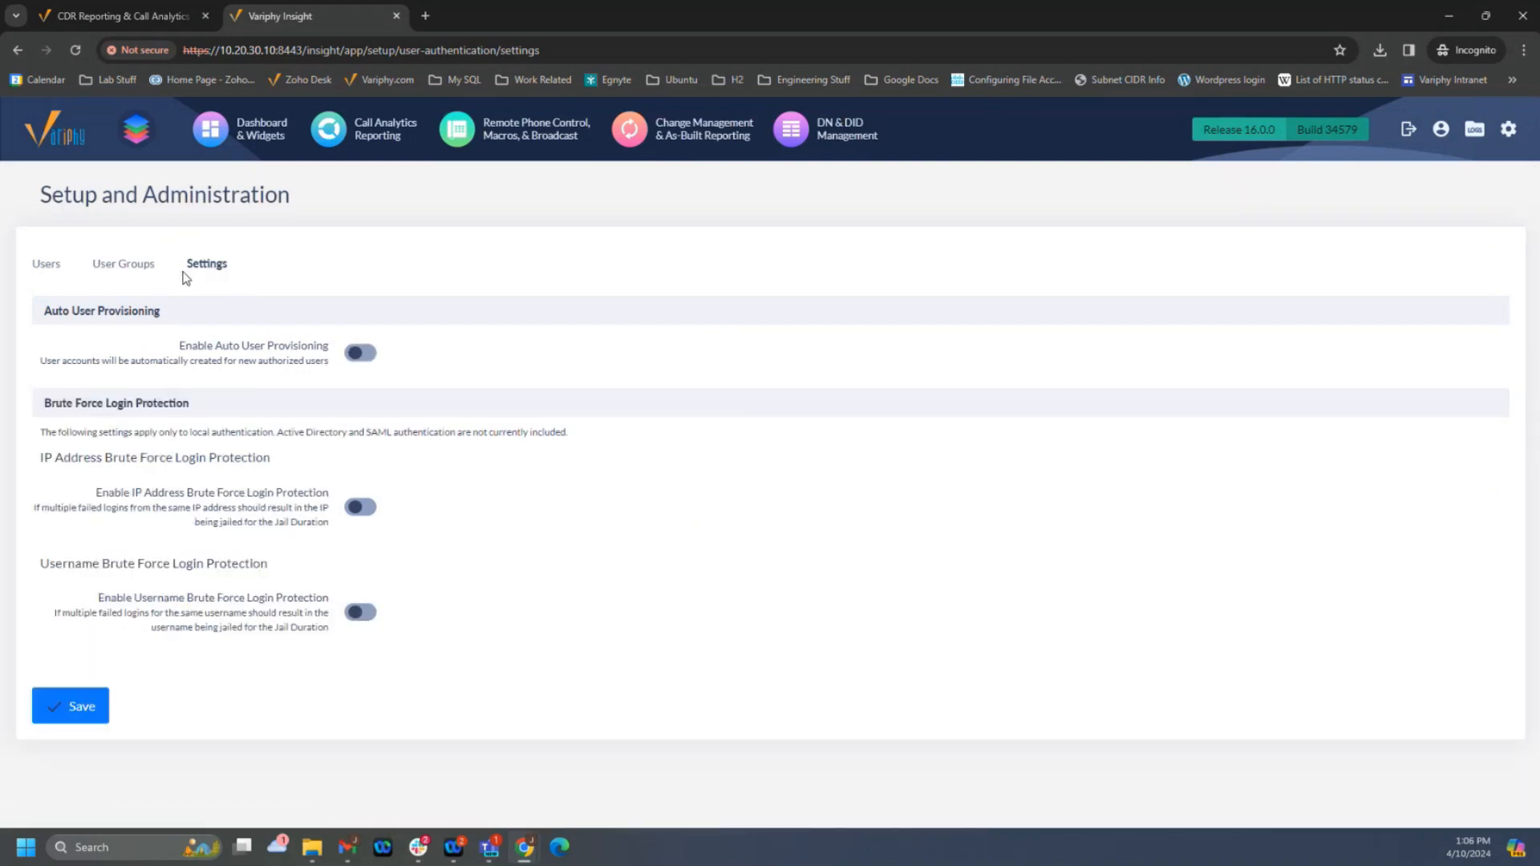
- View the user groups, then return to the user list and open the non-admin account just above Jira3967 for editing
left_click(134, 269)
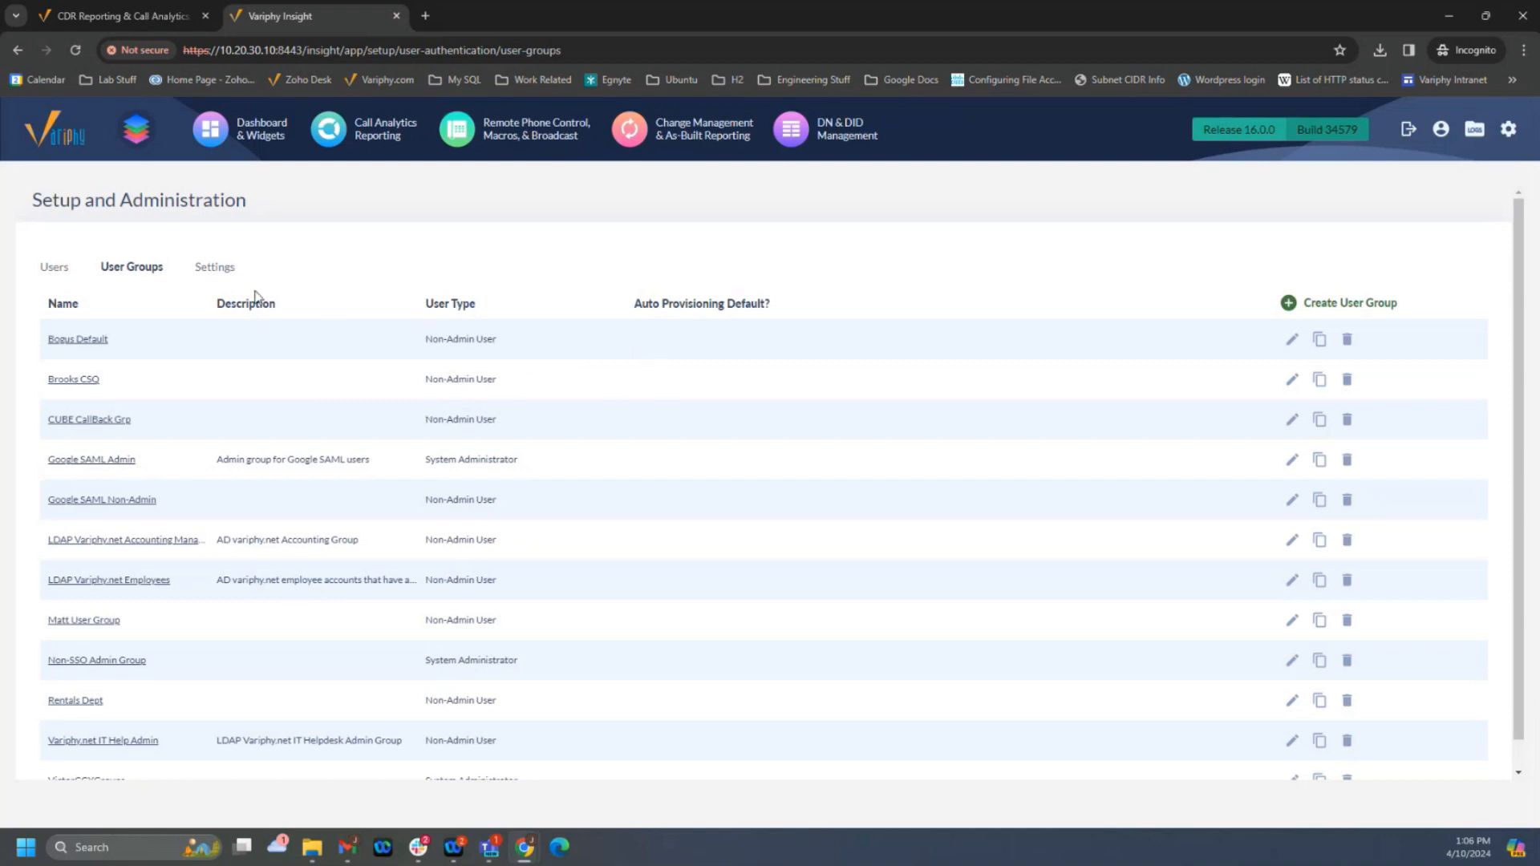
left_click(57, 274)
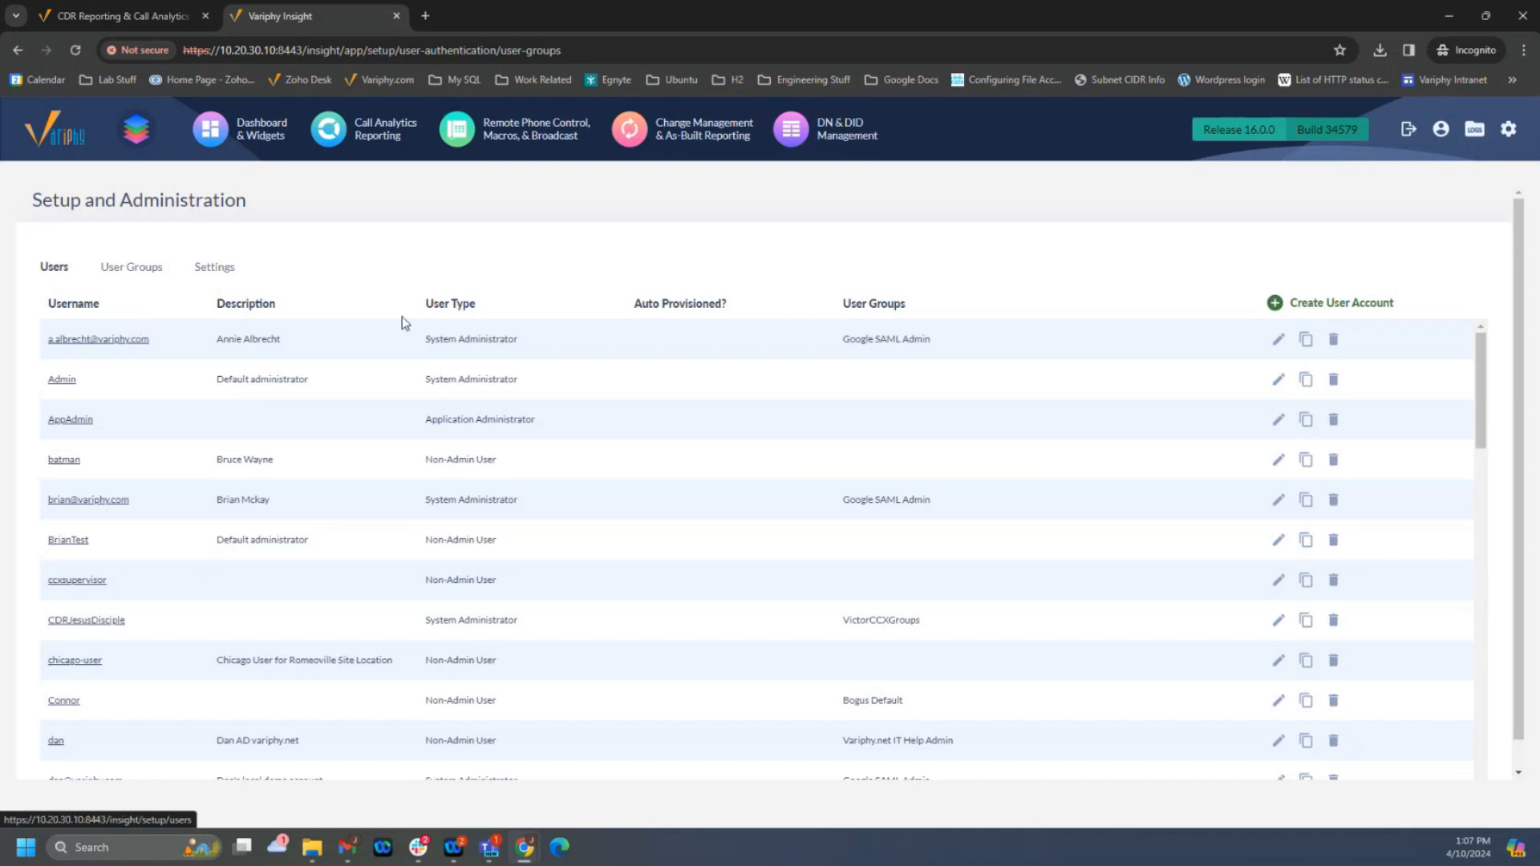
scroll(591, 437, "down", 4)
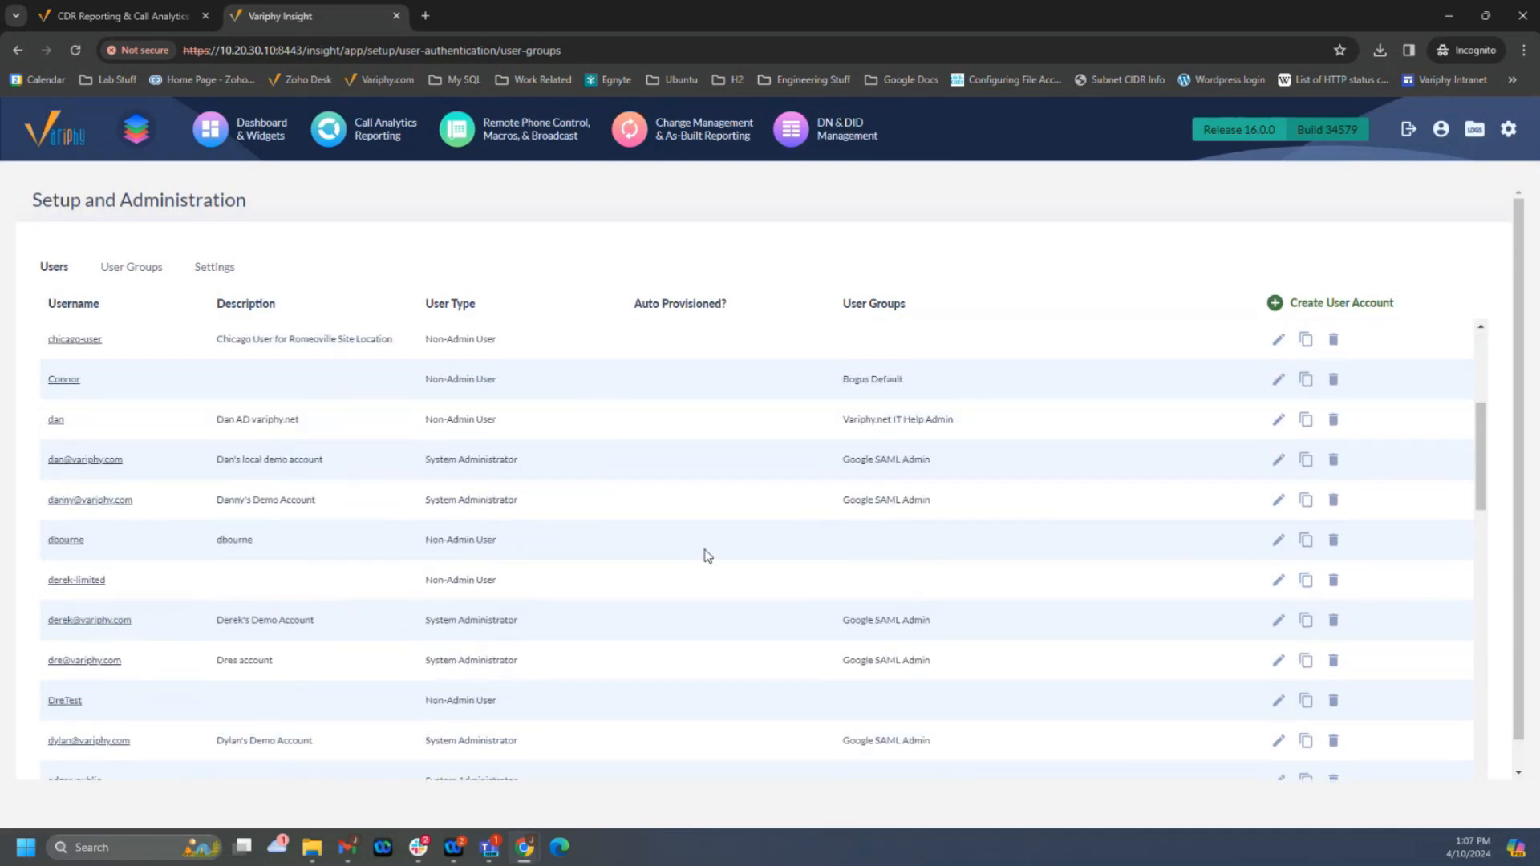
scroll(682, 598, "down", 4)
scroll(155, 584, "down", 2)
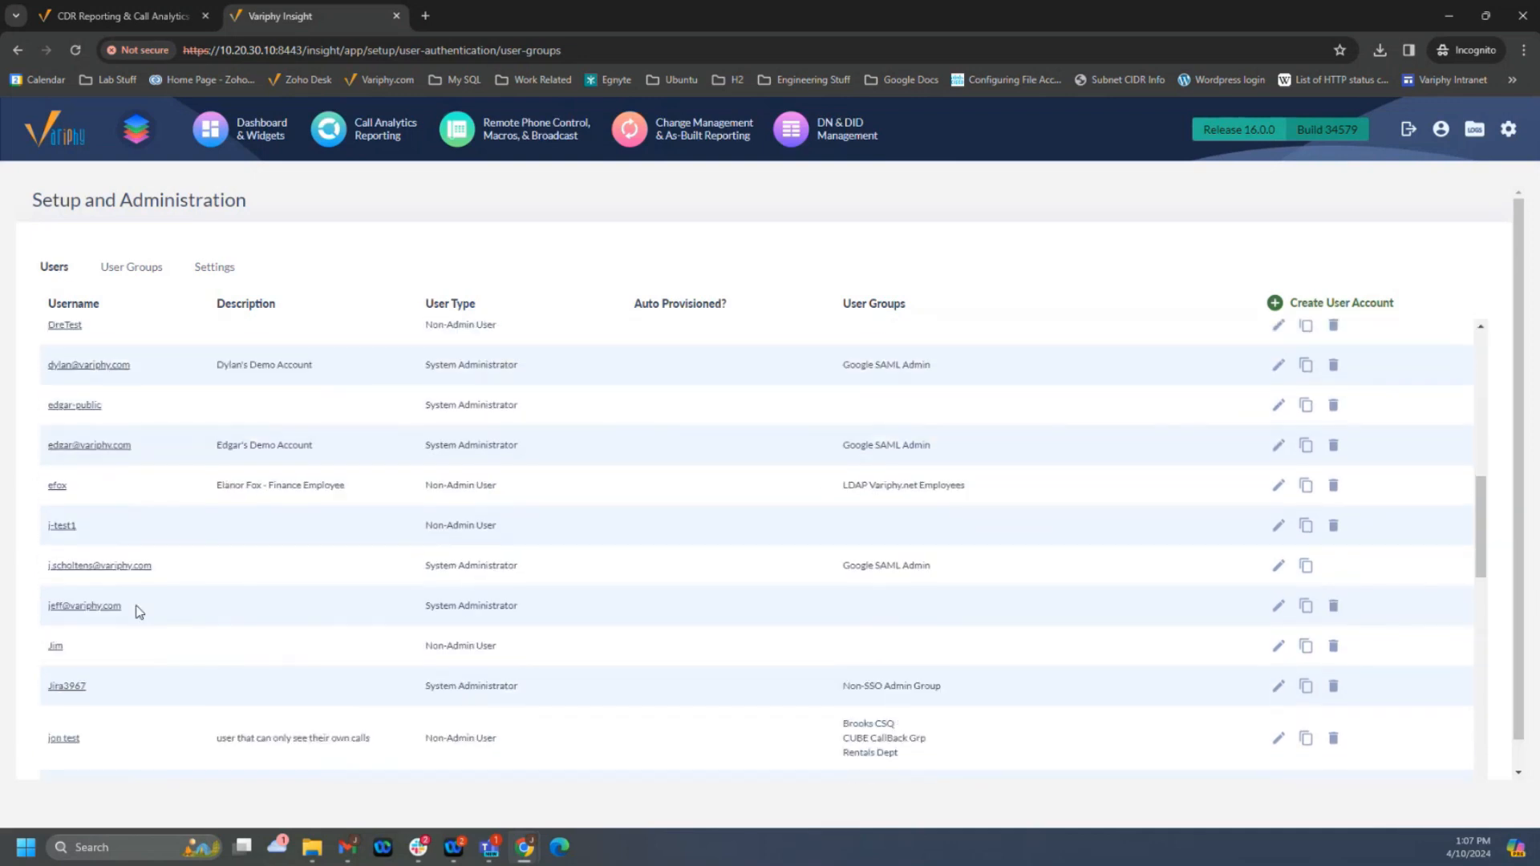
left_click(59, 626)
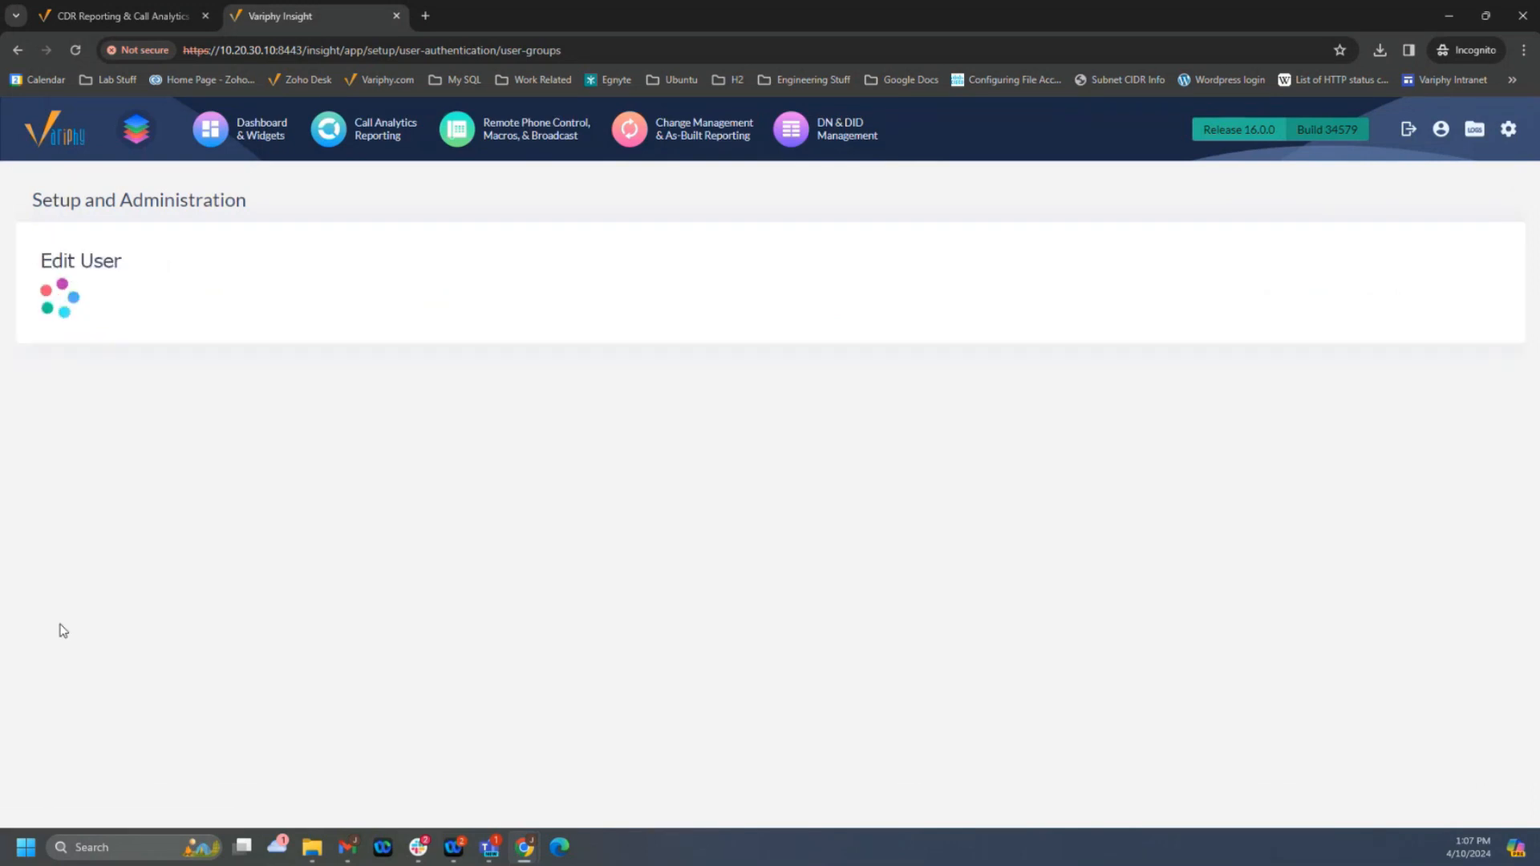
- Examine the account's basic details, available groups, application privileges, and dashboard, DID management and platform privileges
scroll(305, 401, "down", 1)
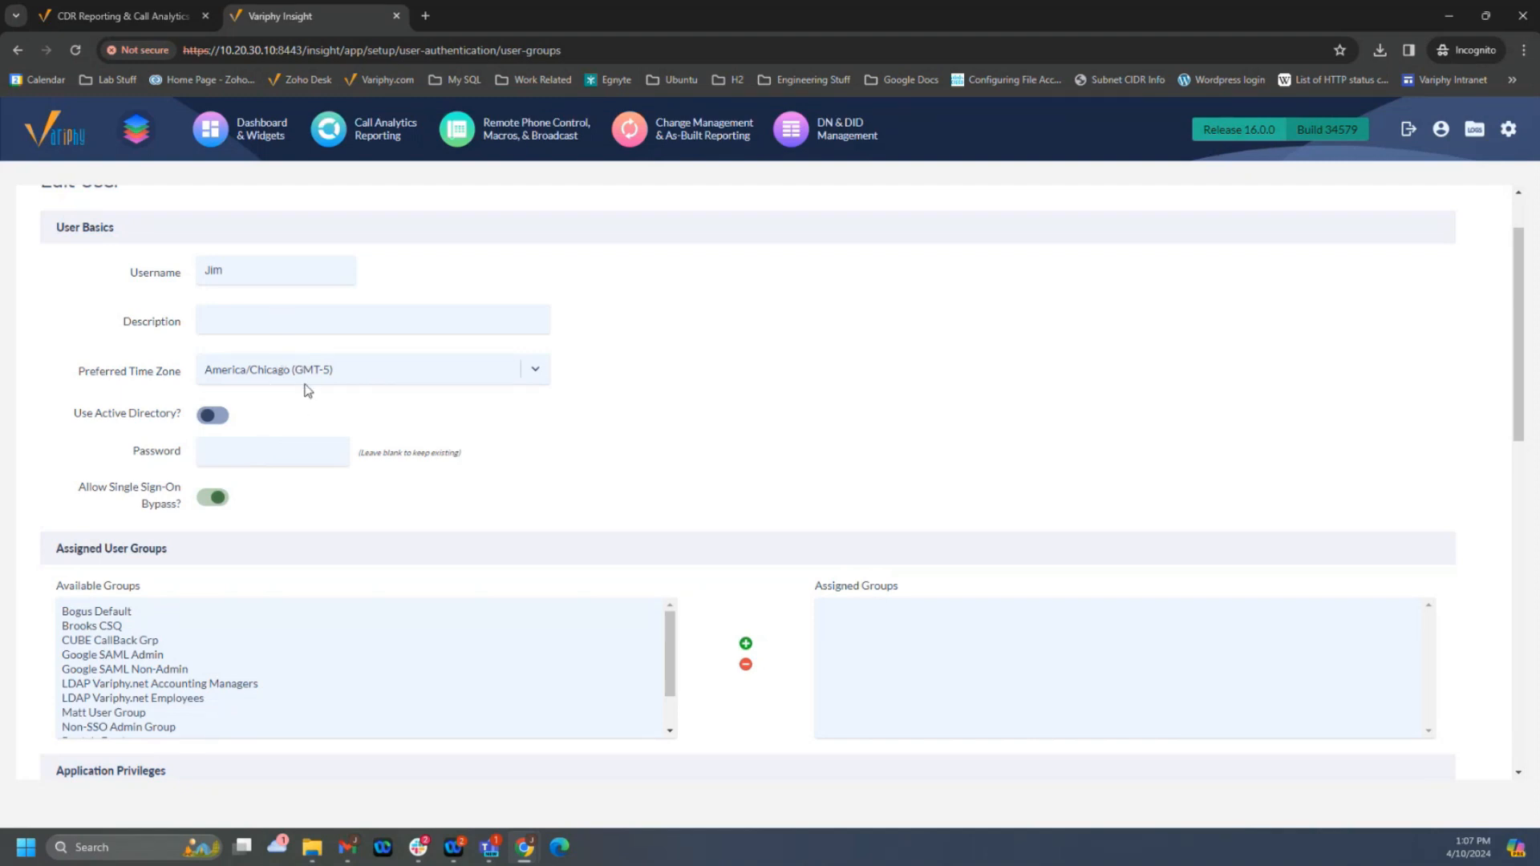
scroll(609, 509, "down", 3)
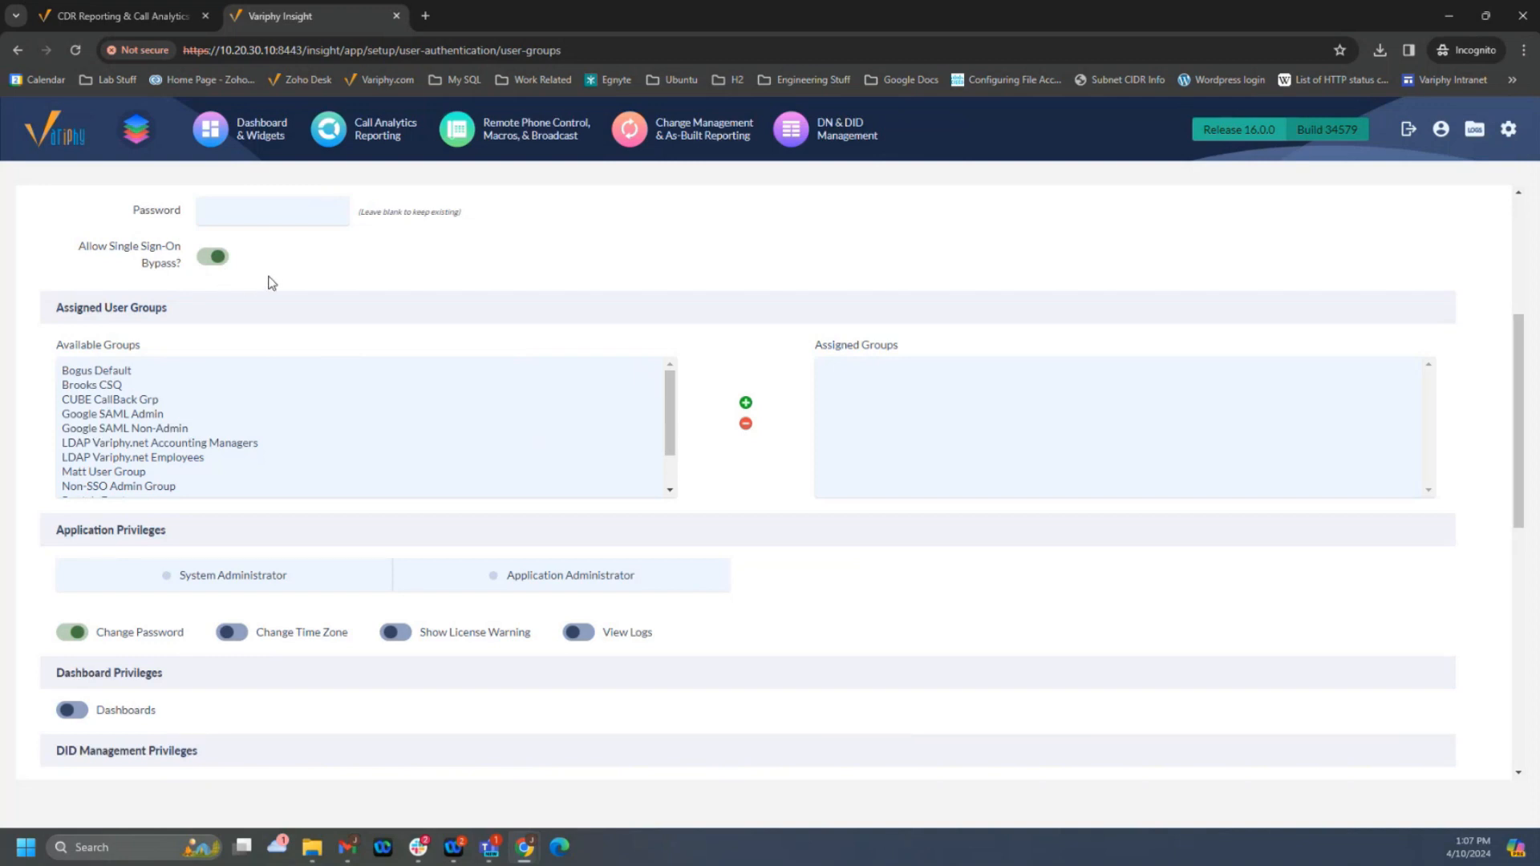
scroll(337, 326, "down", 2)
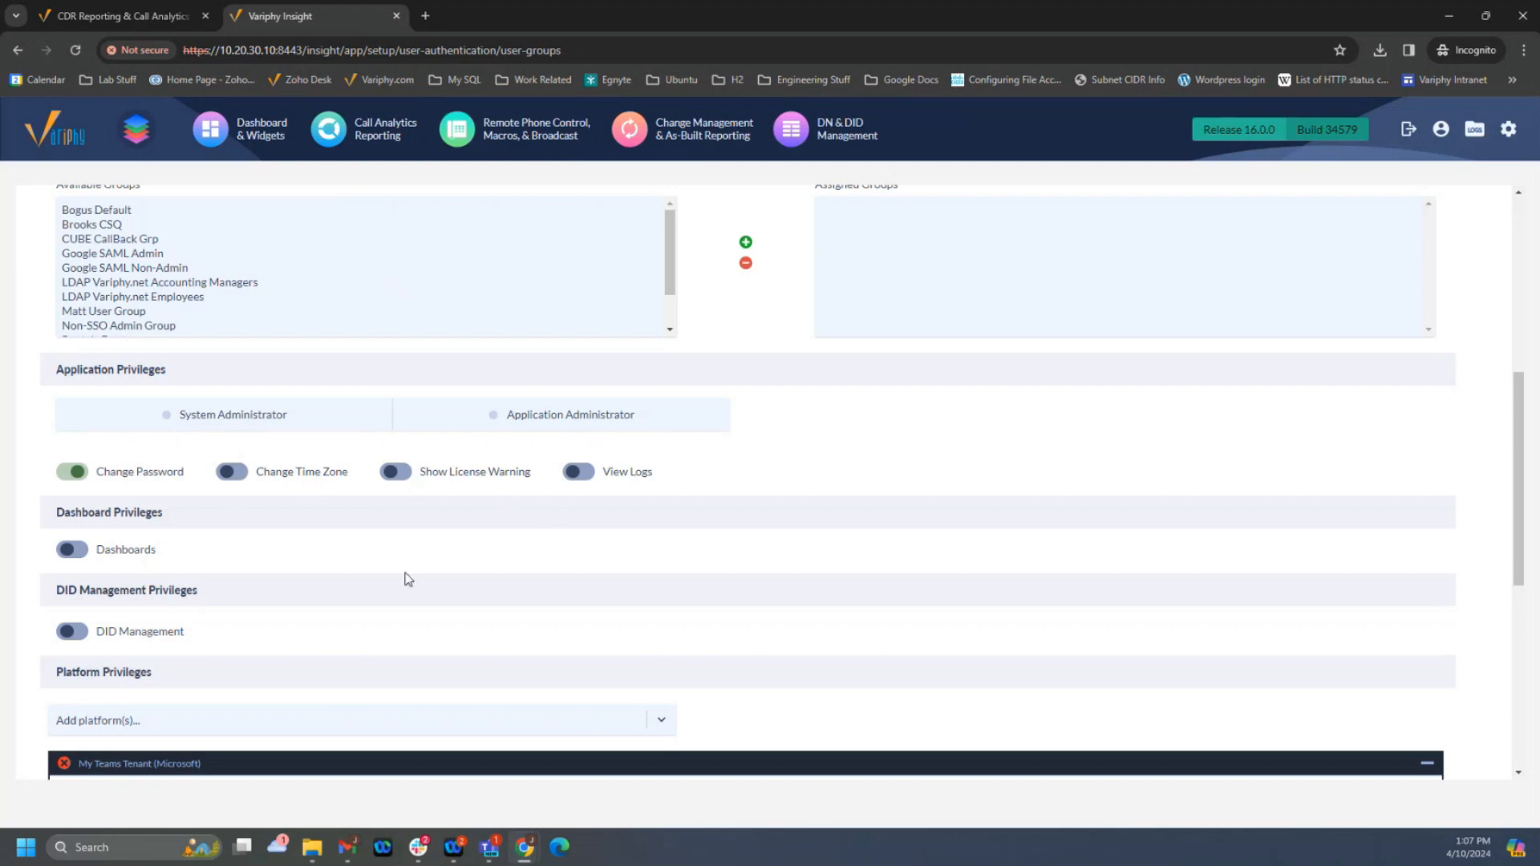
scroll(401, 565, "down", 2)
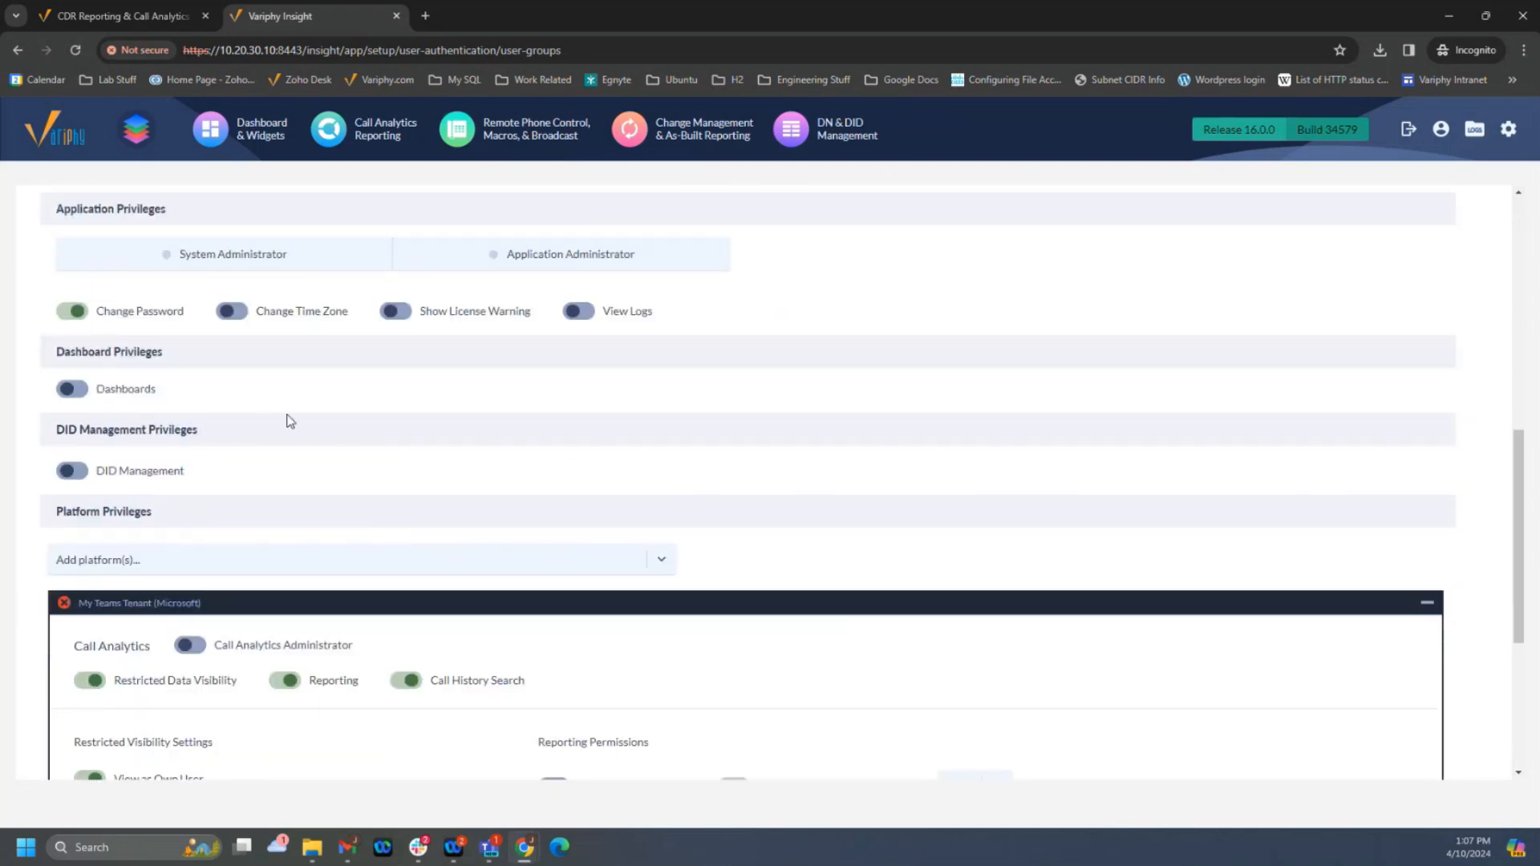
scroll(285, 416, "down", 1)
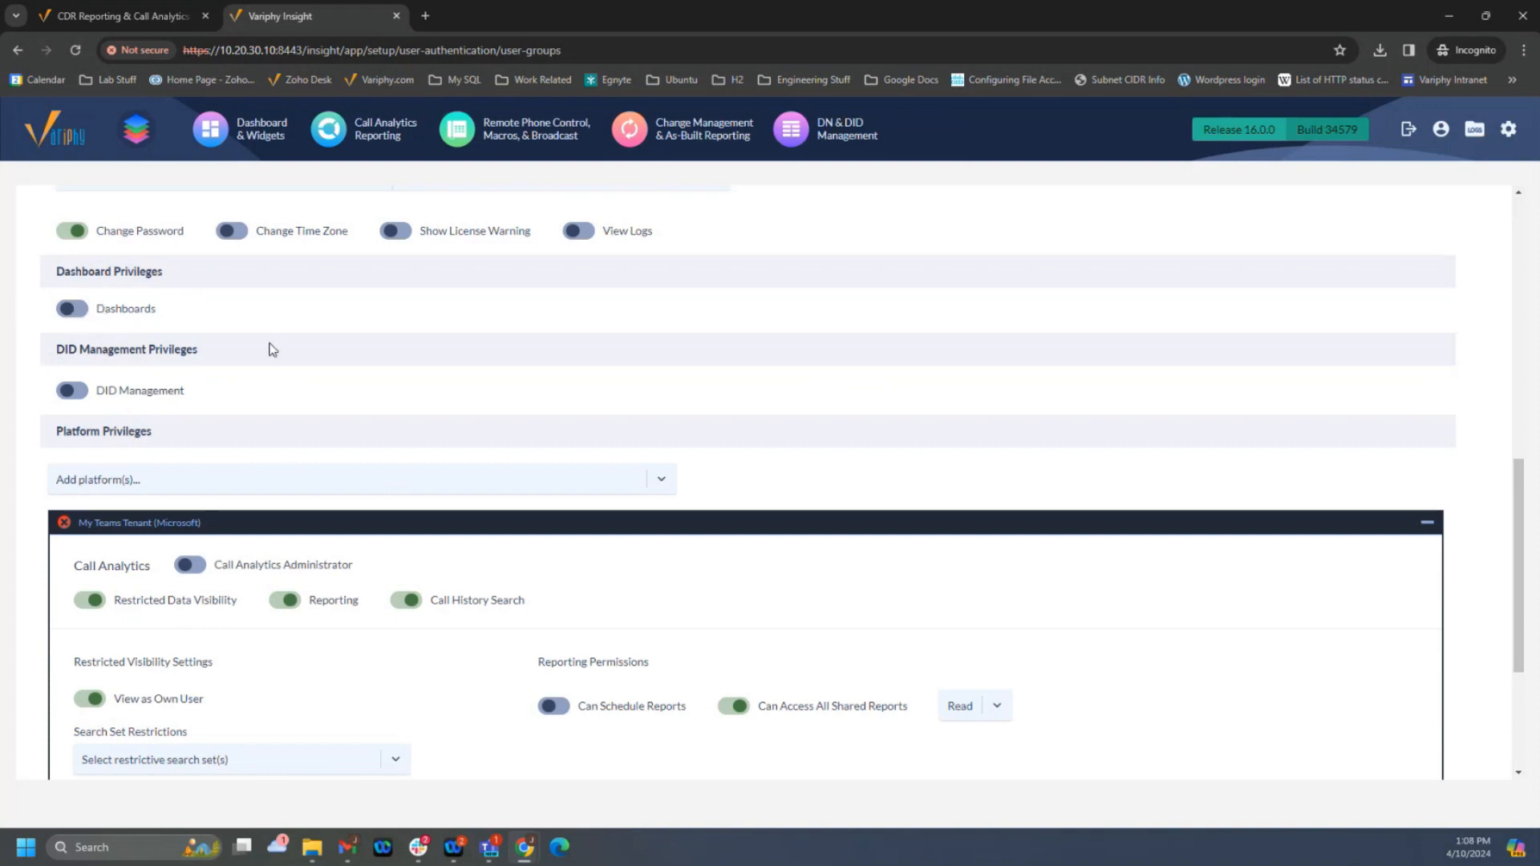
scroll(406, 442, "down", 1)
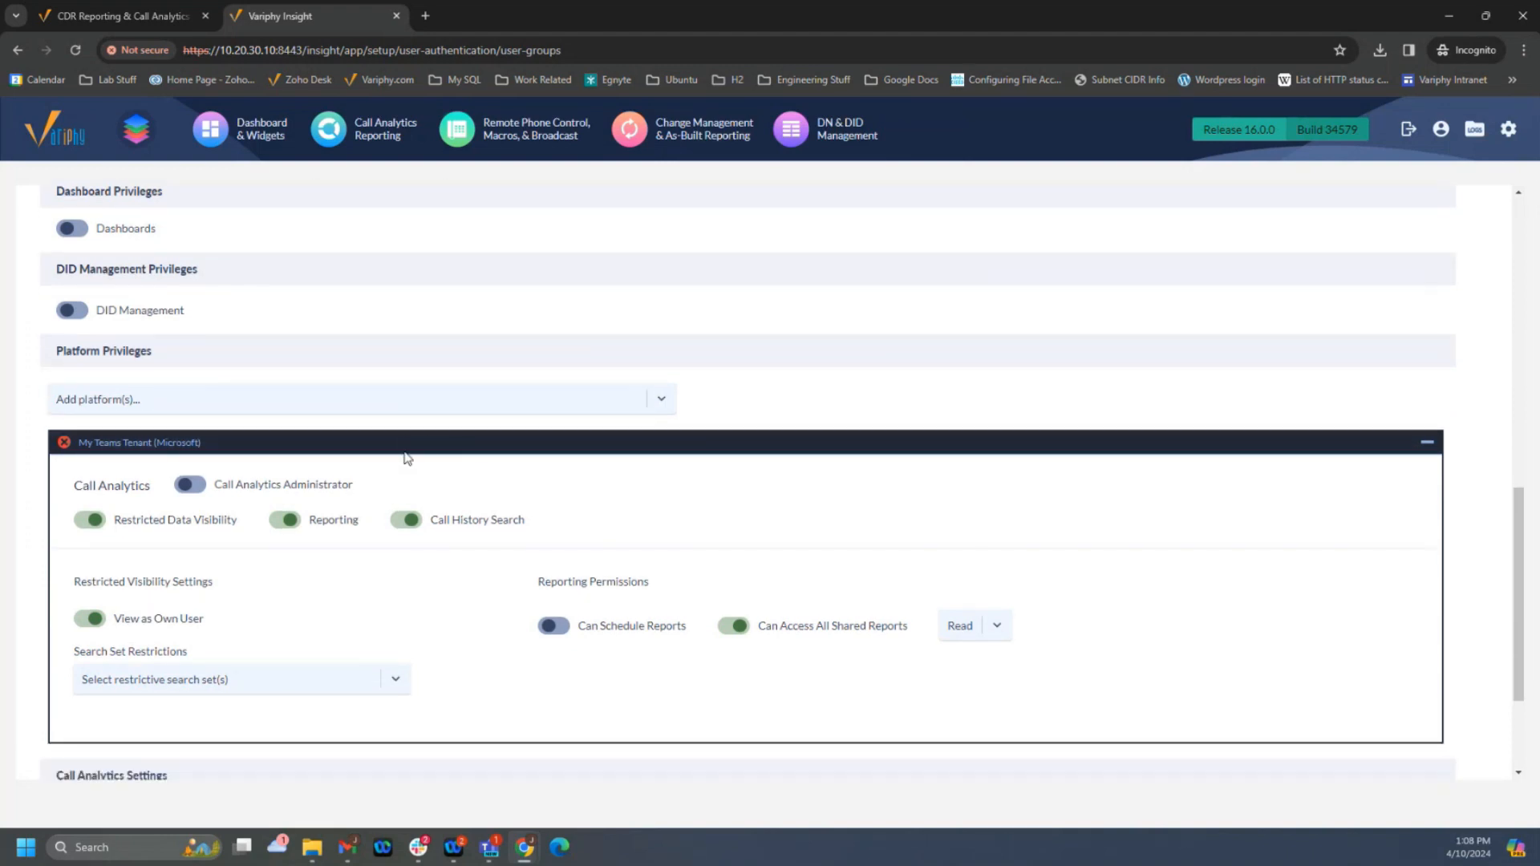
- Remove My Teams Tenant (Microsoft) from the account's platform privileges and add the same platform back
left_click(64, 443)
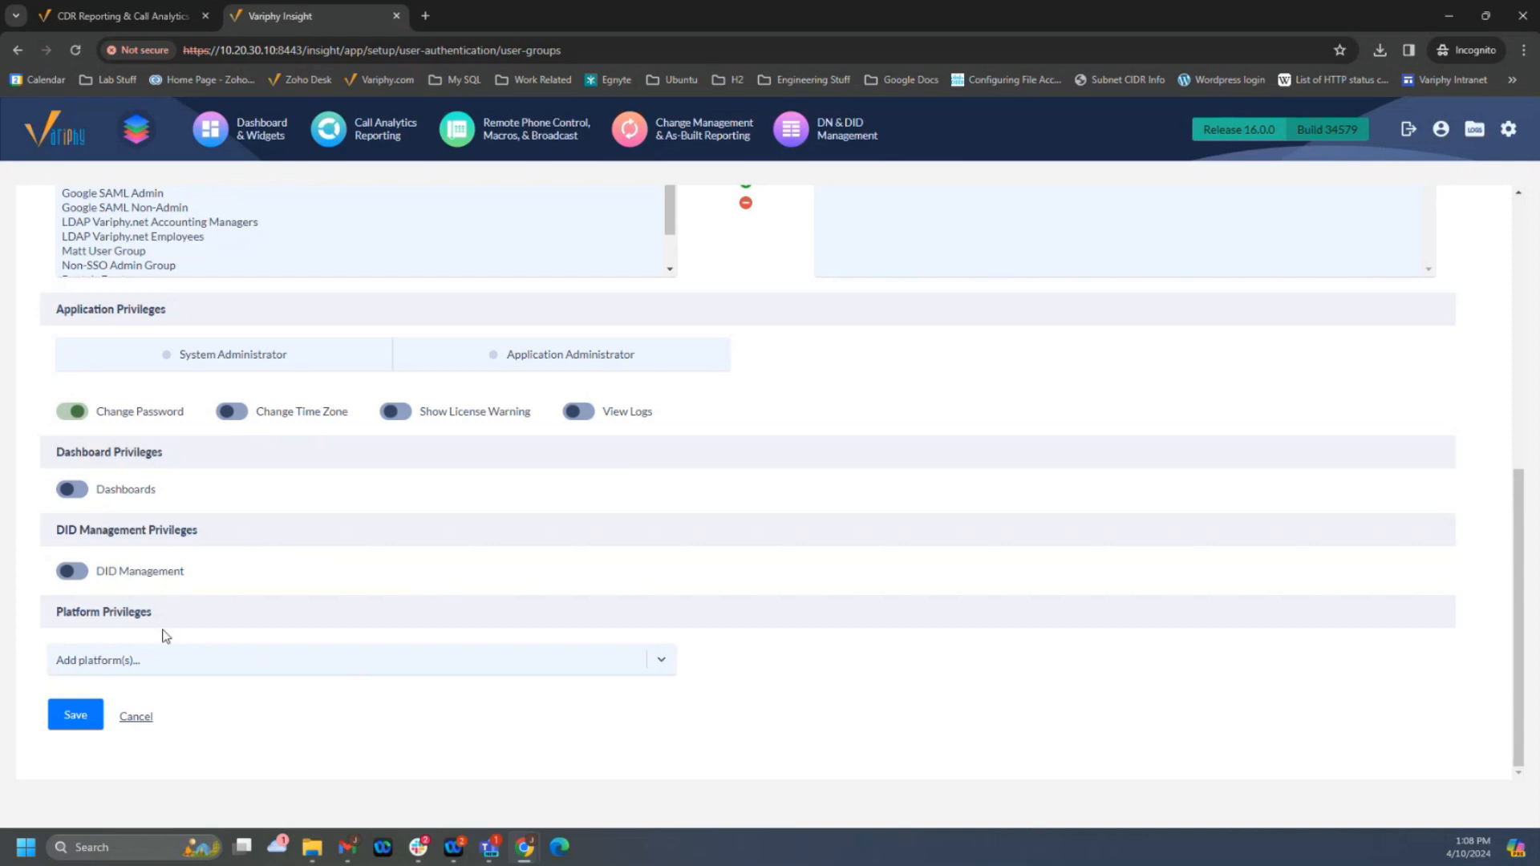
left_click(134, 664)
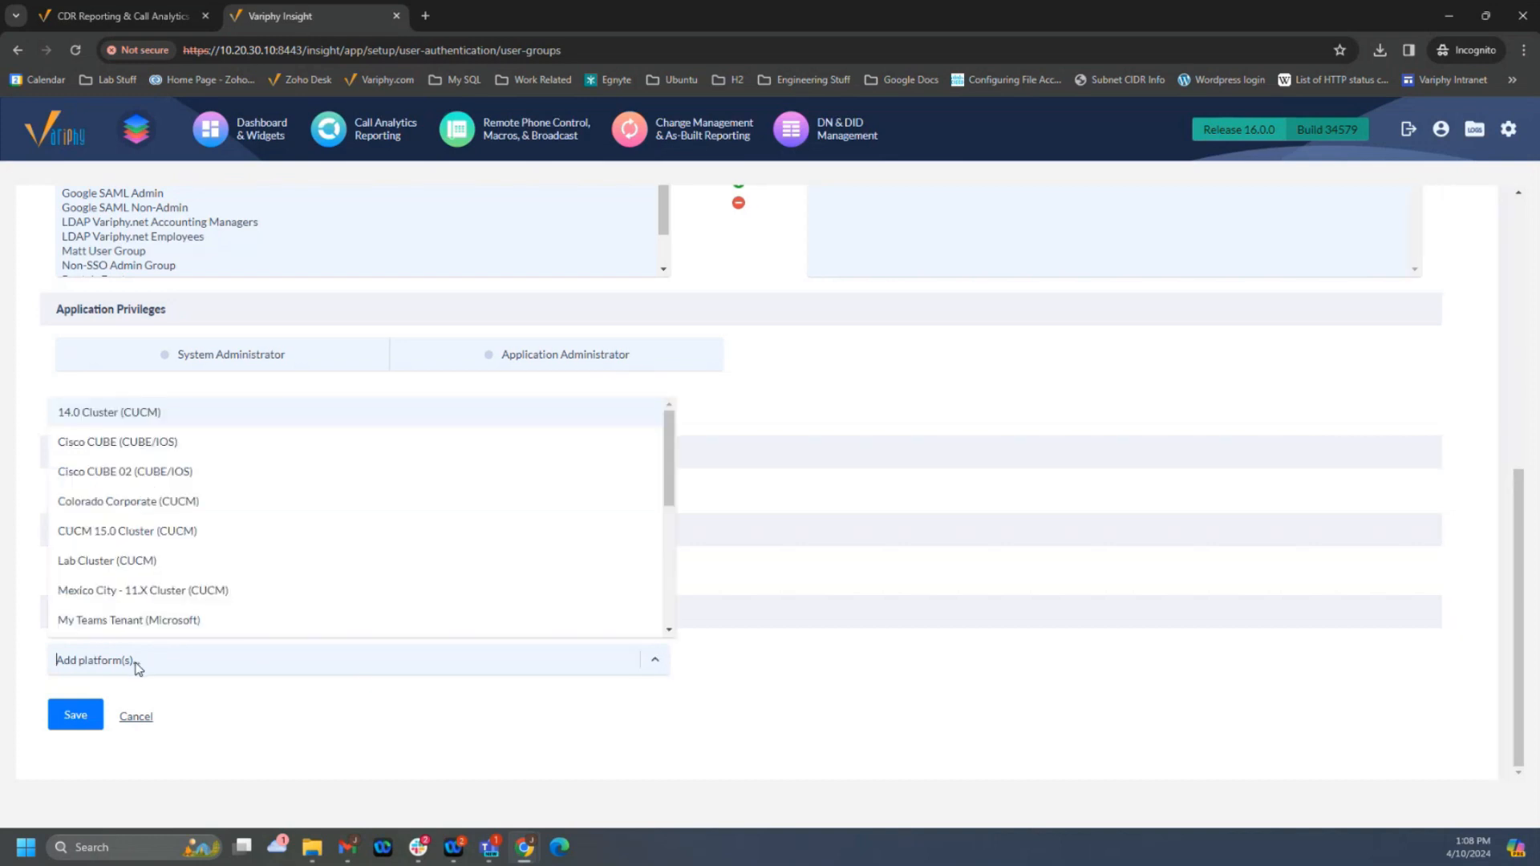
left_click(151, 622)
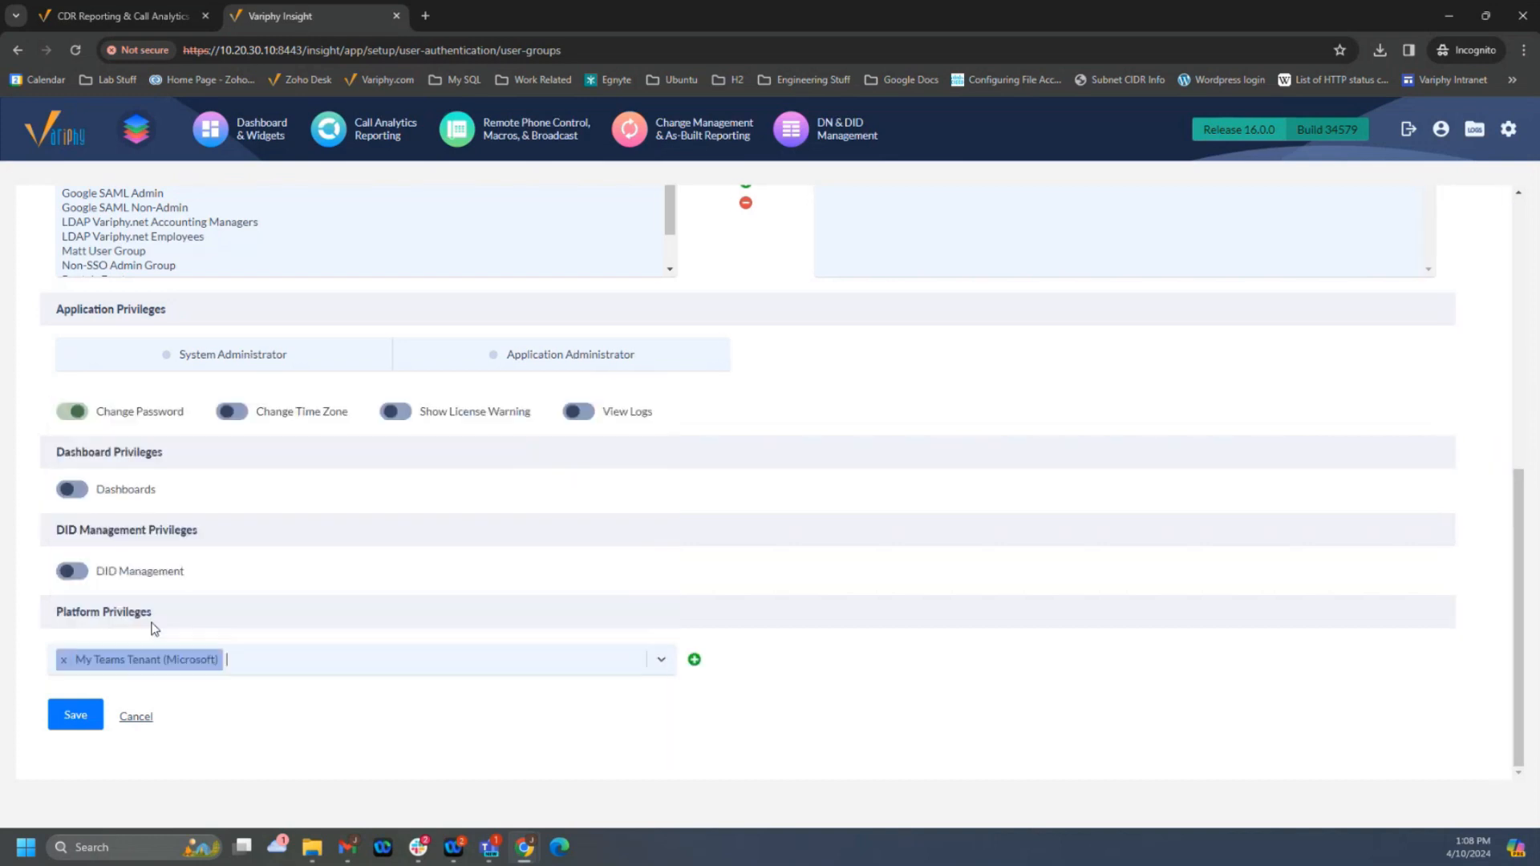
left_click(694, 660)
scroll(729, 630, "down", 5)
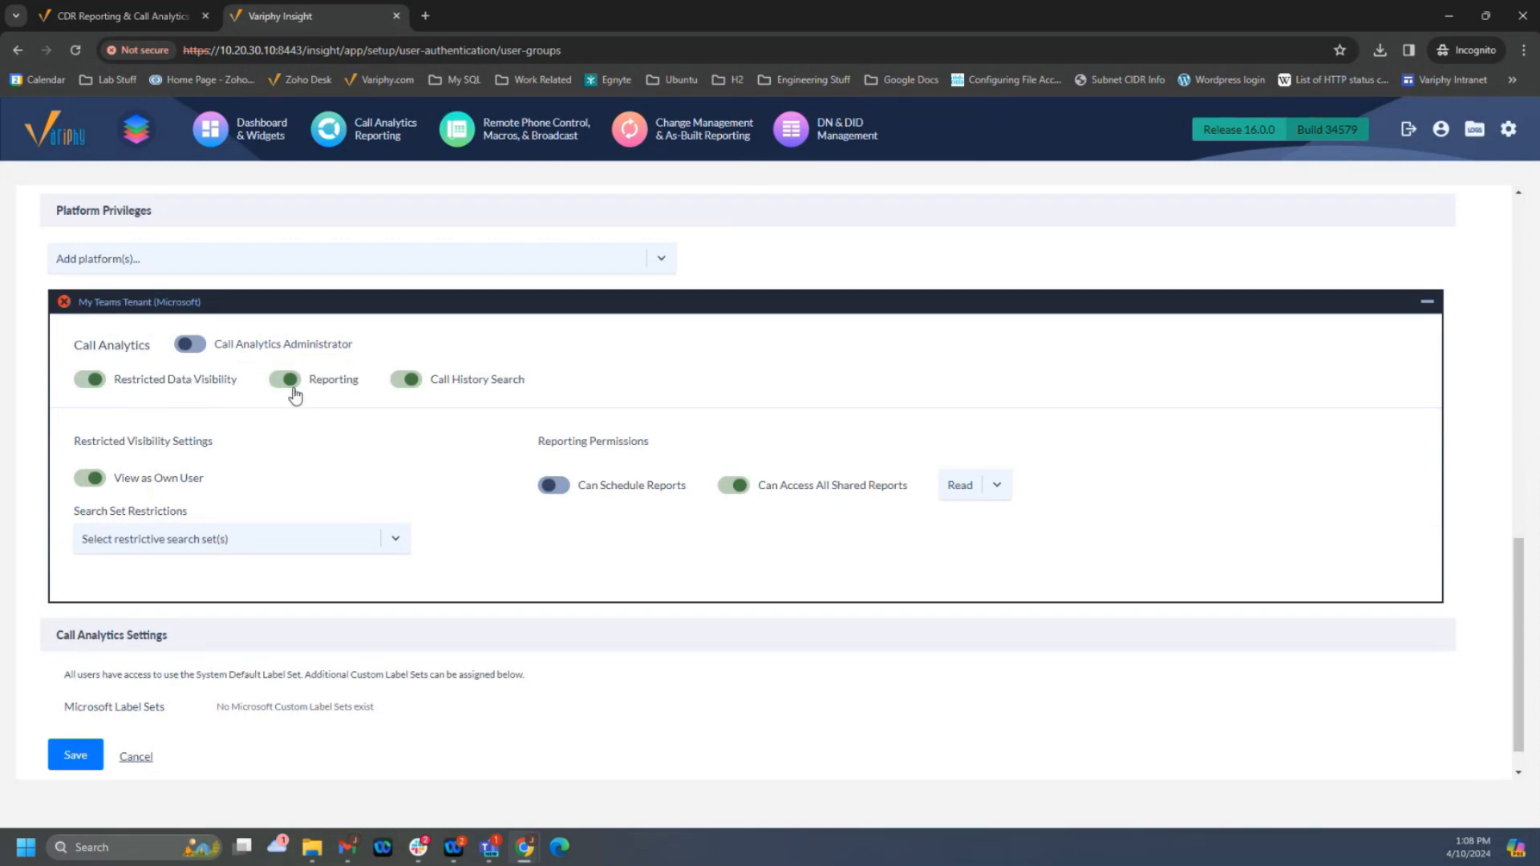
- Try Call Analytics Administrator on and off for My Teams Tenant, and switch its Reporting privilege off and back on
left_click(198, 349)
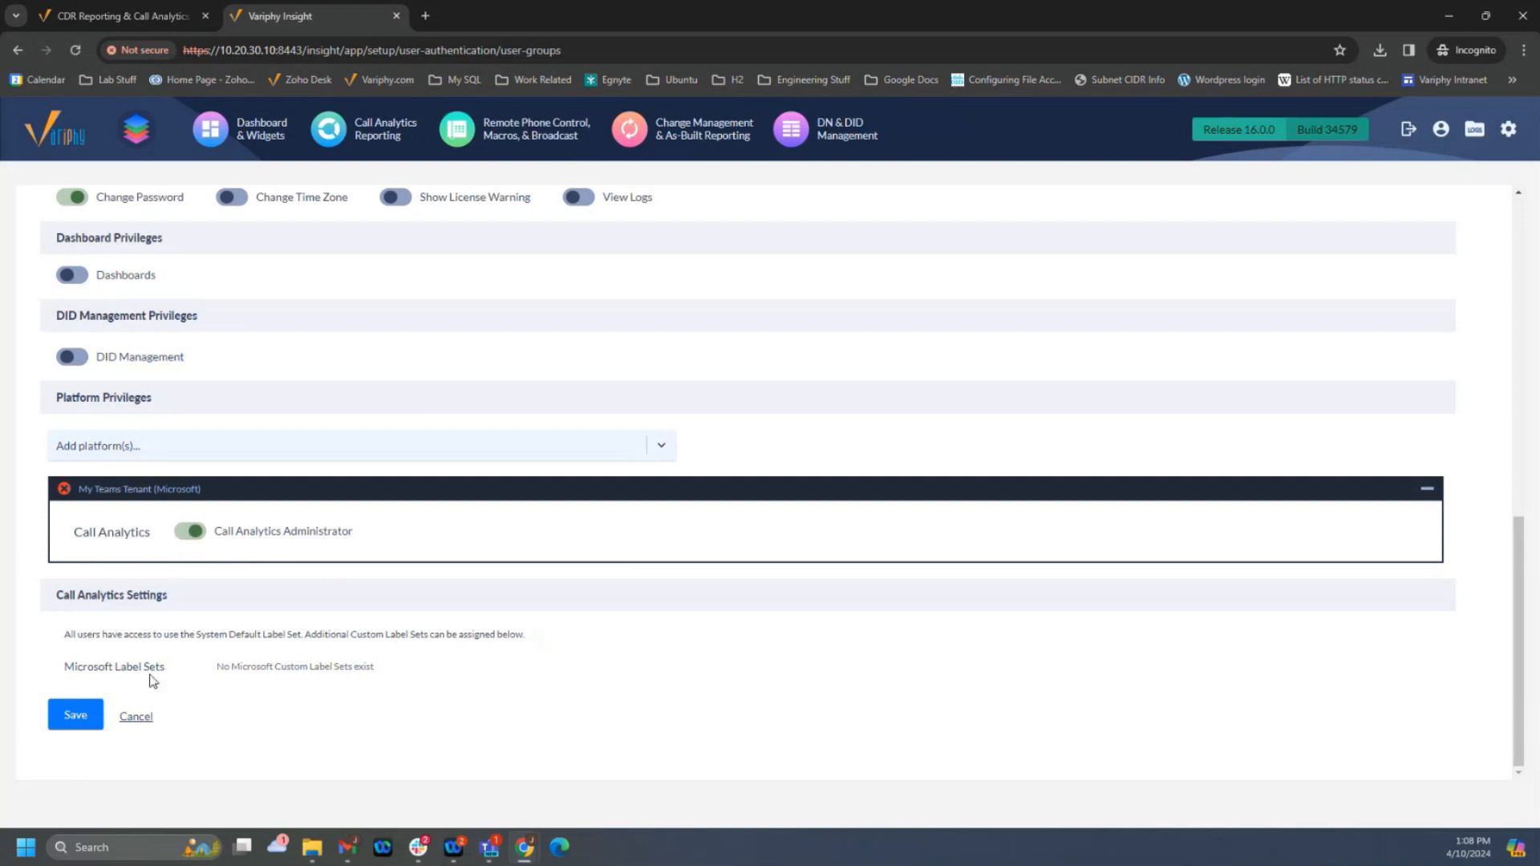
left_click(189, 533)
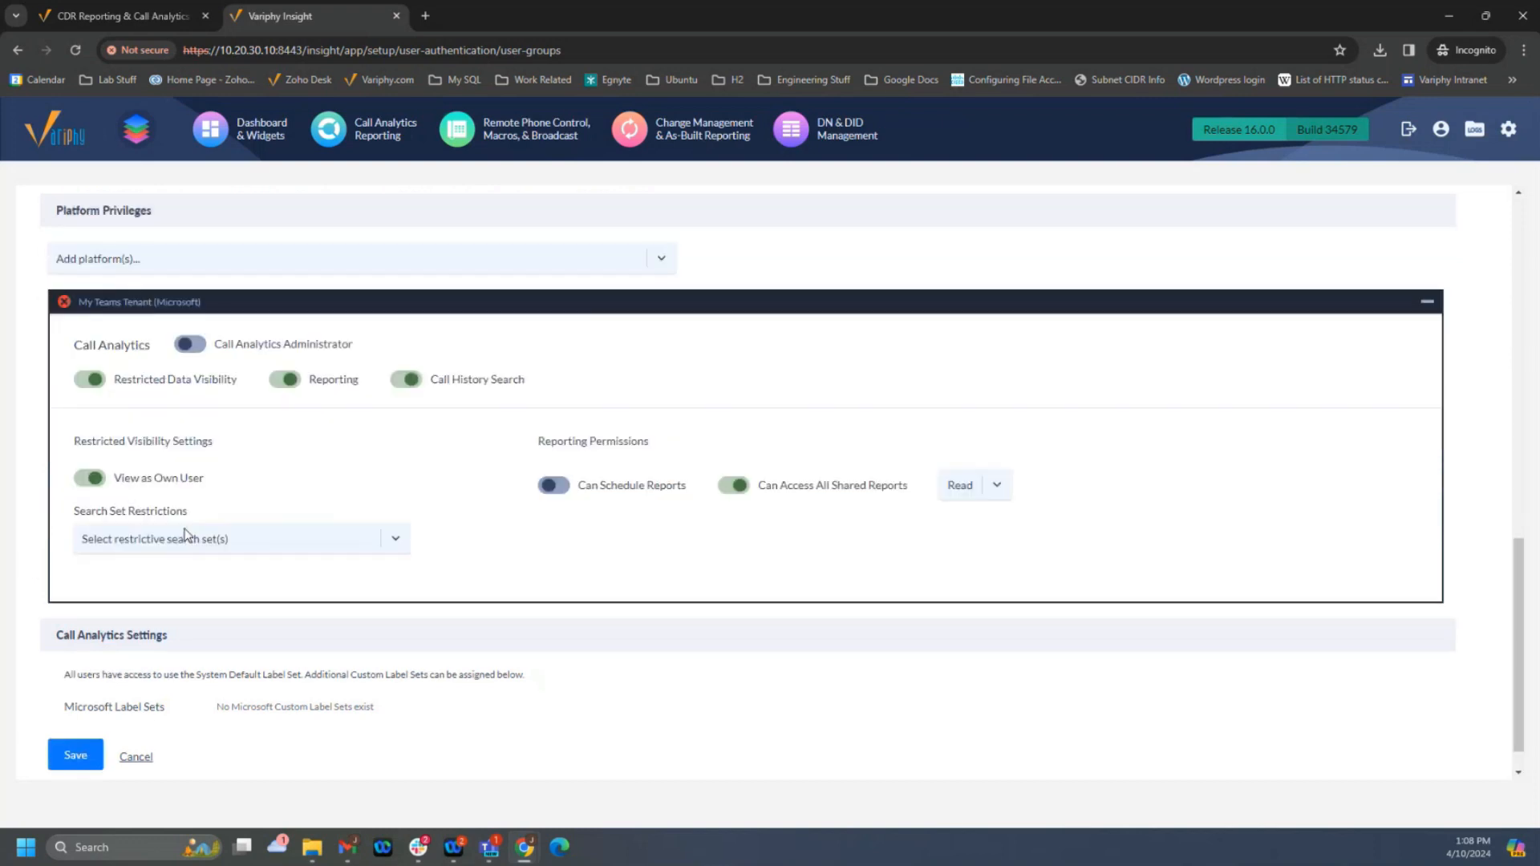
left_click(285, 379)
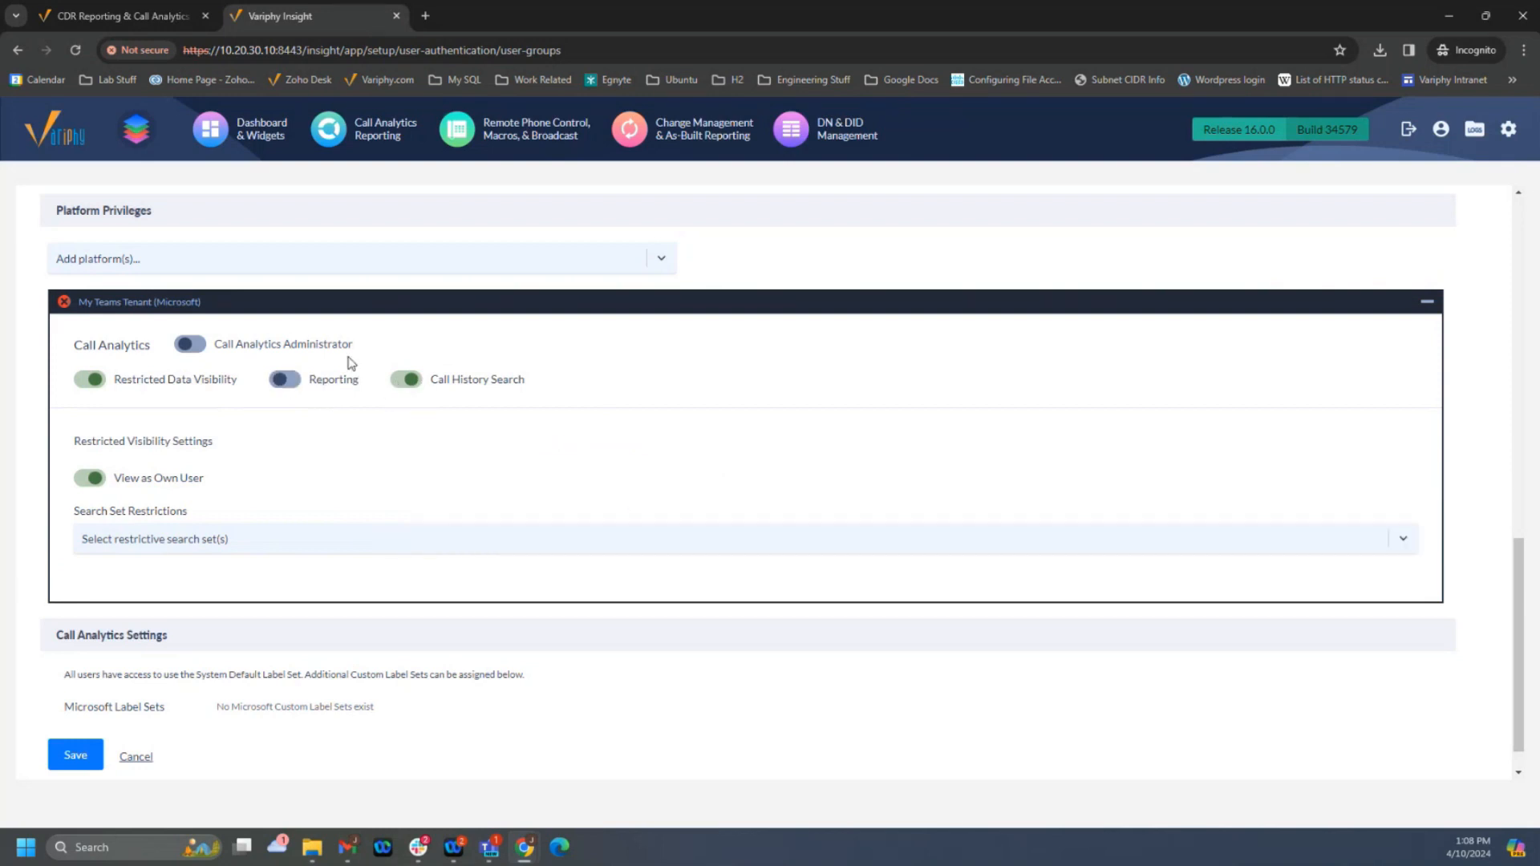
left_click(291, 379)
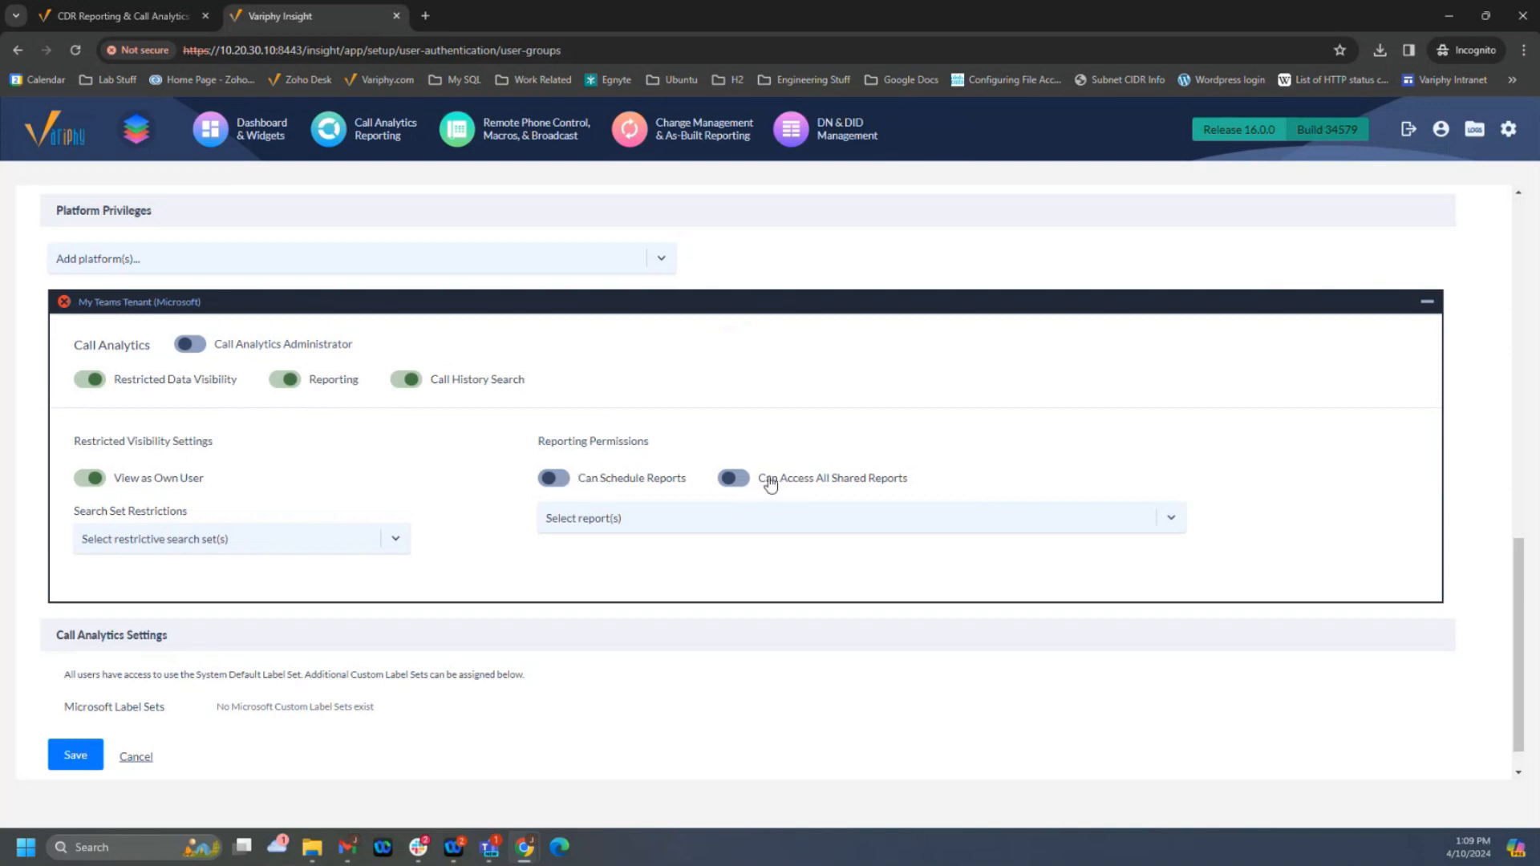
- Check the selectable individual reports, enable Can Access All Shared Reports, and view its access level options while keeping Read
left_click(743, 481)
left_click(743, 485)
left_click(619, 523)
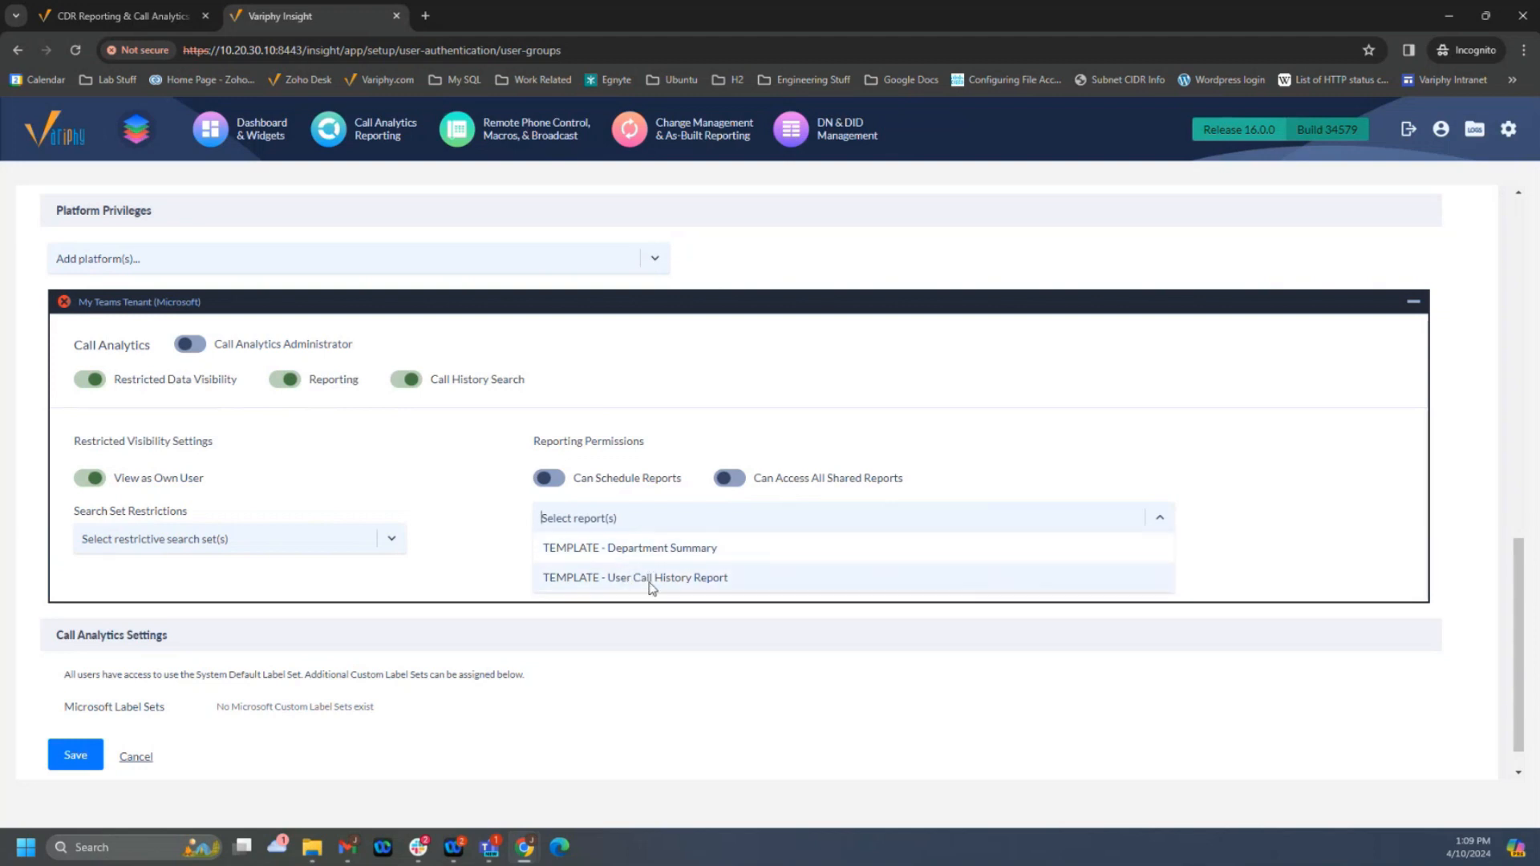
left_click(734, 486)
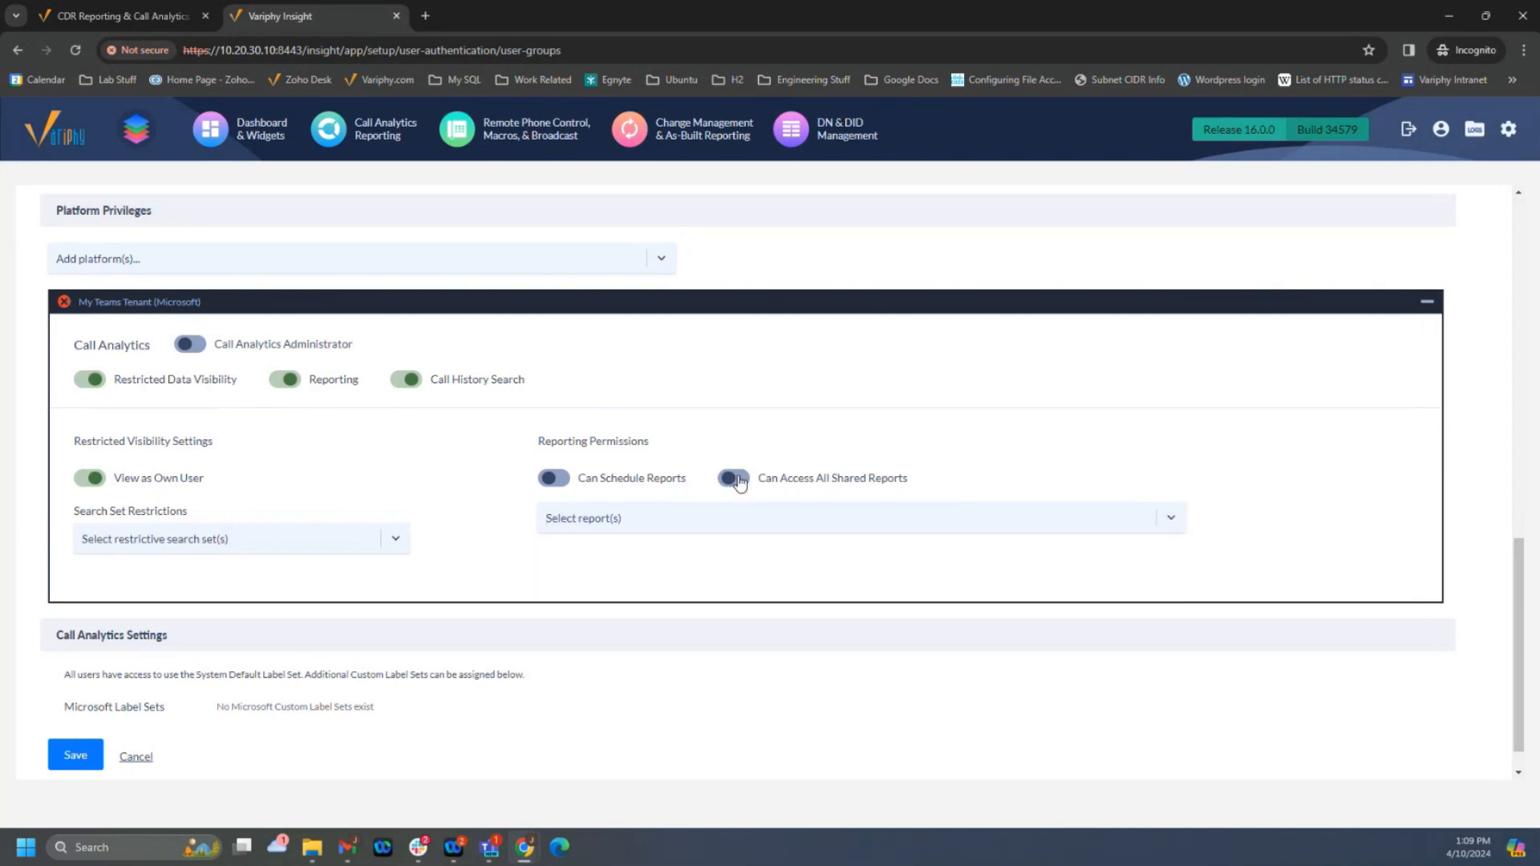
left_click(733, 479)
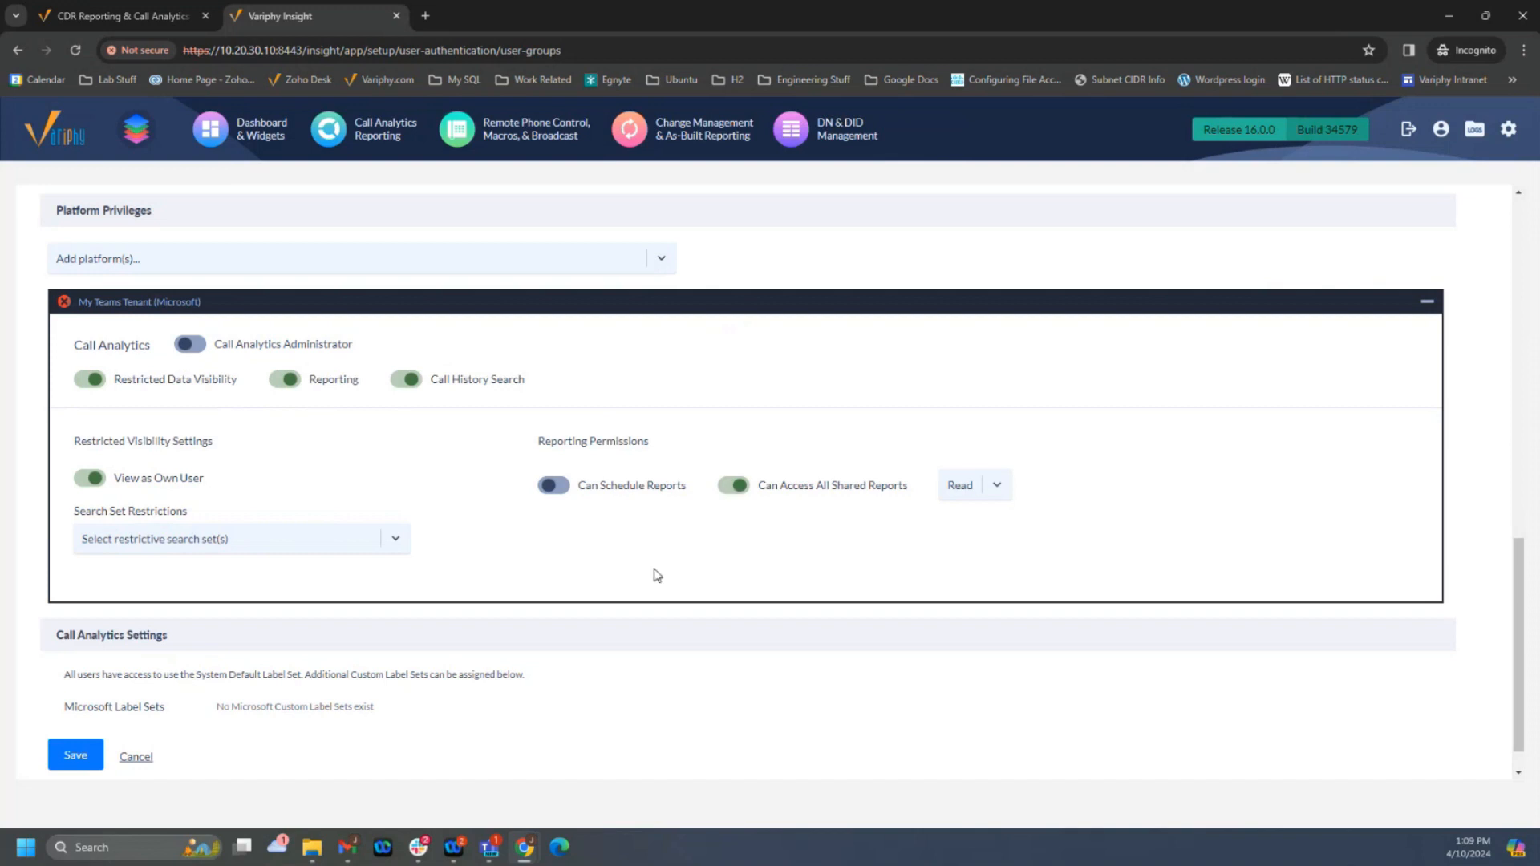
left_click(992, 487)
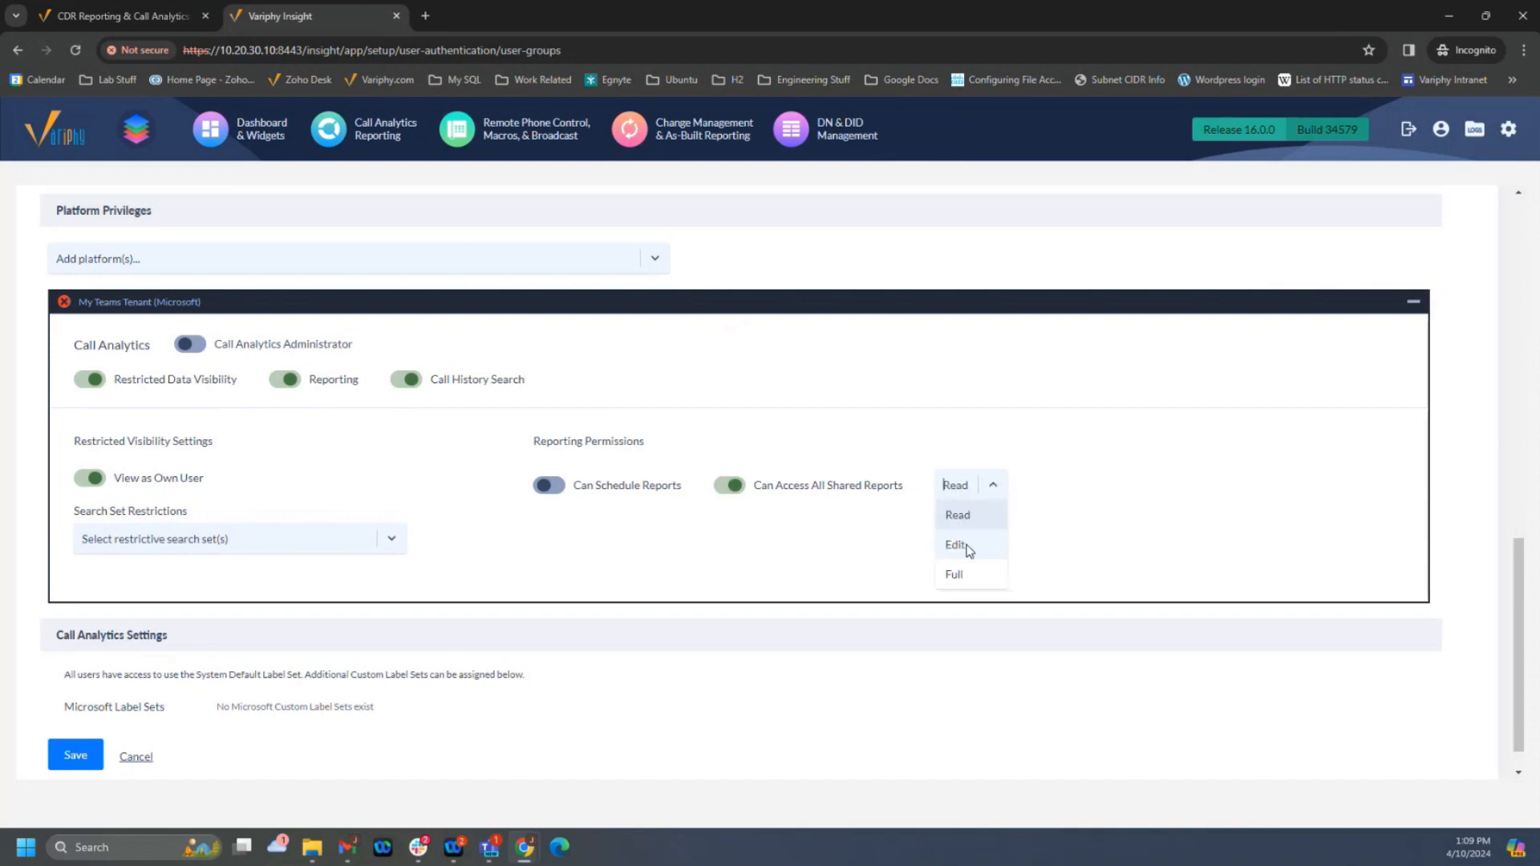
left_click(720, 437)
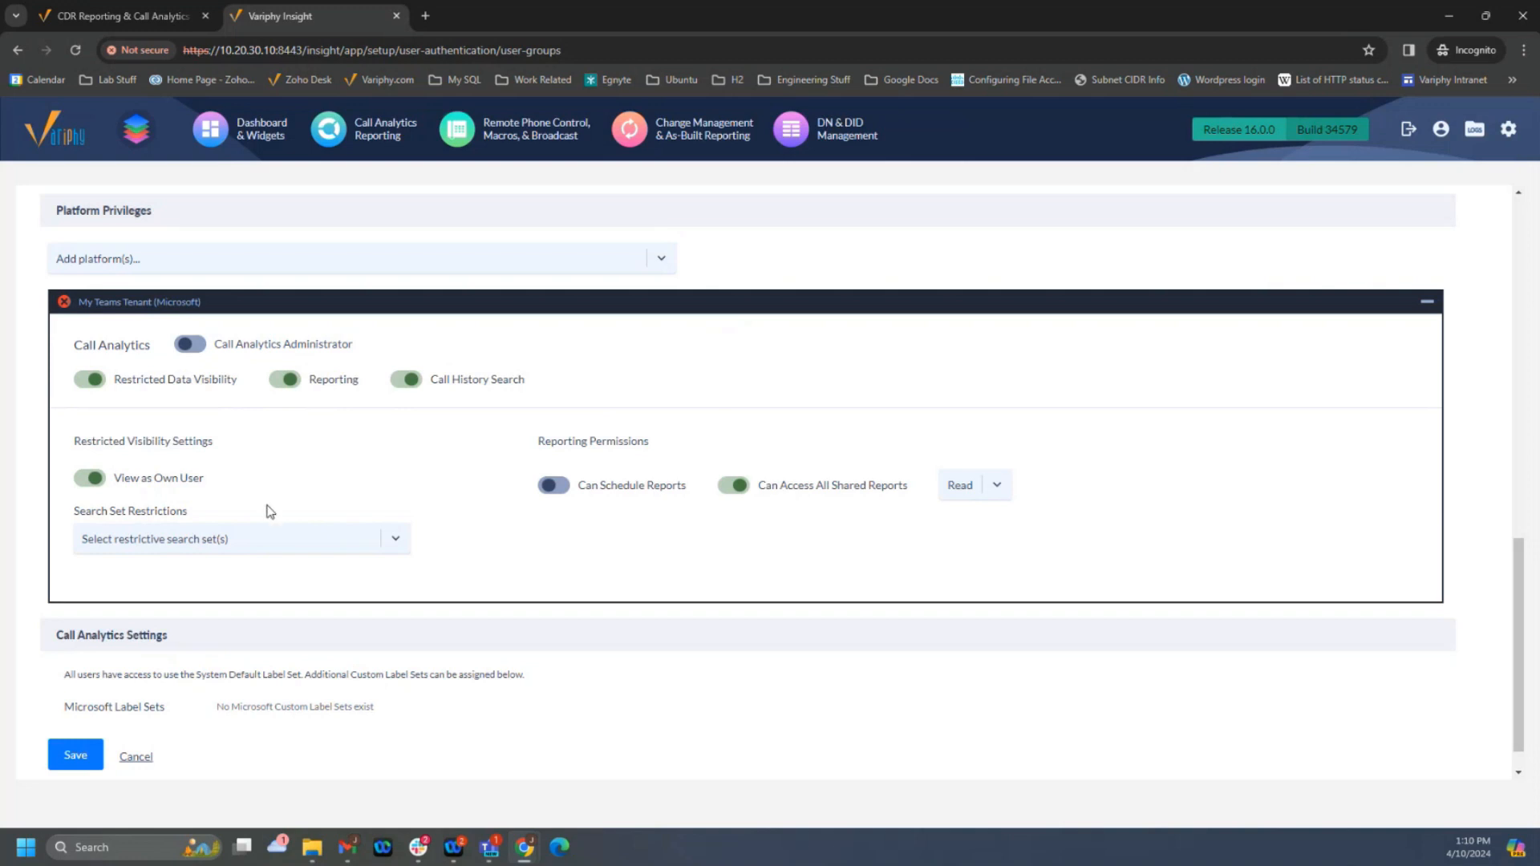
- Turn off View as Own User, restrict the tenant's data visibility to the Users search set, and save the account
left_click(93, 481)
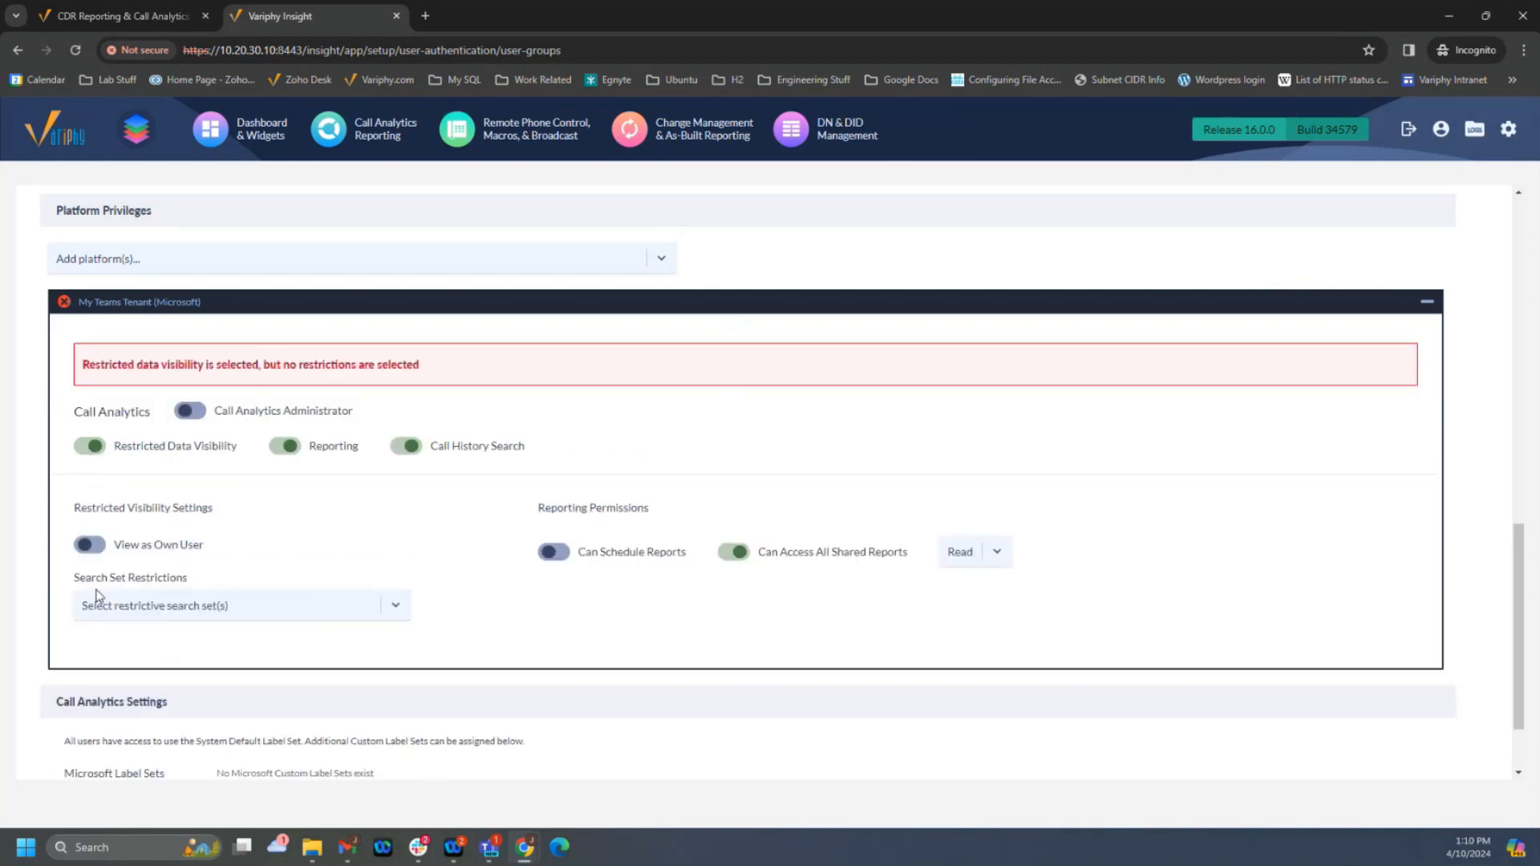
left_click(191, 614)
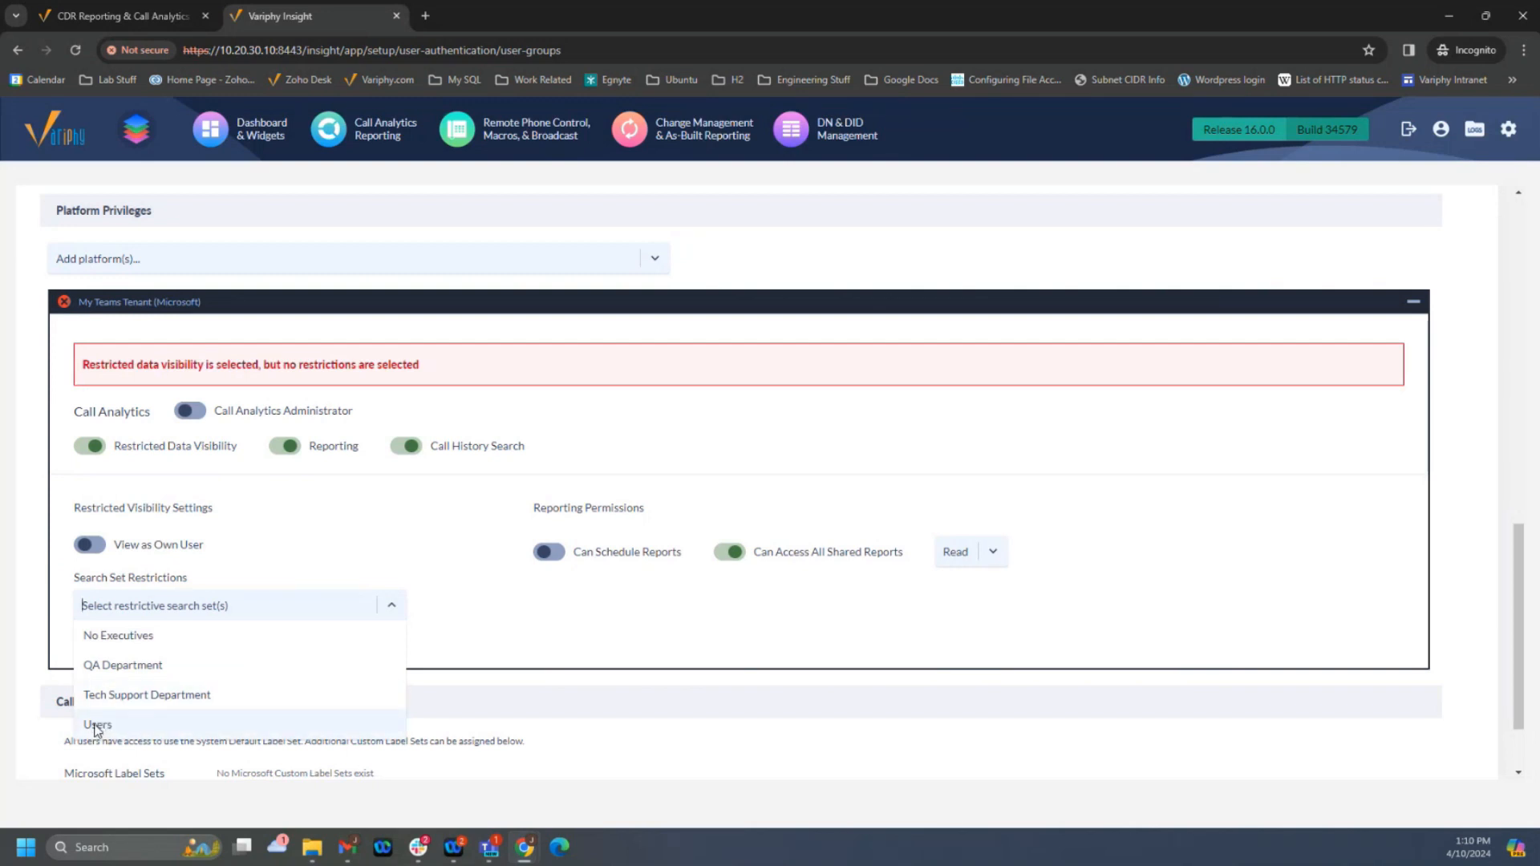
left_click(95, 726)
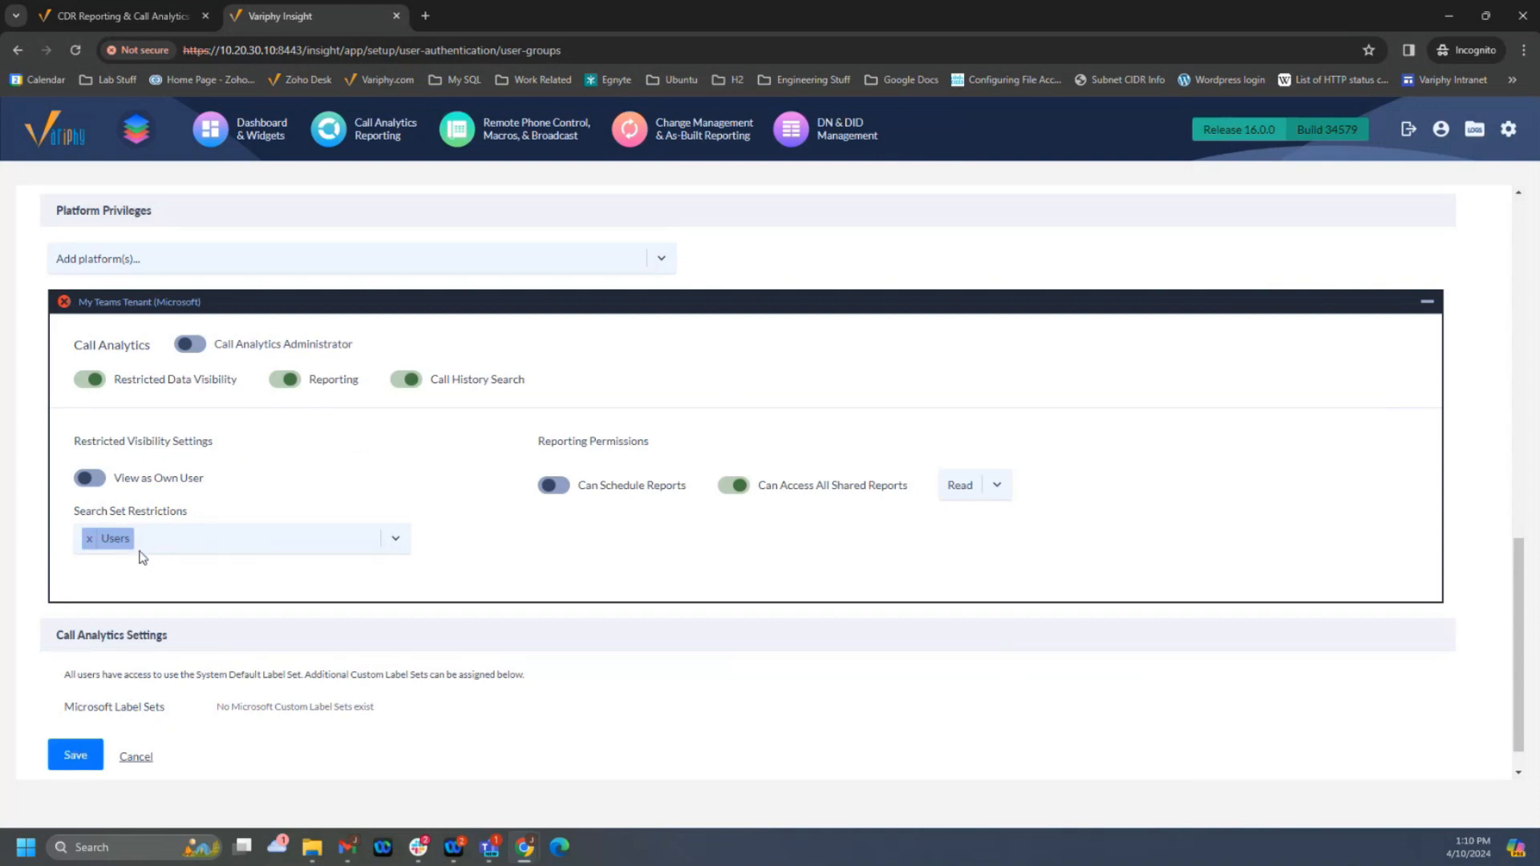
left_click(82, 758)
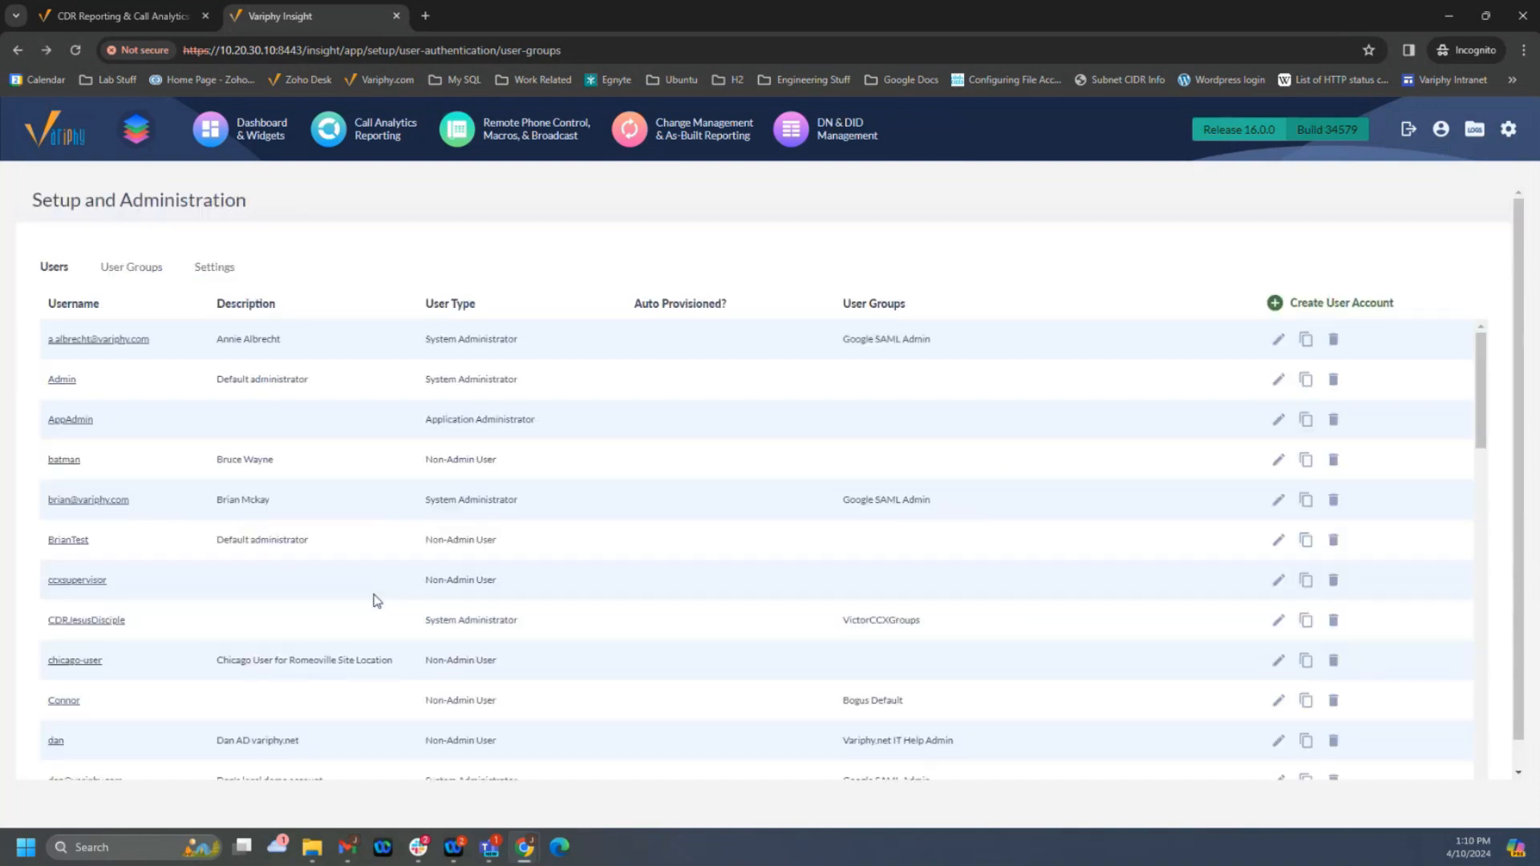
- Open the Users public search set in the Call Analytics configuration, review its Calling or Called Party User criteria, and save it
left_click(386, 131)
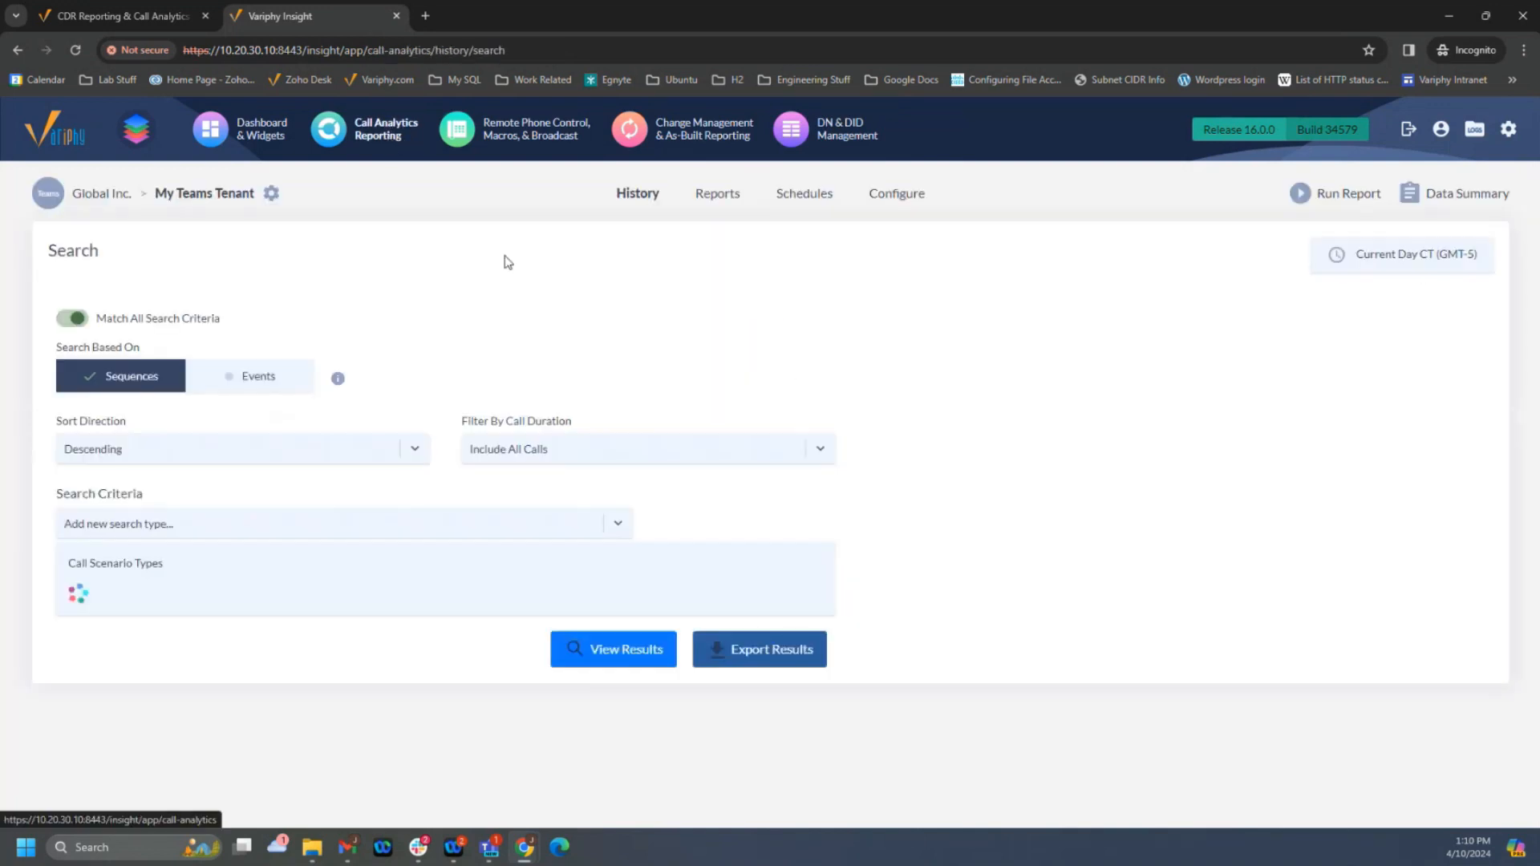
left_click(893, 195)
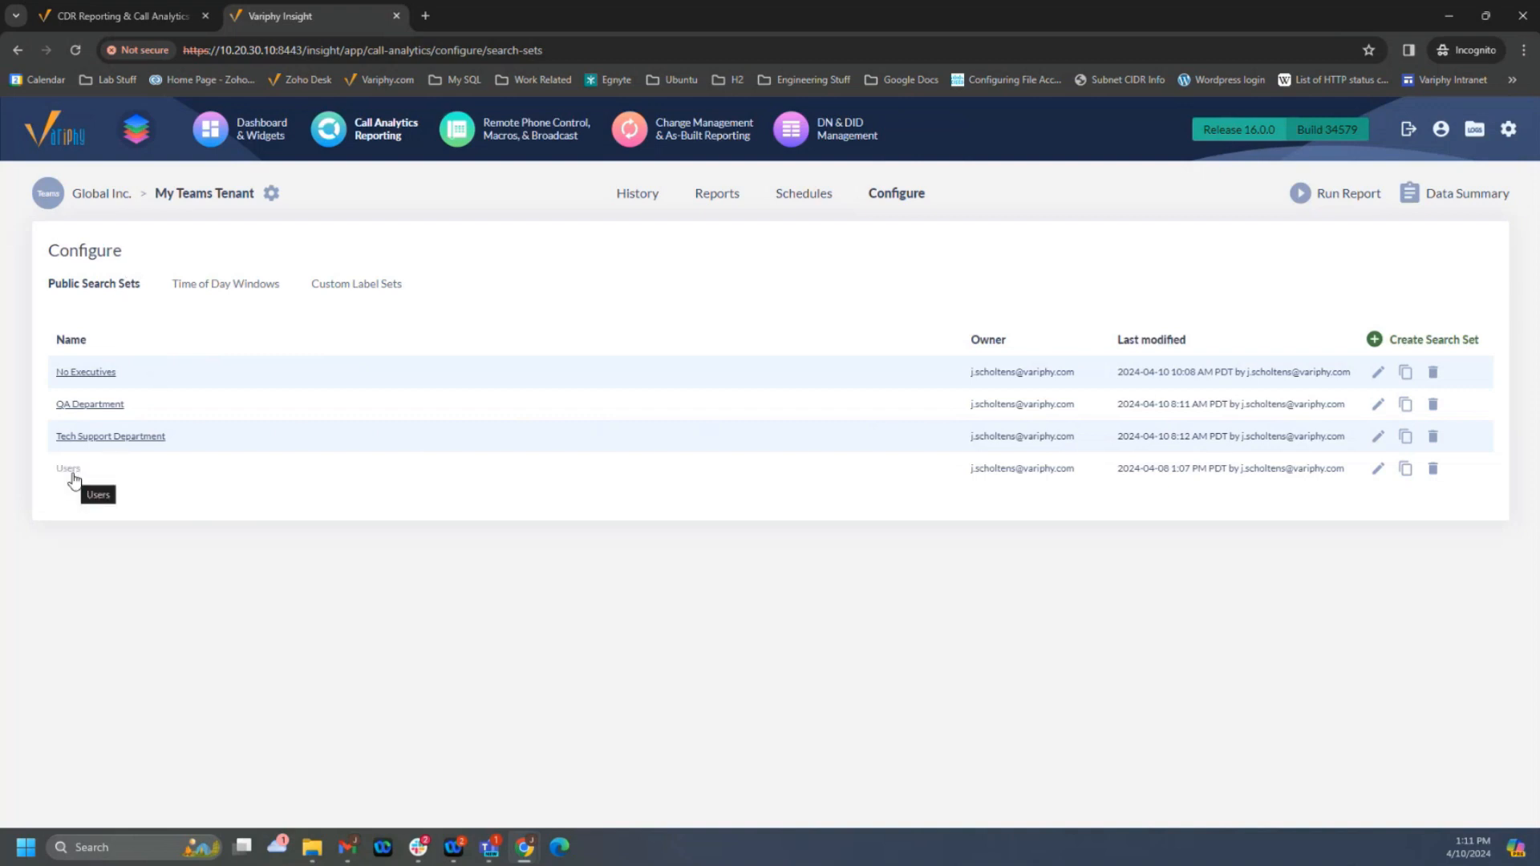
left_click(70, 472)
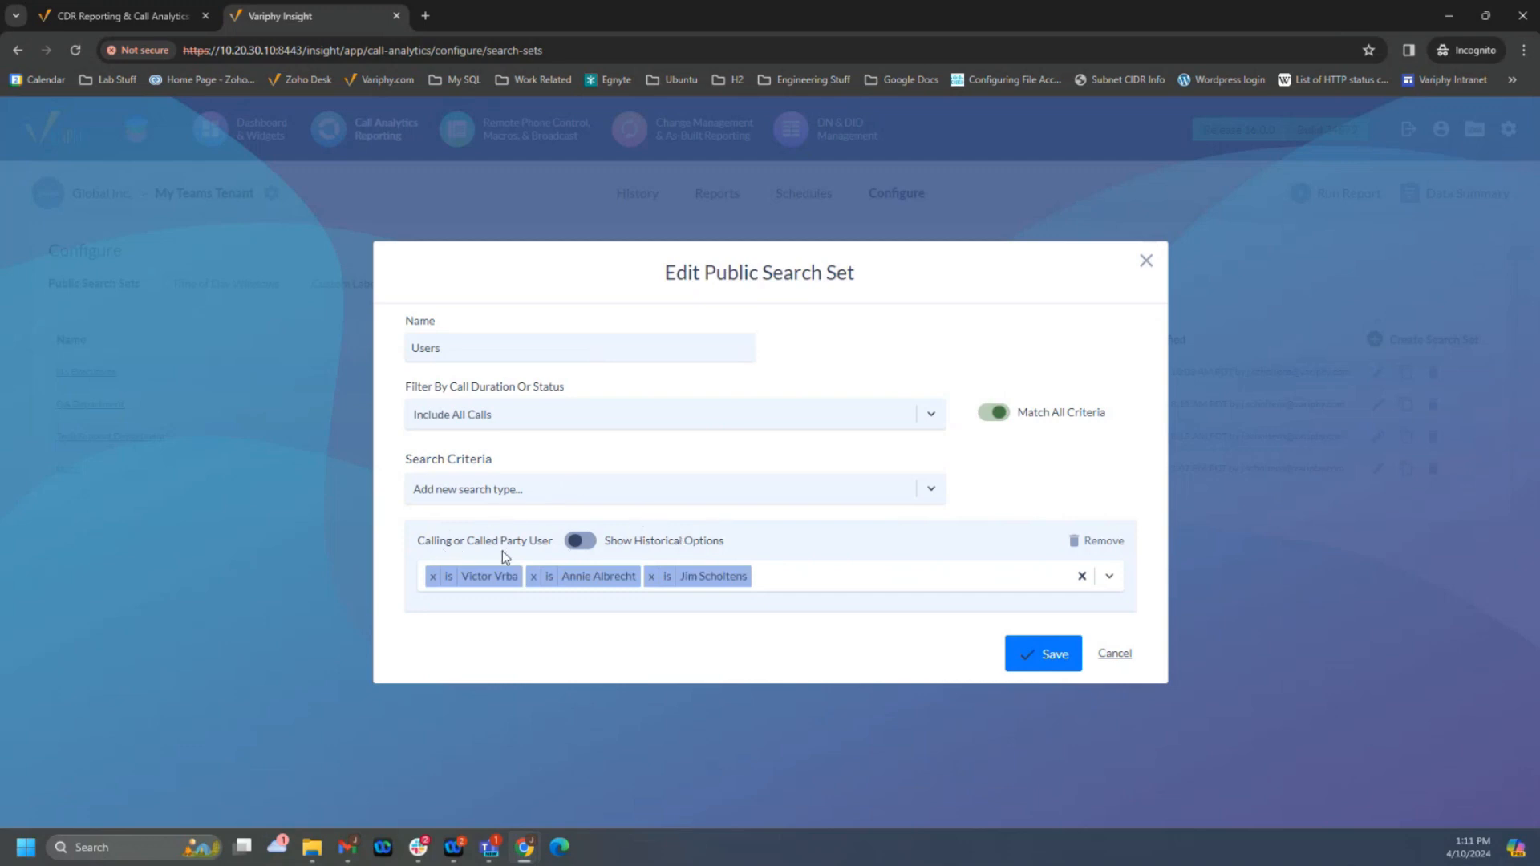
left_click(815, 577)
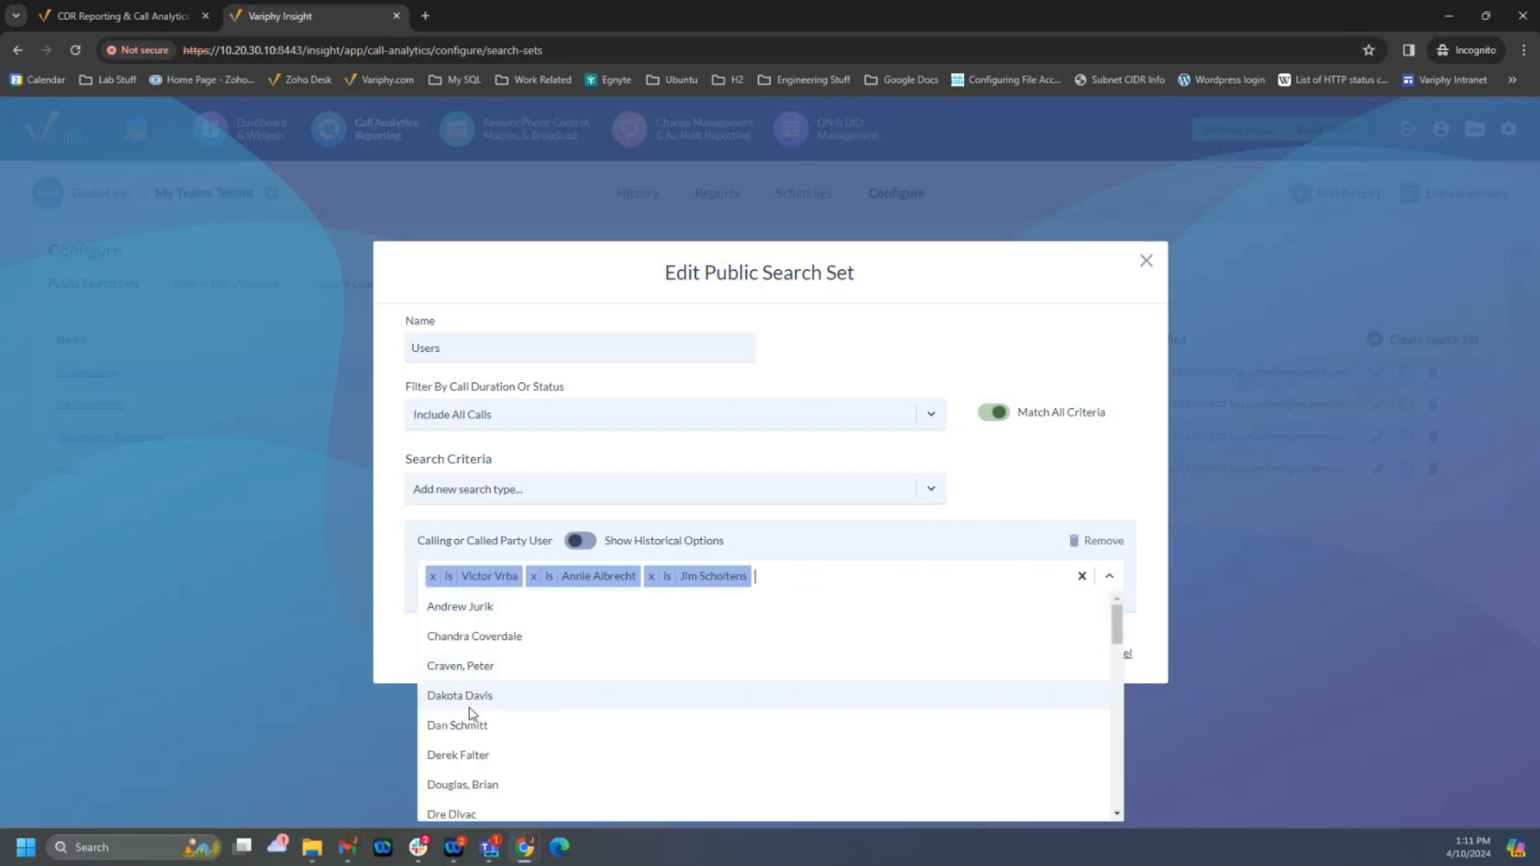
left_click(1020, 501)
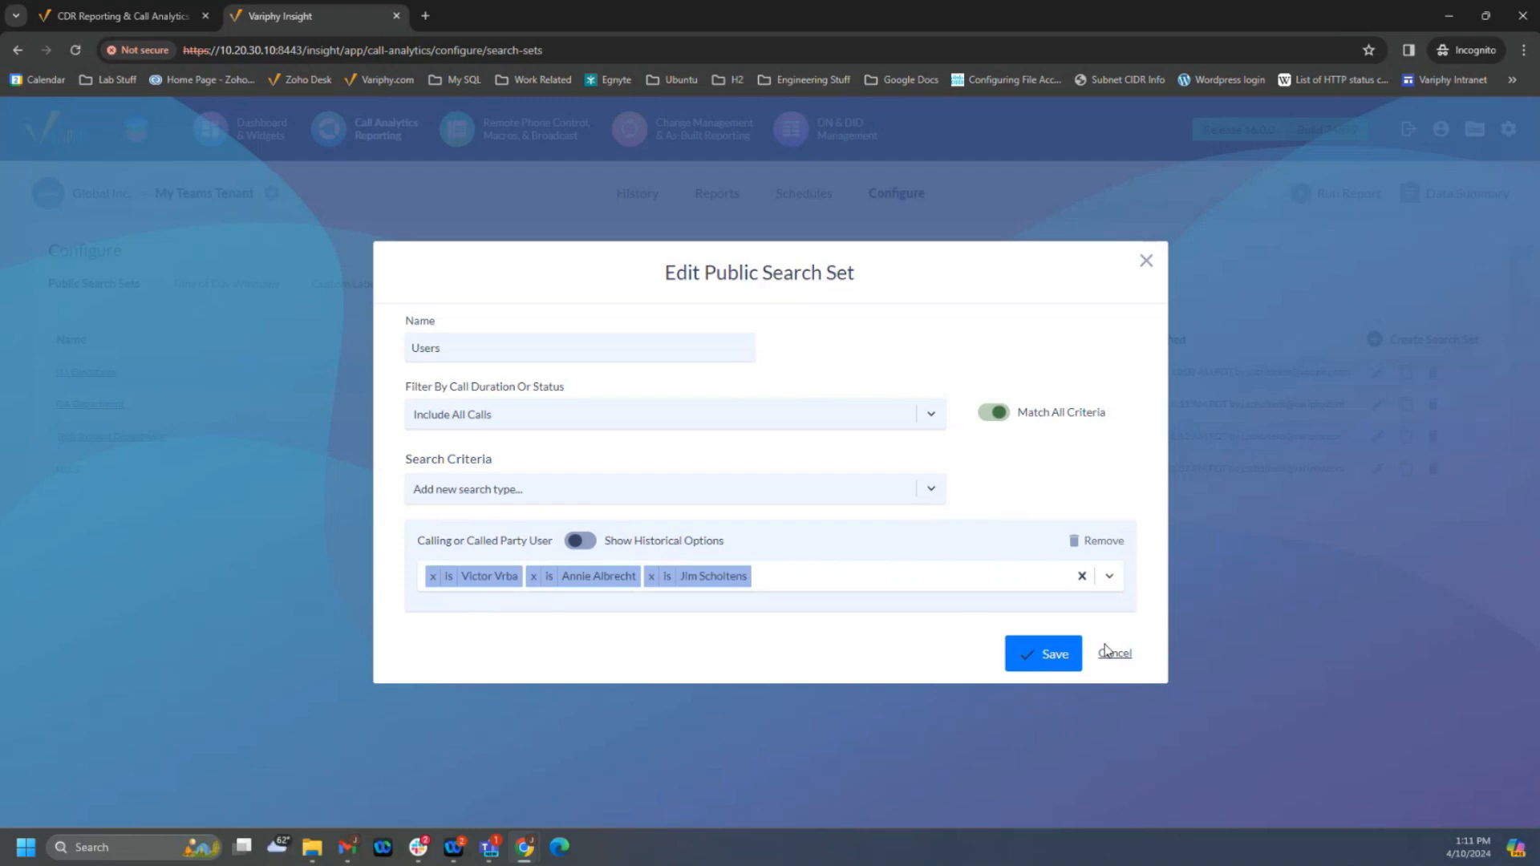
left_click(1057, 660)
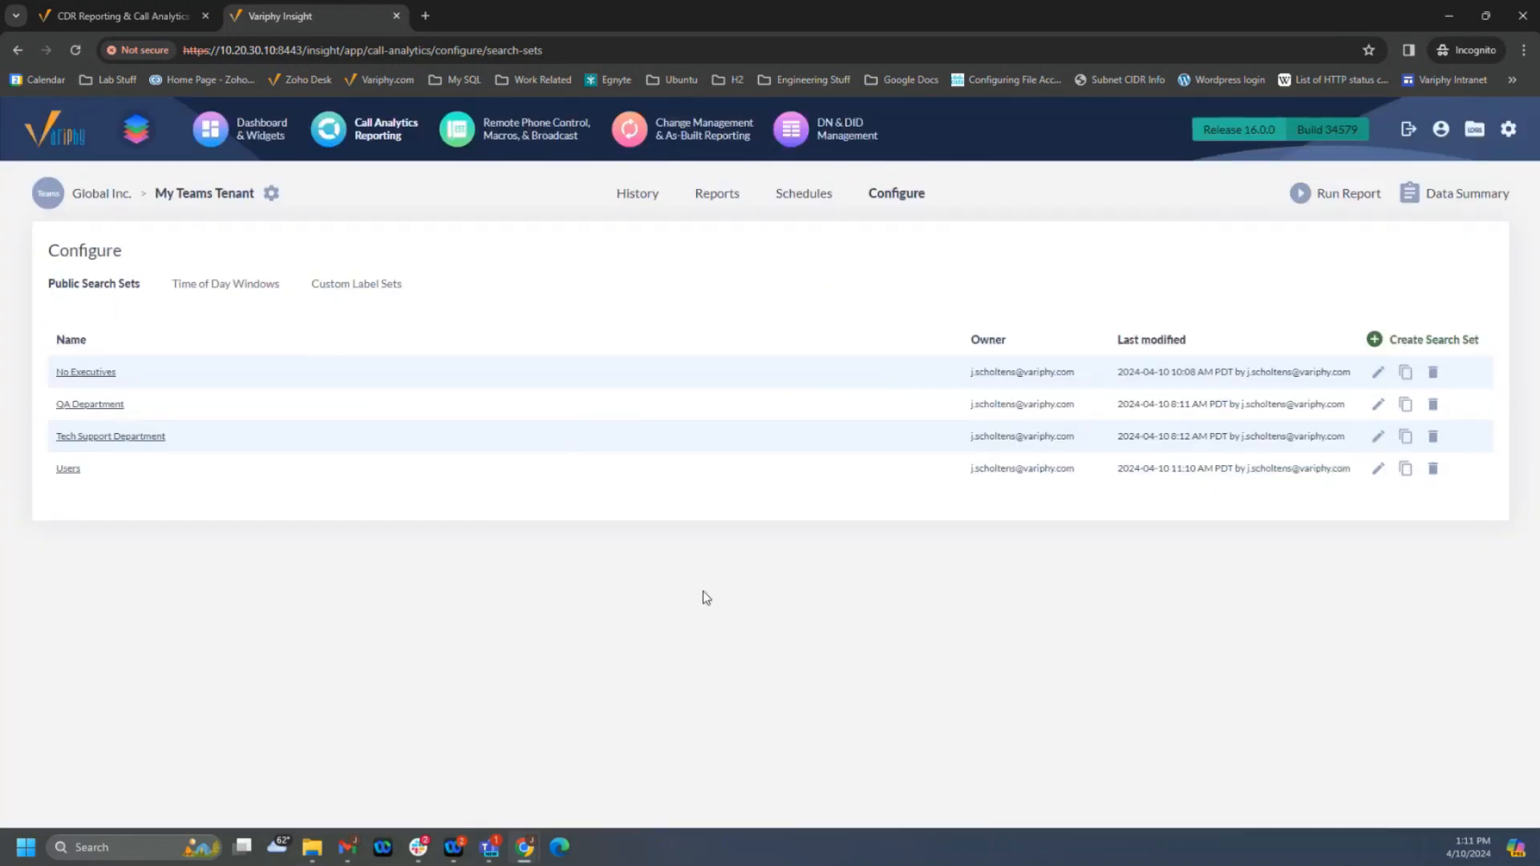
- Switch to Microsoft Edge, open the Variphy Insight login page, and try signing in with the restricted account's username and password
left_click(560, 849)
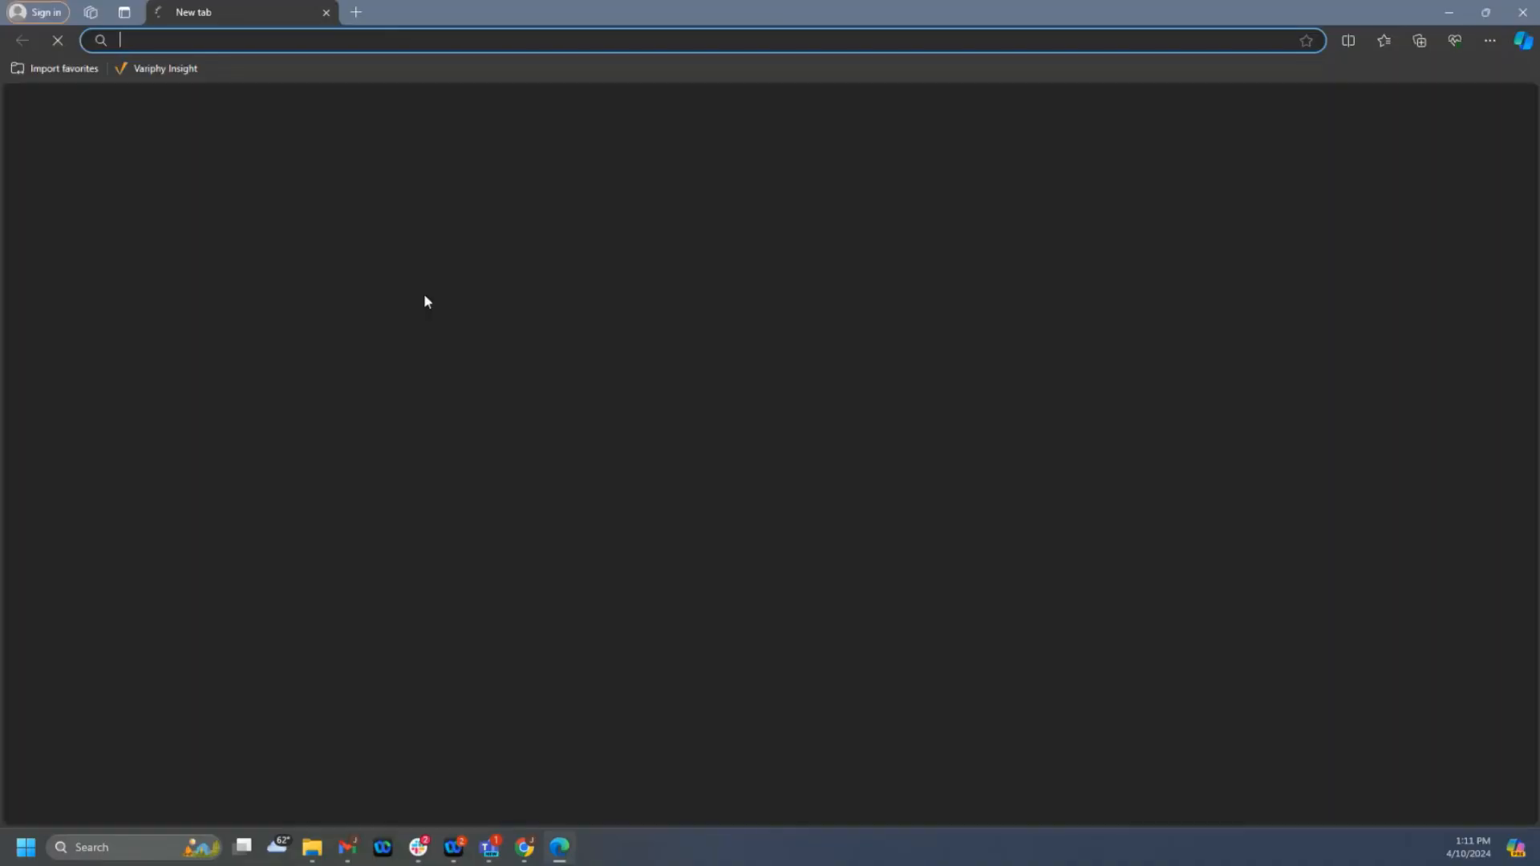
left_click(152, 69)
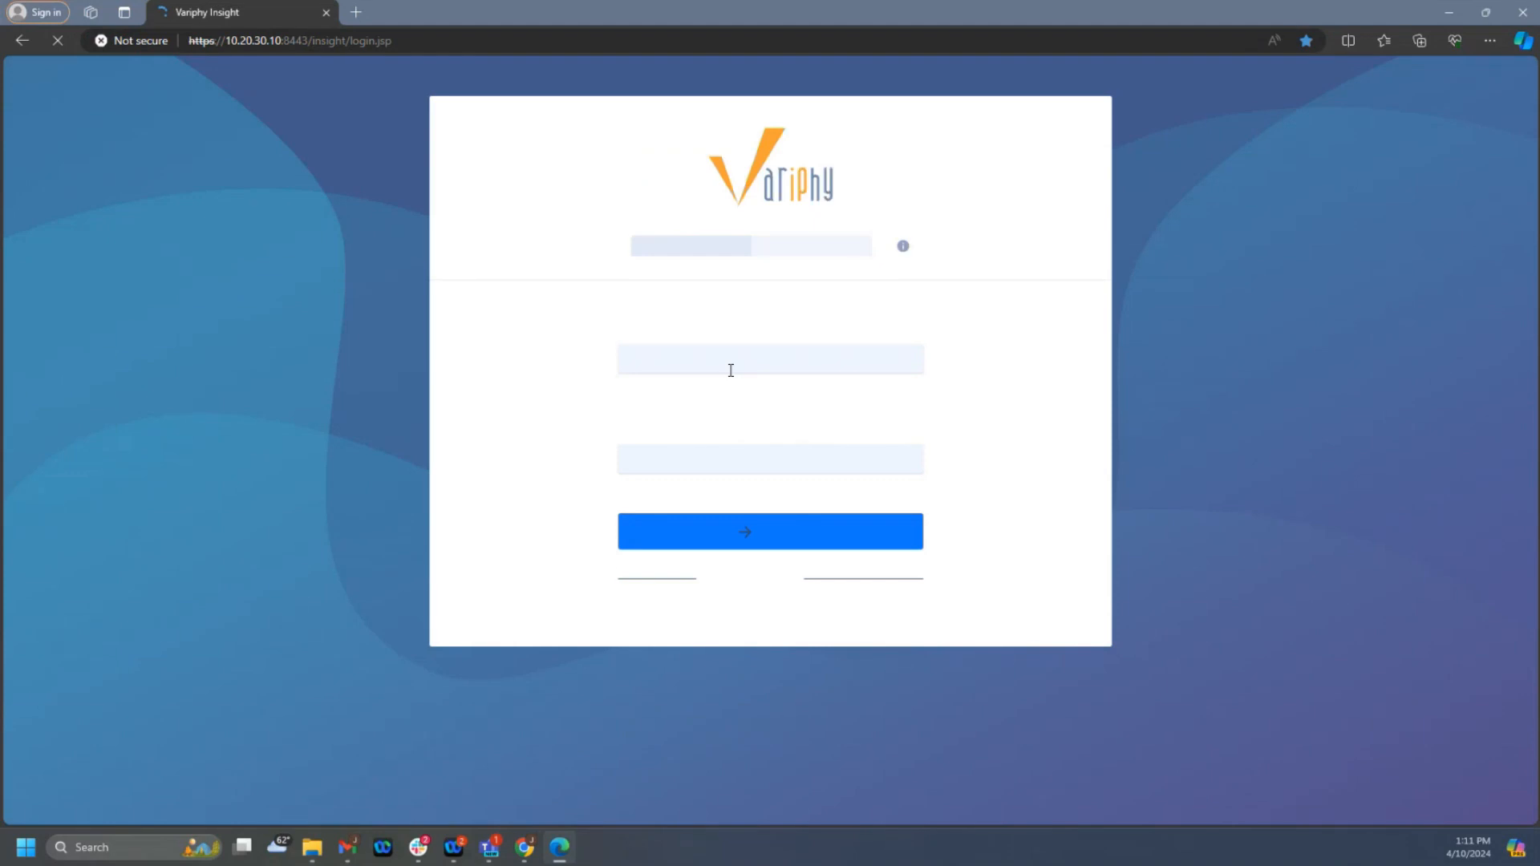
left_click(727, 355)
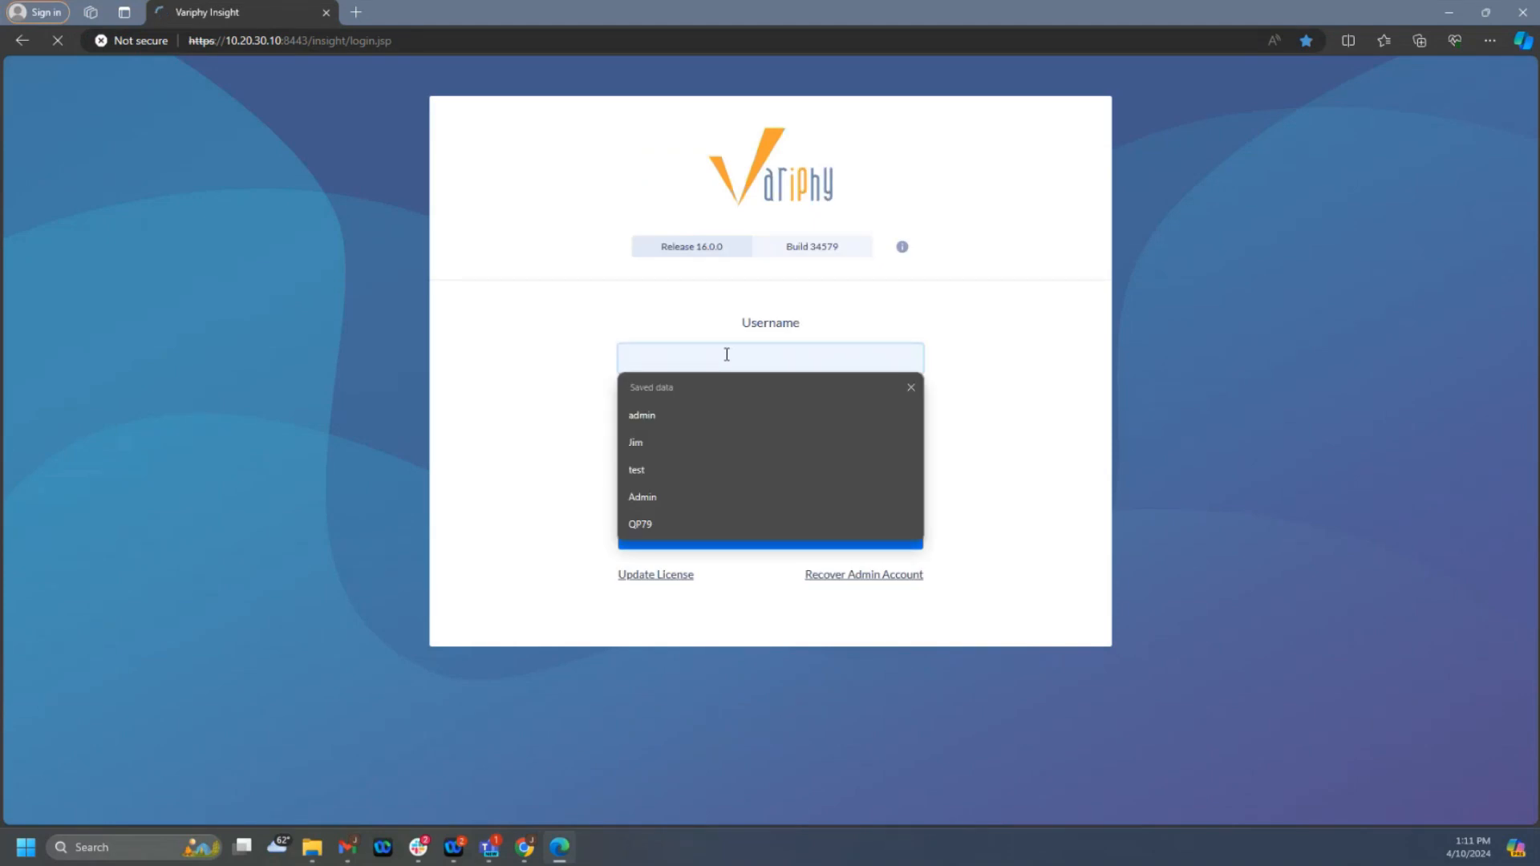
type("jim")
key("Tab")
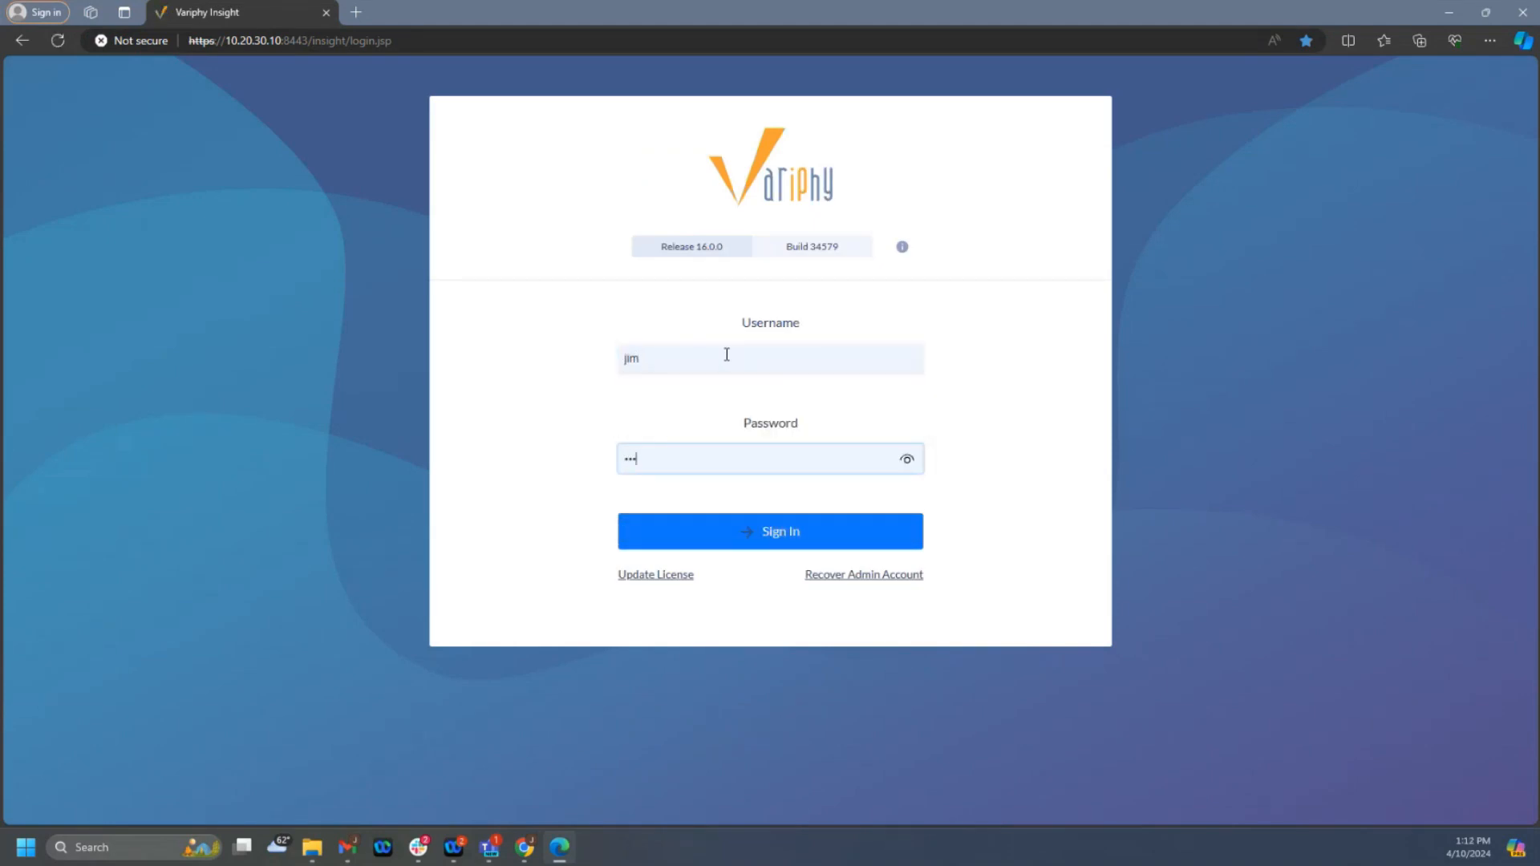
key("Return")
- Sign in to Variphy Insight with the account's saved capitalized username and the account password
left_click(833, 413)
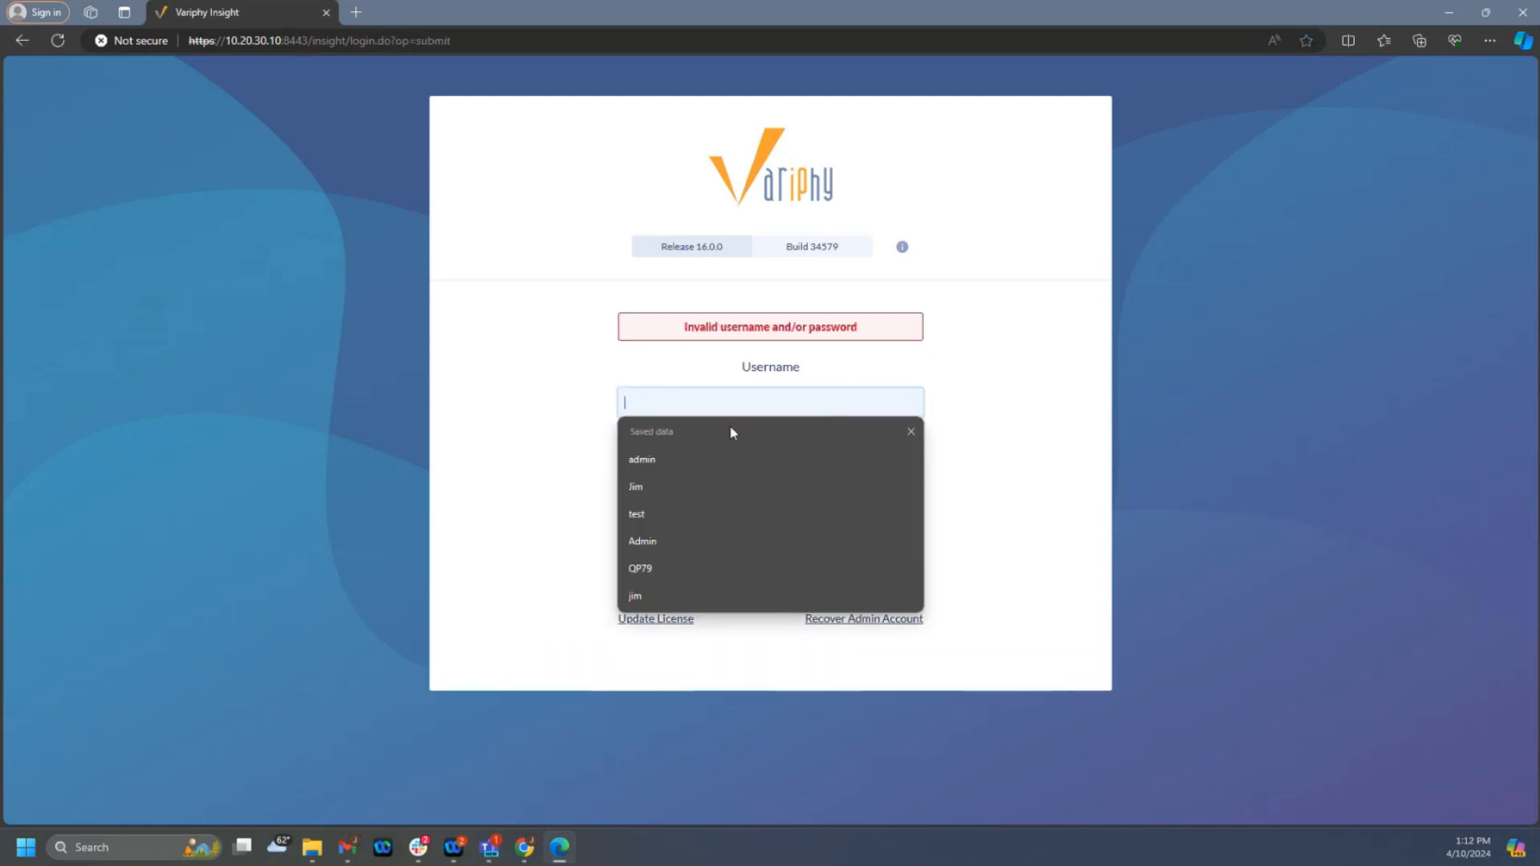
left_click(649, 481)
left_click(674, 508)
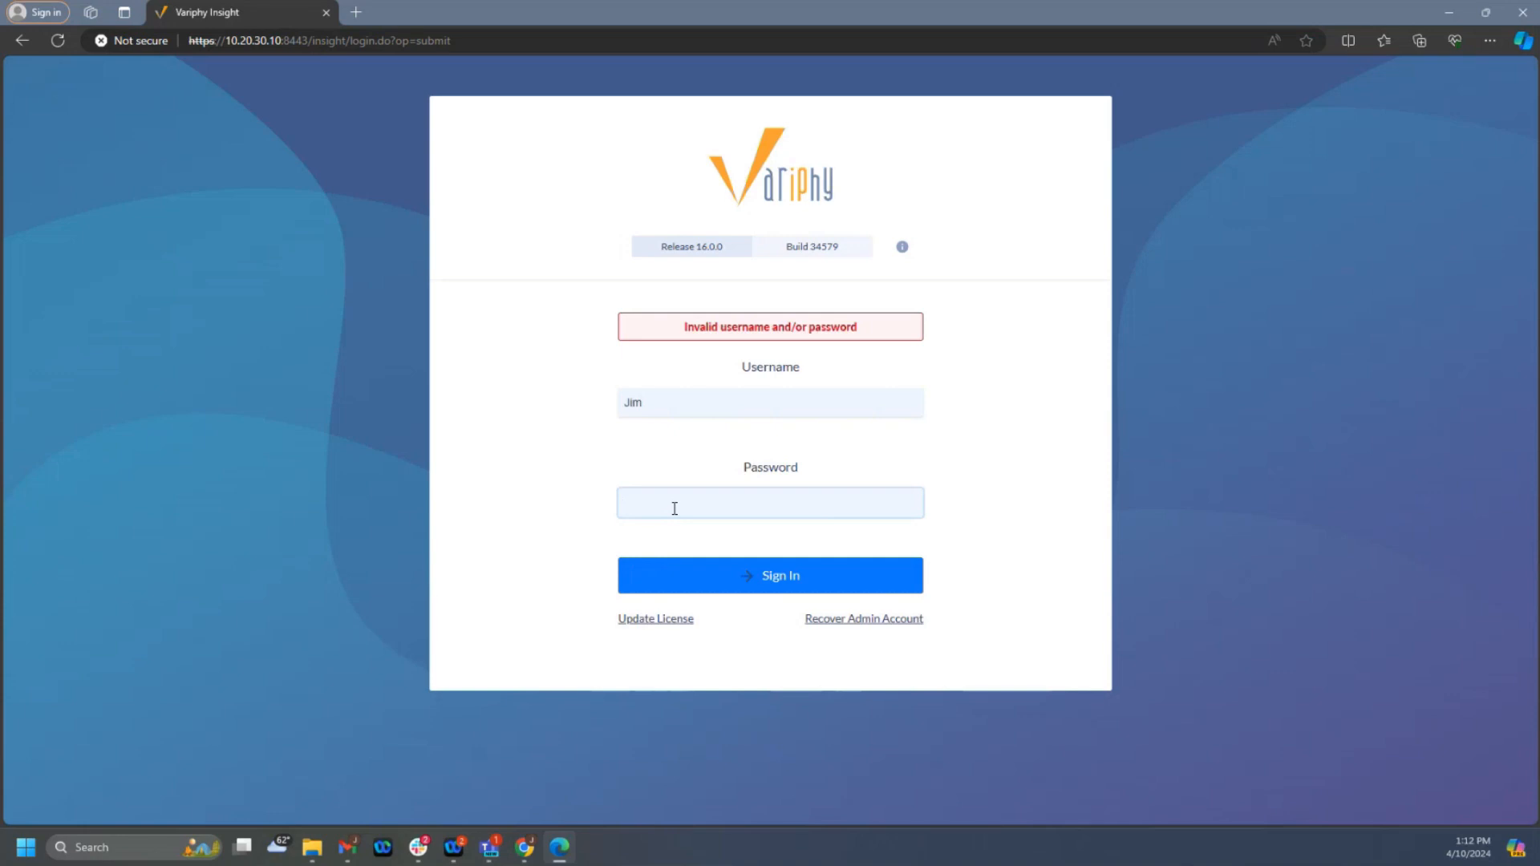
type("•••••••")
key("Return")
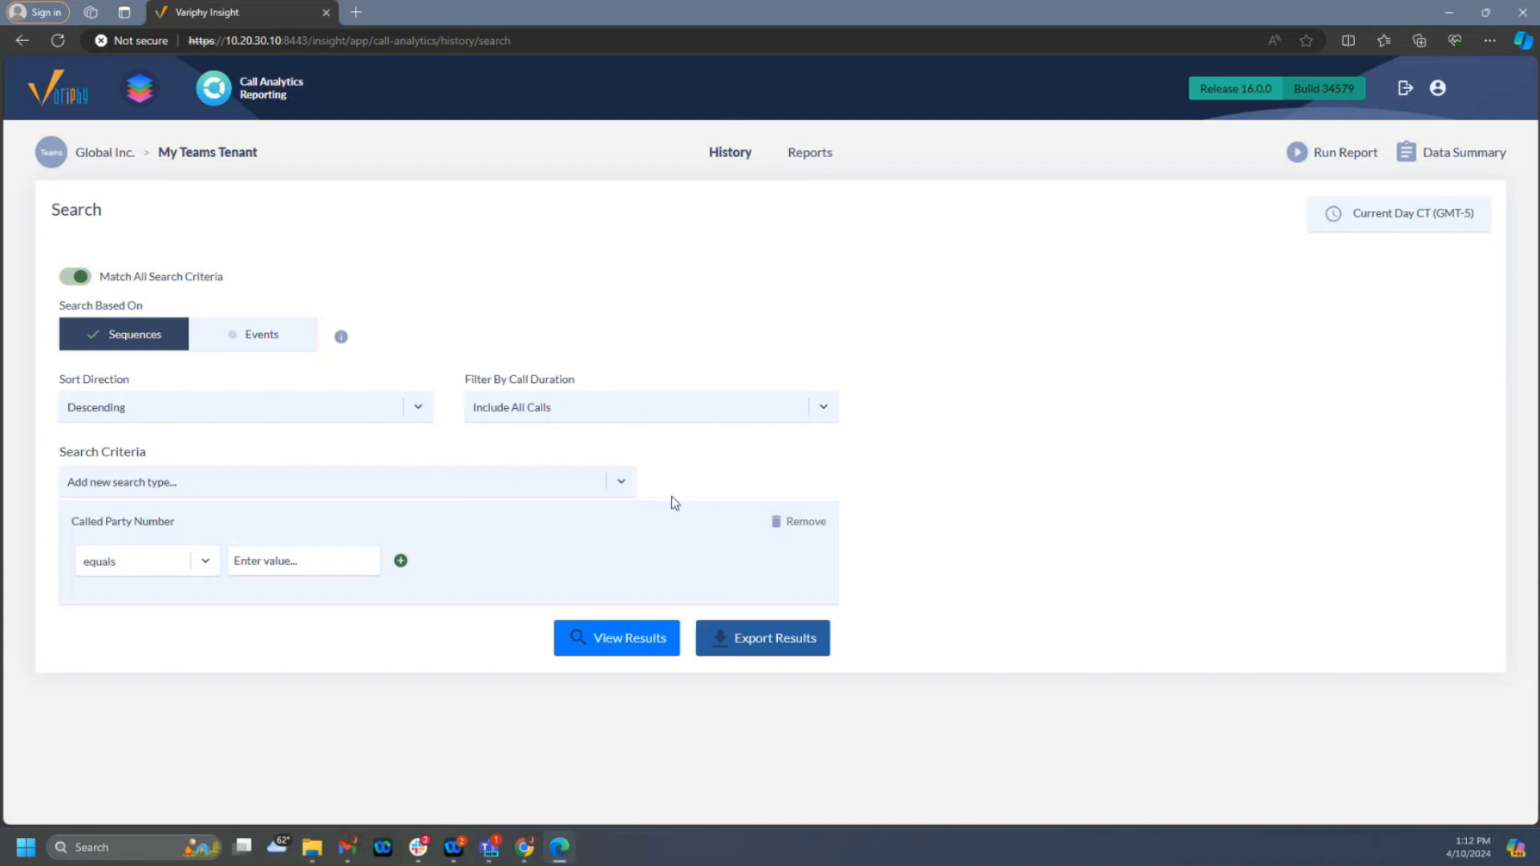
- Set the call history search time window to Previous Week (Sun, Mar 31, 2024 - Sat, Apr 06, 2024)
left_click(1387, 219)
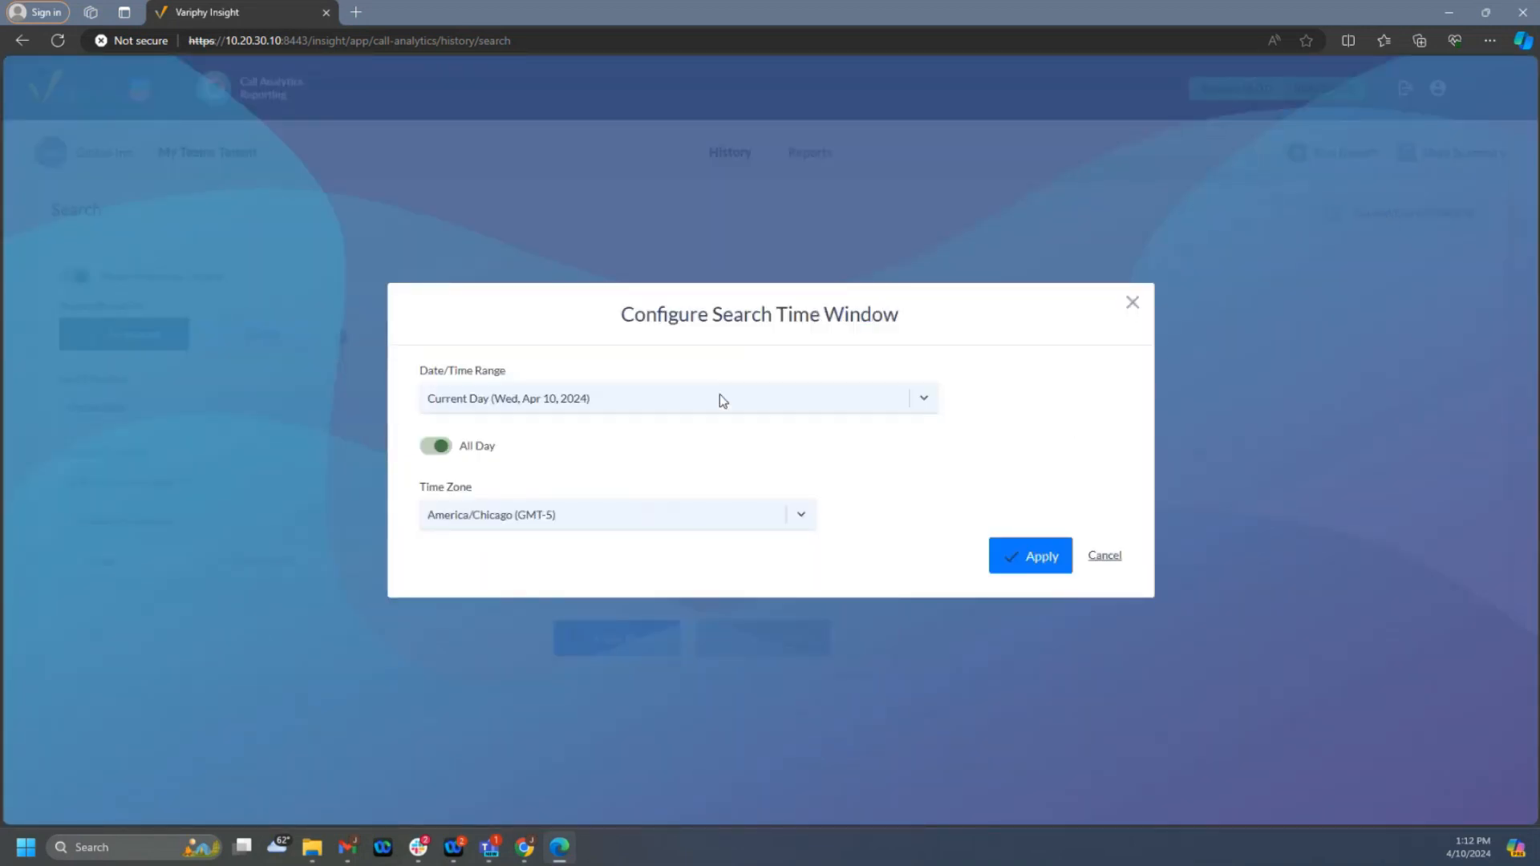
left_click(720, 395)
scroll(645, 507, "down", 2)
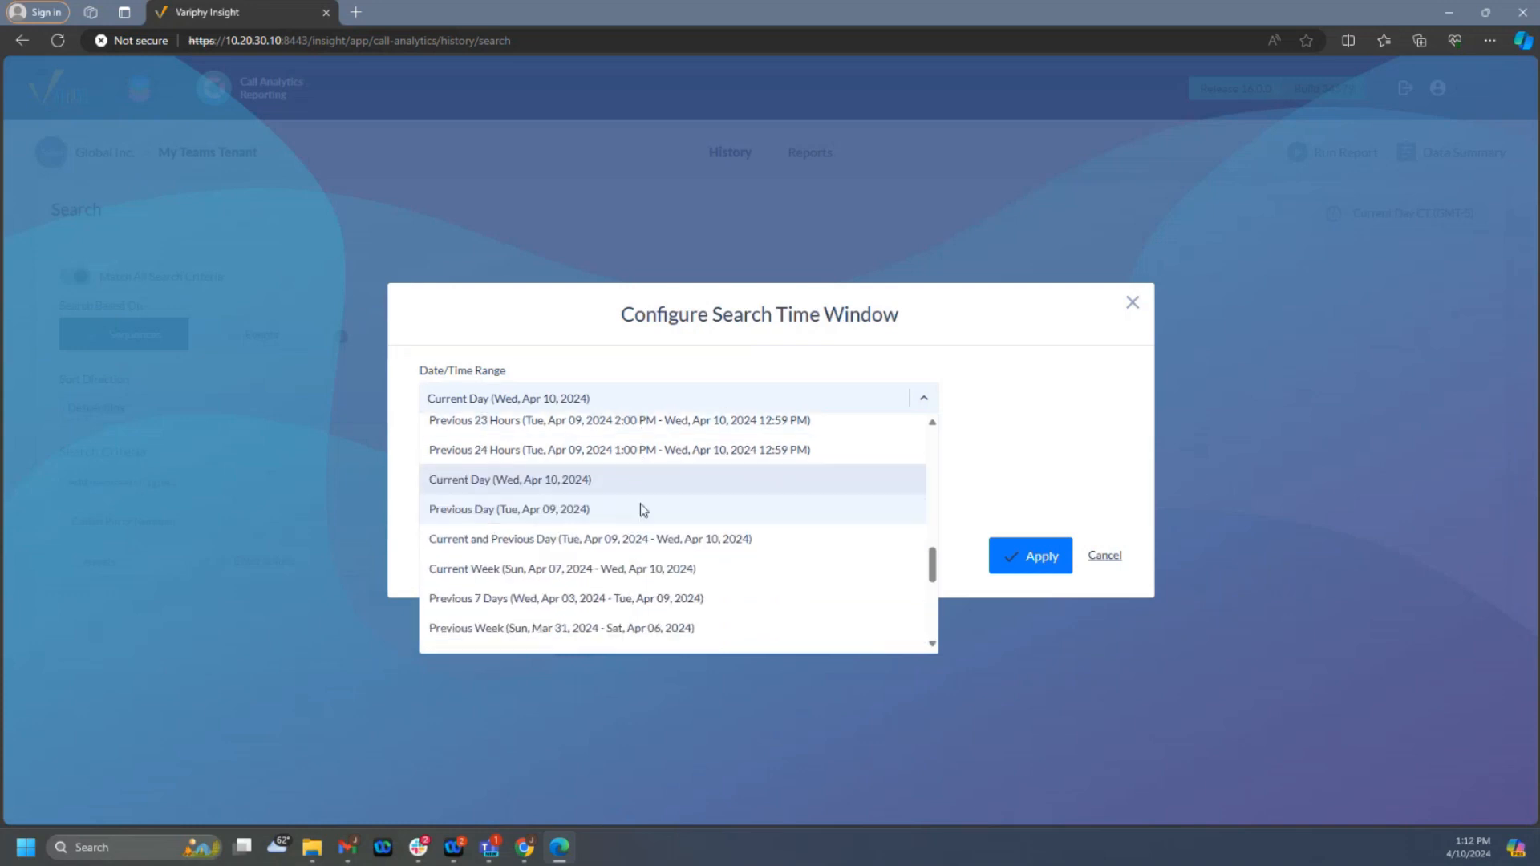
left_click(590, 594)
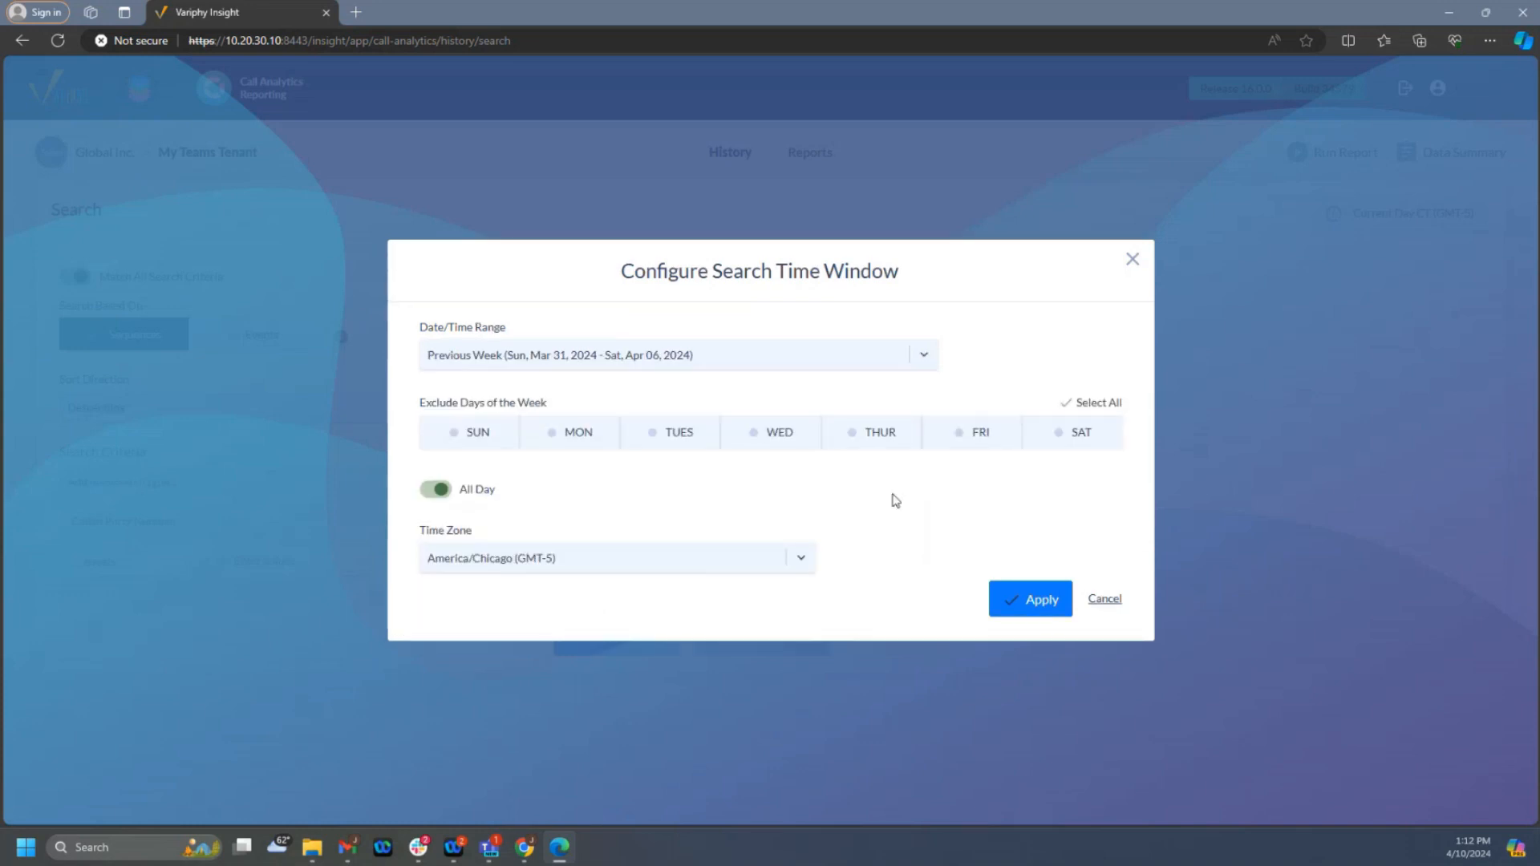
left_click(1028, 603)
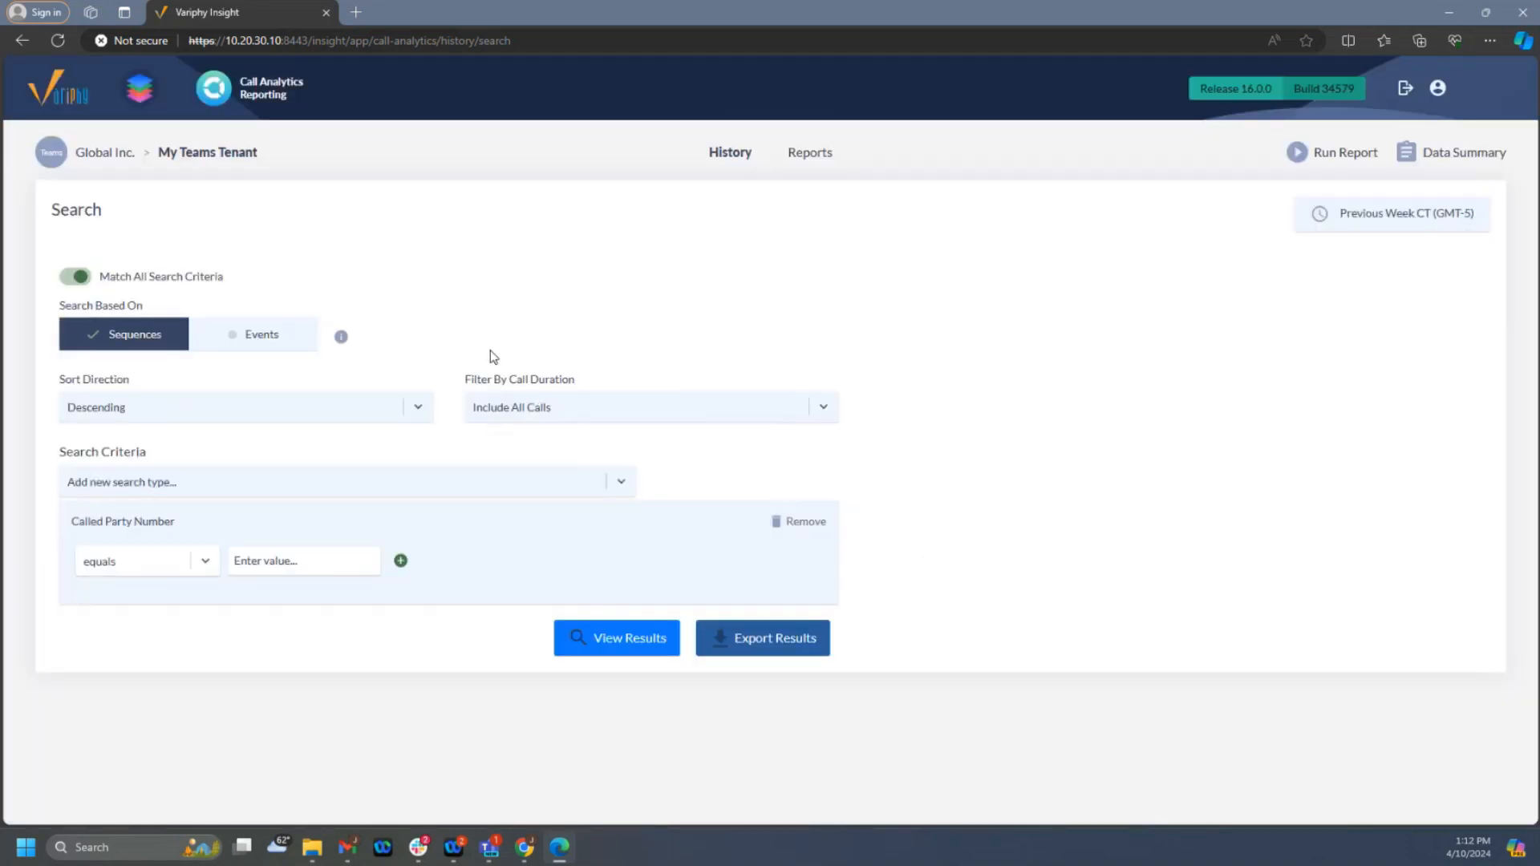
- Base the history search on Events and replace the Called Party Number criterion with Call Scenario Types
left_click(246, 341)
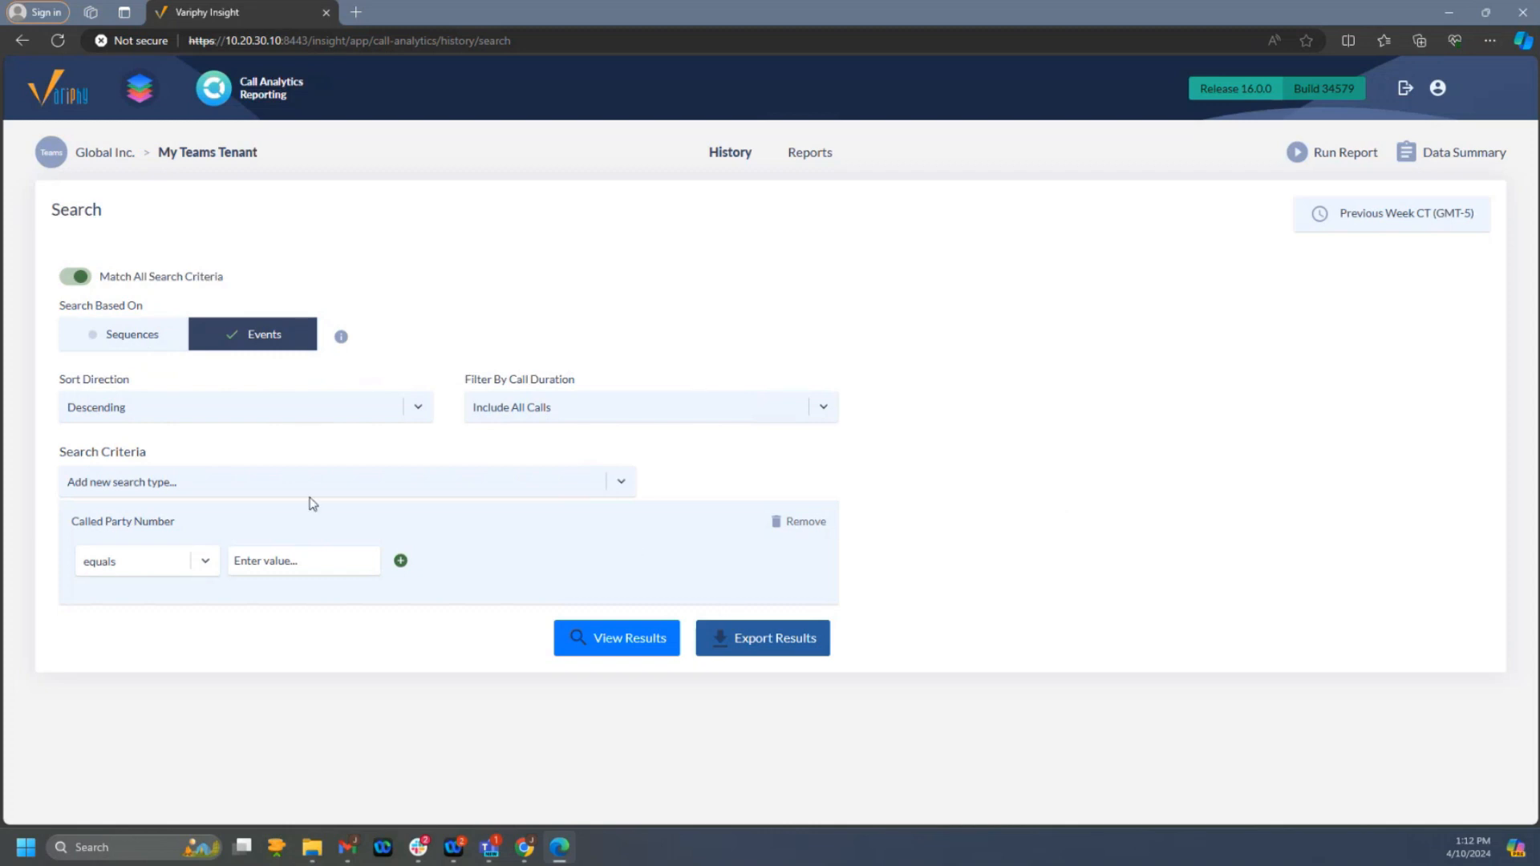
left_click(806, 526)
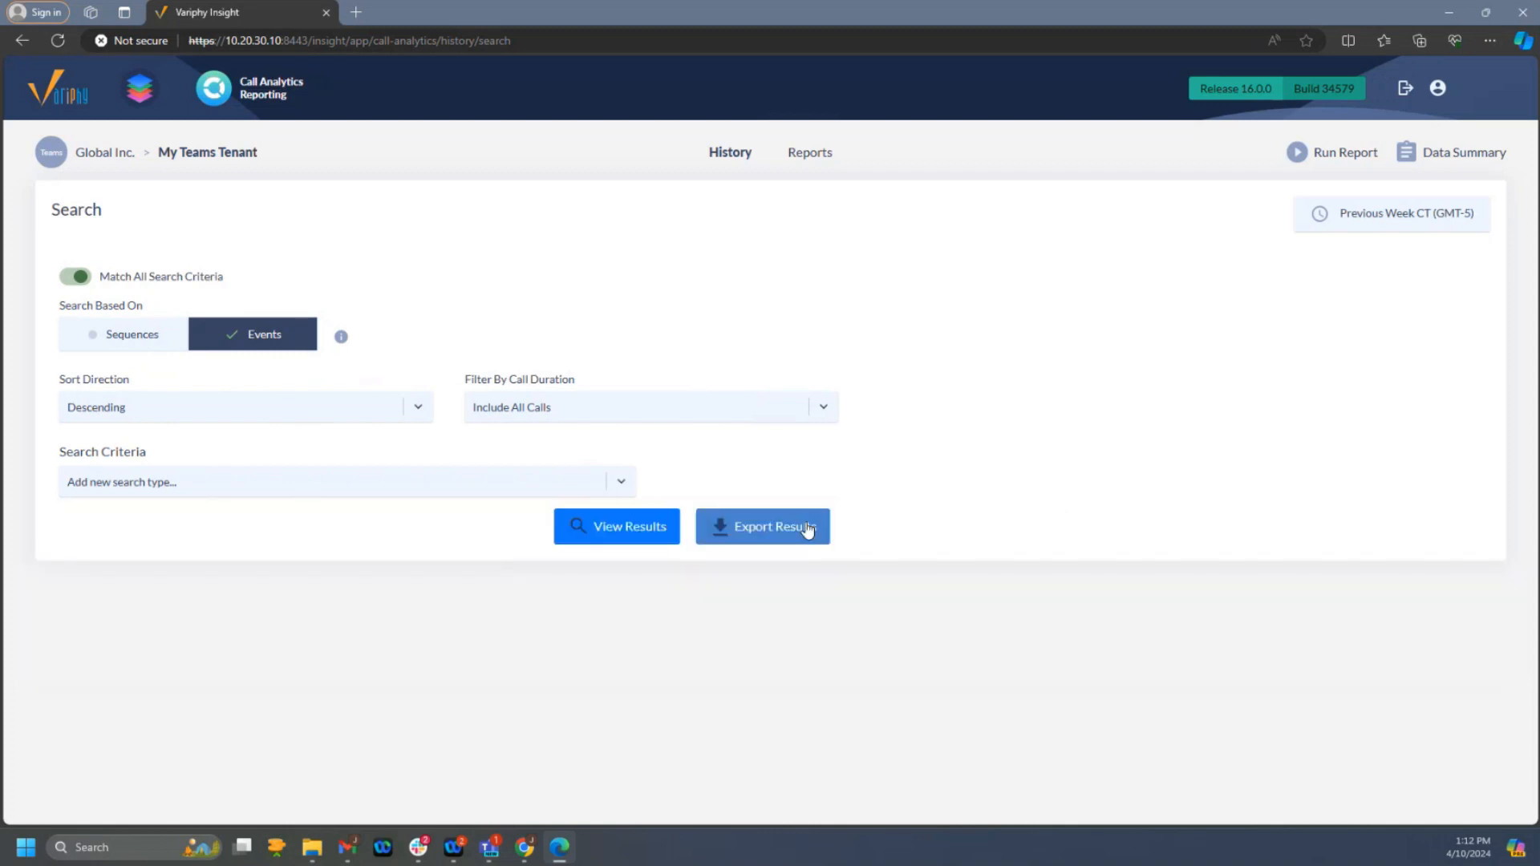
left_click(219, 484)
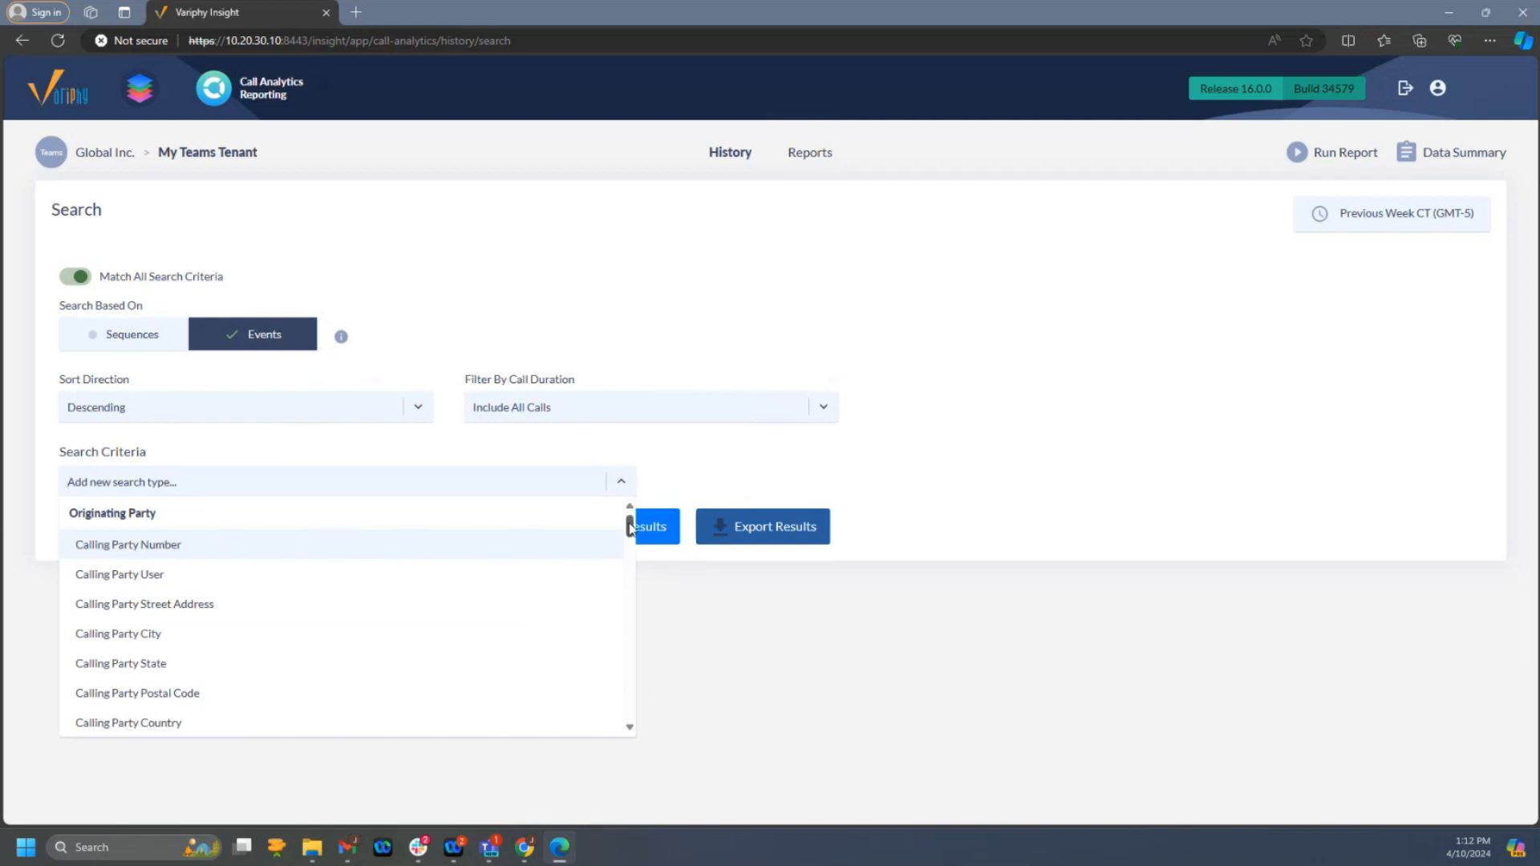
left_click_drag(630, 526, 629, 711)
left_click(192, 670)
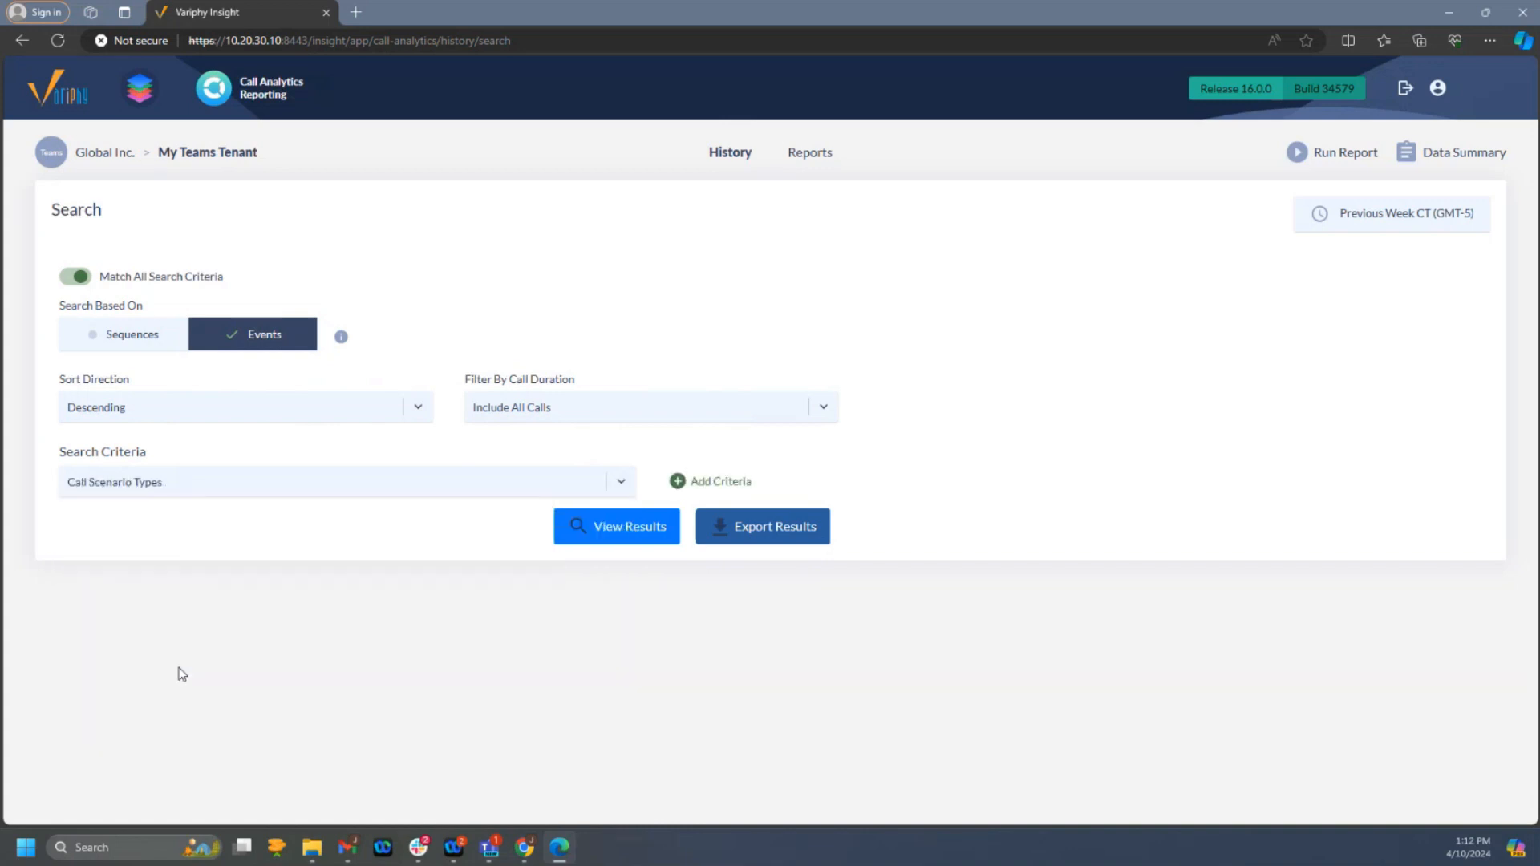
left_click(678, 481)
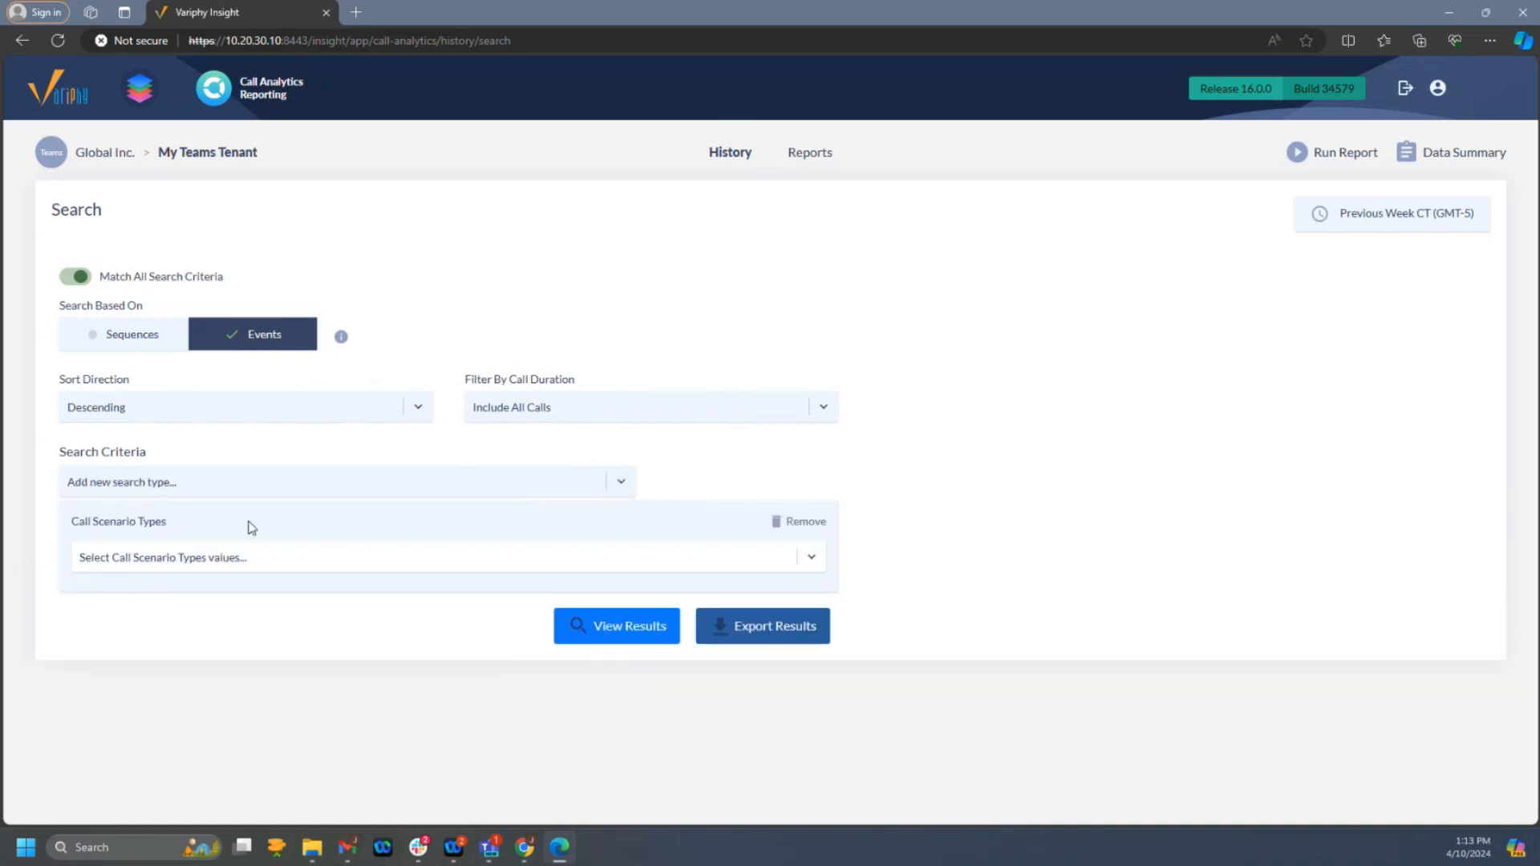
- Set the Call Scenario Types criterion to Total Calls and view the history search results
left_click(176, 560)
left_click(125, 593)
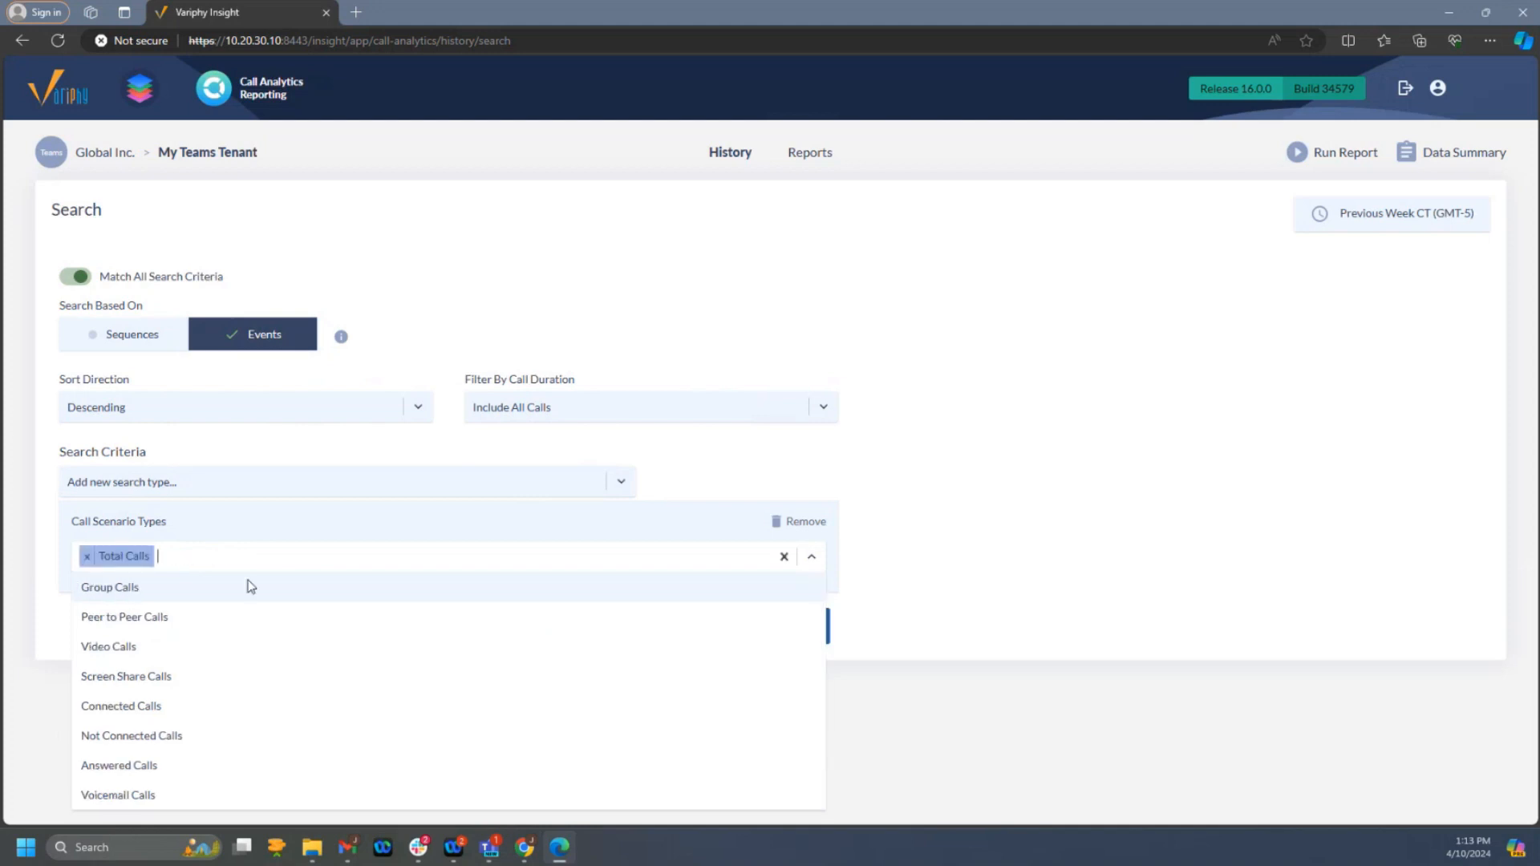
left_click(1233, 583)
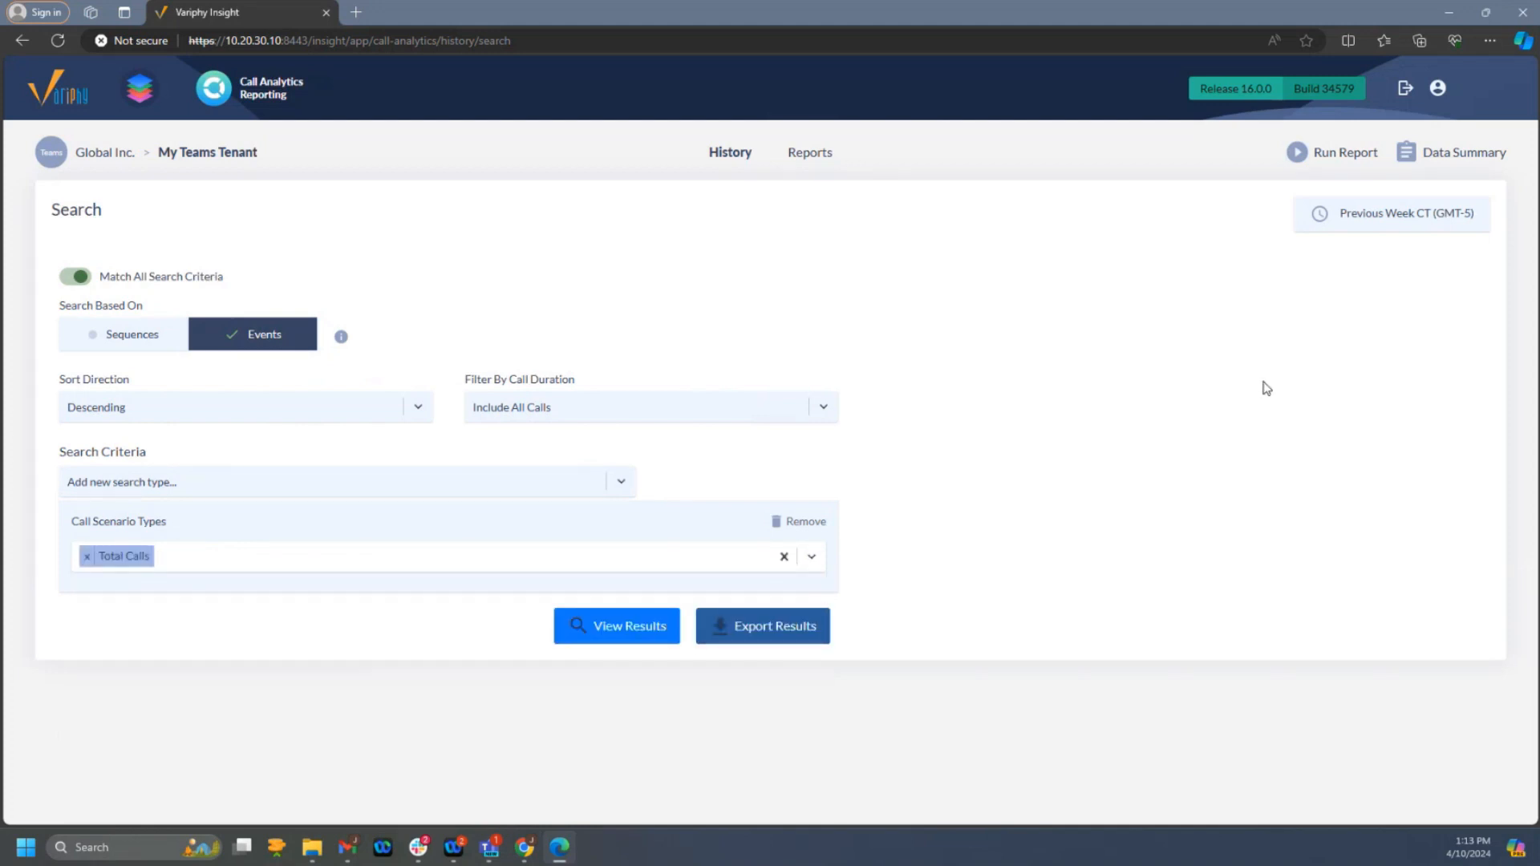
left_click(598, 625)
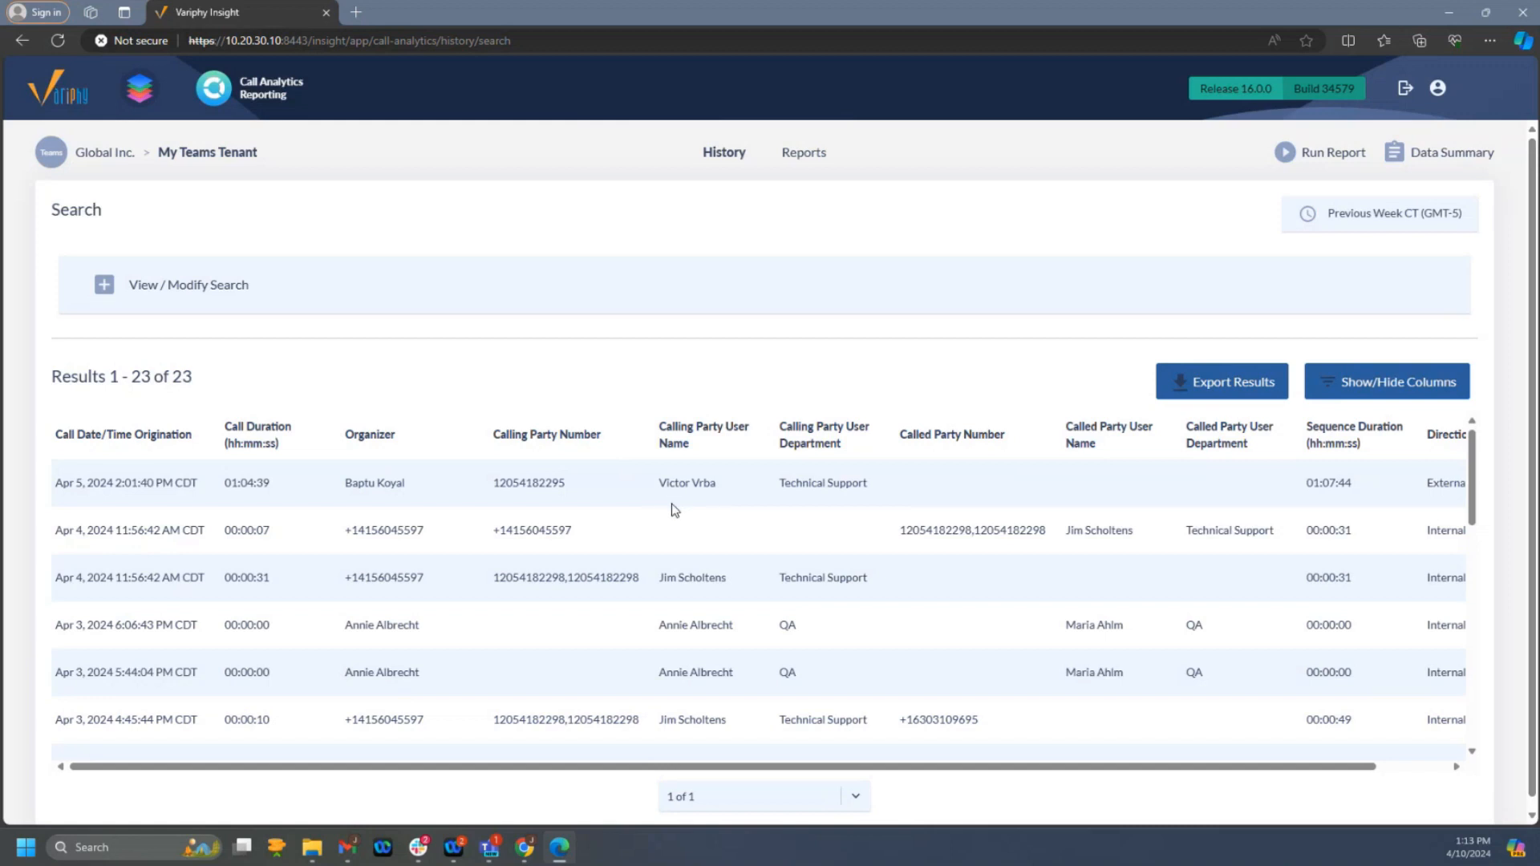
- Examine the calling and called party names and departments in the restricted user's call history results
scroll(674, 510, "down", 1)
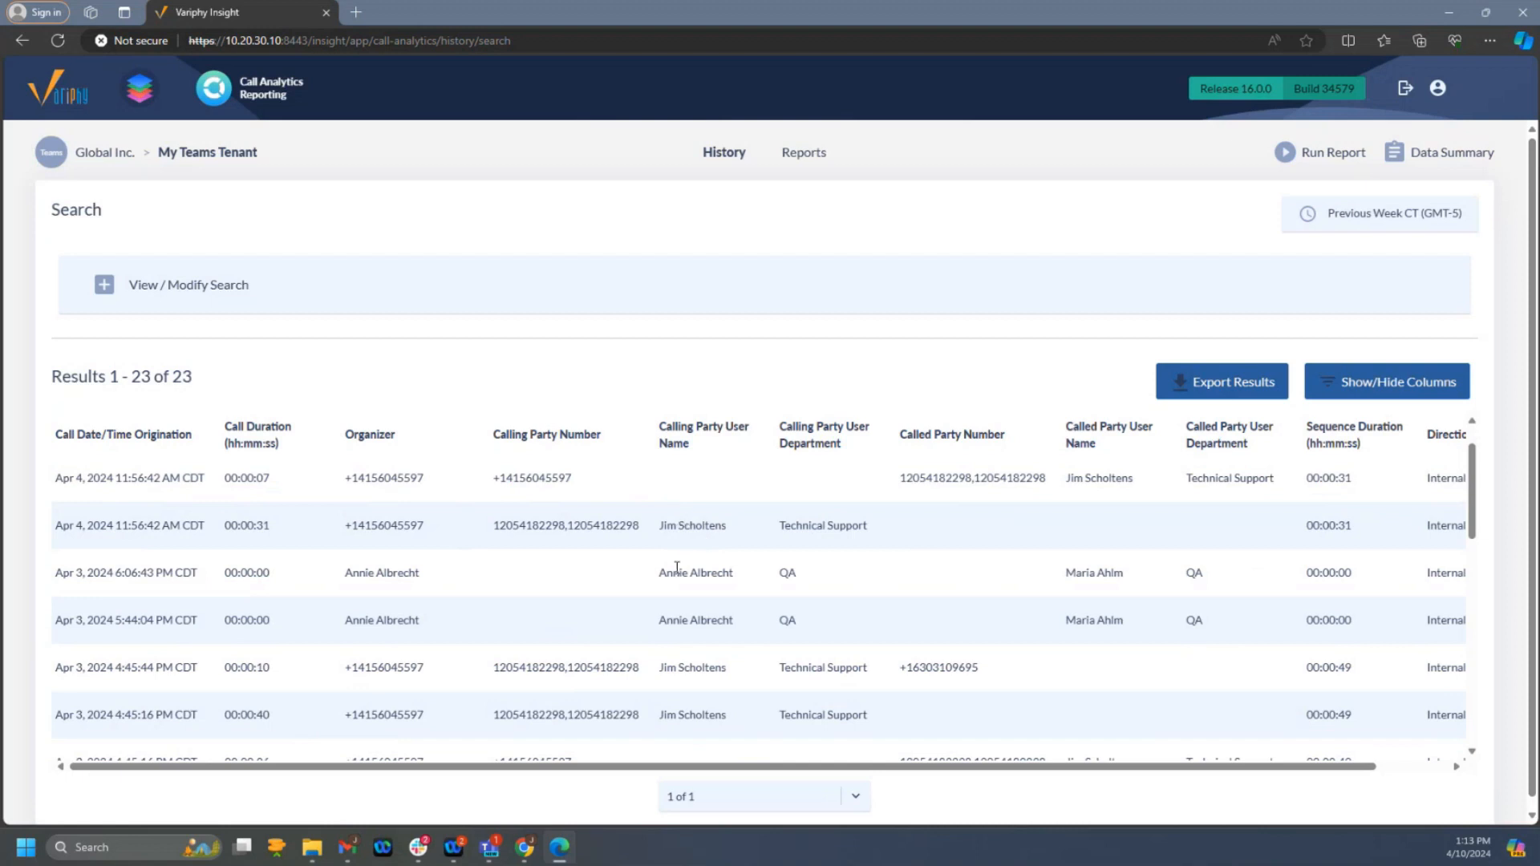
left_click_drag(672, 571, 717, 573)
scroll(689, 585, "down", 1)
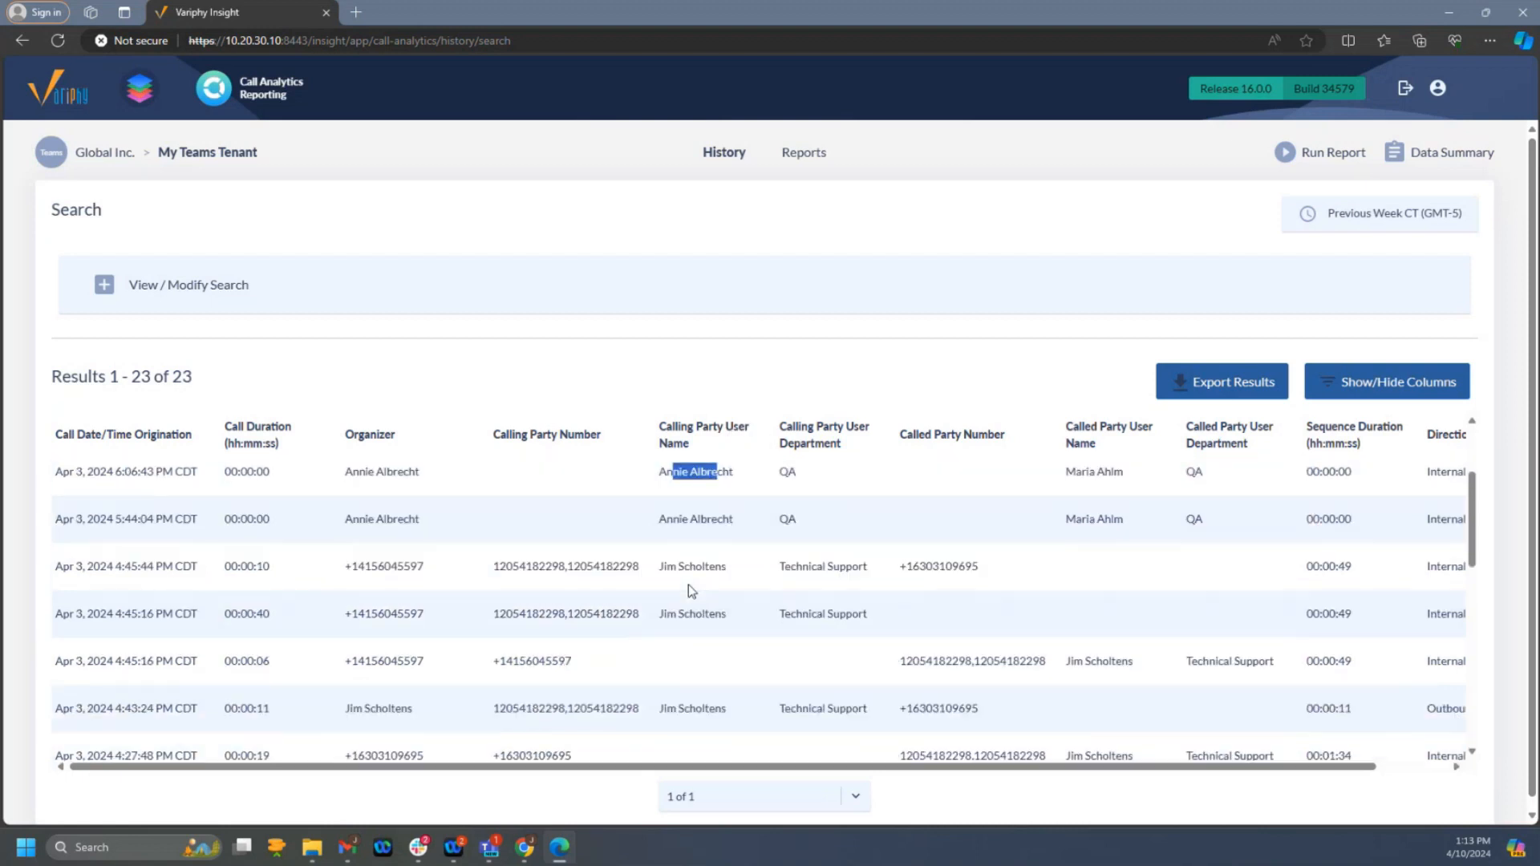
scroll(689, 584, "up", 1)
left_click_drag(1083, 524, 1125, 528)
left_click(671, 524)
left_click_drag(671, 524, 717, 524)
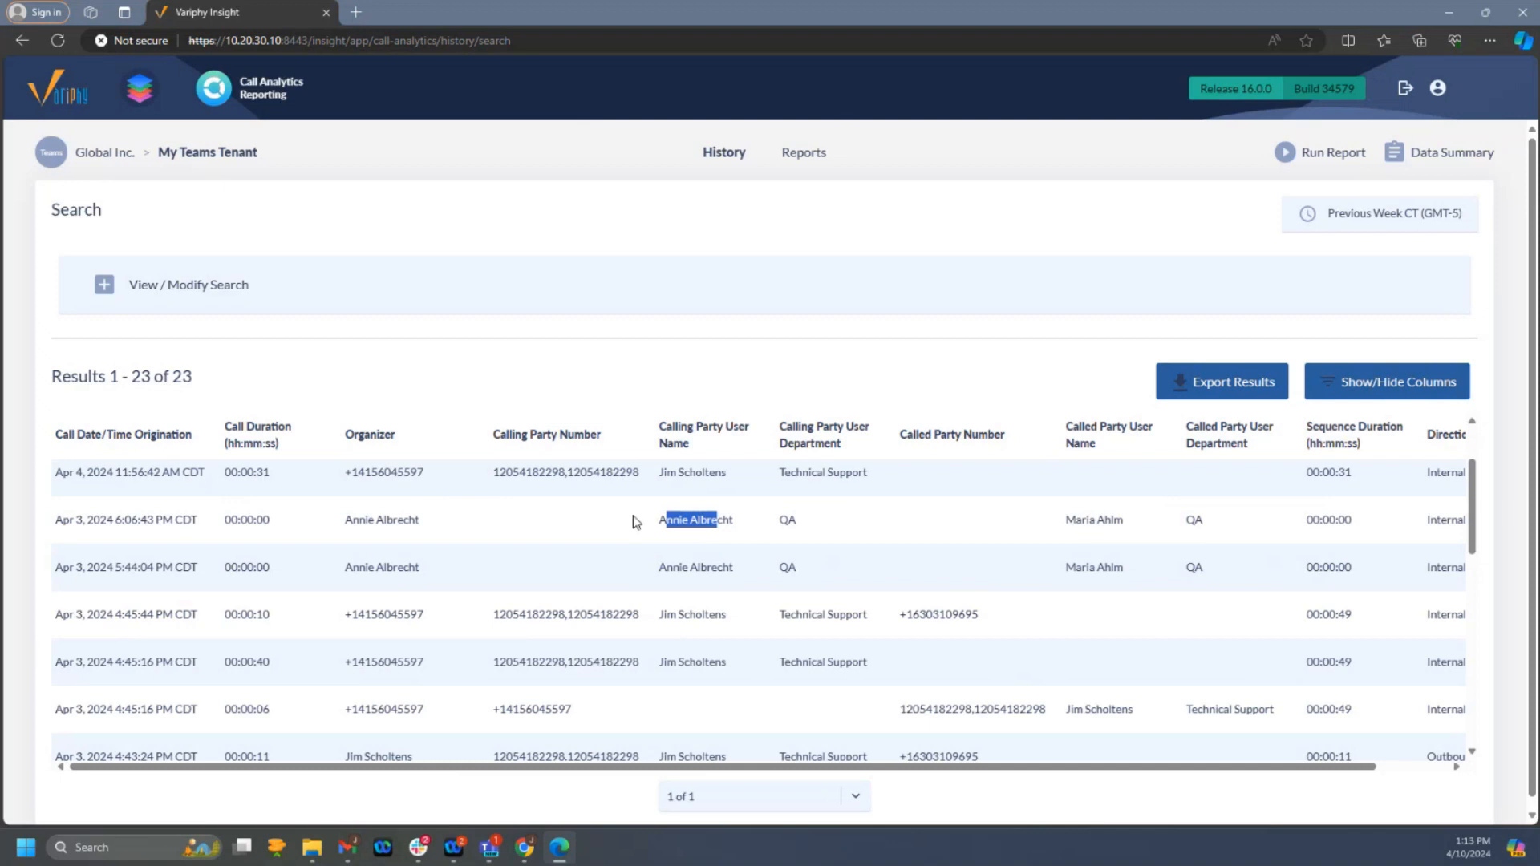
scroll(722, 622, "down", 3)
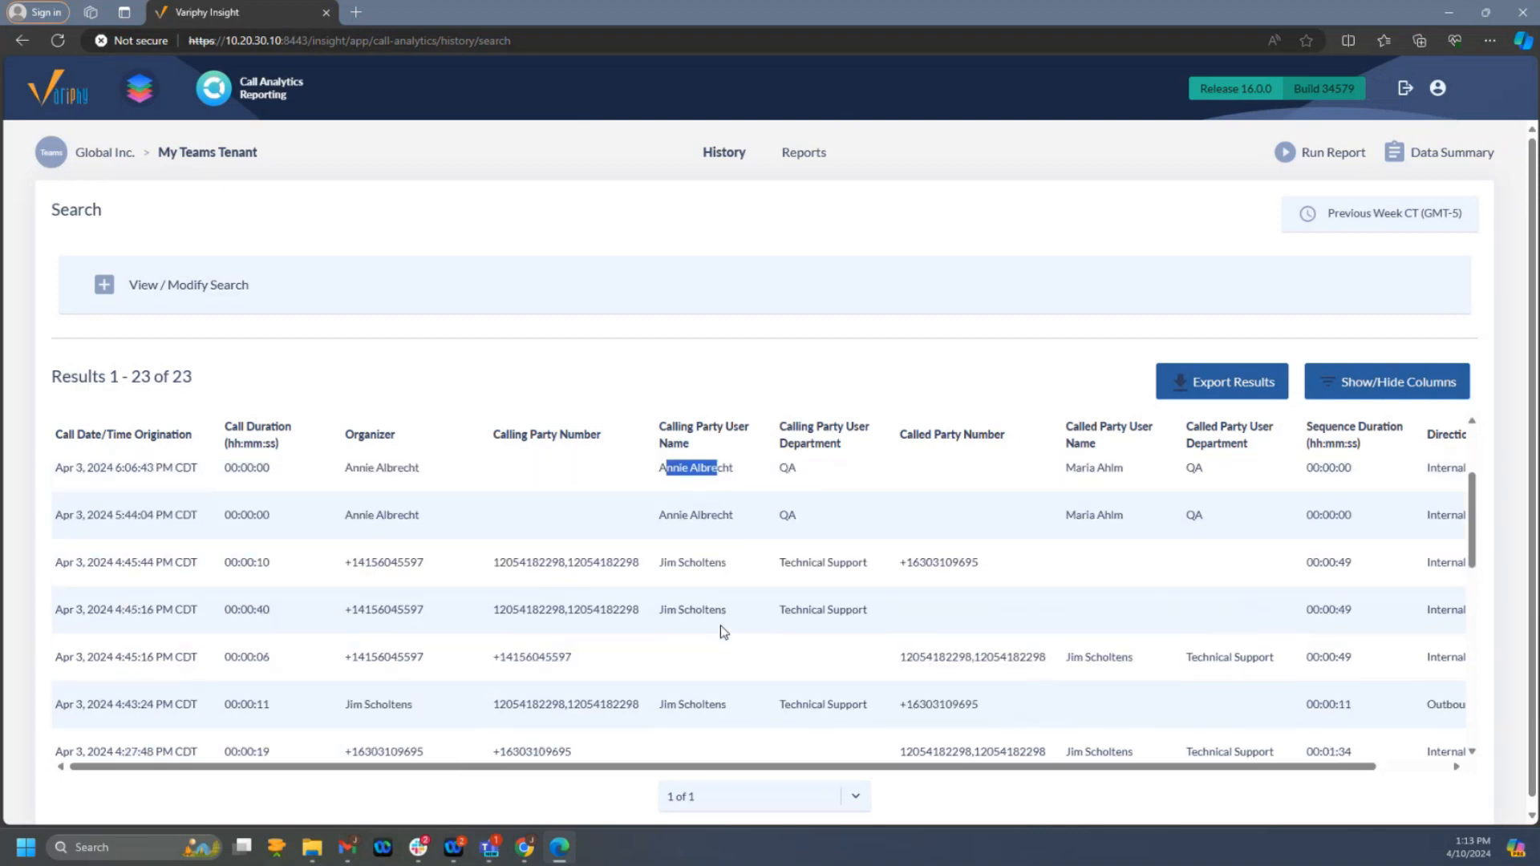
scroll(720, 631, "down", 3)
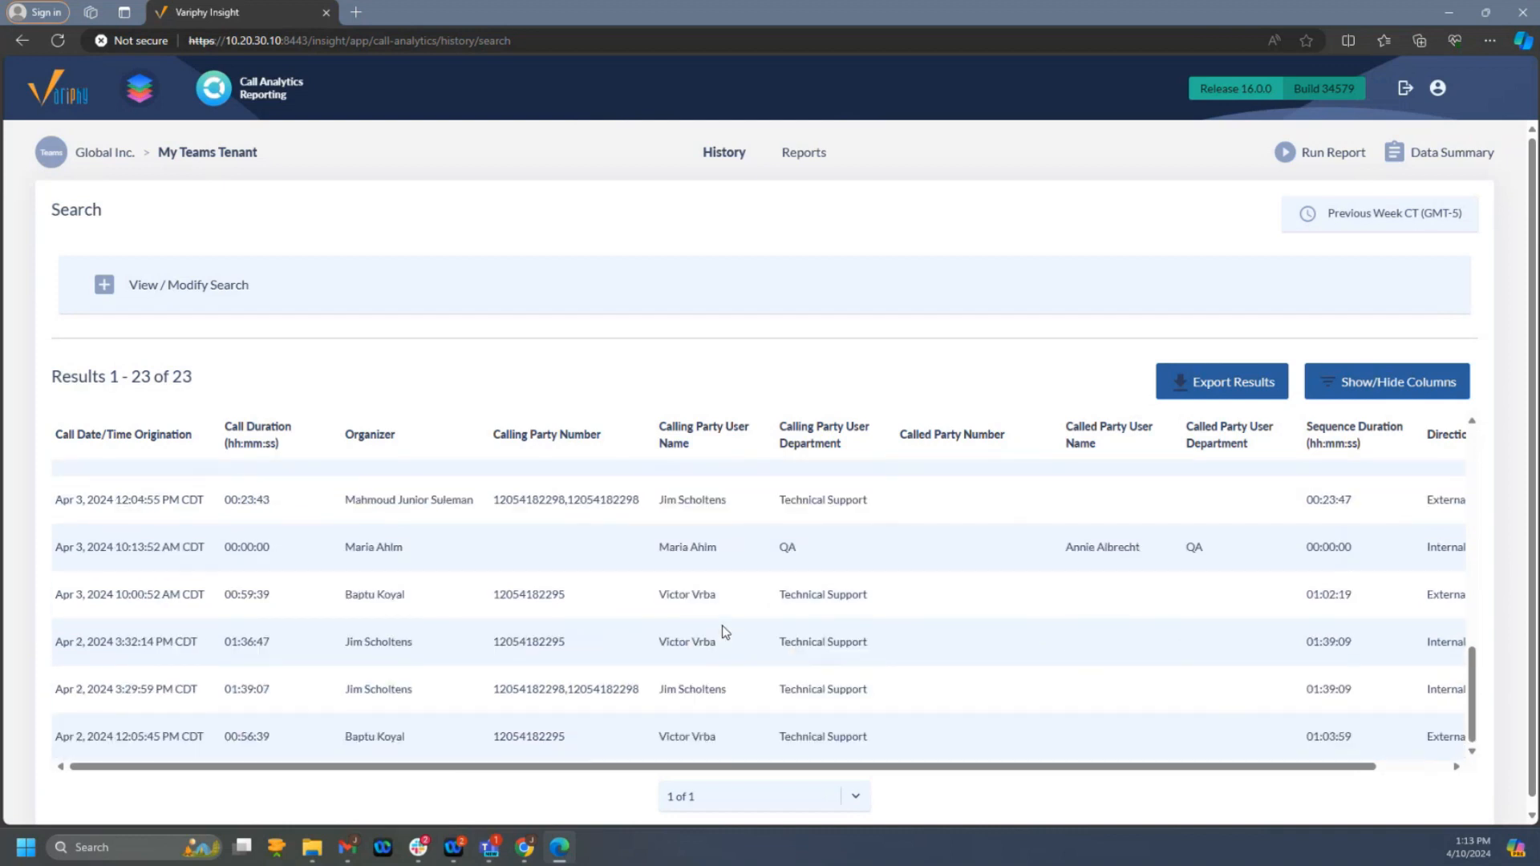
scroll(726, 634, "up", 5)
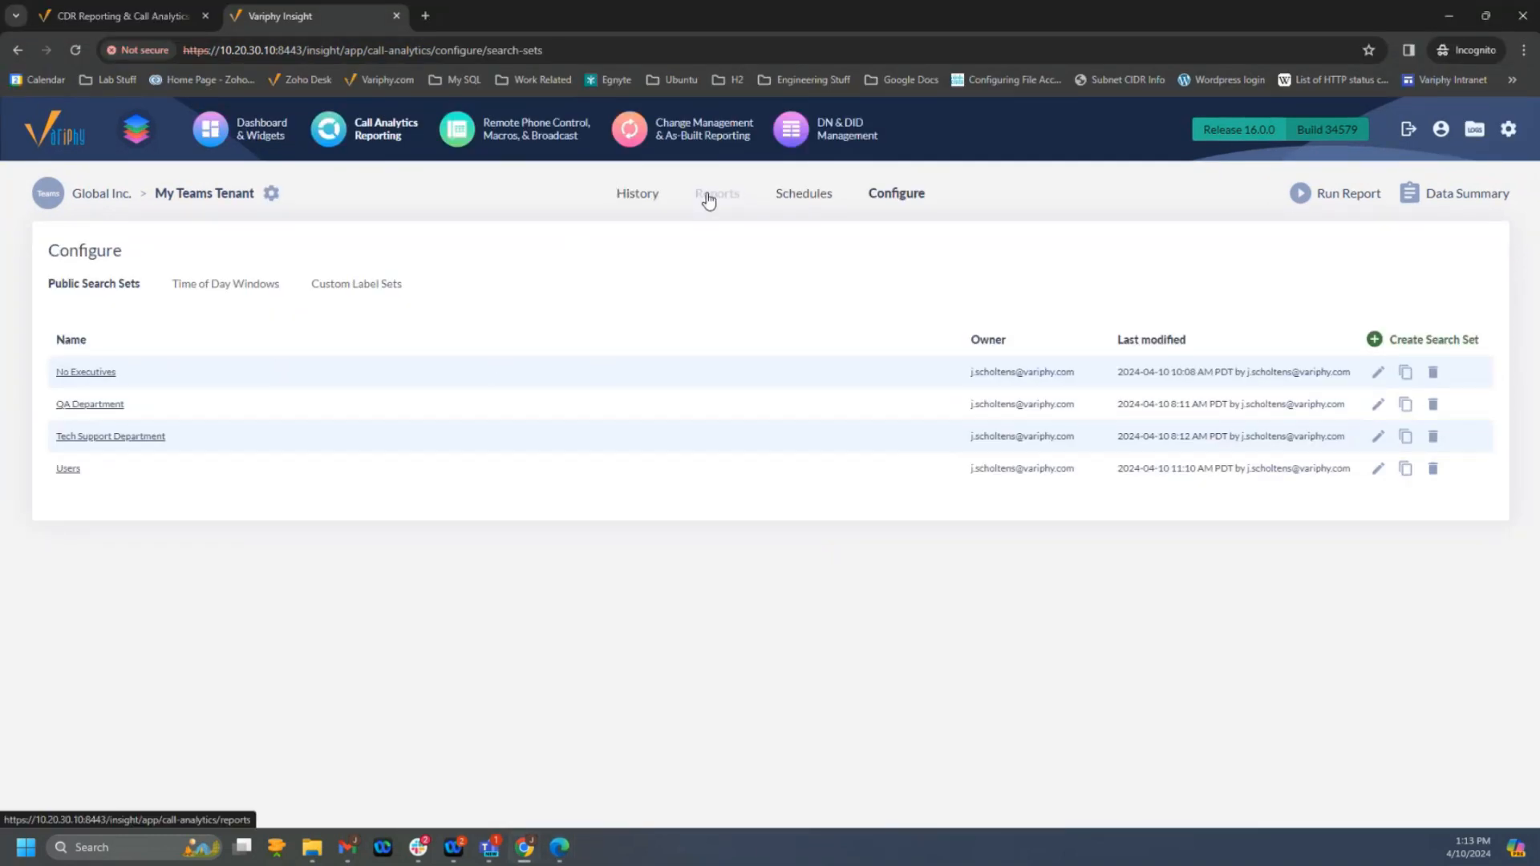
- In the Chrome administrator session, open the call history search and set its time window to Previous Week (Sun, Mar 31, 2024 - Sat, Apr 06, 2024)
left_click(631, 199)
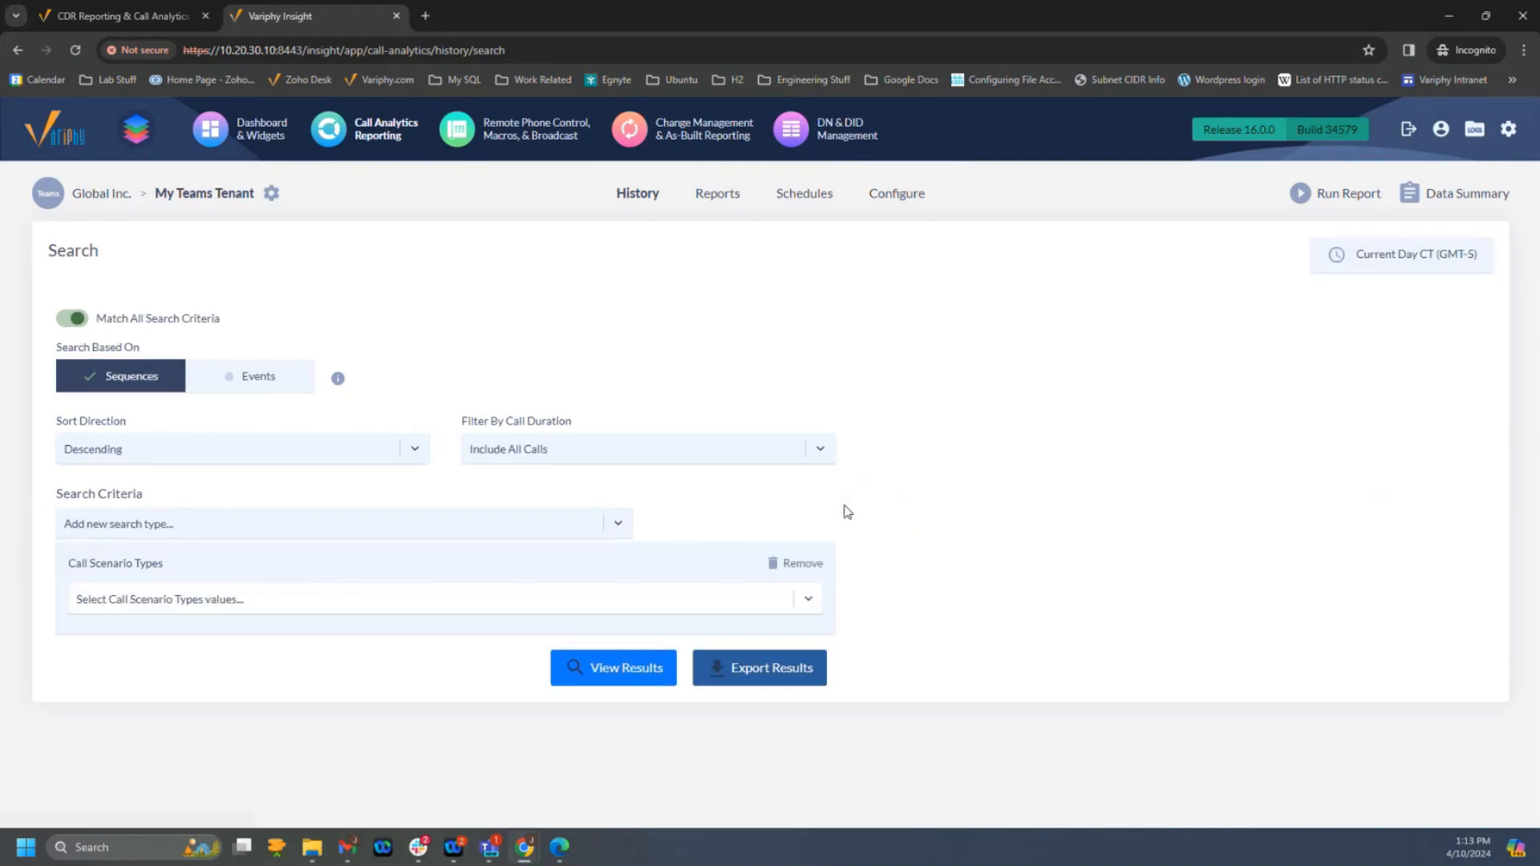
left_click(1426, 258)
left_click(796, 420)
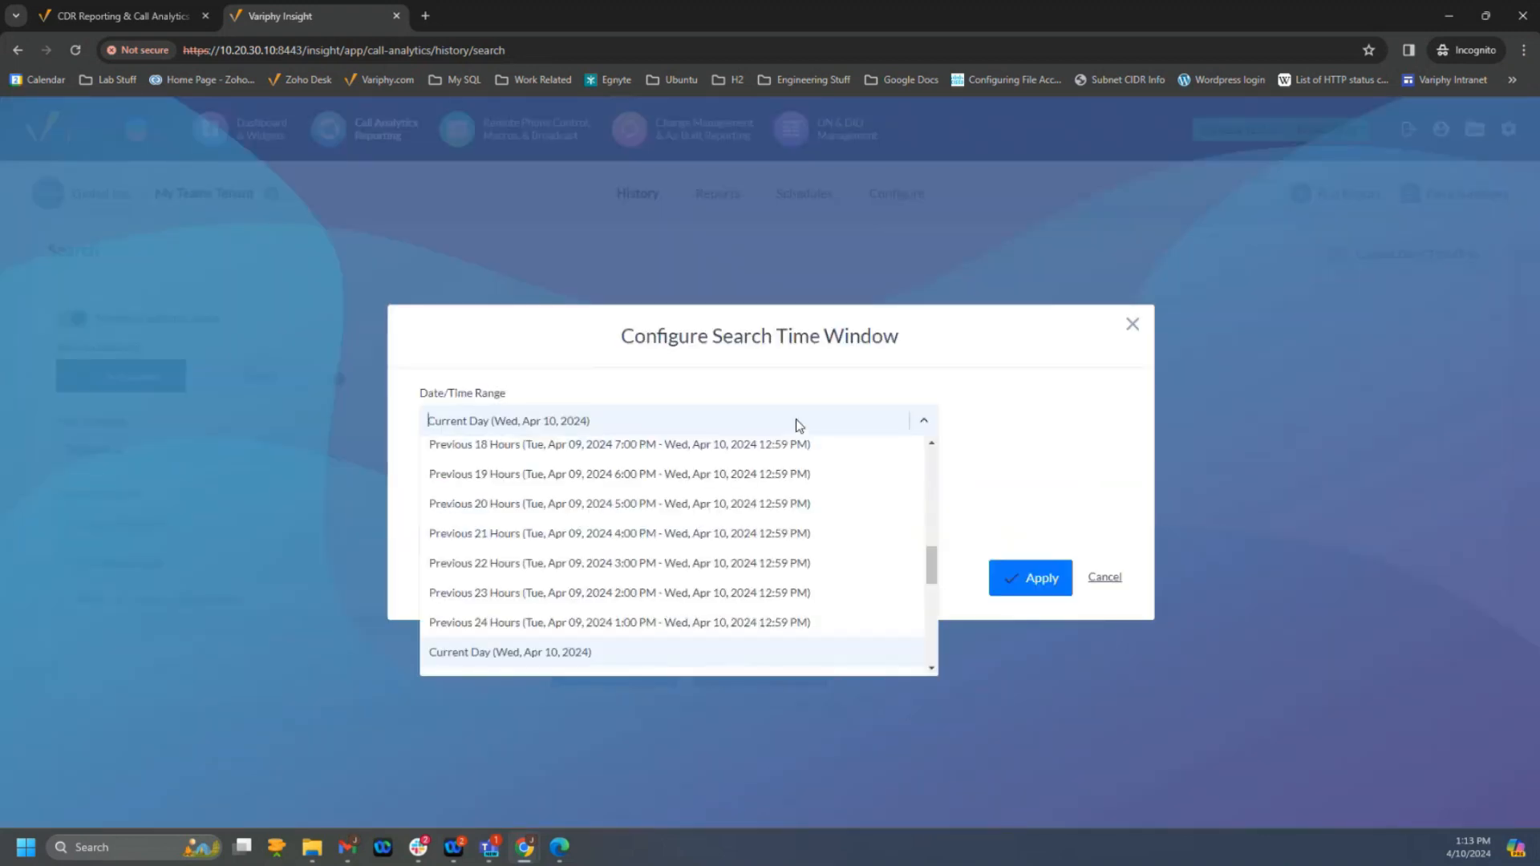
scroll(687, 575, "down", 1)
scroll(687, 575, "down", 1)
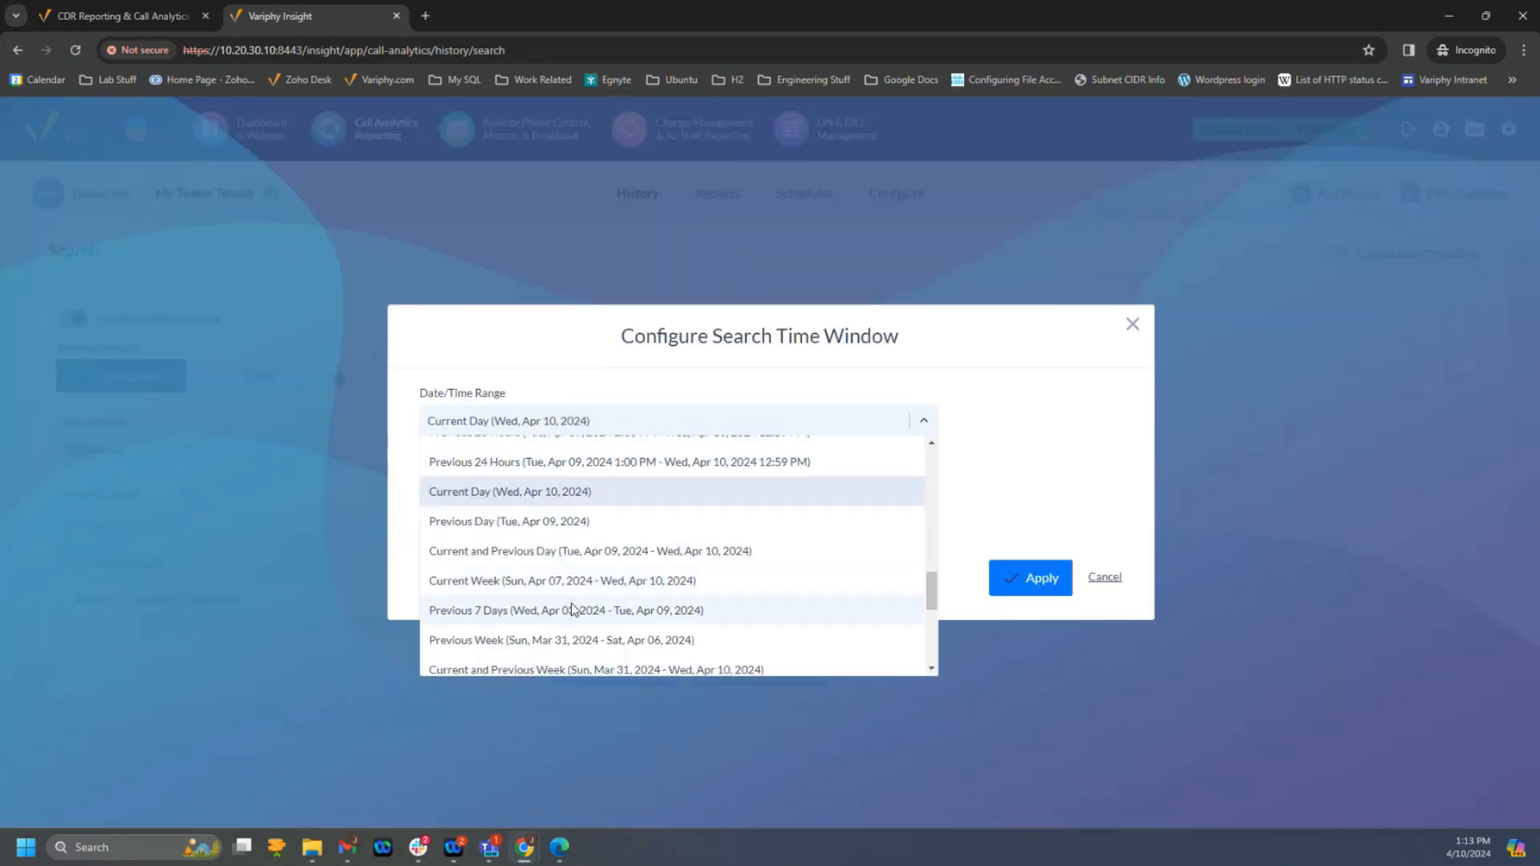
left_click(545, 638)
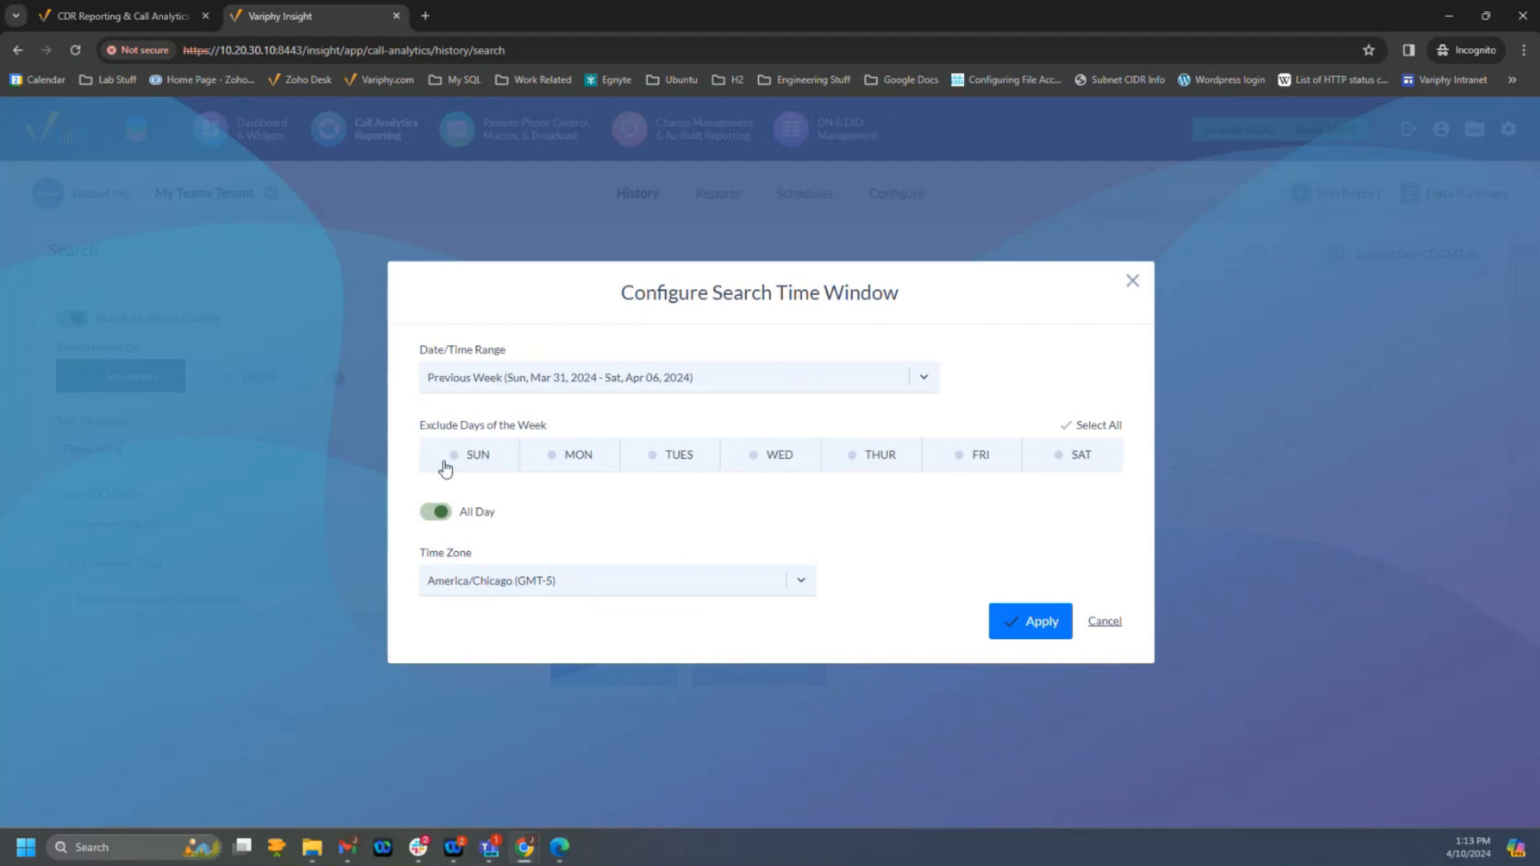
left_click(1023, 624)
- Base the administrator's history search on Events with Total Calls as the call scenario type, and view the results
left_click(253, 378)
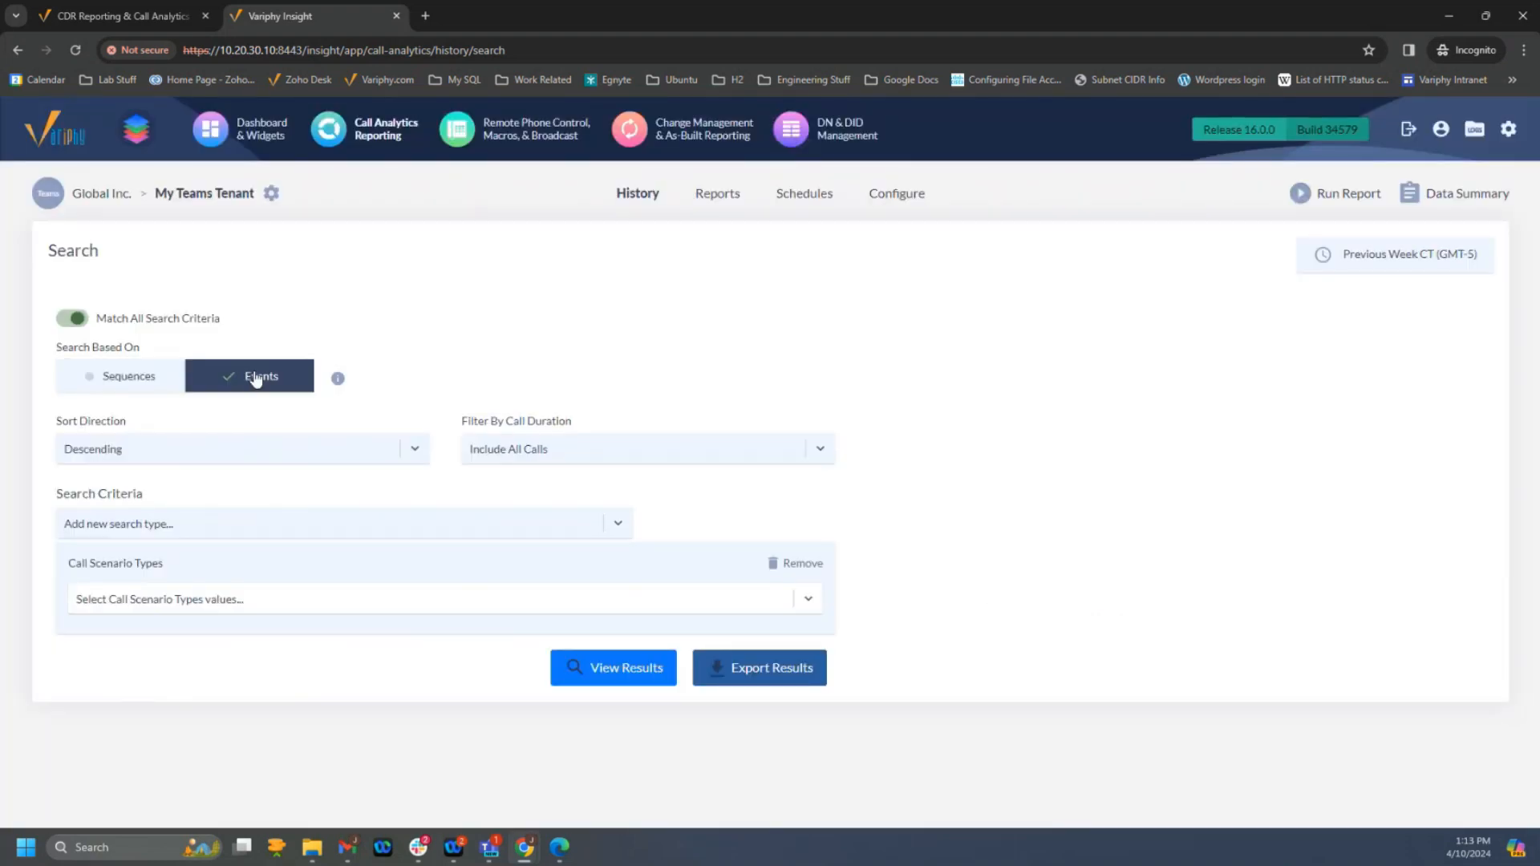
left_click(198, 605)
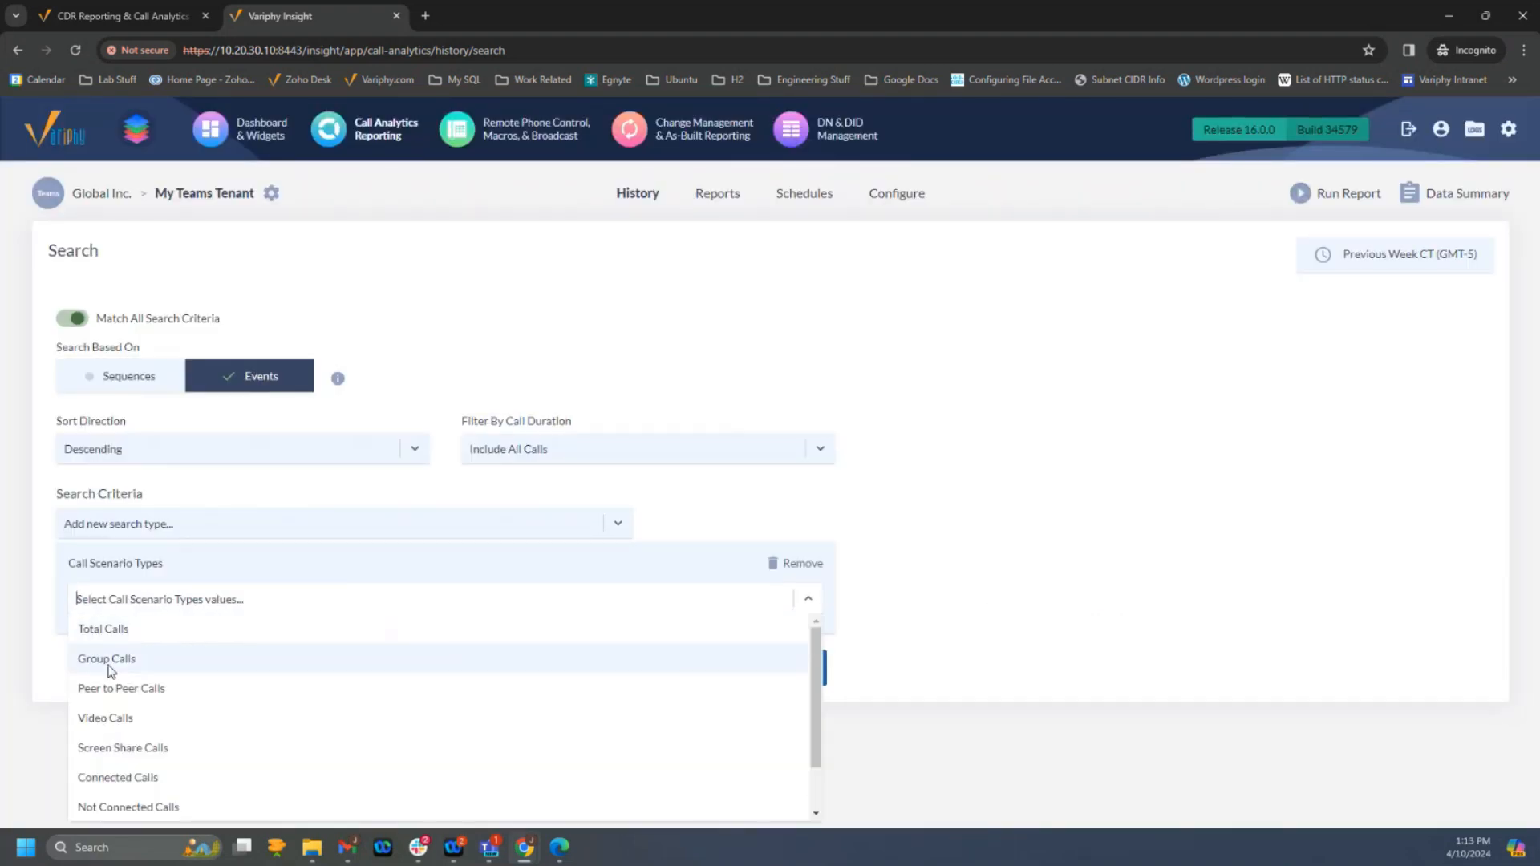
left_click(118, 633)
left_click(970, 670)
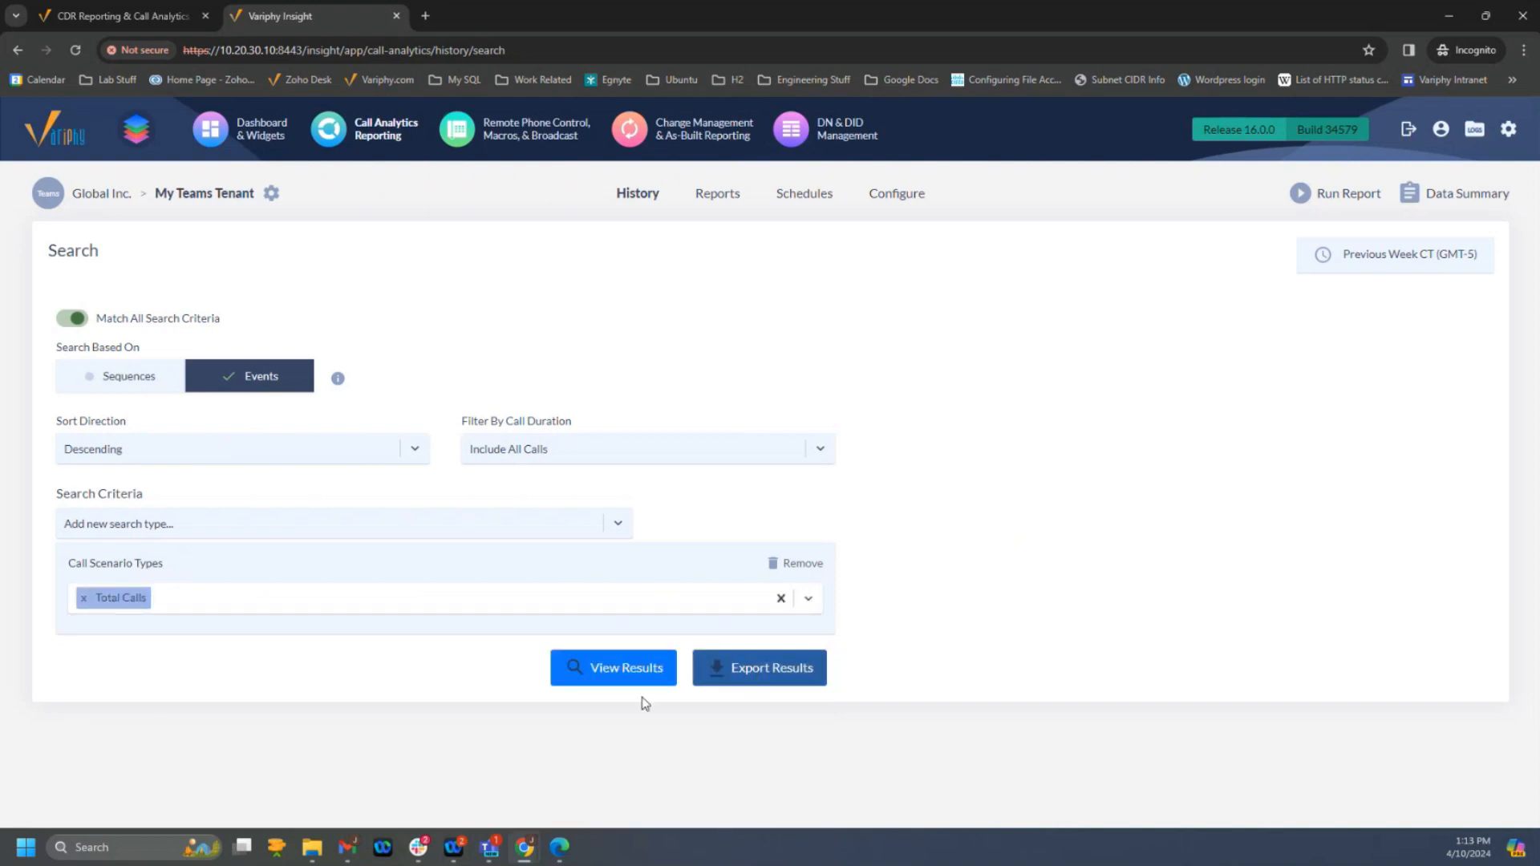
left_click(627, 676)
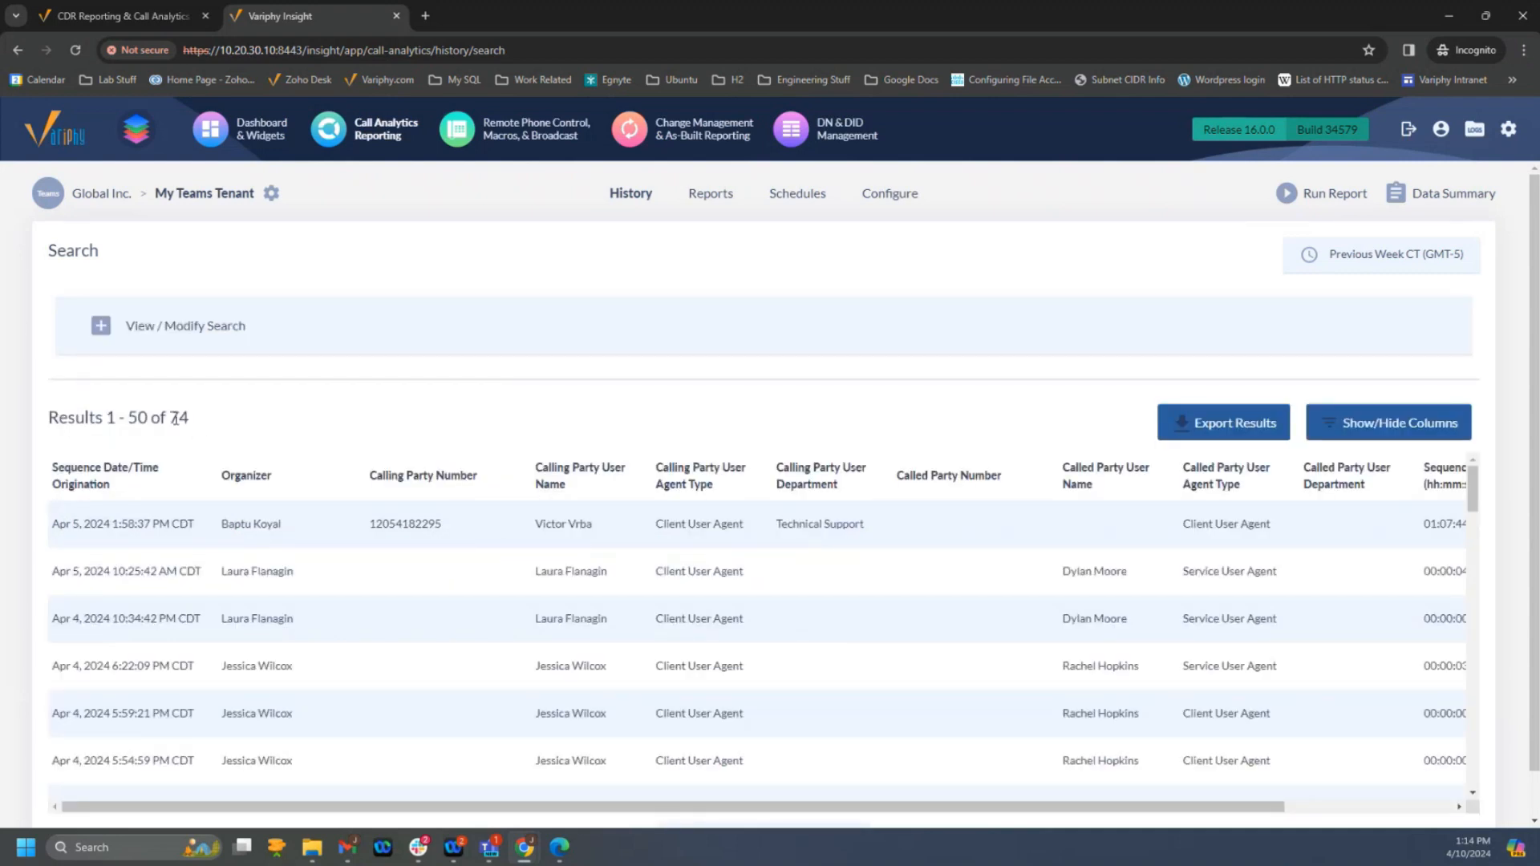
- Compare the administrator's unrestricted call results with the restricted user's results in Microsoft Edge, and return to Chrome
scroll(720, 567, "down", 1)
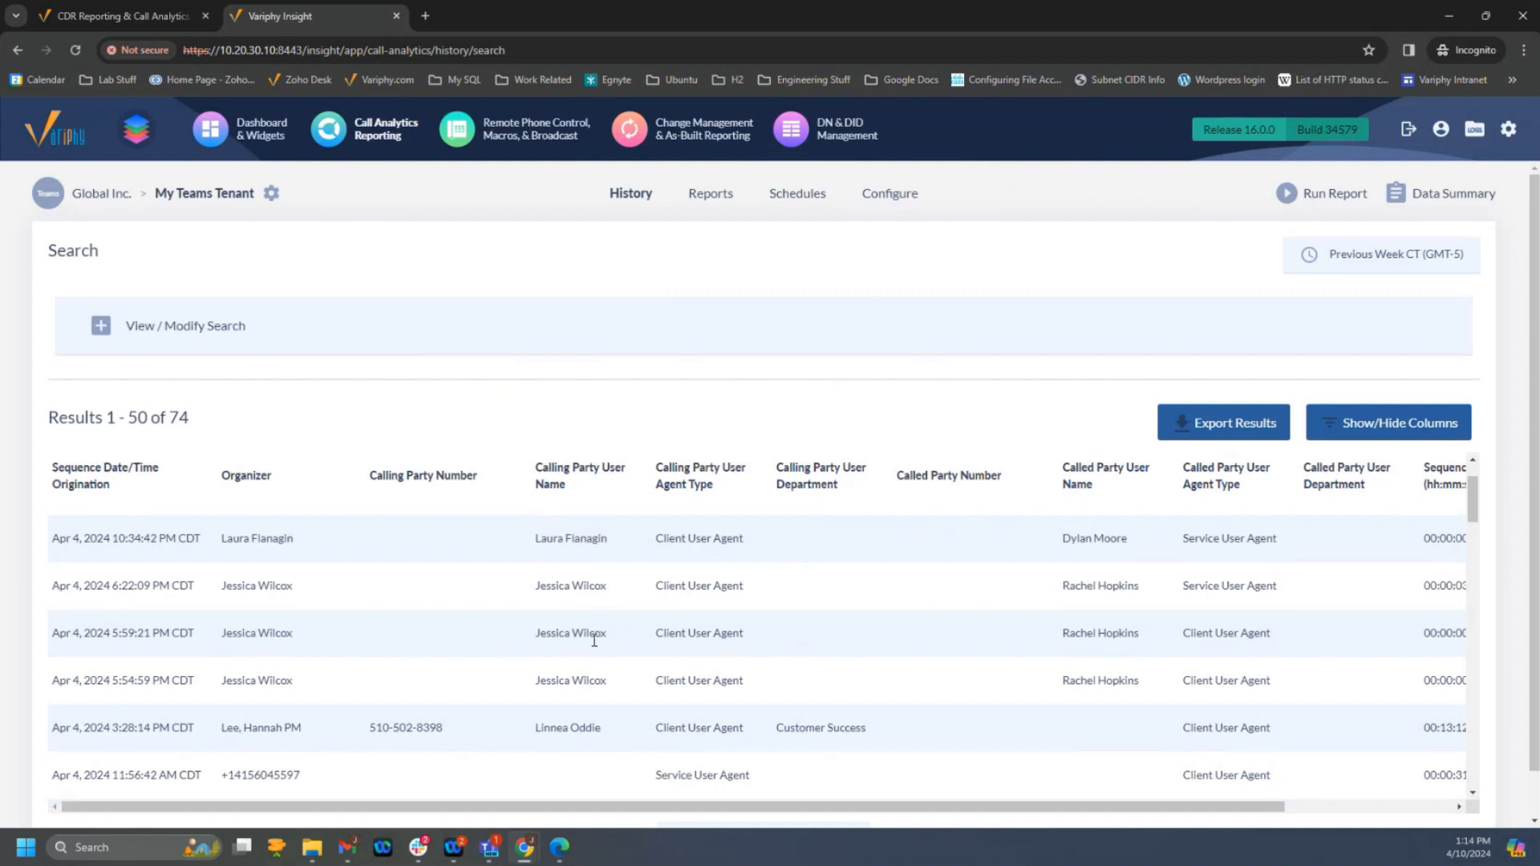
scroll(698, 674, "down", 2)
scroll(706, 673, "up", 3)
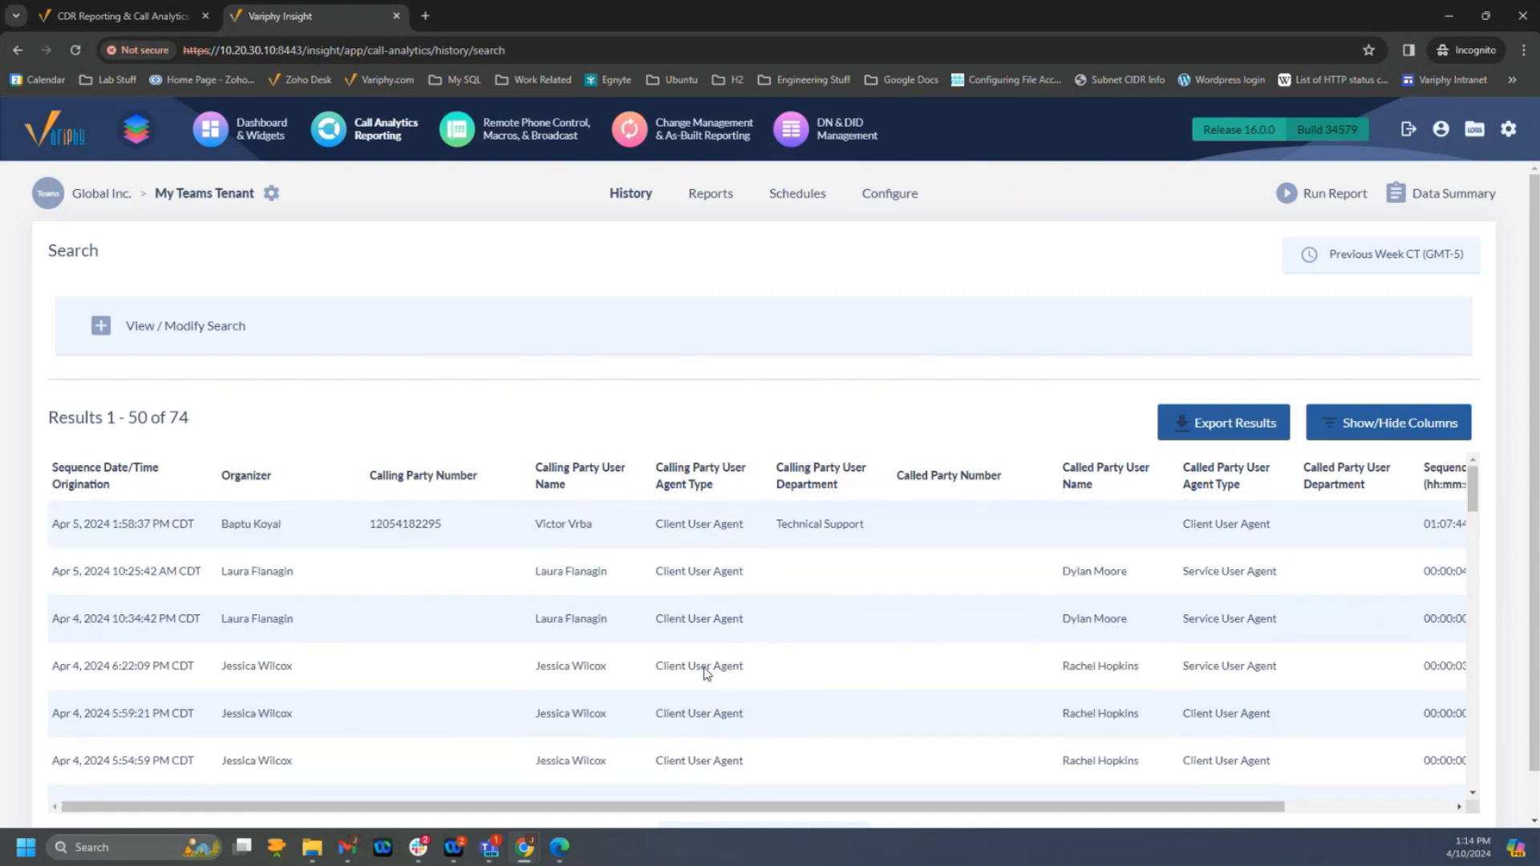
left_click(562, 849)
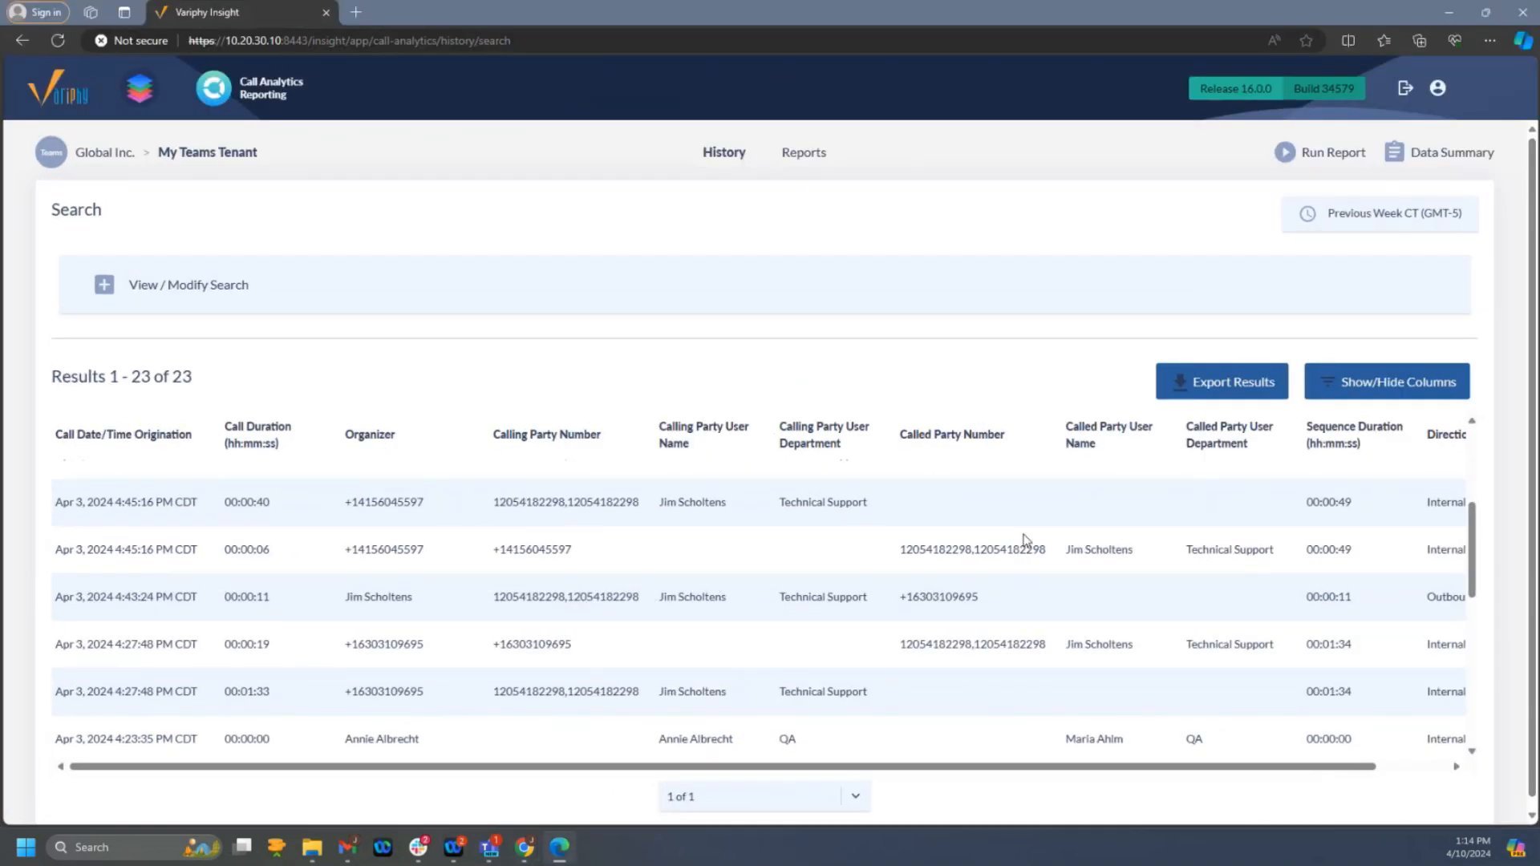
left_click(562, 852)
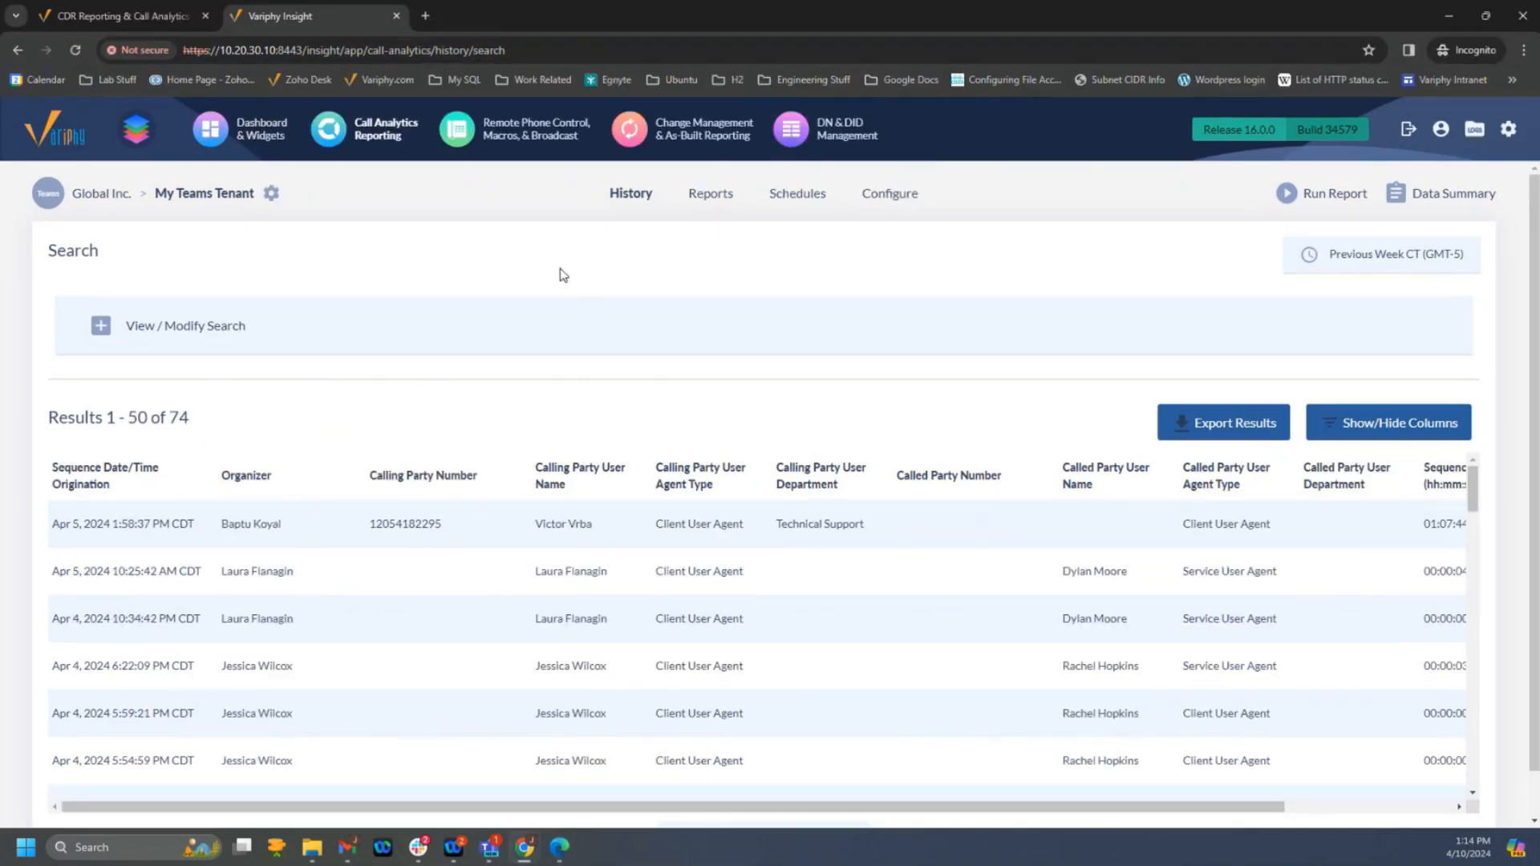
- Review the criteria of the QA Department public search set for My Teams Tenant and close it without changes
left_click(885, 195)
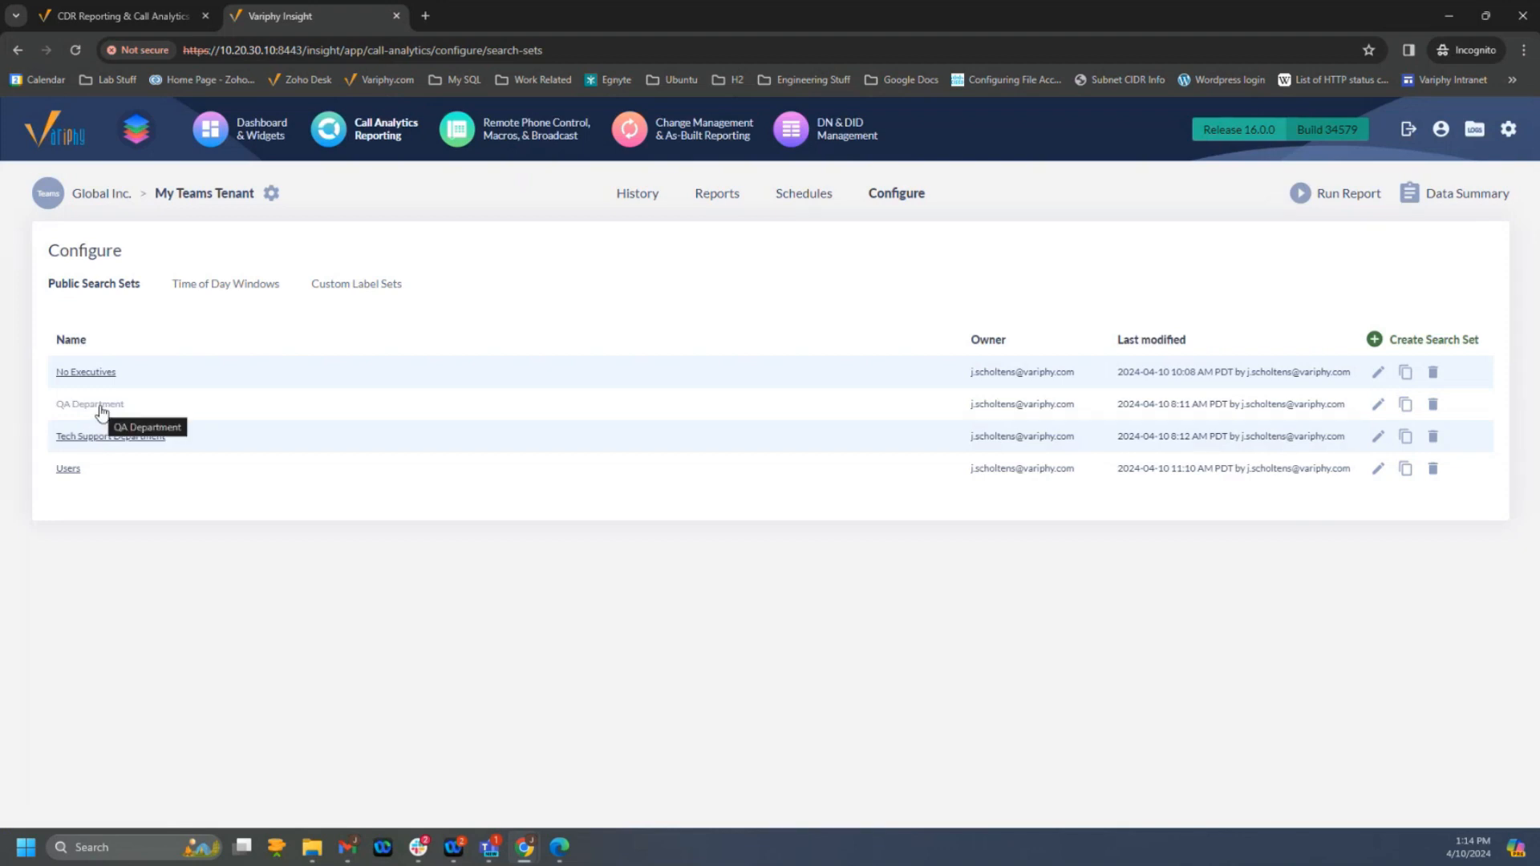
left_click(99, 406)
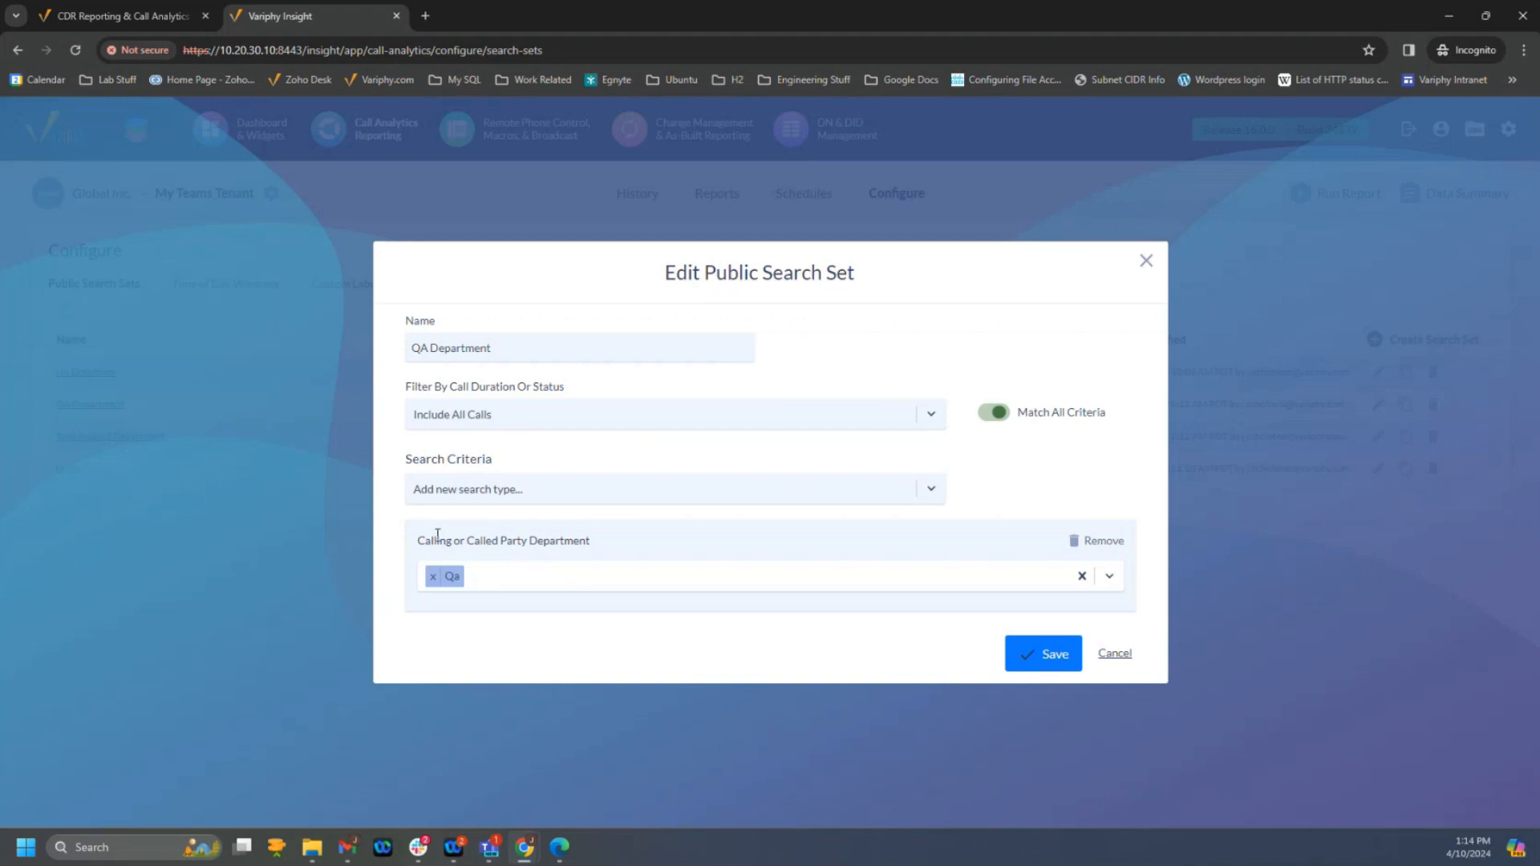
left_click_drag(434, 536, 582, 537)
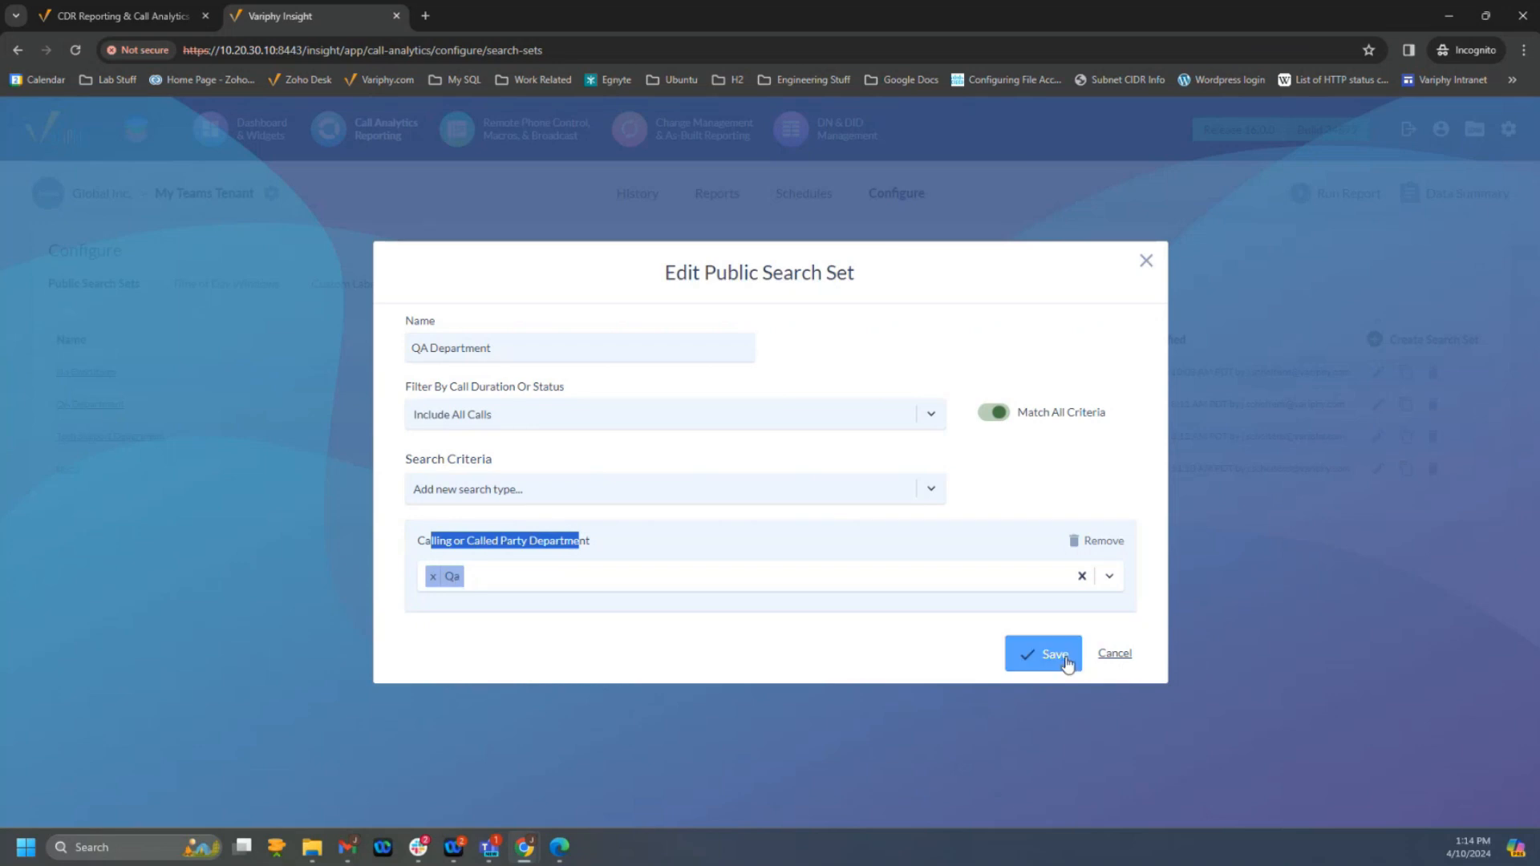
left_click(1125, 663)
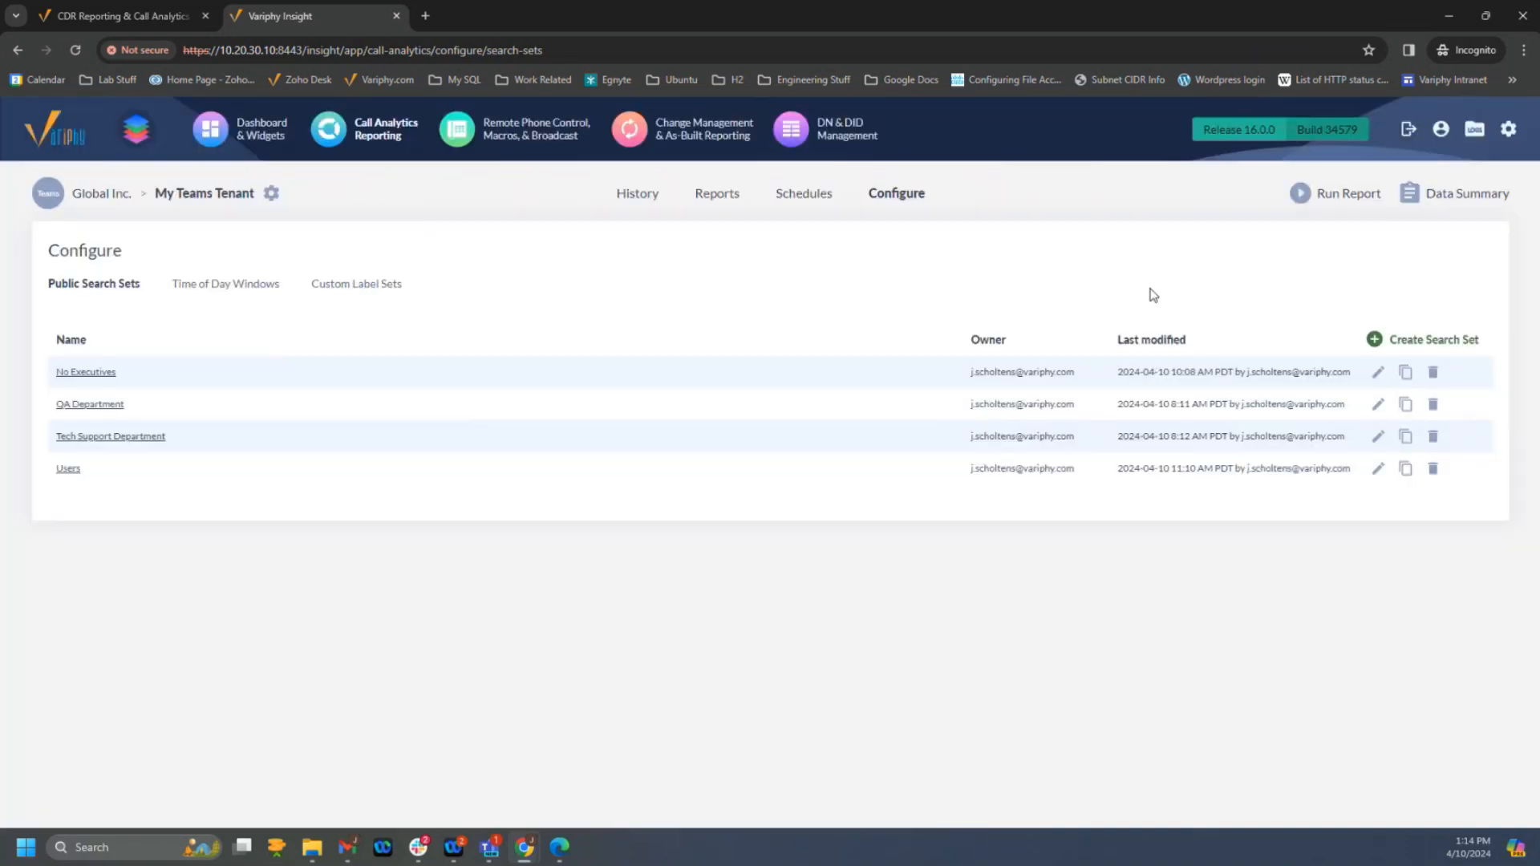
- Open the restricted non-admin user's account for editing from the User Accounts & Groups administration
mouse_move(1479, 141)
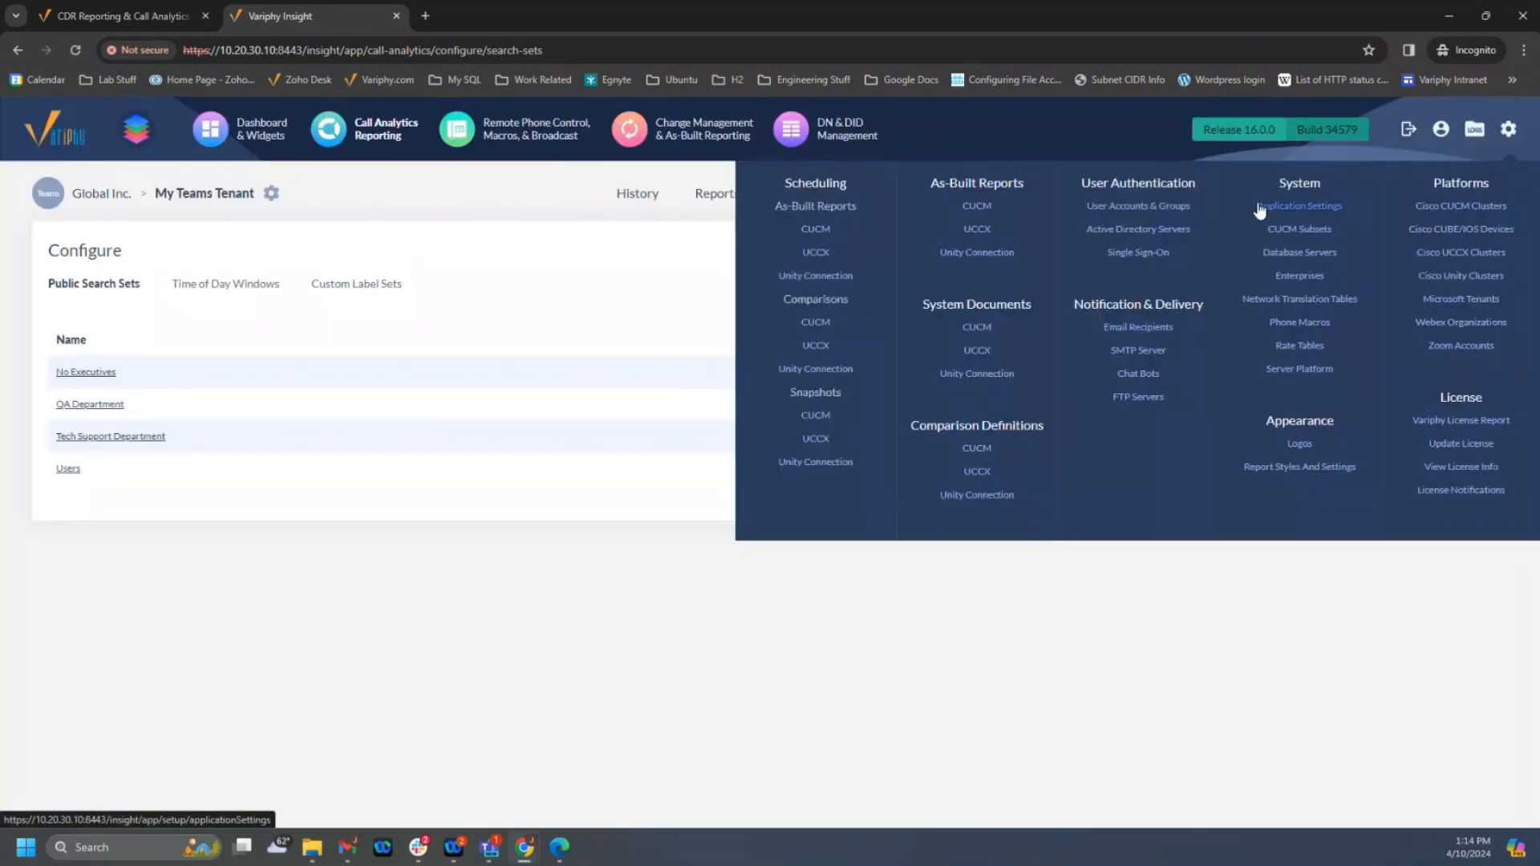
left_click(1168, 207)
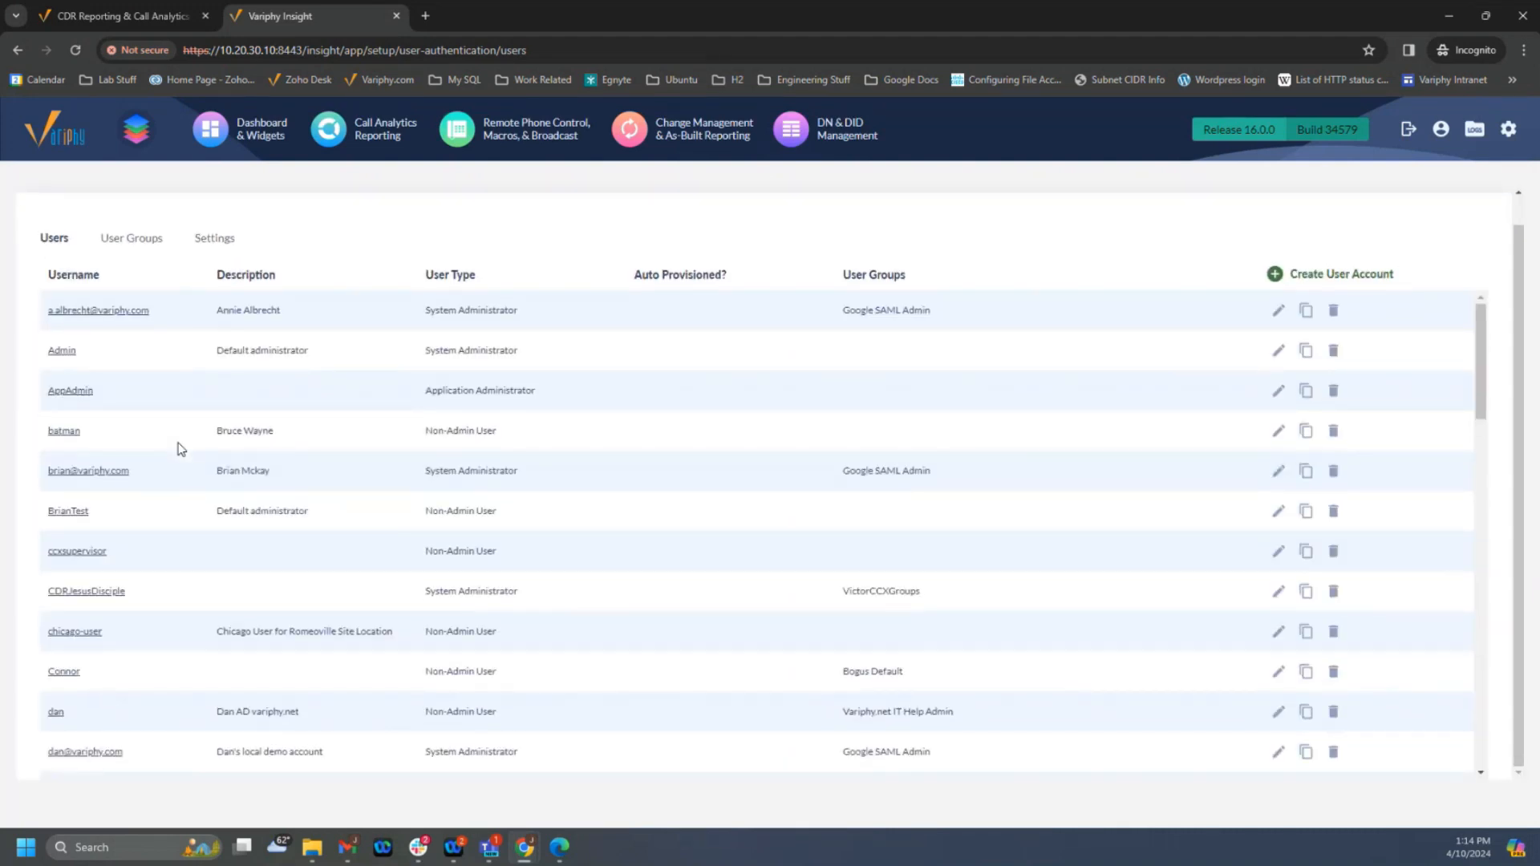
scroll(186, 544, "down", 8)
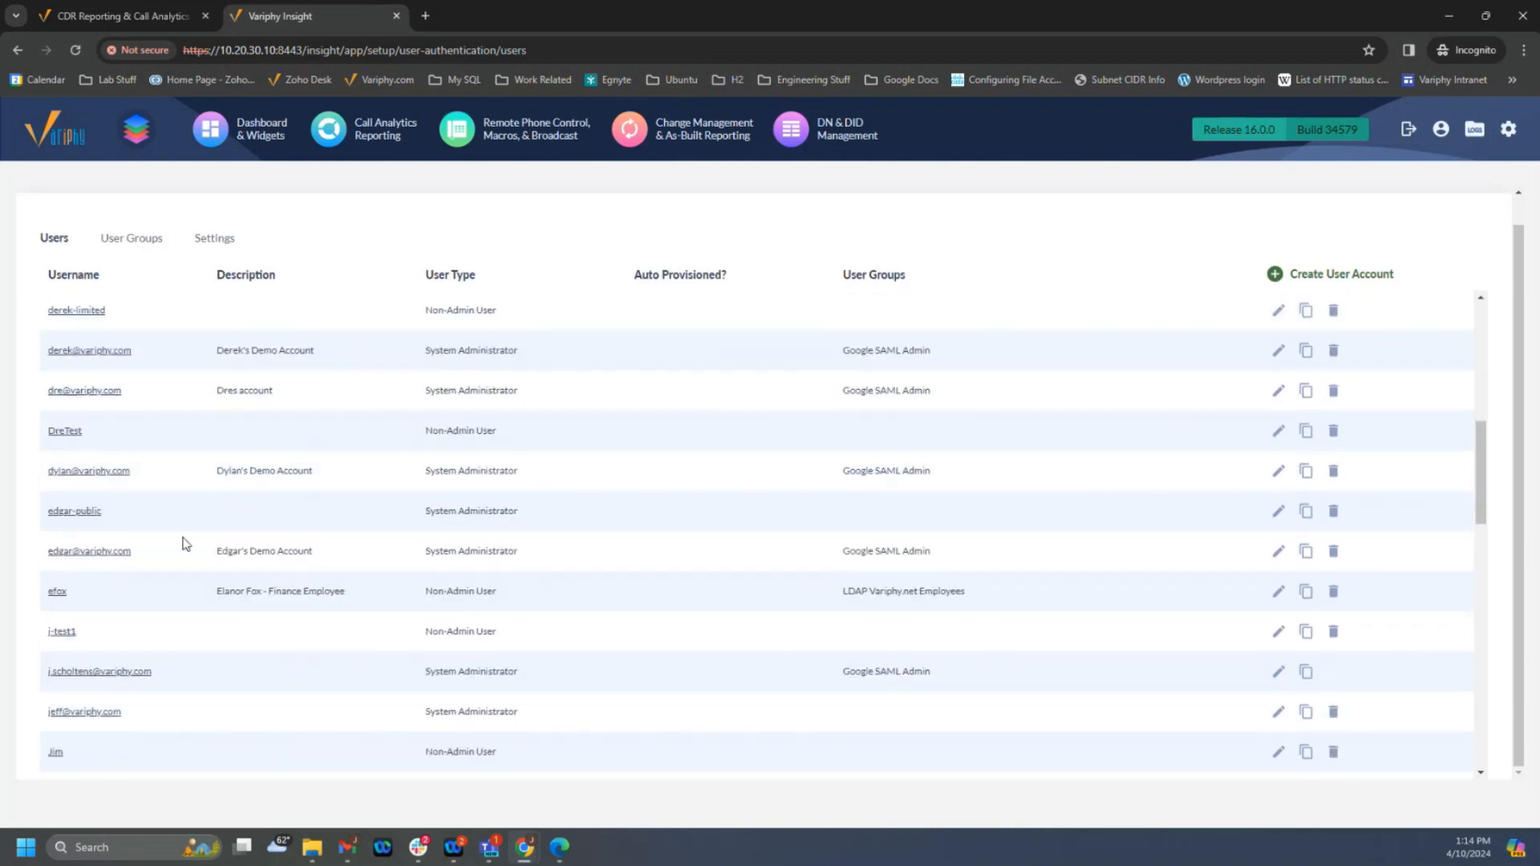
scroll(128, 526, "down", 2)
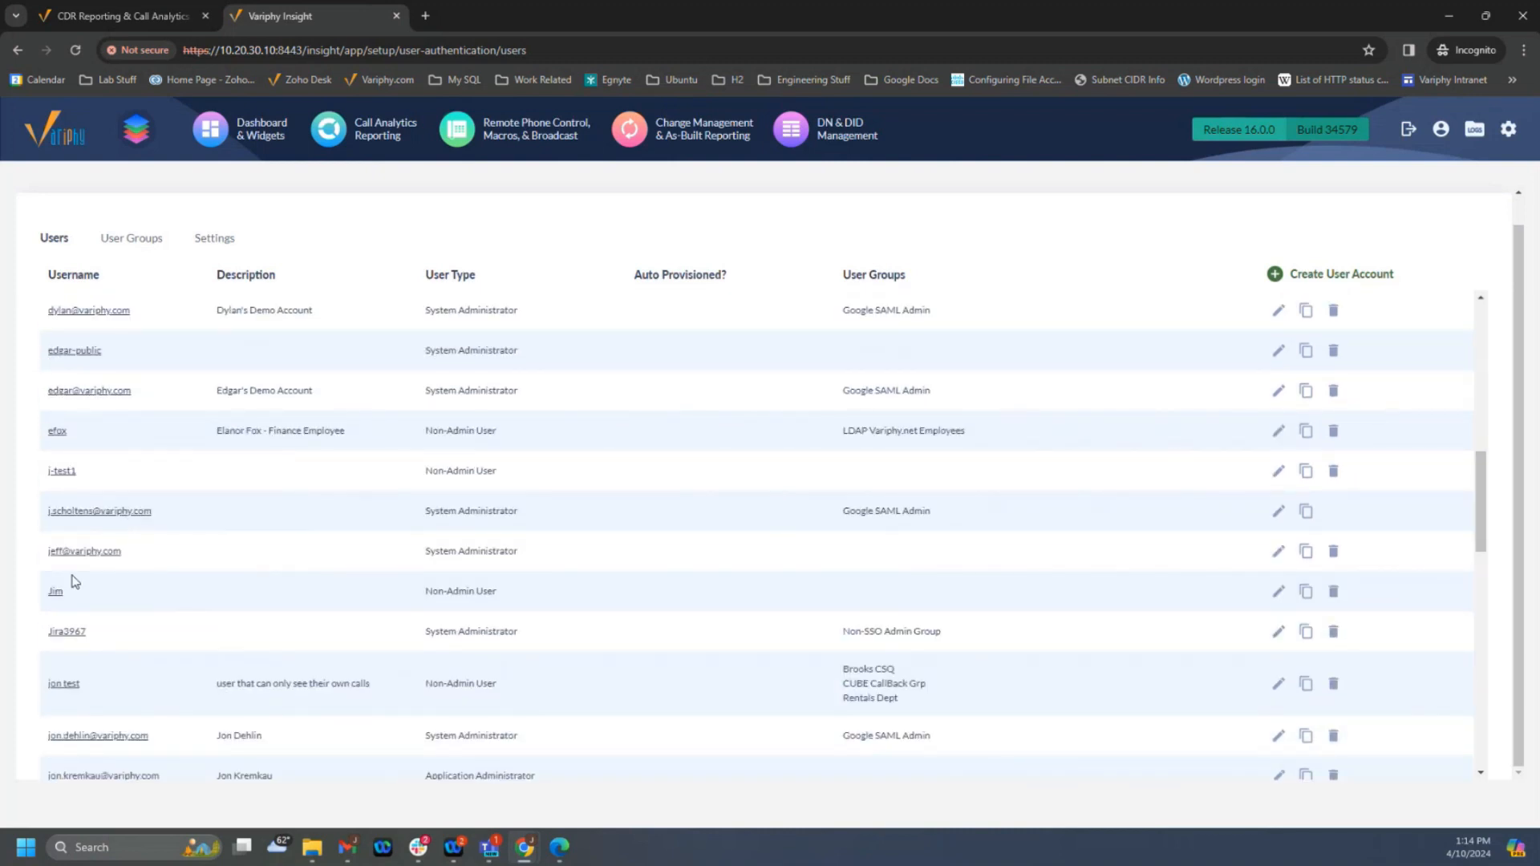
left_click(53, 591)
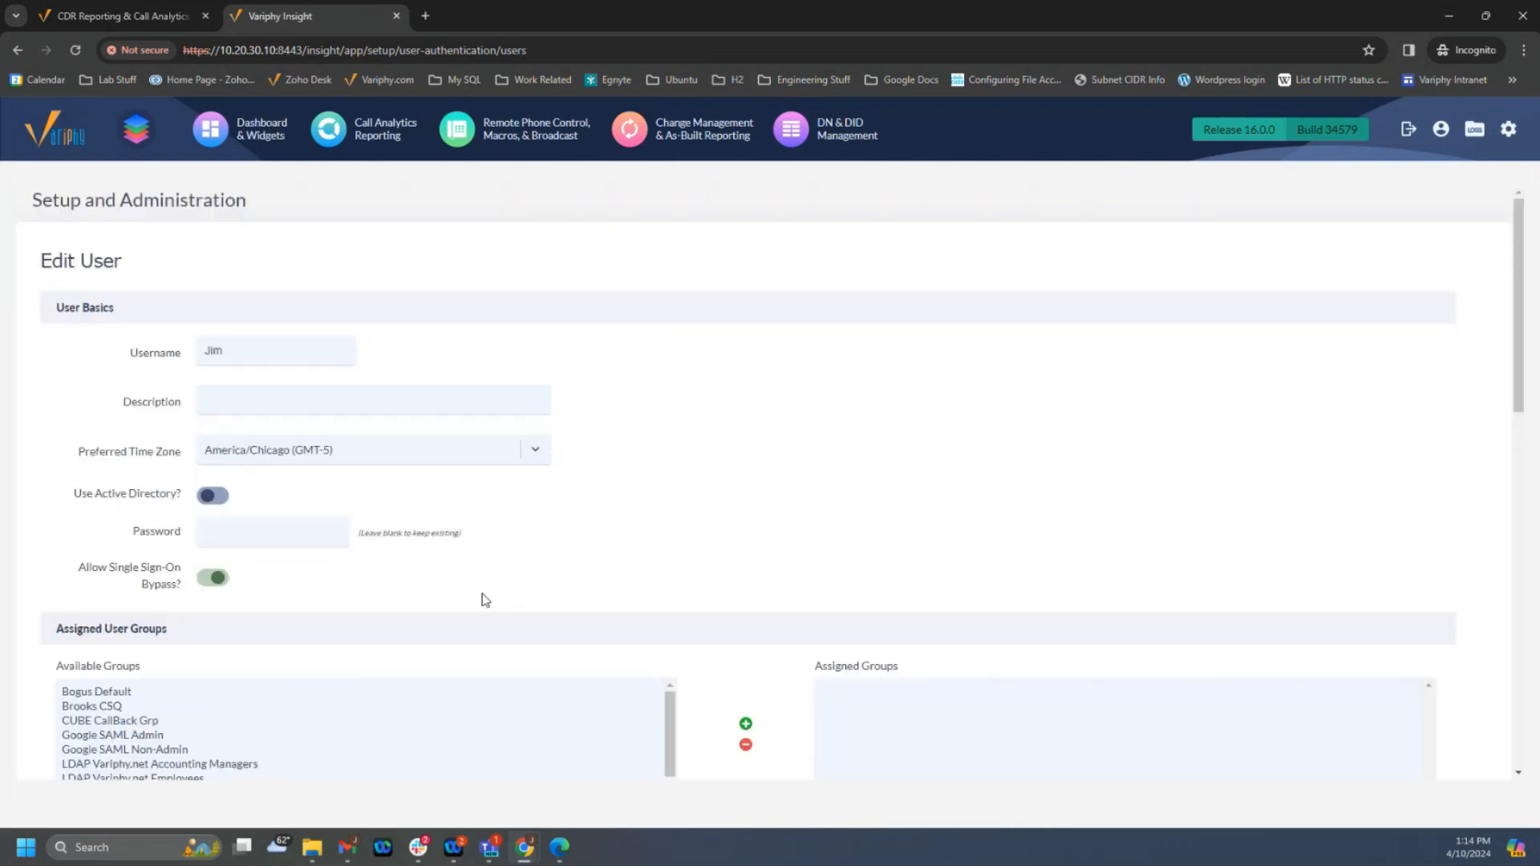
- Replace the Users search set restriction with QA Department in the My Teams Tenant privileges and save the user
scroll(807, 441, "down", 15)
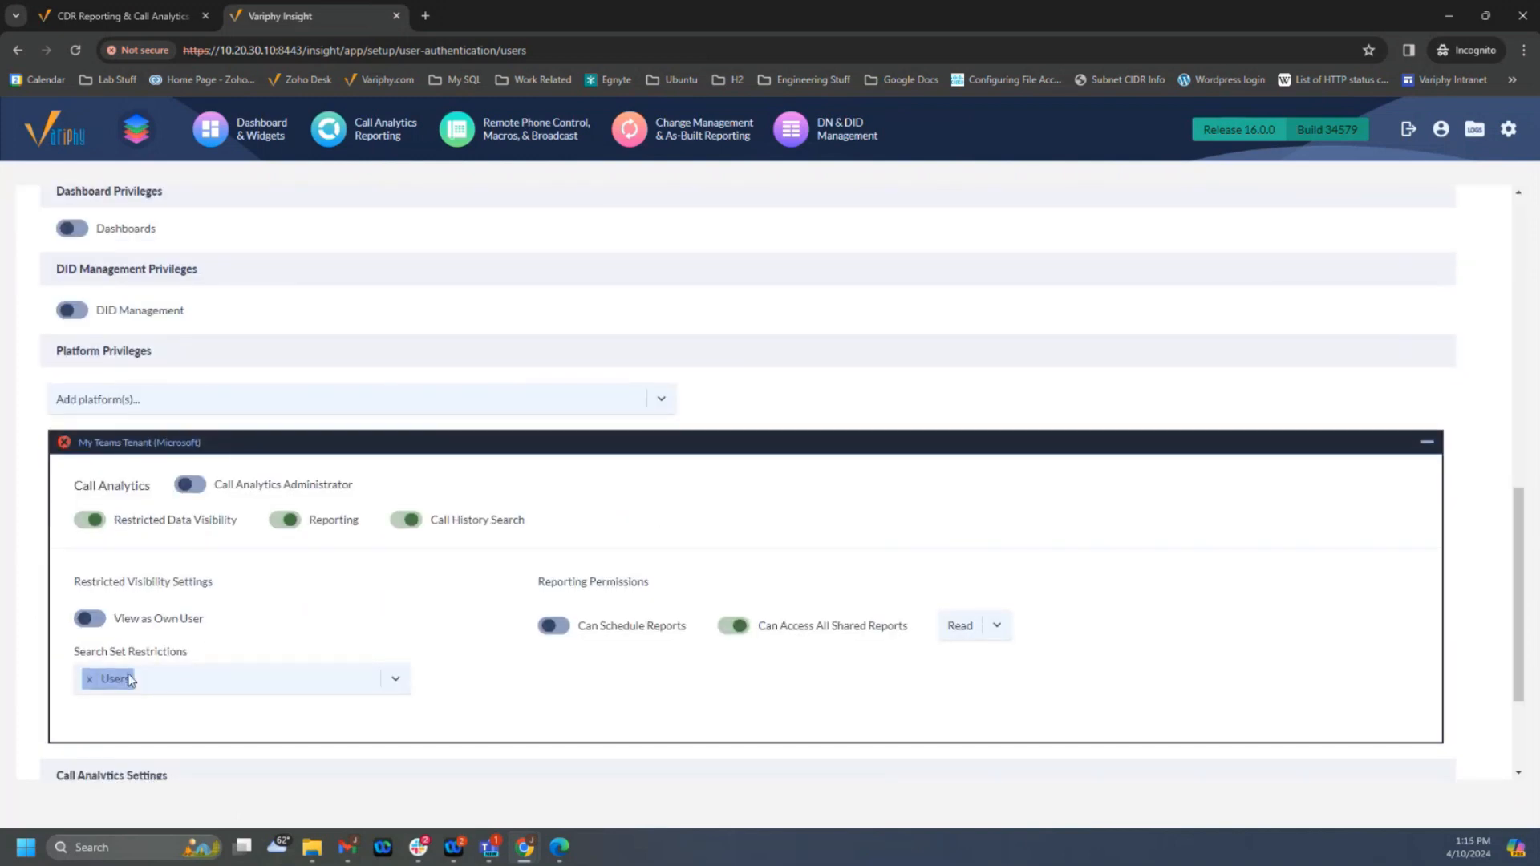
left_click(99, 681)
left_click(137, 742)
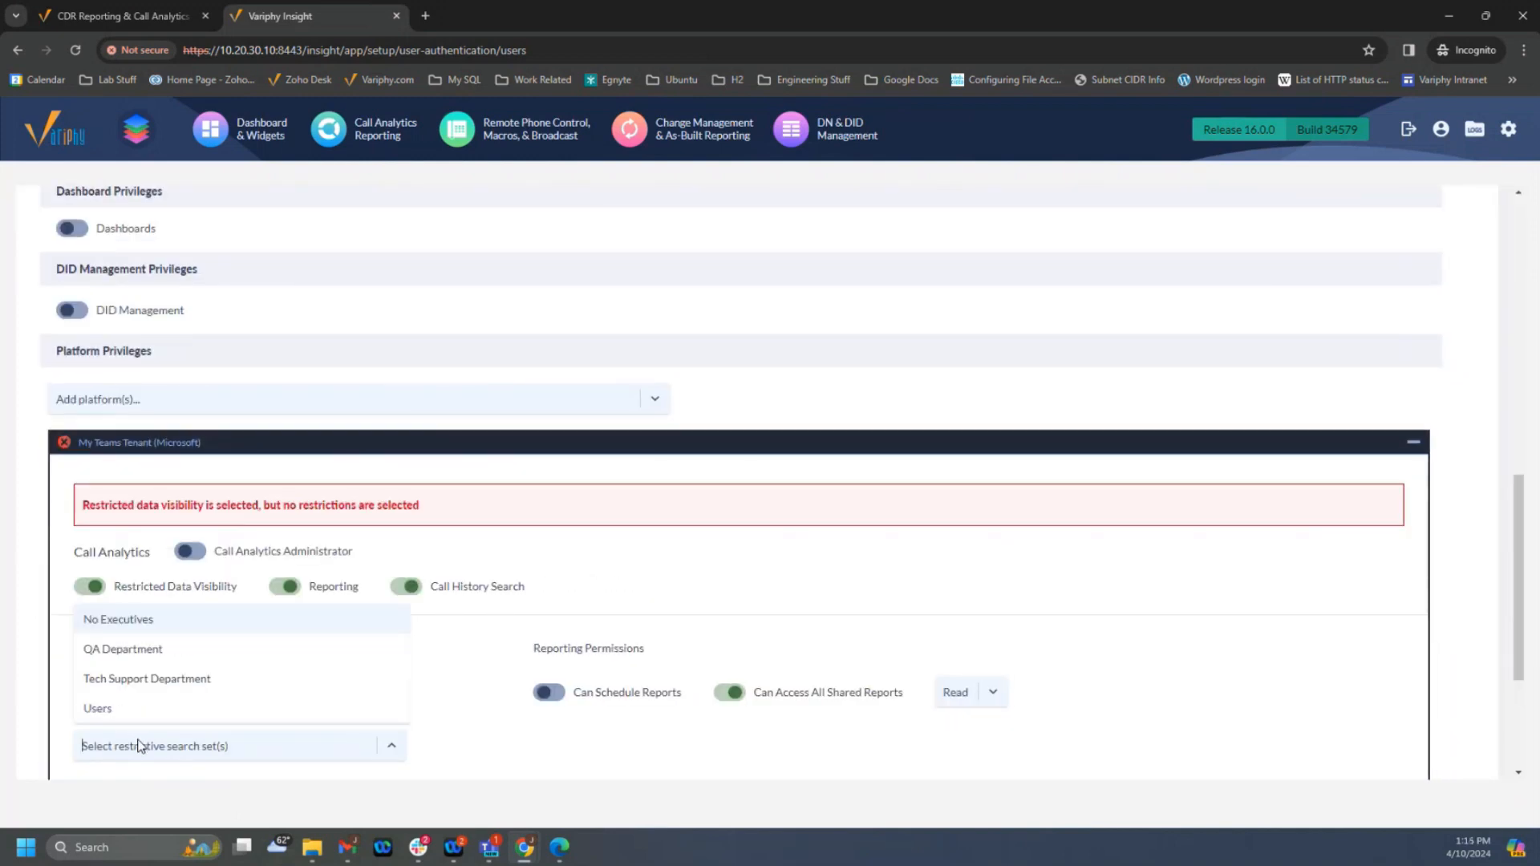
left_click(124, 650)
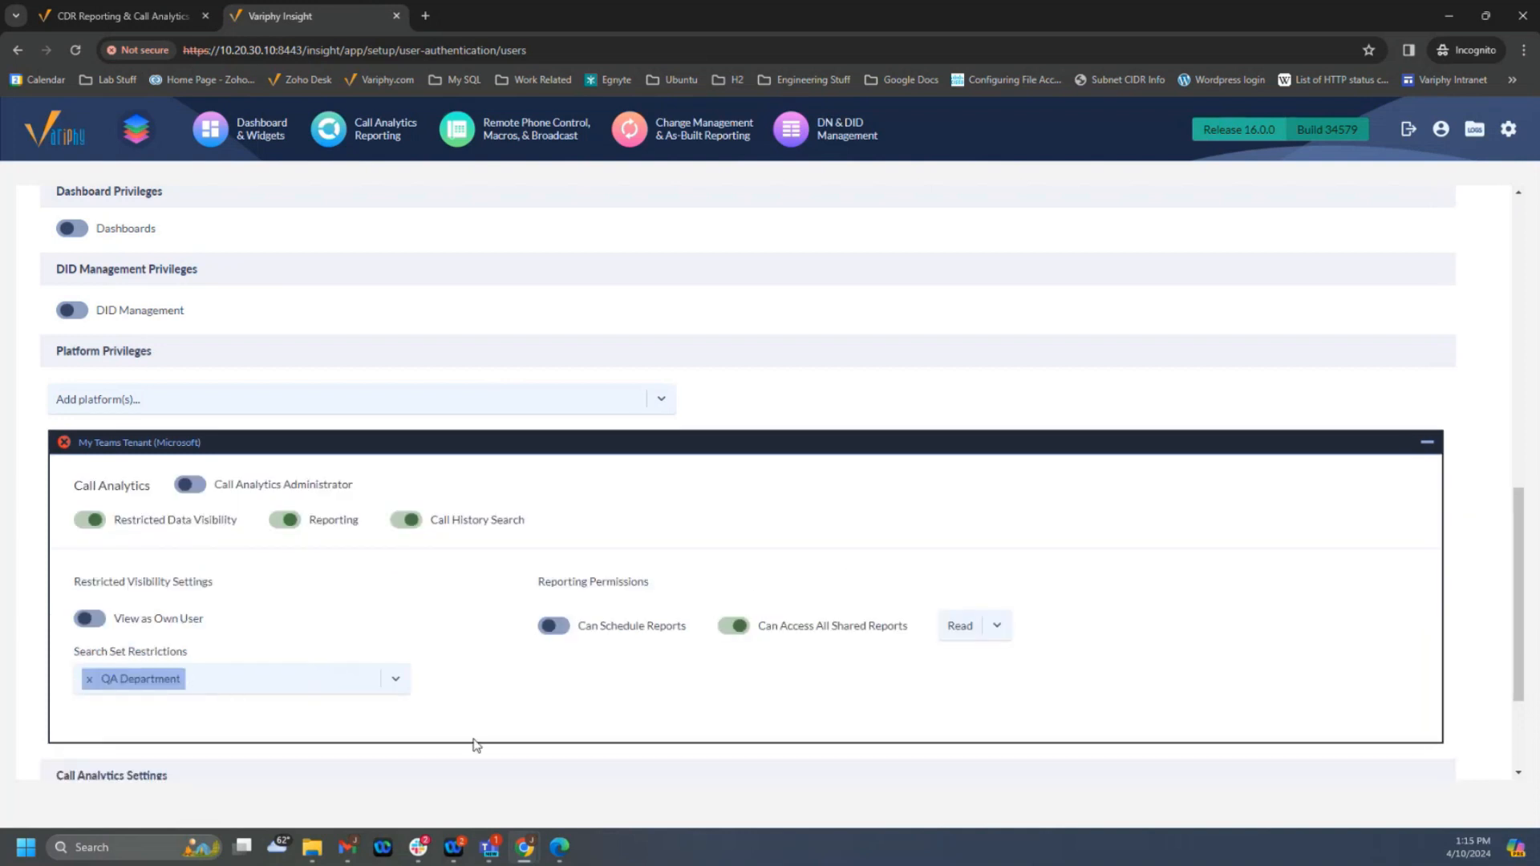
scroll(481, 742, "down", 2)
left_click(77, 713)
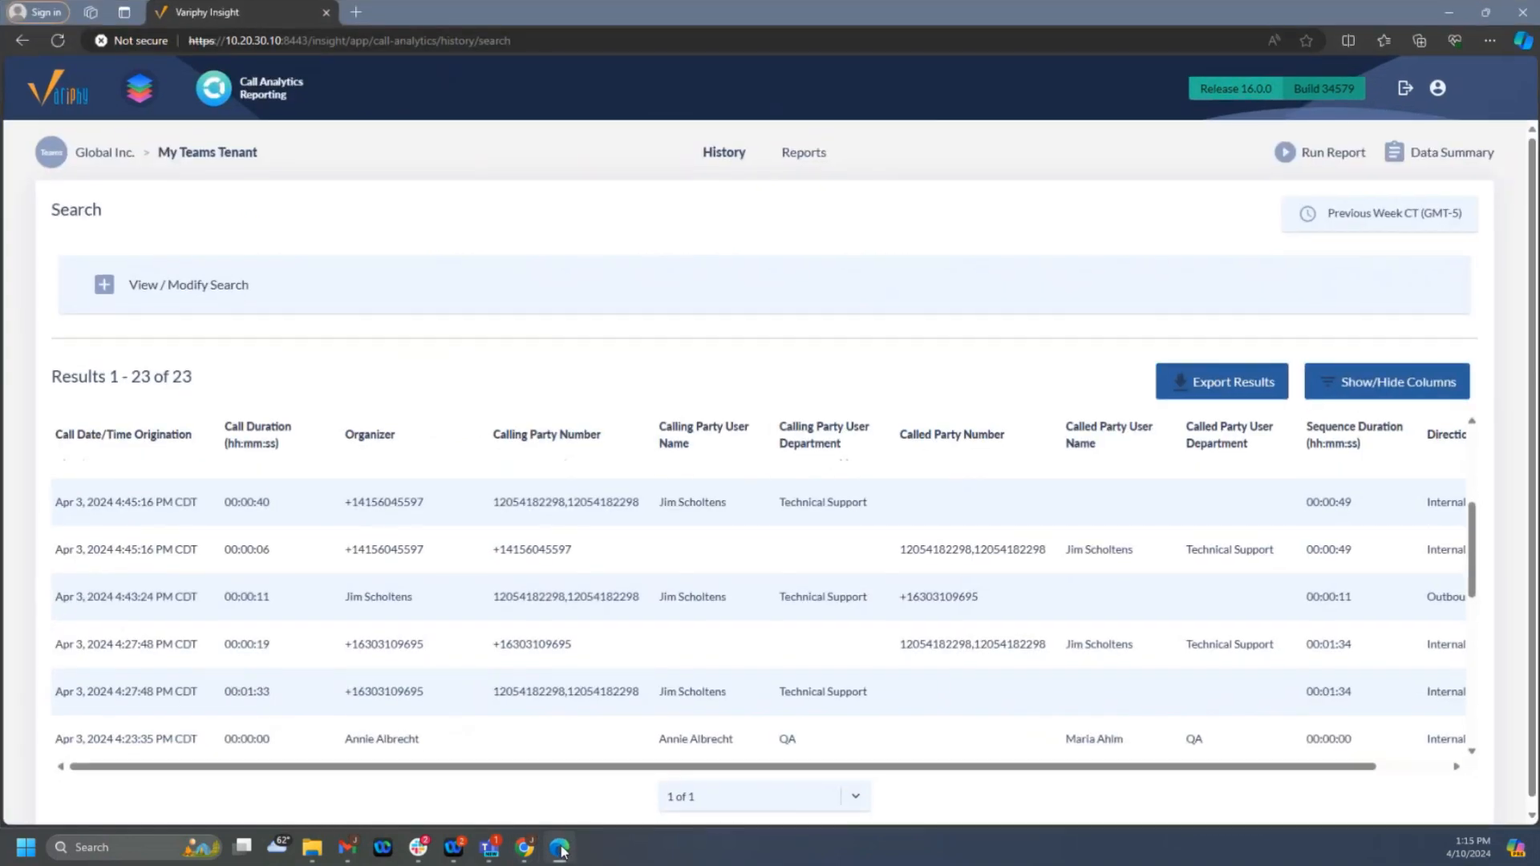
- Rerun the restricted user's Total Calls history search in Microsoft Edge, review the results, and return to Chrome
left_click(559, 847)
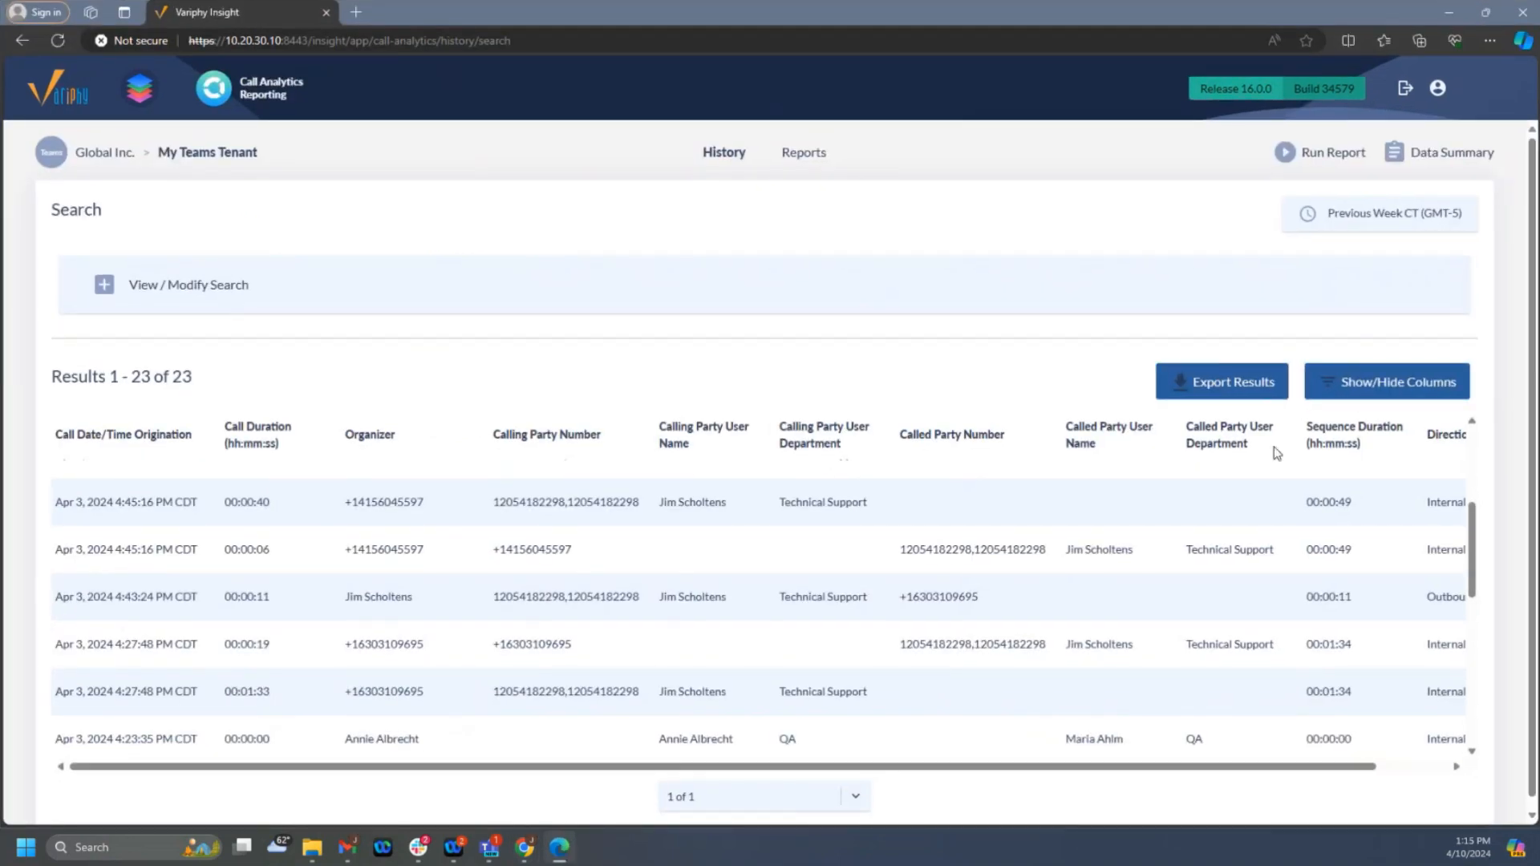
left_click(102, 291)
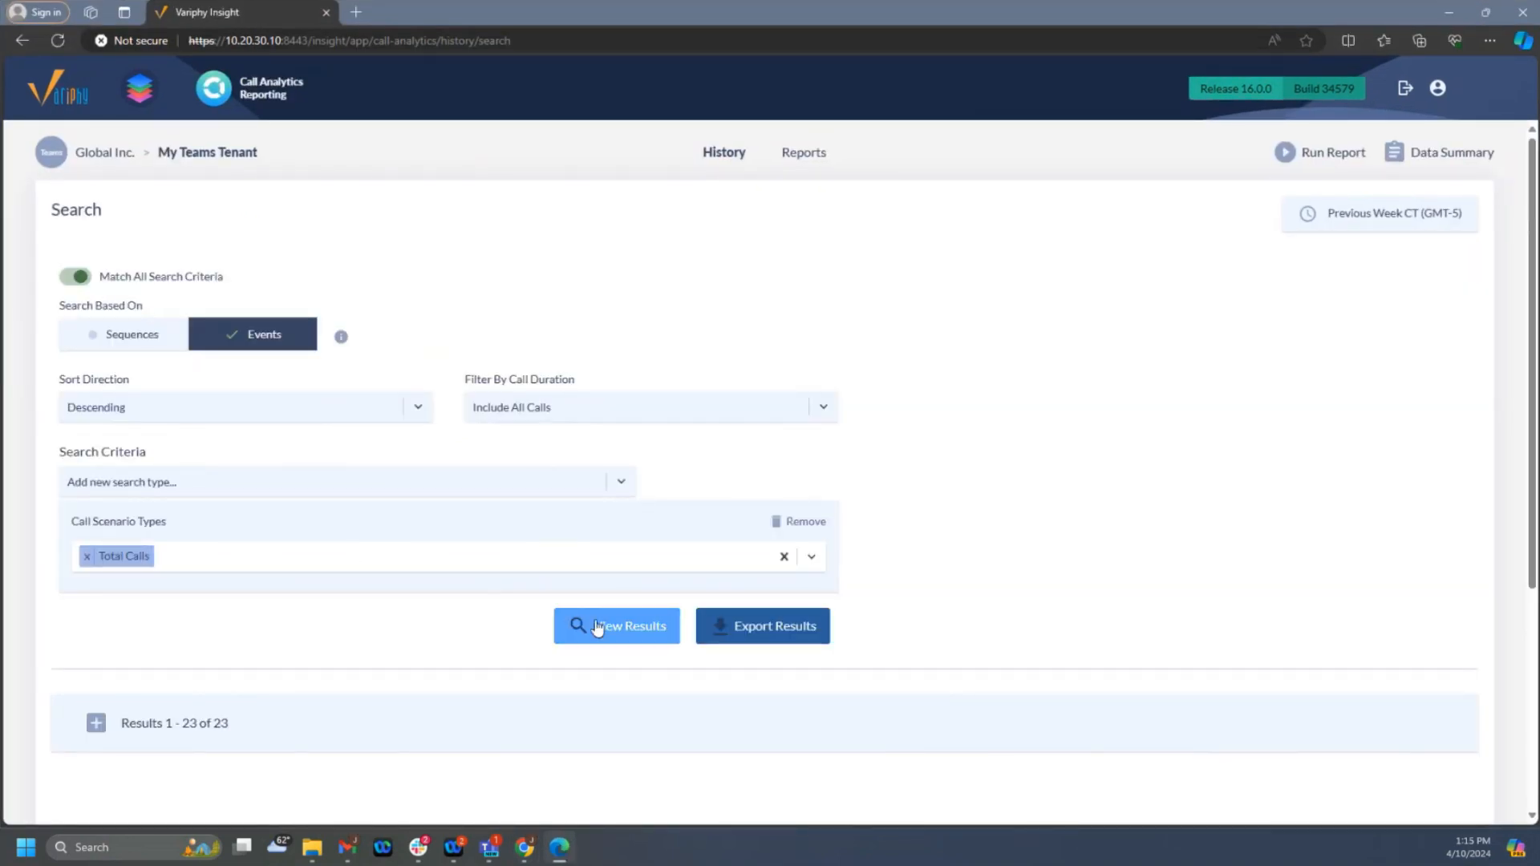
left_click(595, 623)
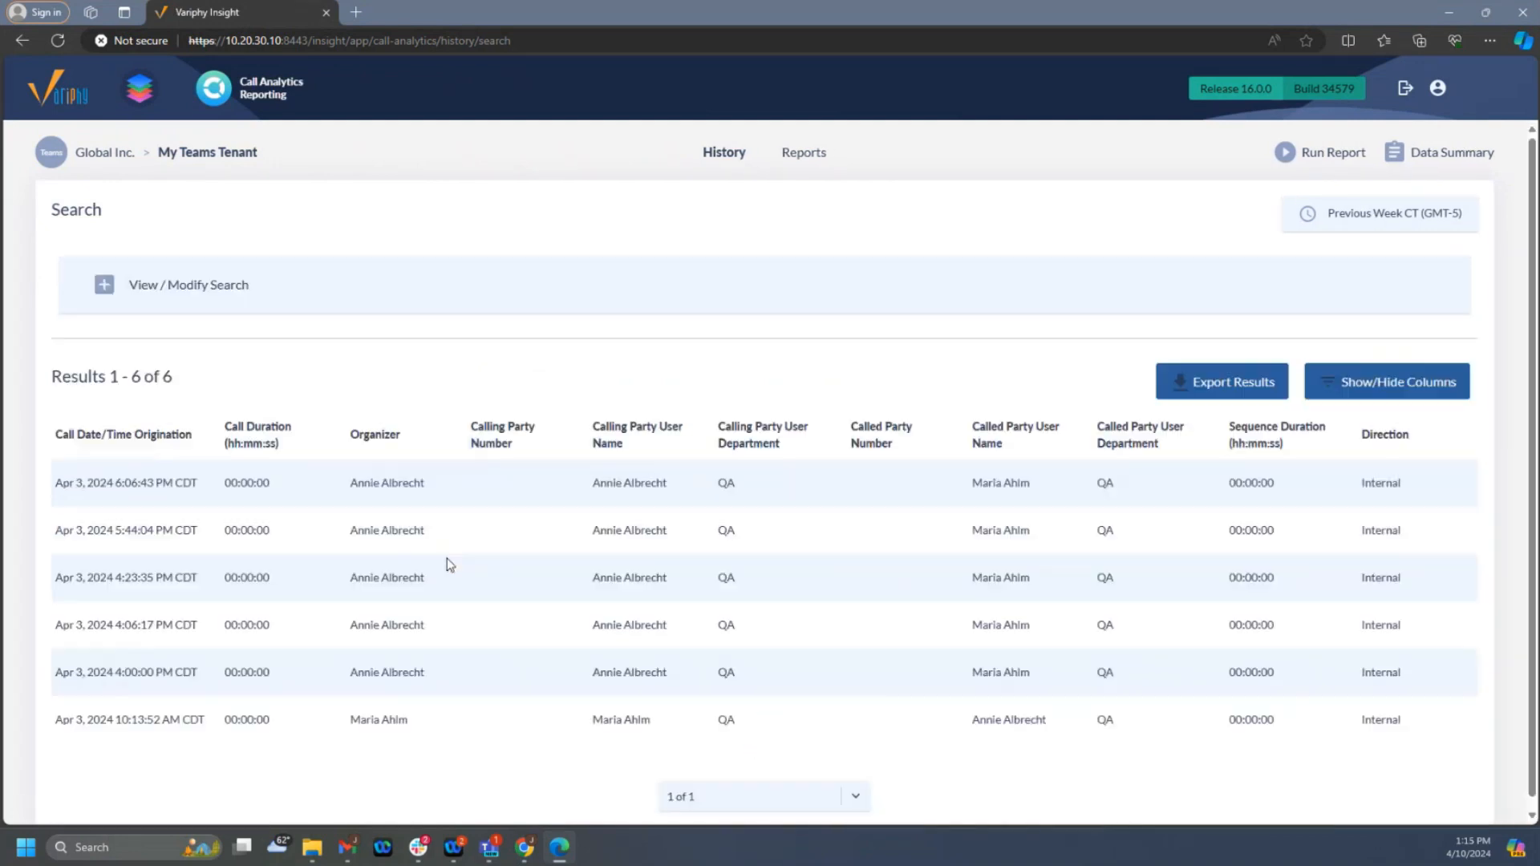
scroll(481, 547, "down", 1)
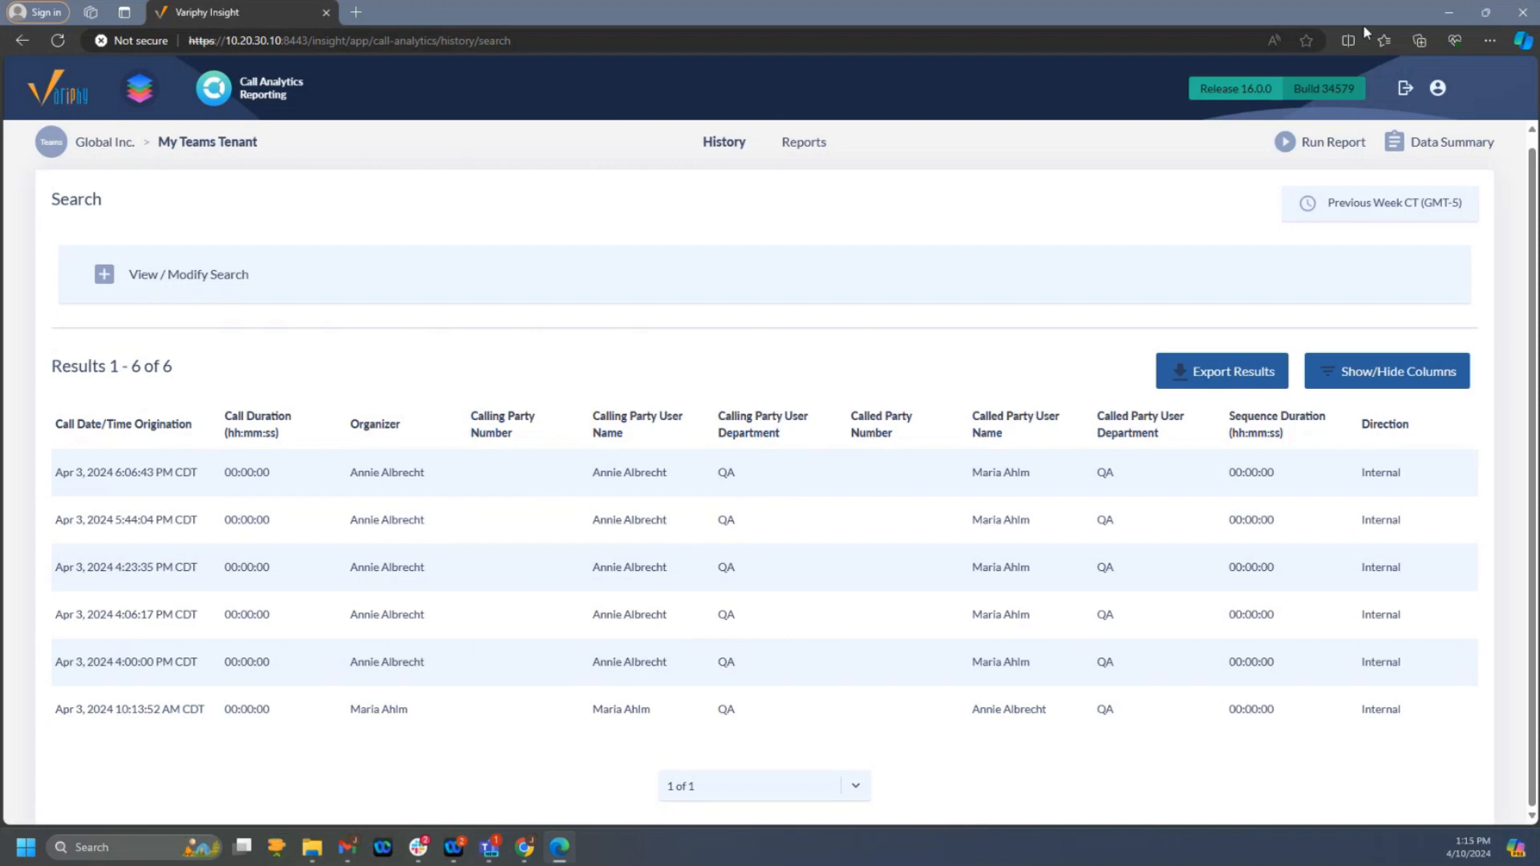
left_click(1451, 14)
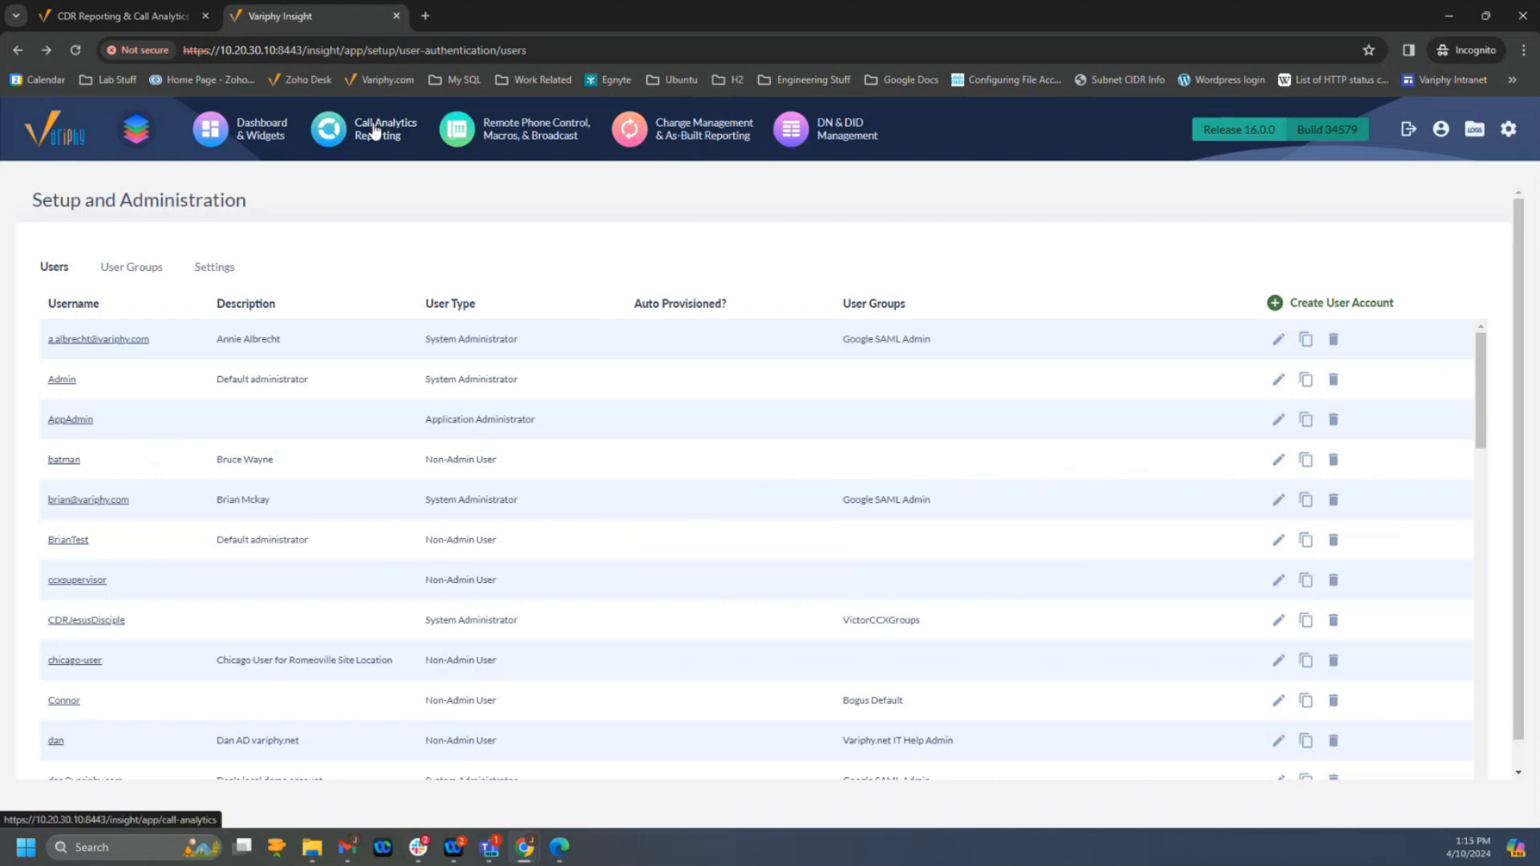
- Open the No Executives public search set for My Teams Tenant and remove its Calling or Called Party User criterion
left_click(376, 130)
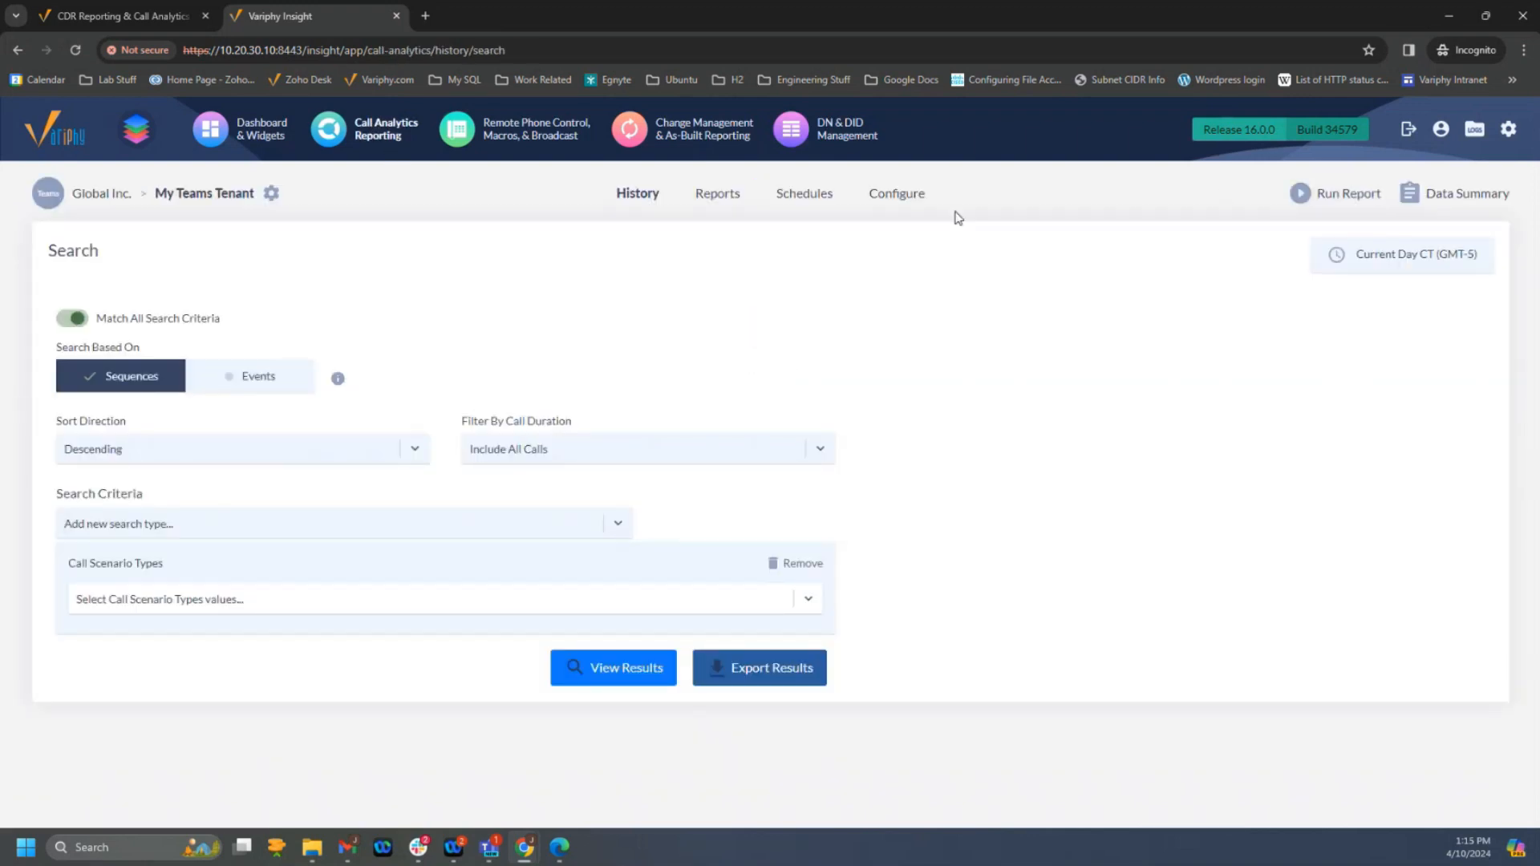
left_click(711, 198)
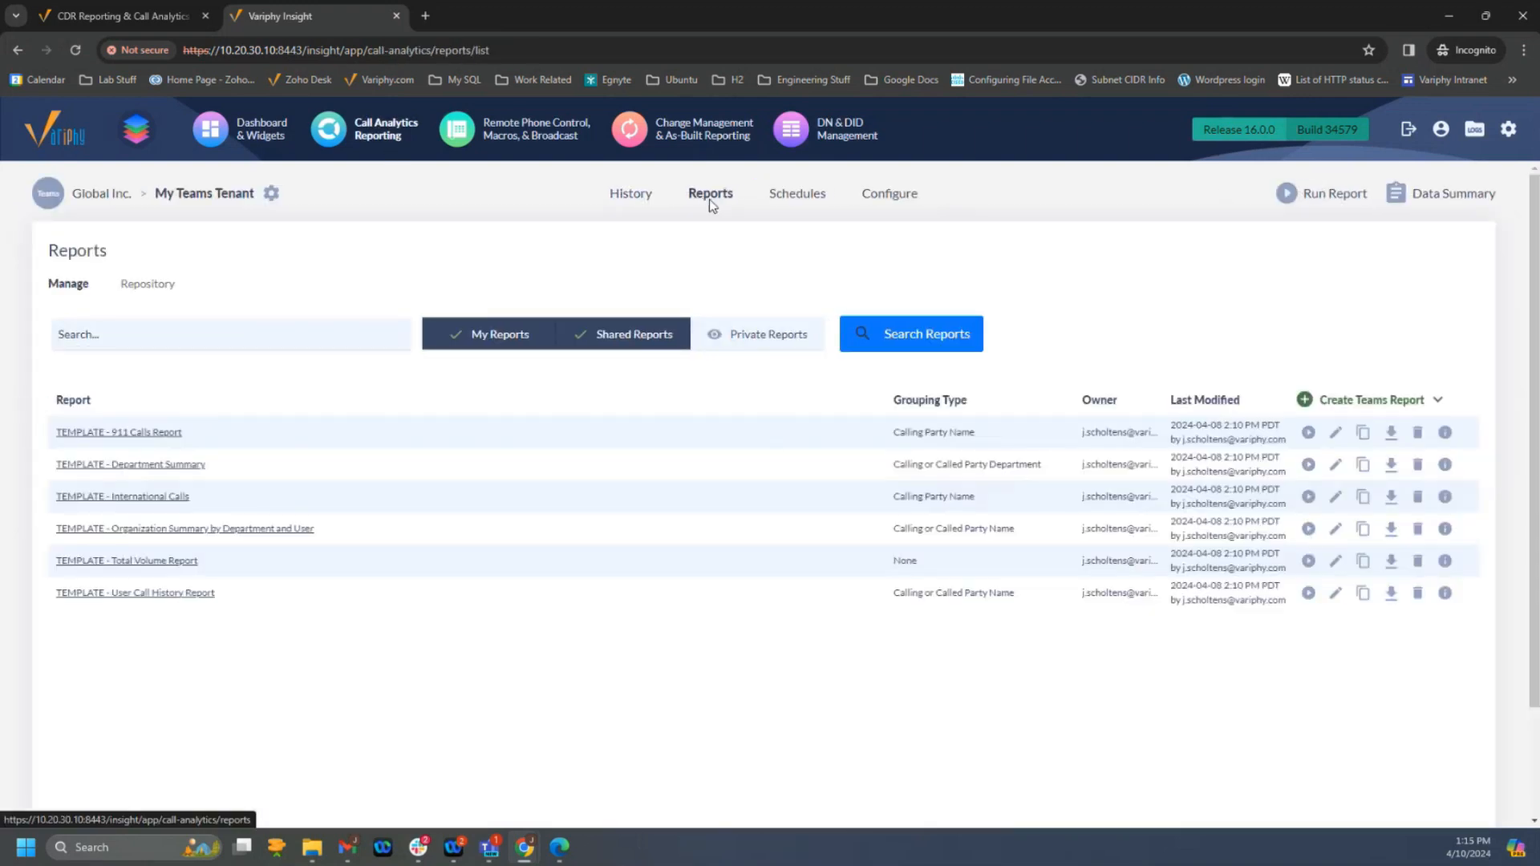
left_click(899, 199)
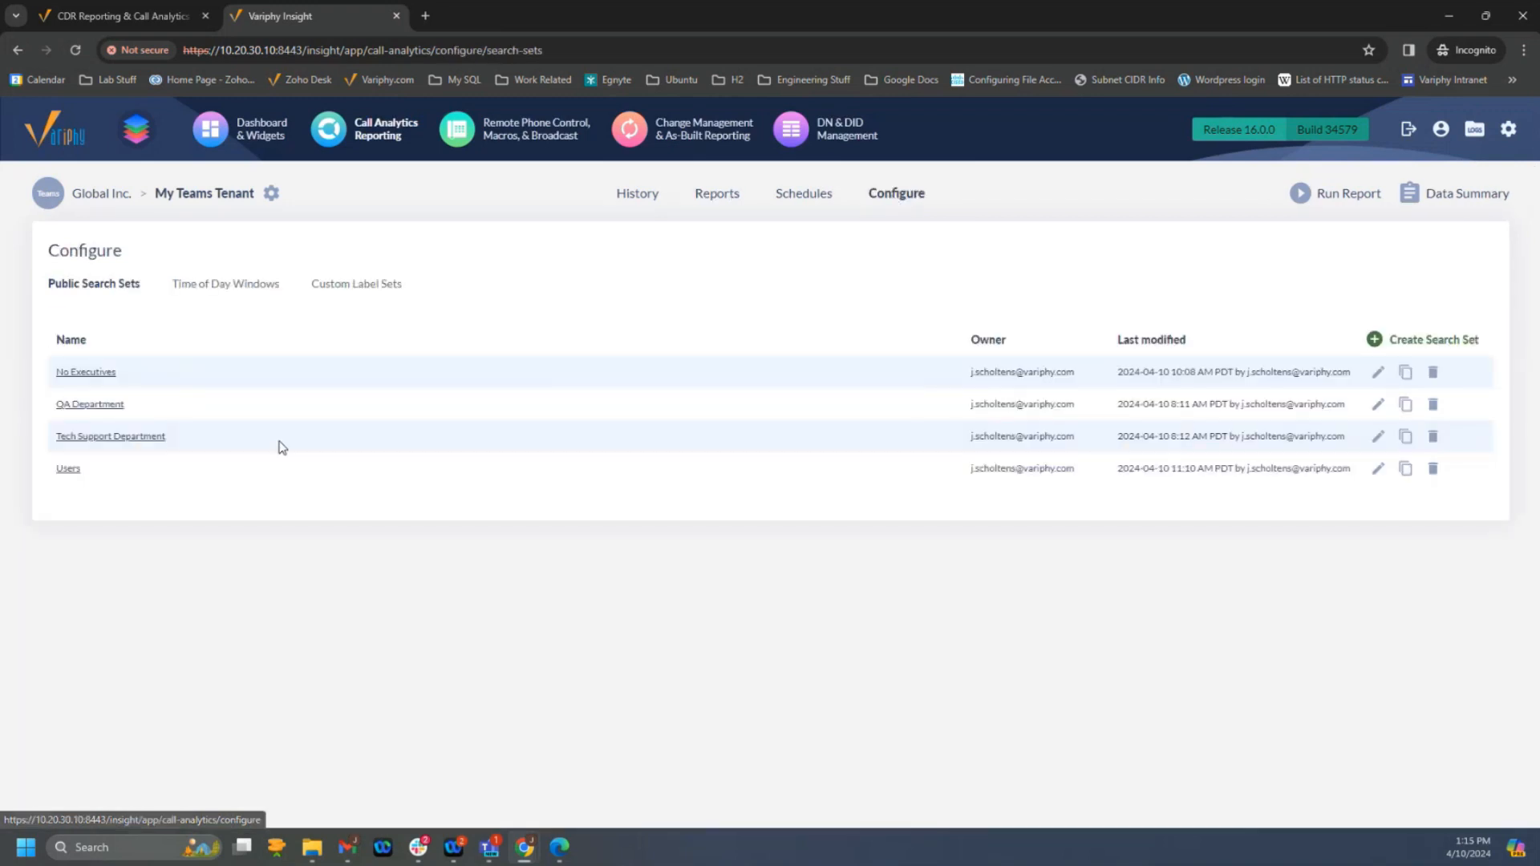
left_click(89, 374)
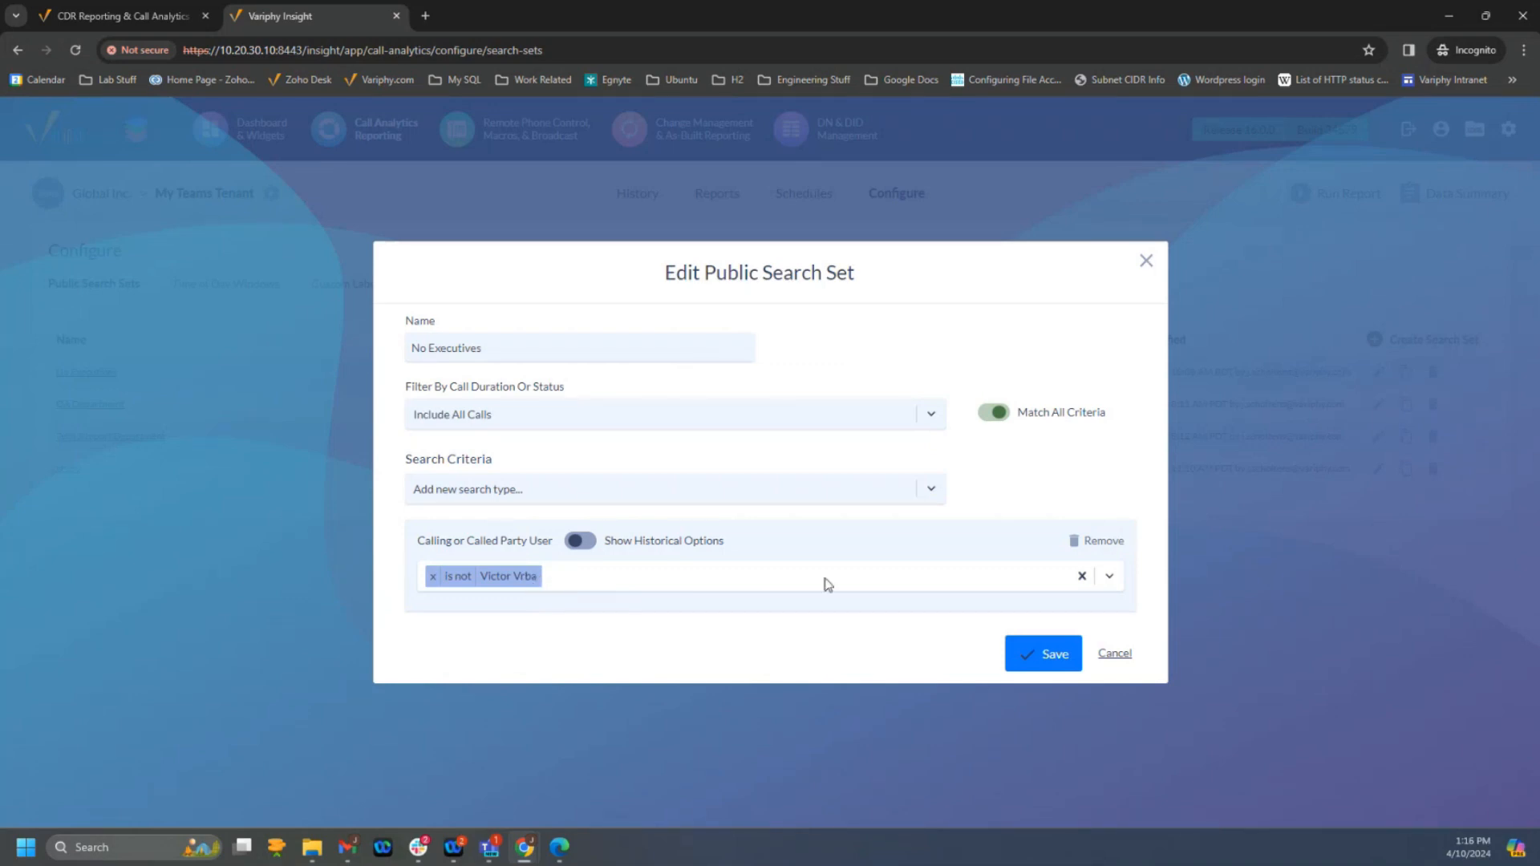
left_click(1095, 541)
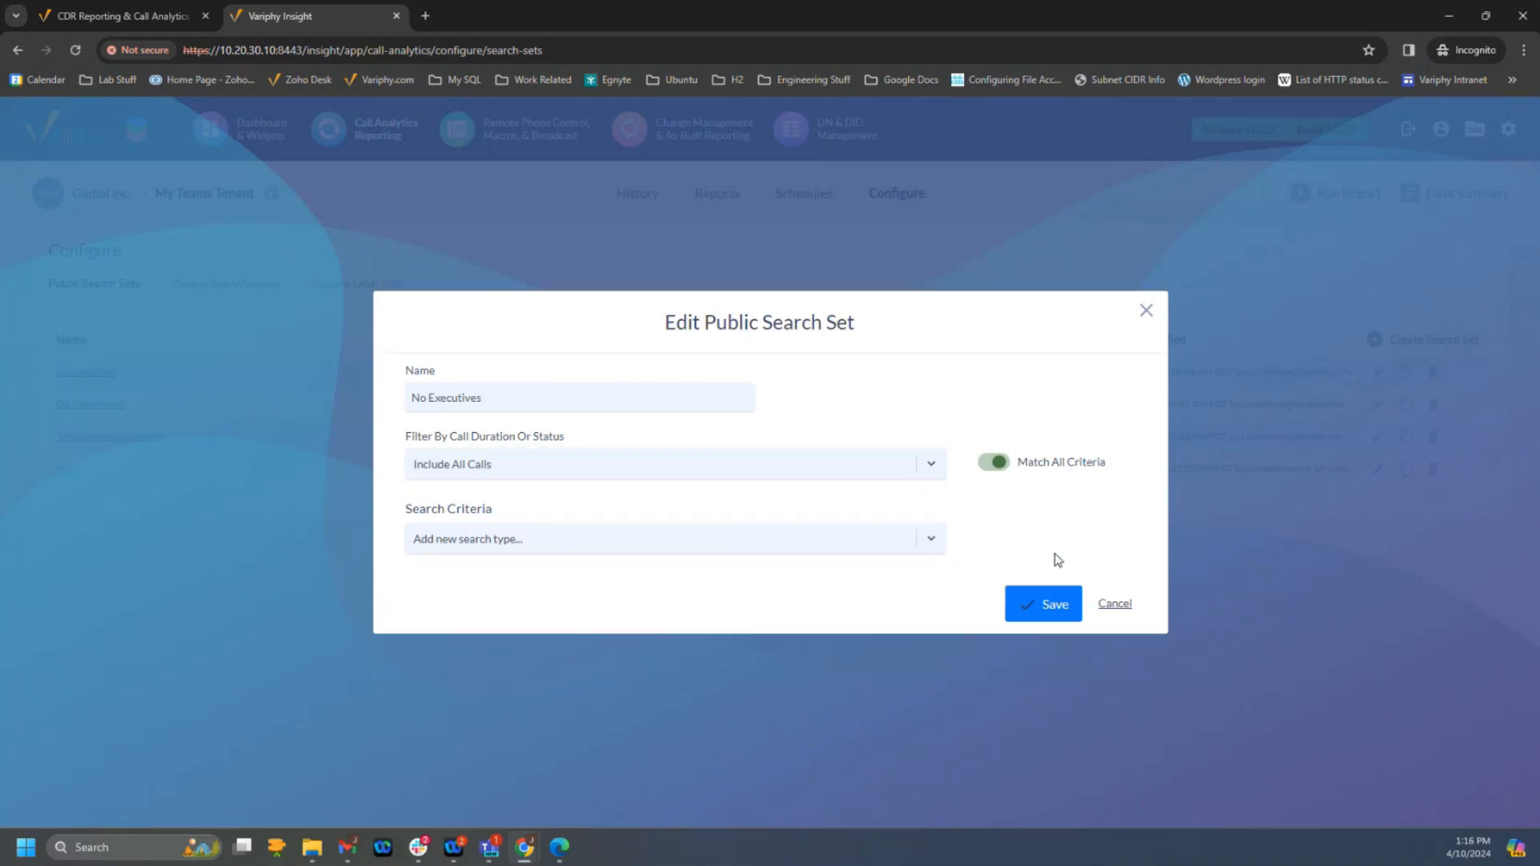
- Add a new Calling or Called Party User criterion to the No Executives search set
left_click(530, 552)
type("user")
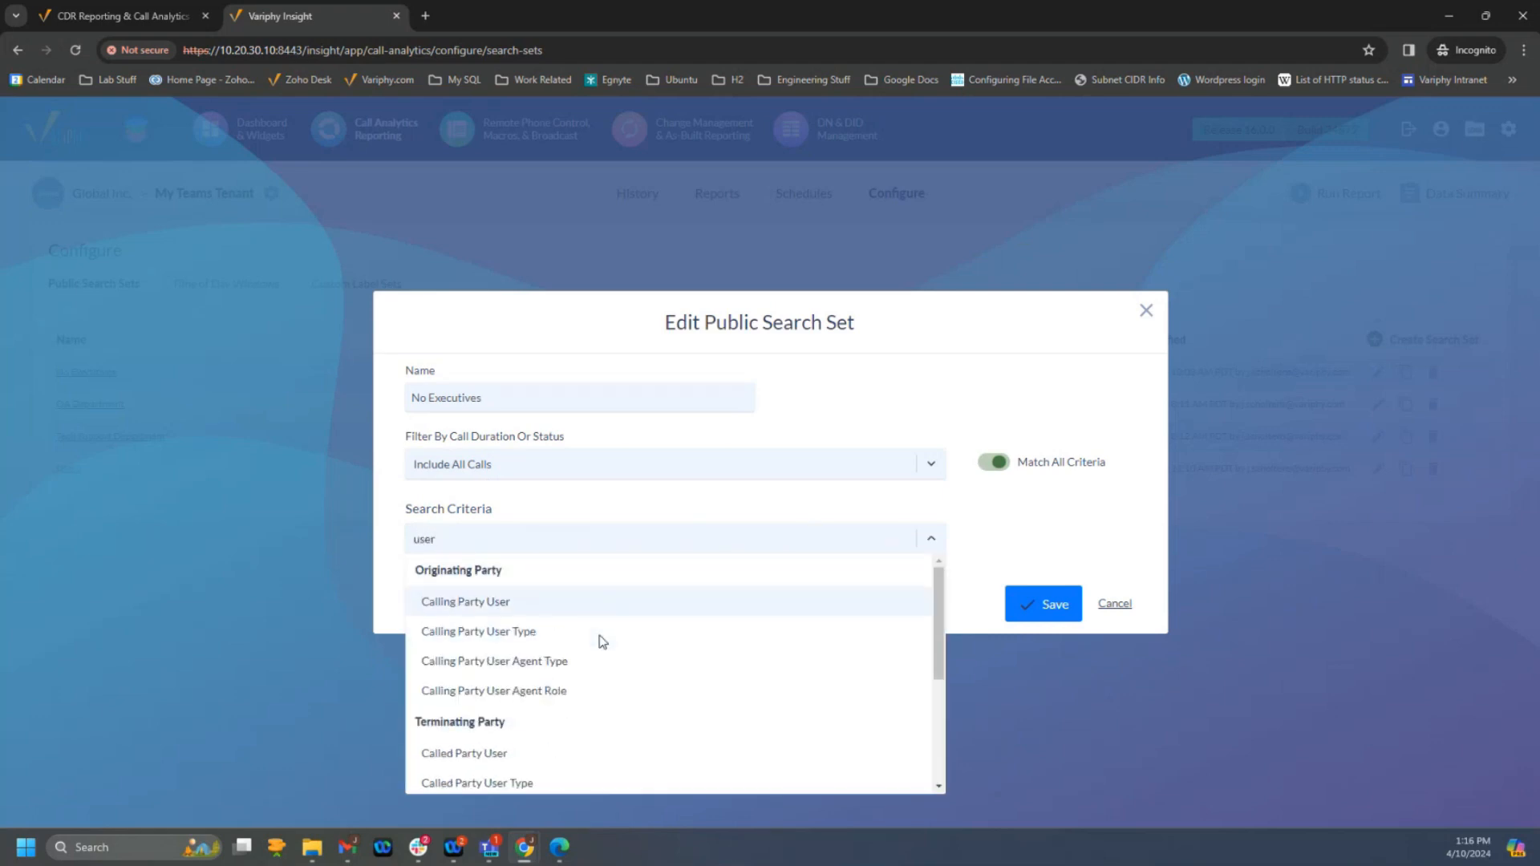
scroll(589, 678, "down", 3)
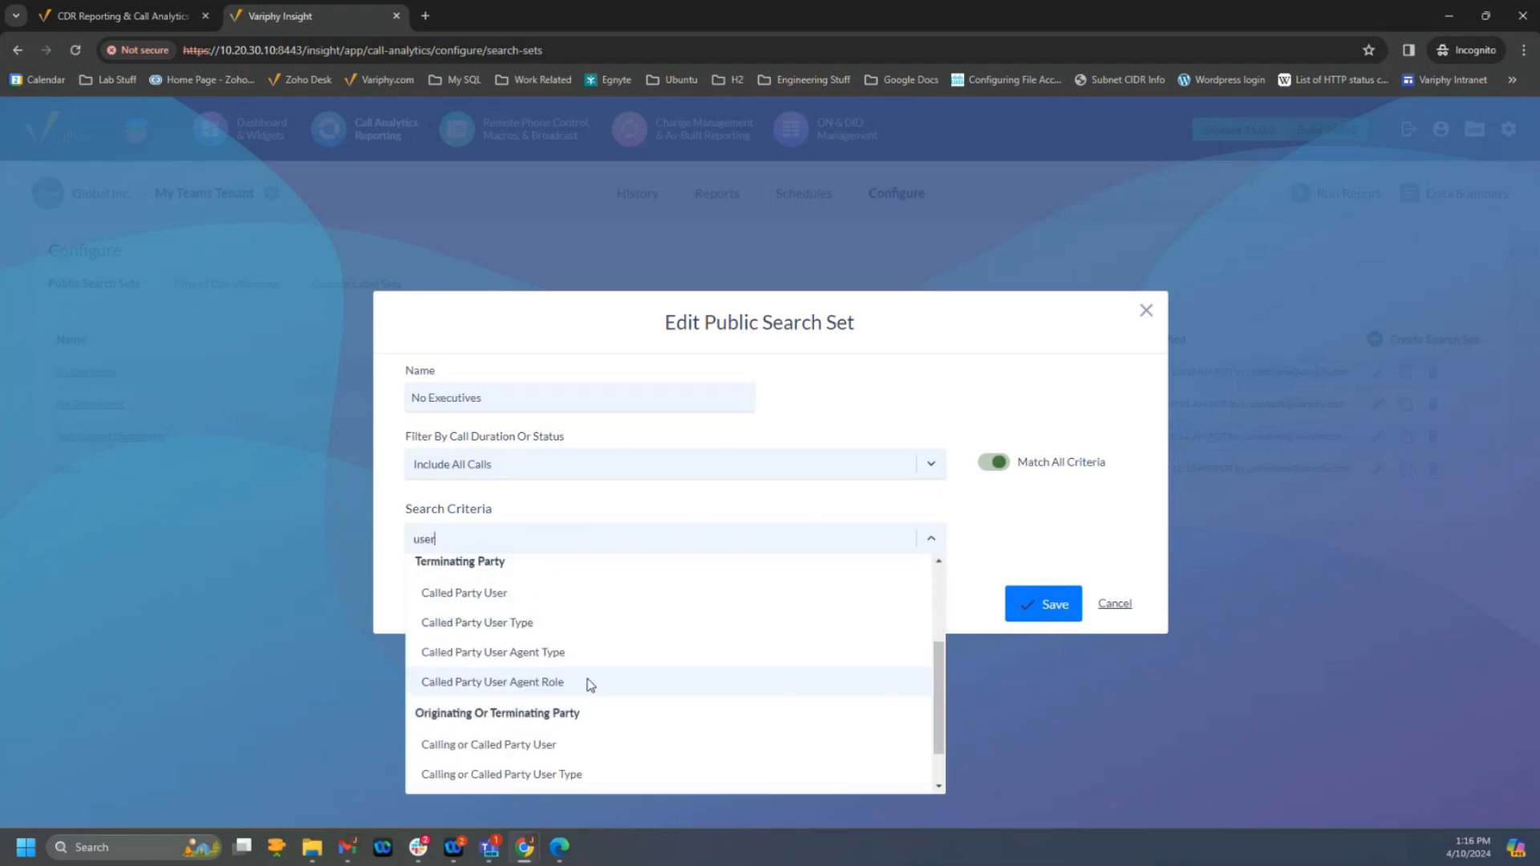
left_click(503, 691)
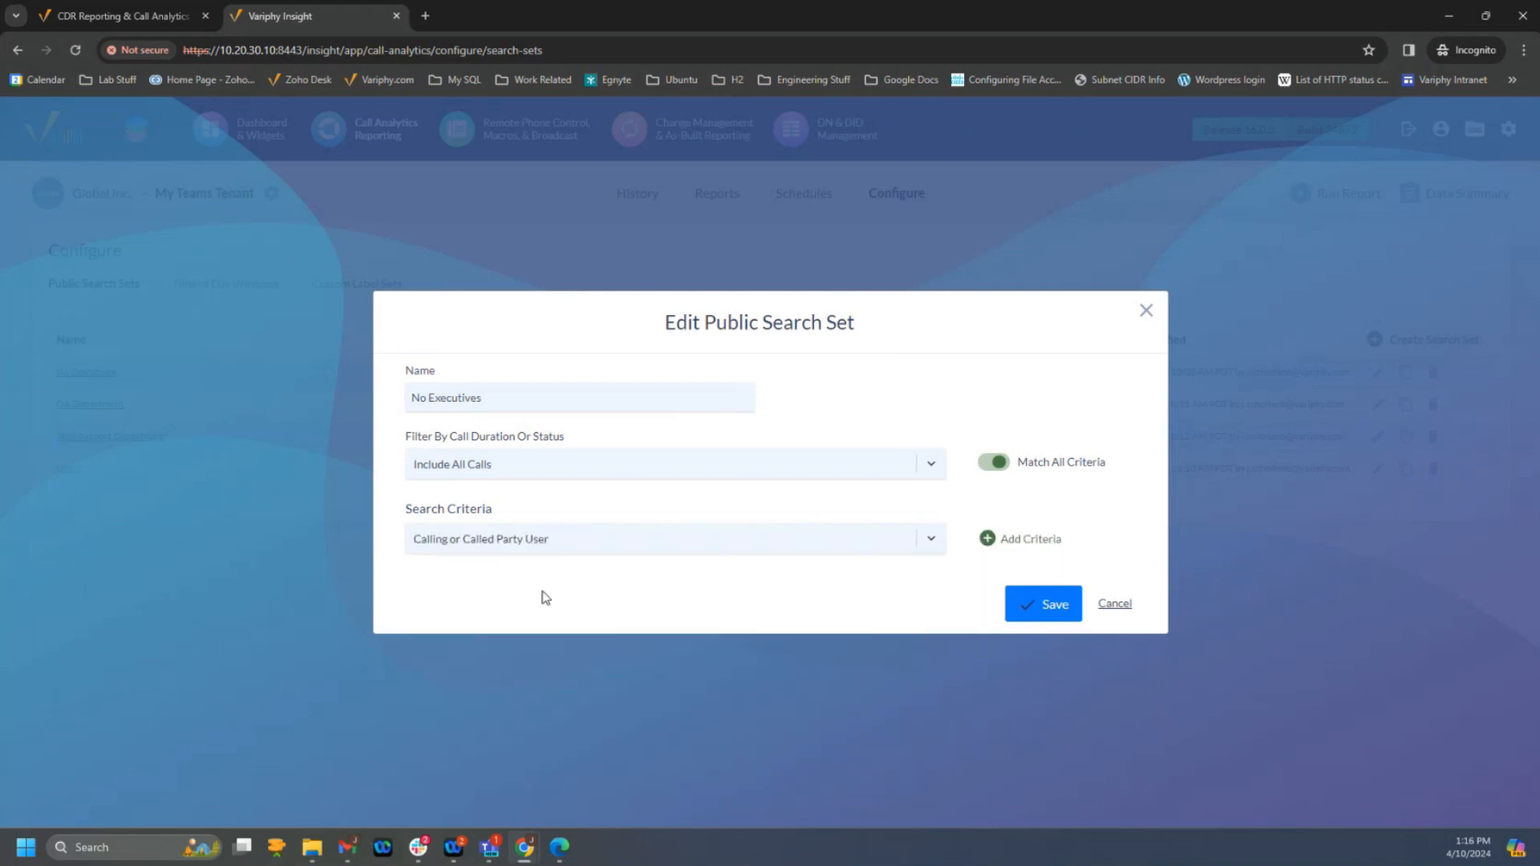
left_click(986, 538)
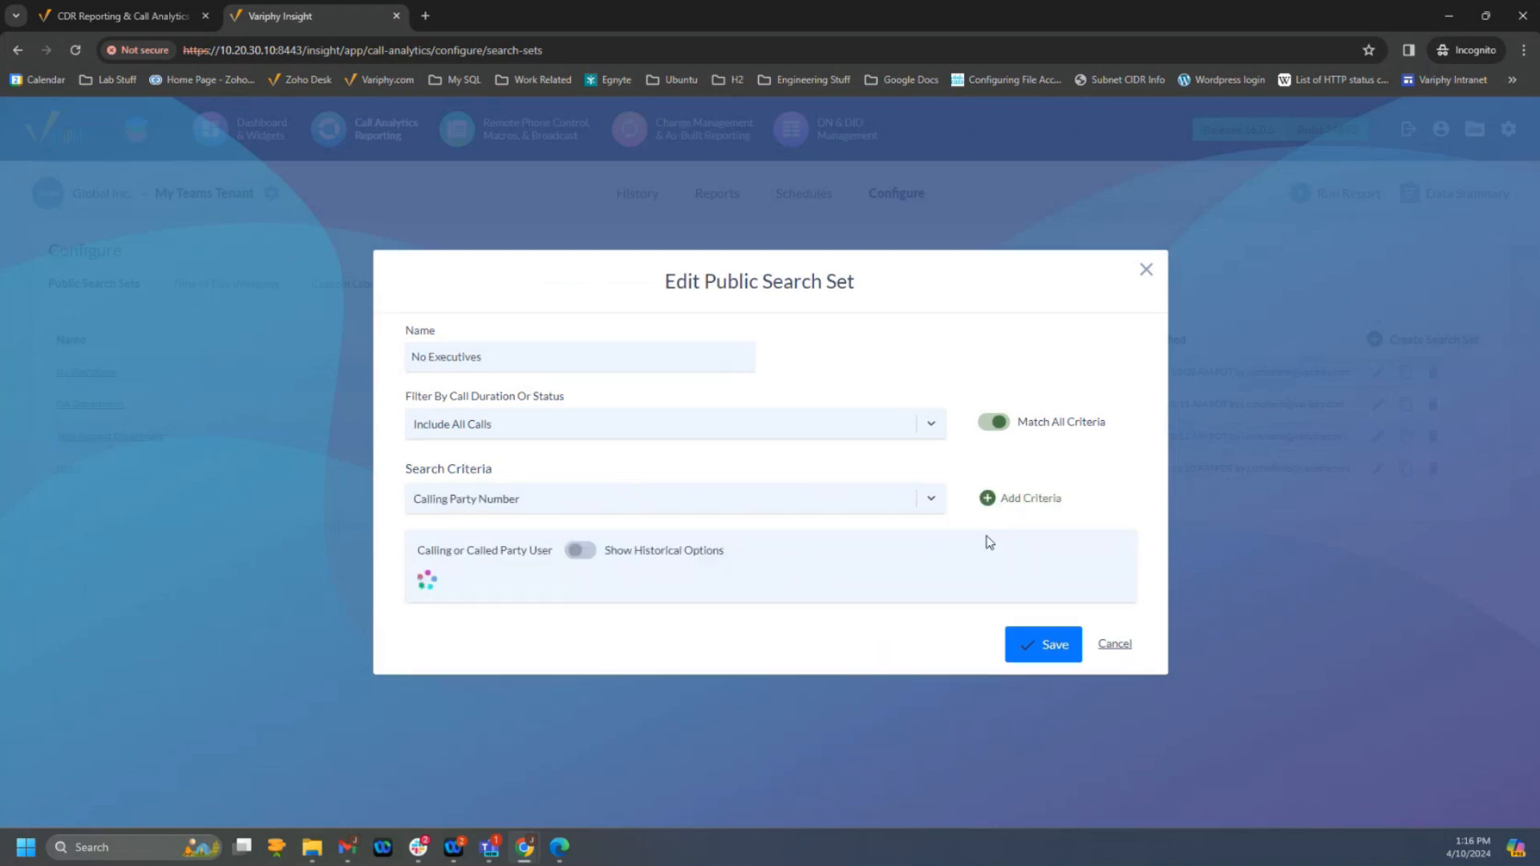
- Set the Calling or Called Party User criterion to "is not" for the executive's user entry and save the search set
left_click(570, 581)
type("vic")
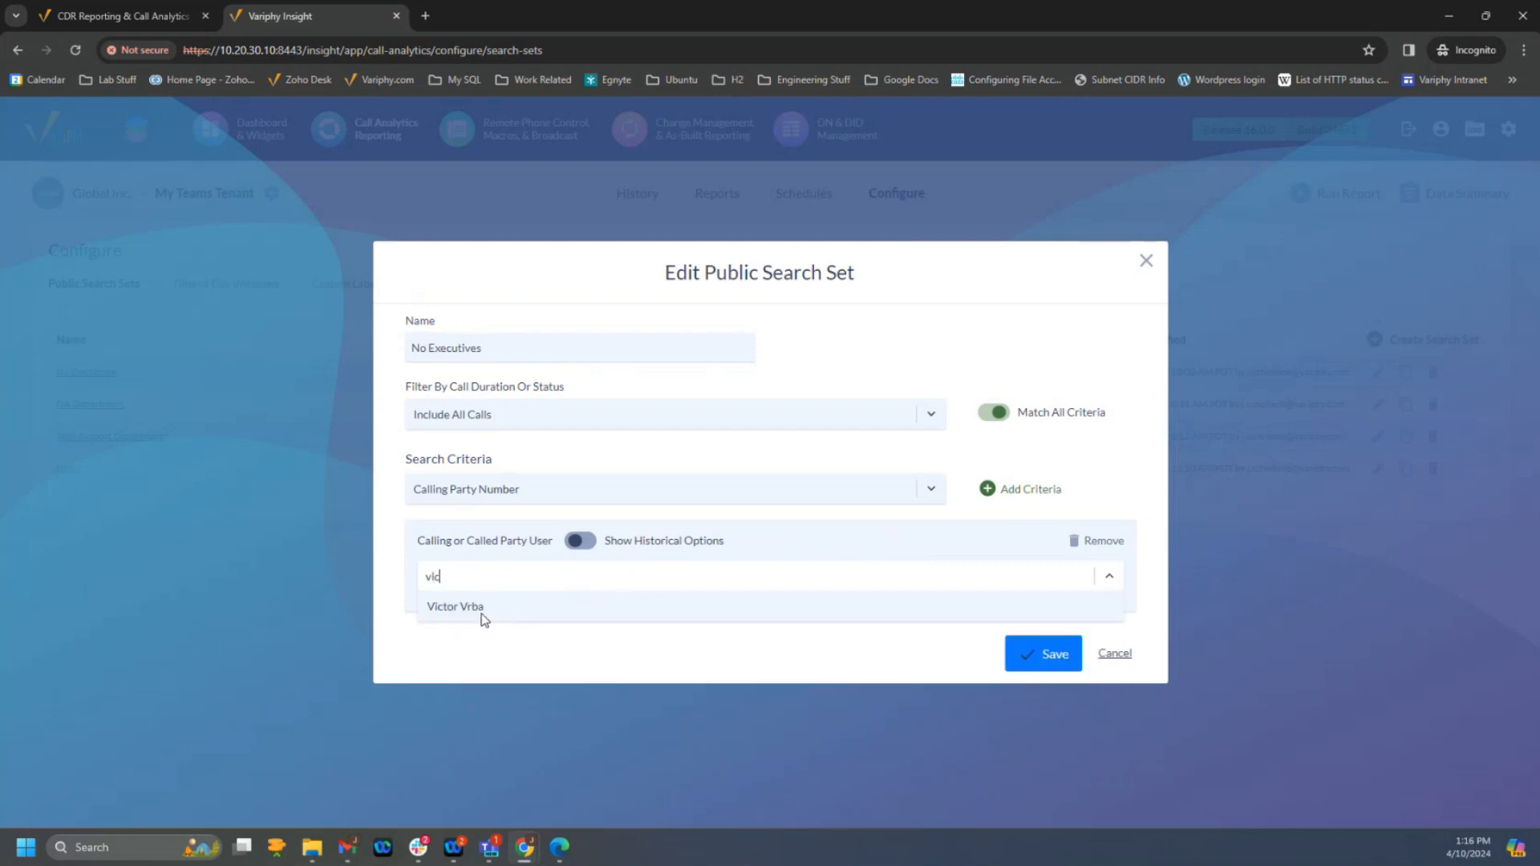
left_click(481, 610)
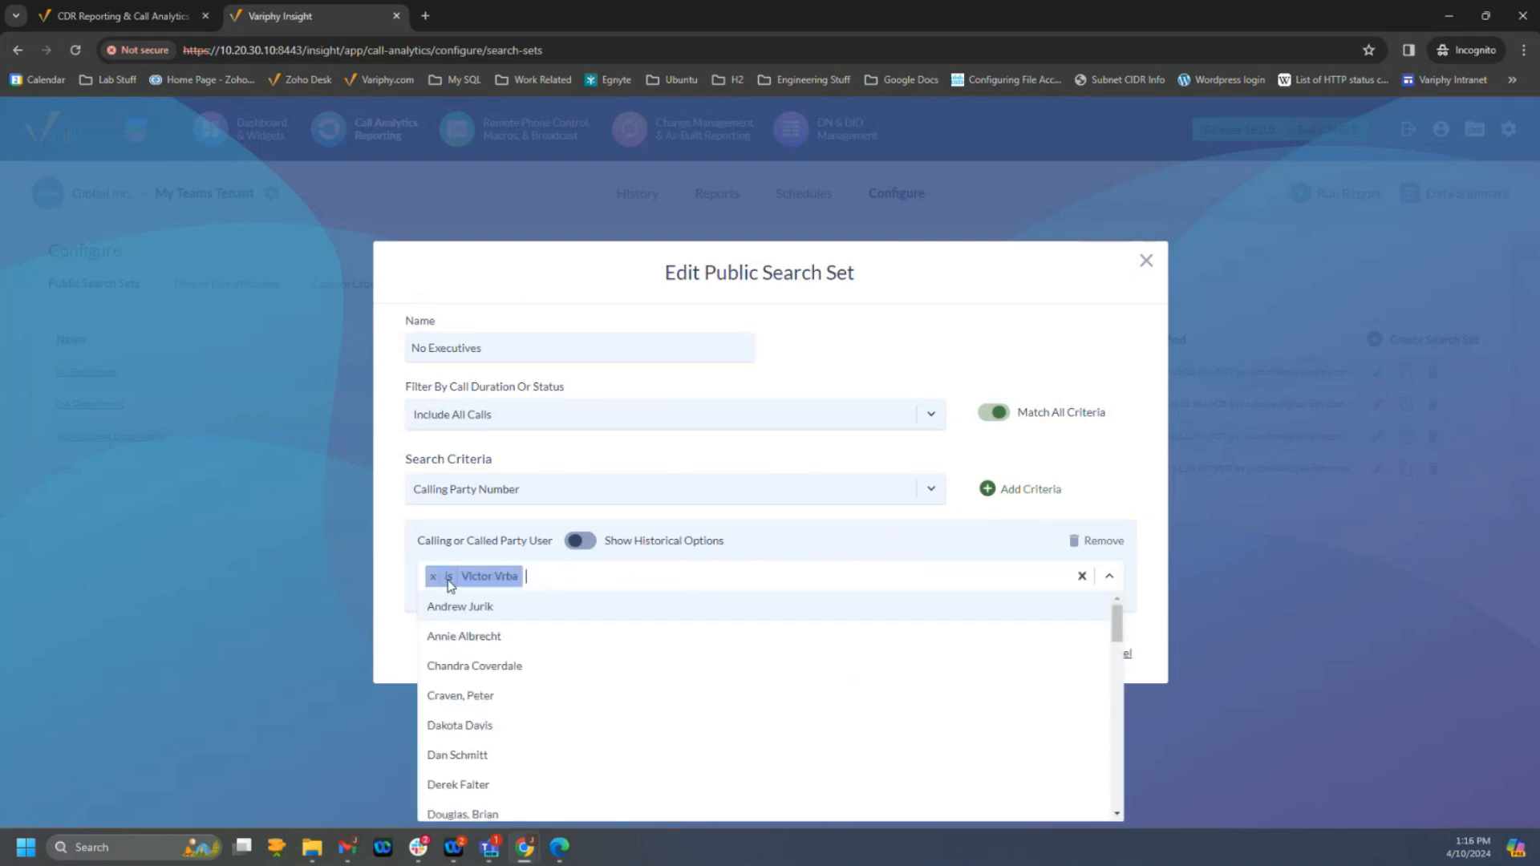
left_click(582, 584)
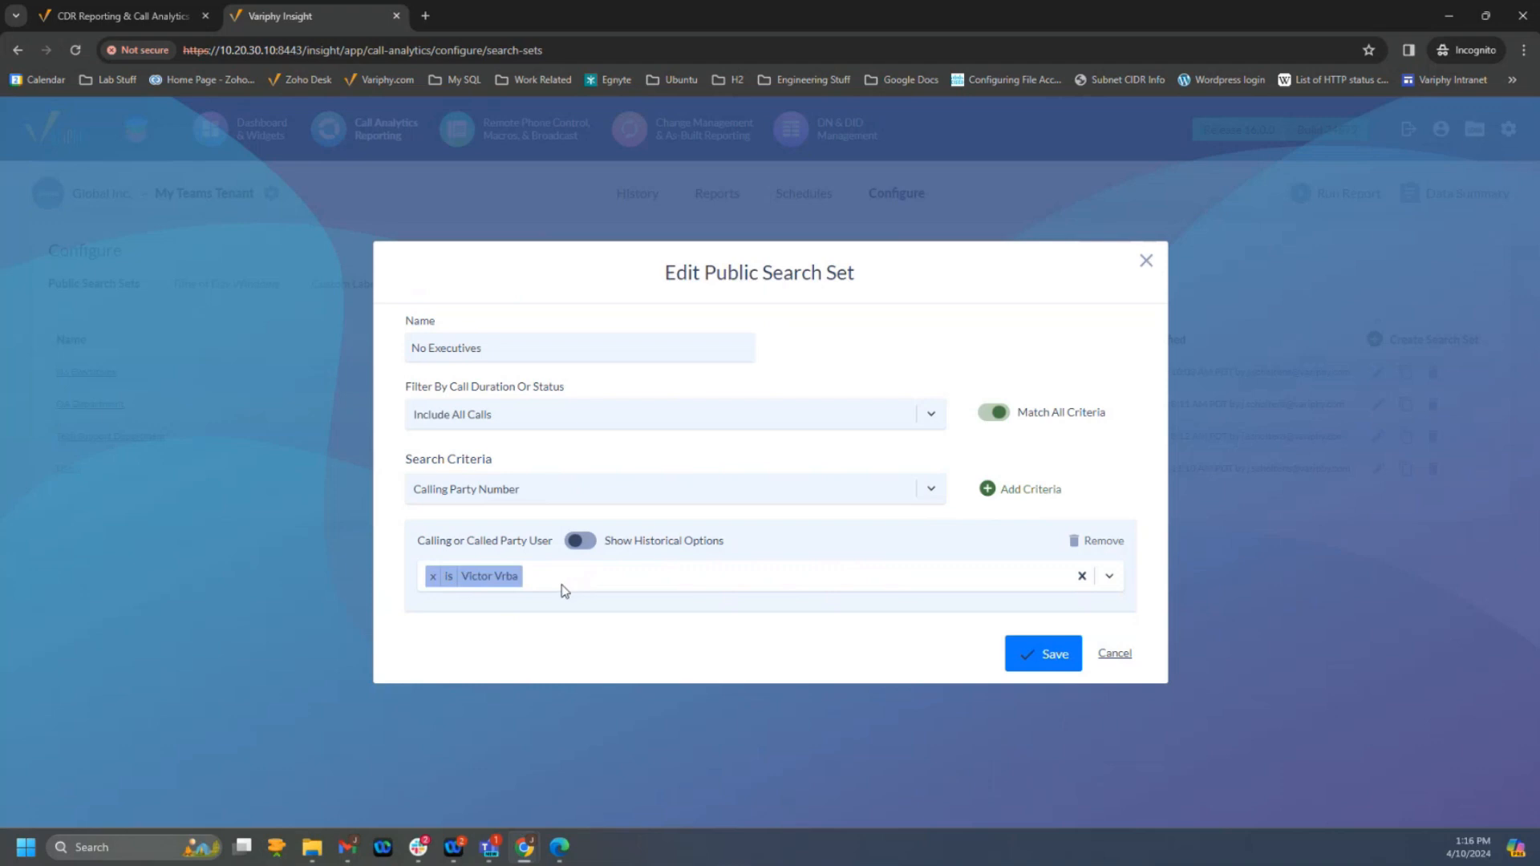
left_click(453, 583)
left_click(1049, 662)
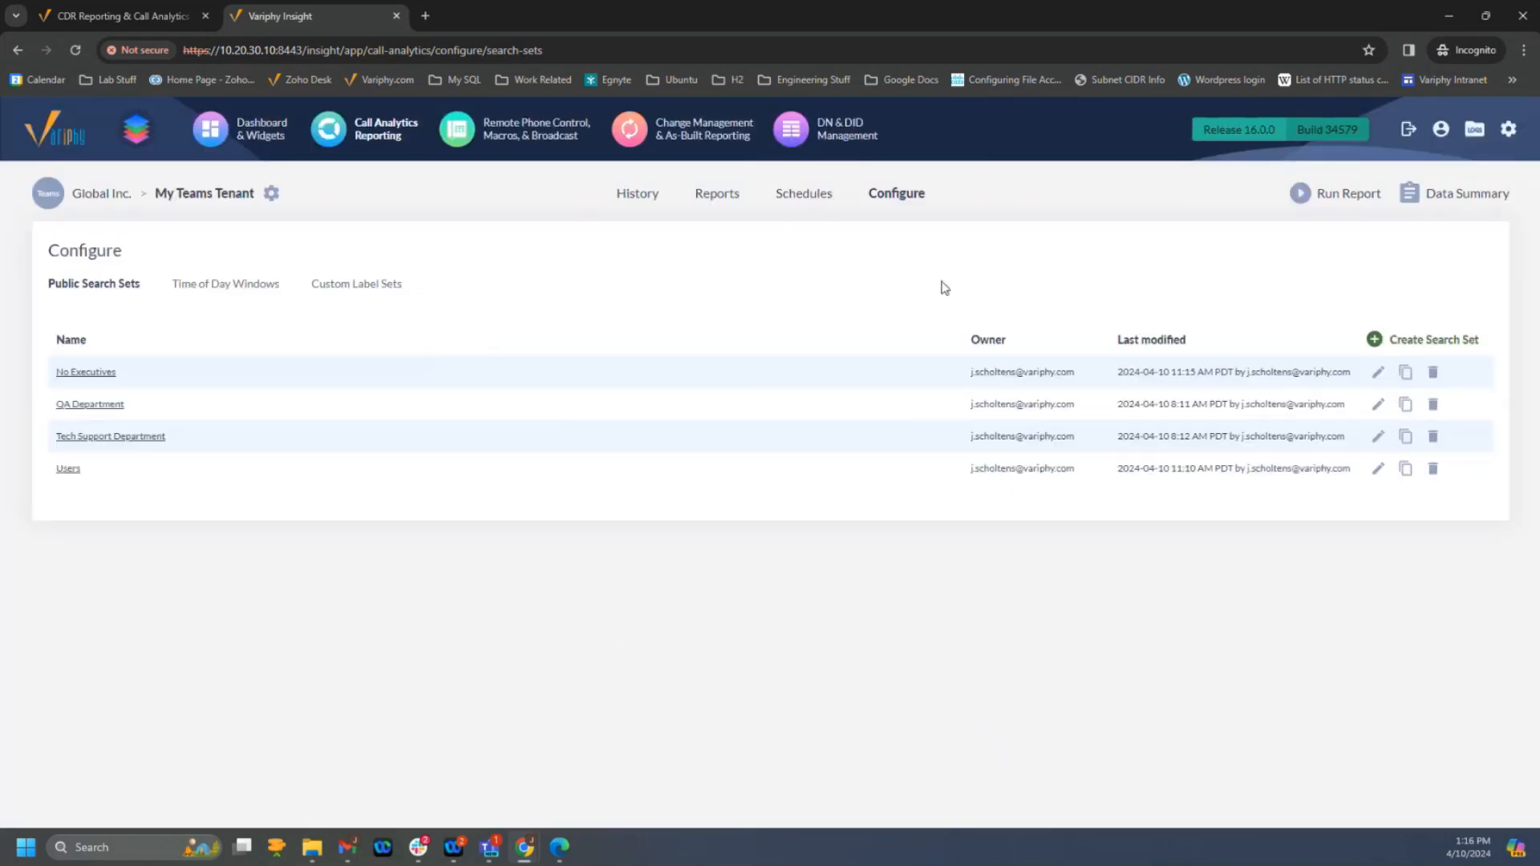
- Open the restricted non-admin user's account for editing from User Accounts & Groups
mouse_move(1508, 130)
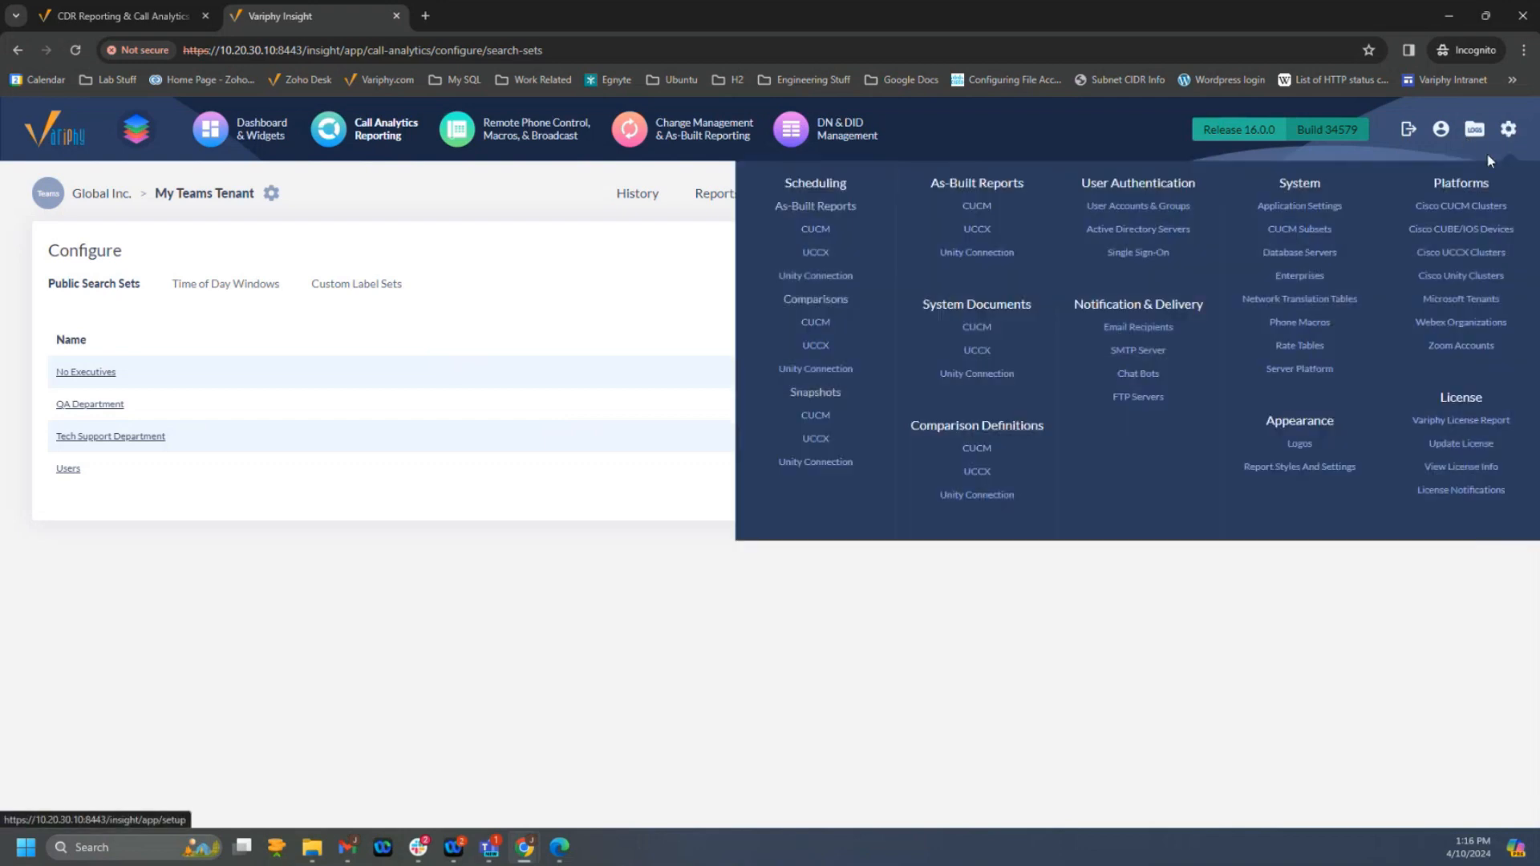
left_click(1140, 210)
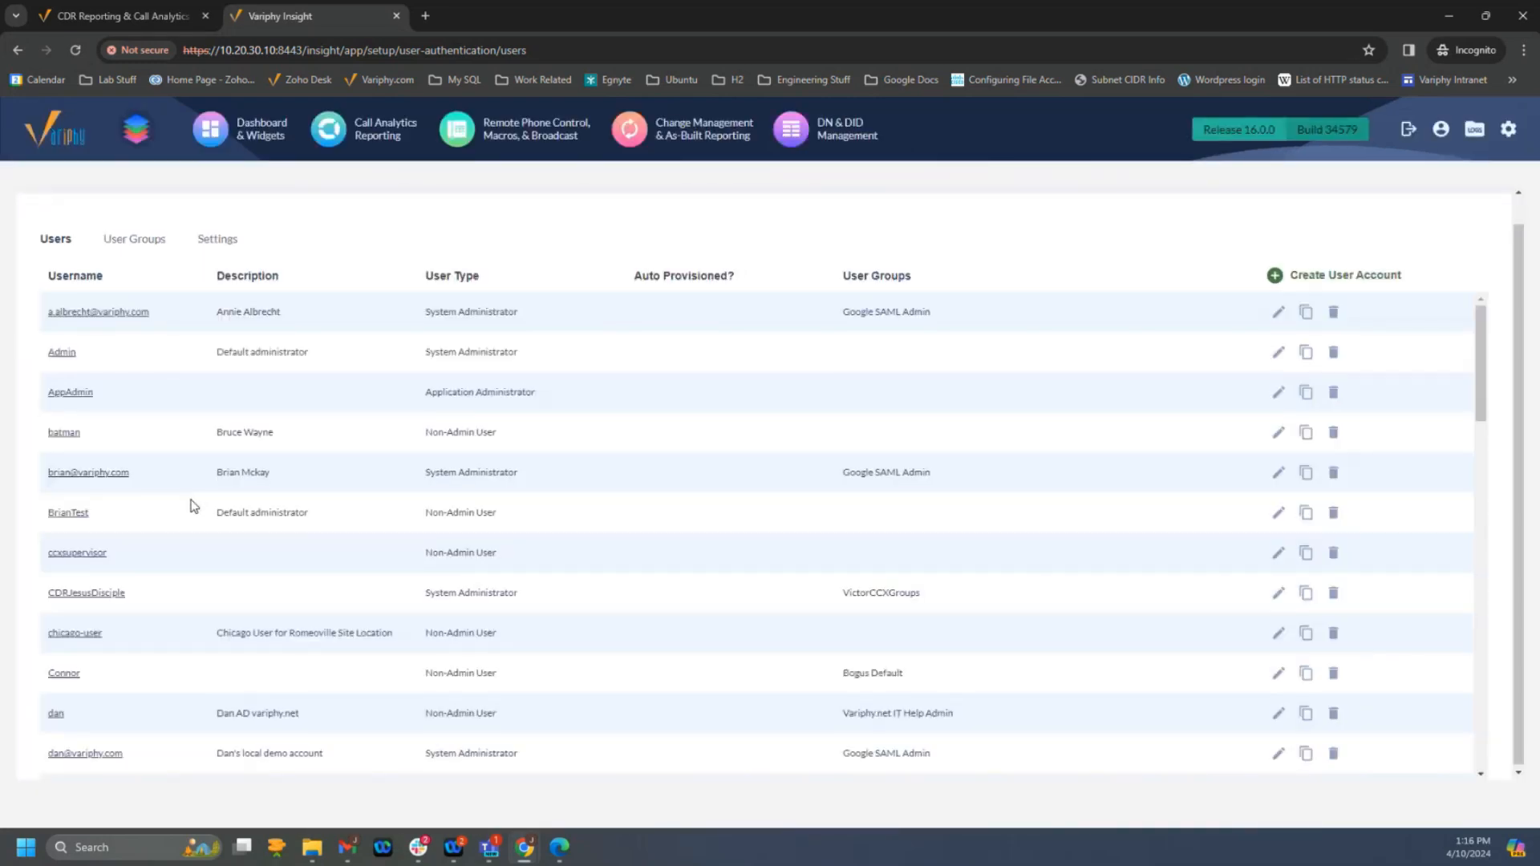
scroll(181, 506, "down", 7)
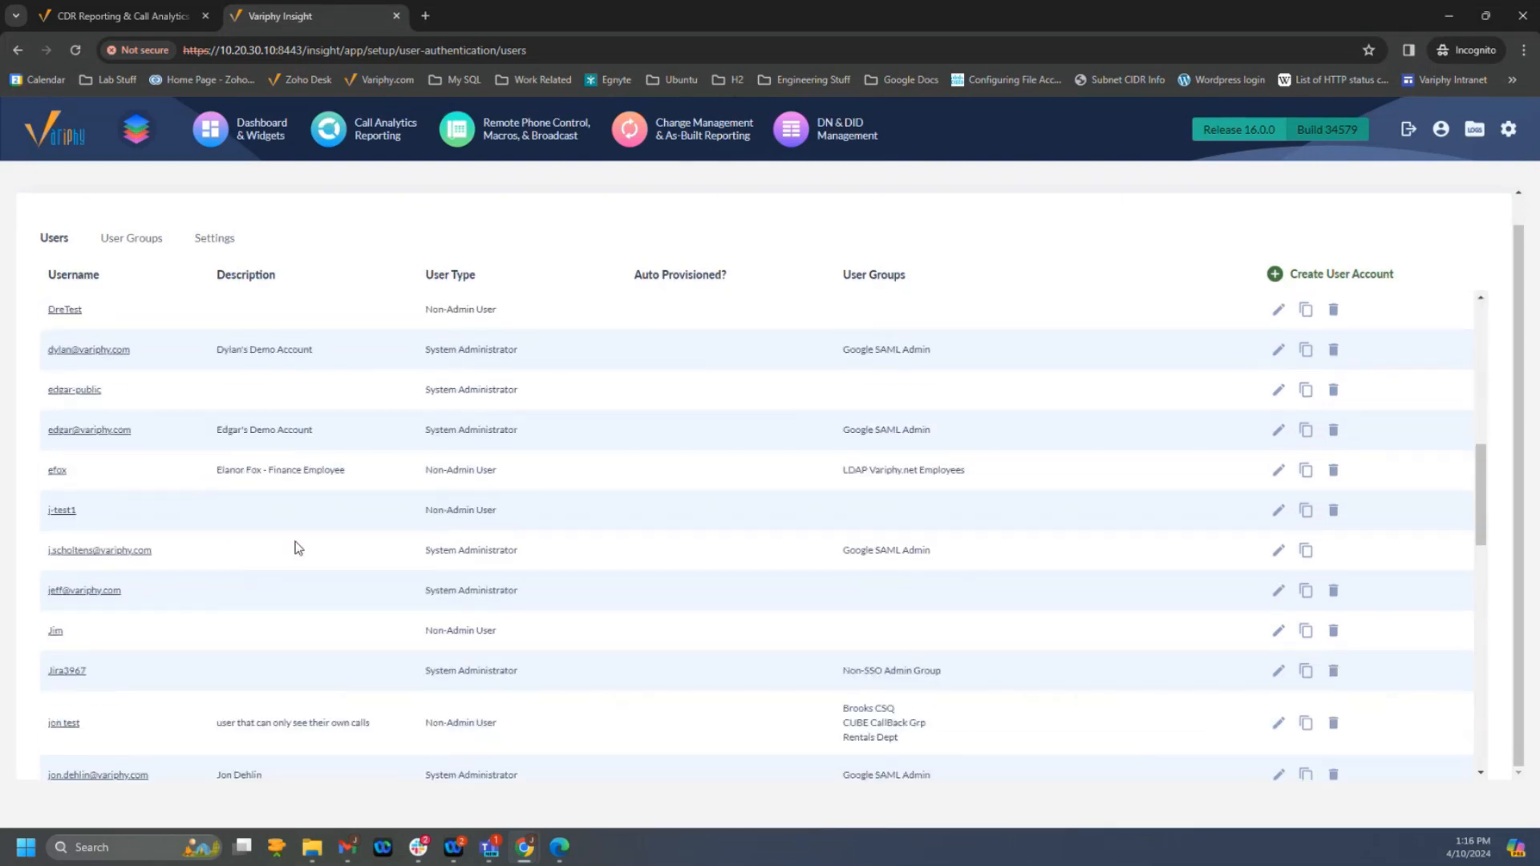
left_click(55, 591)
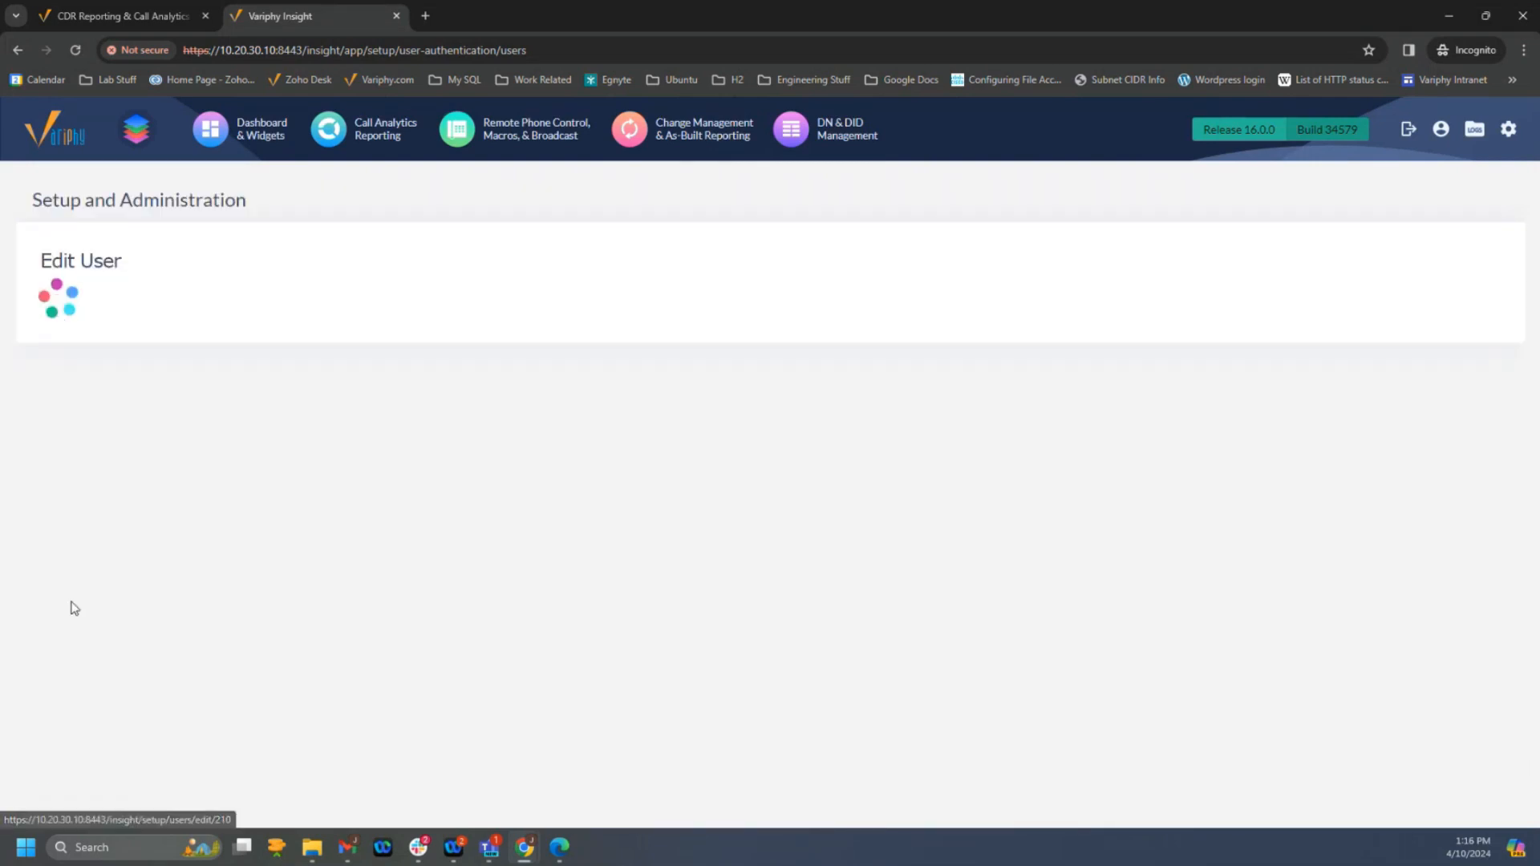
- Replace the QA Department search set restriction with No Executives in the My Teams Tenant privileges and save the user
scroll(376, 683, "down", 10)
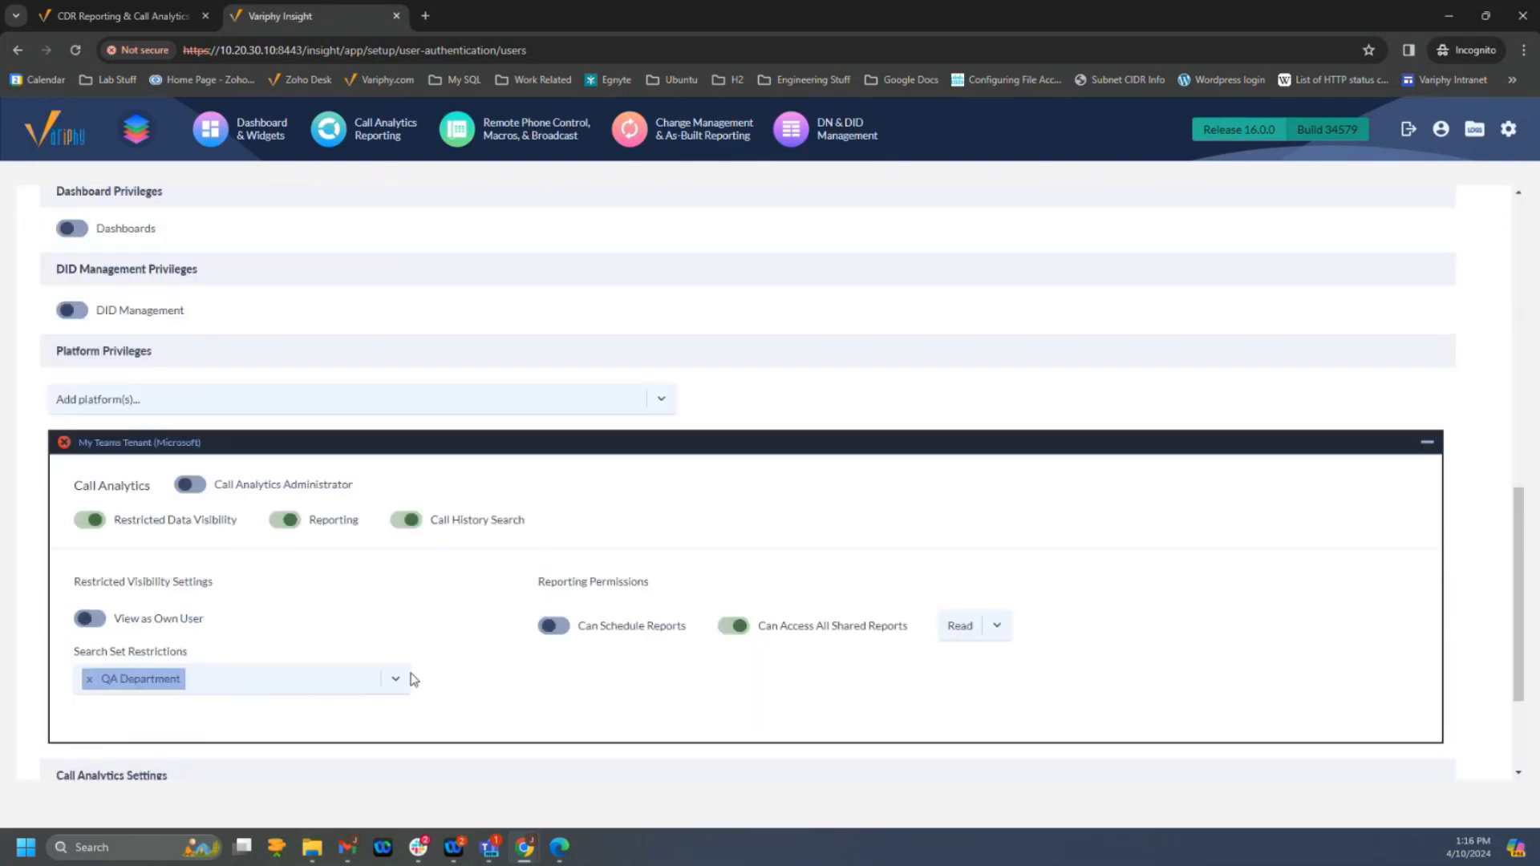
left_click(90, 679)
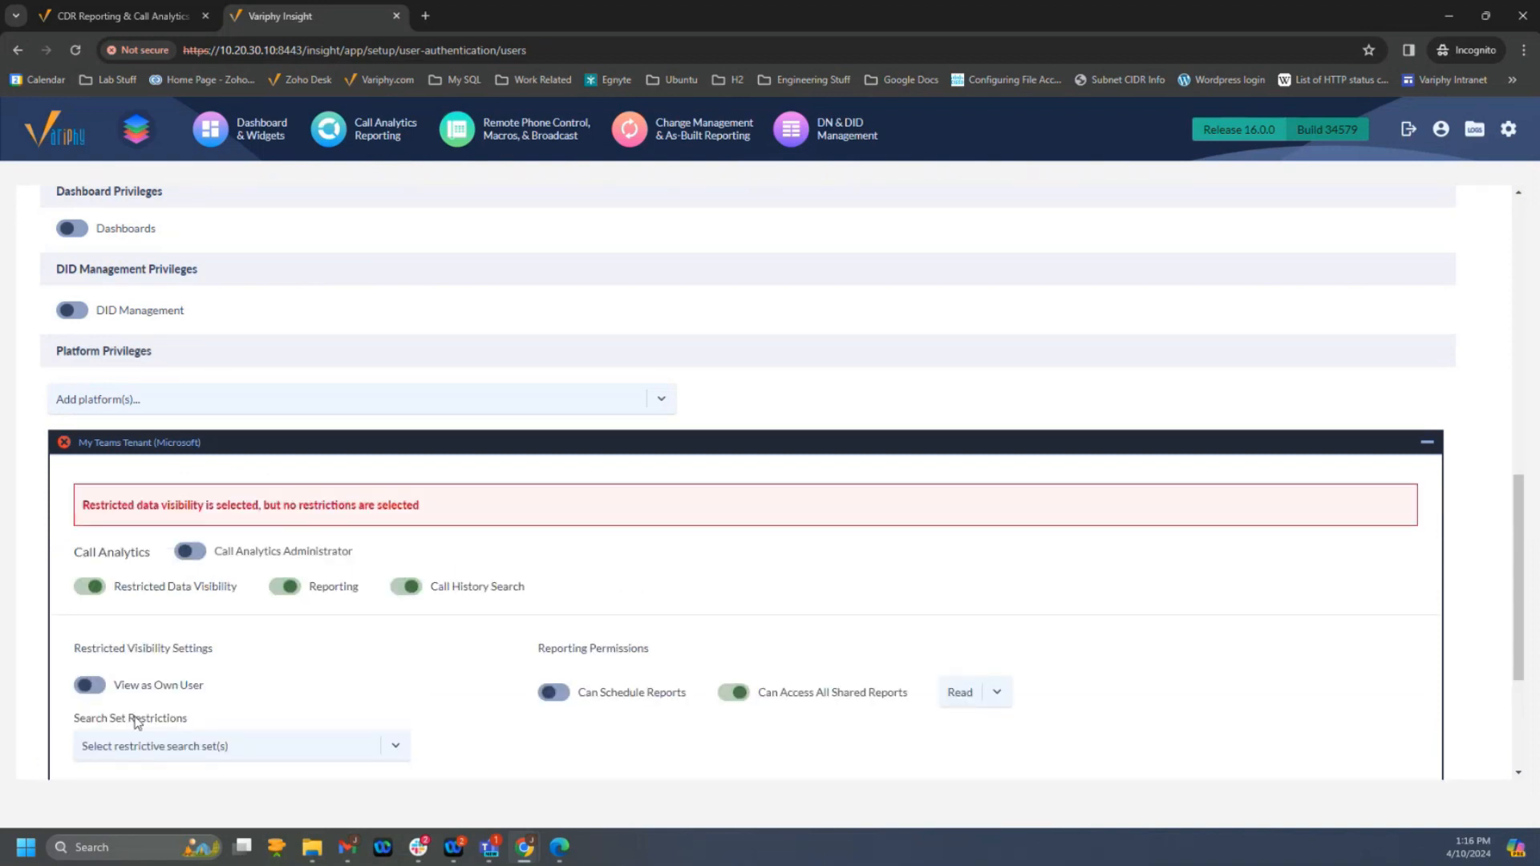
left_click(182, 746)
left_click(114, 626)
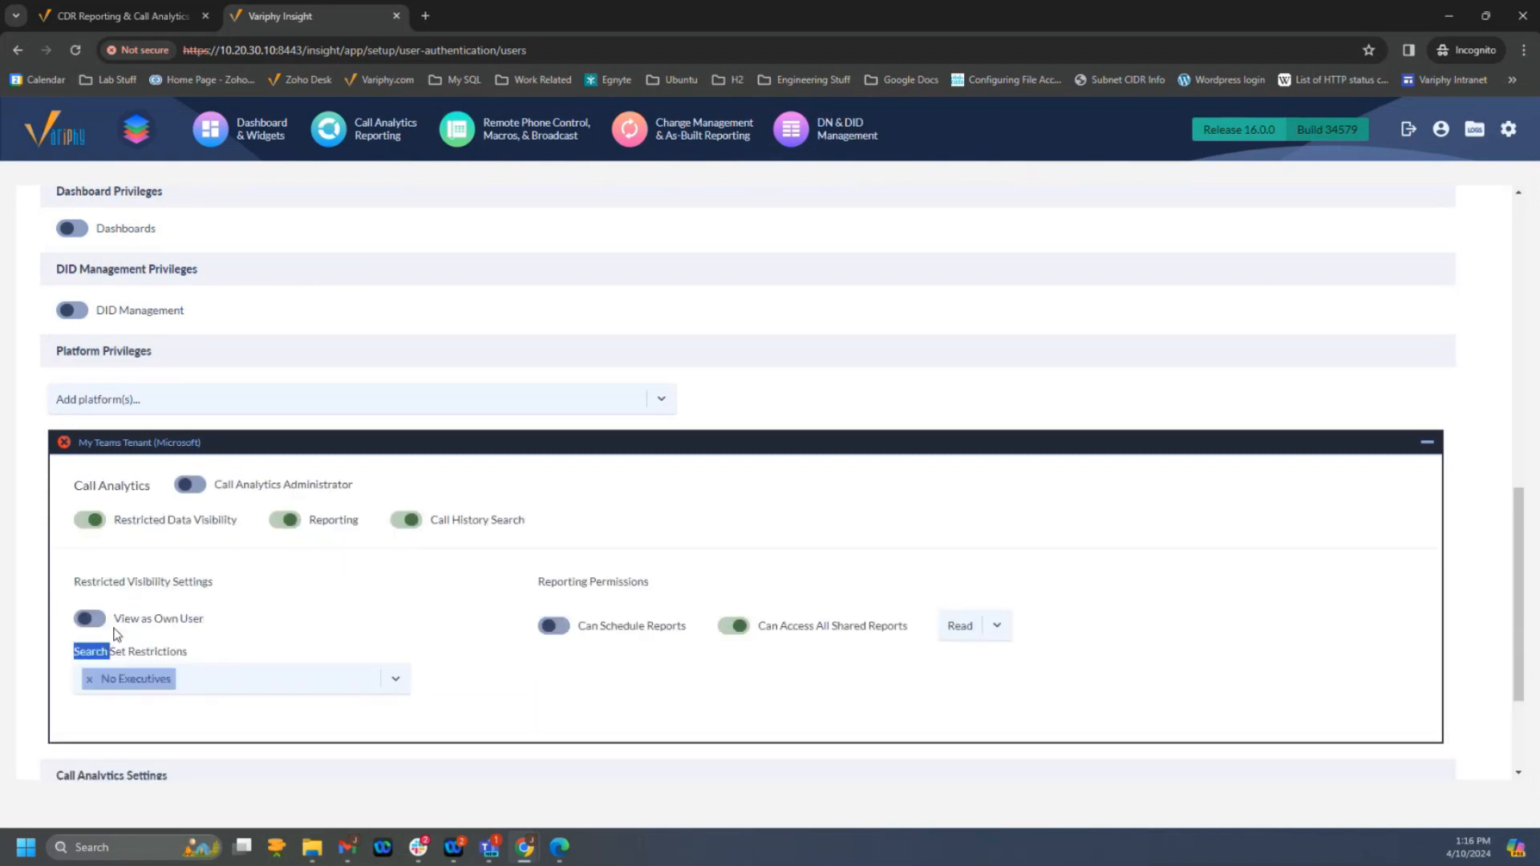
scroll(469, 738, "down", 1)
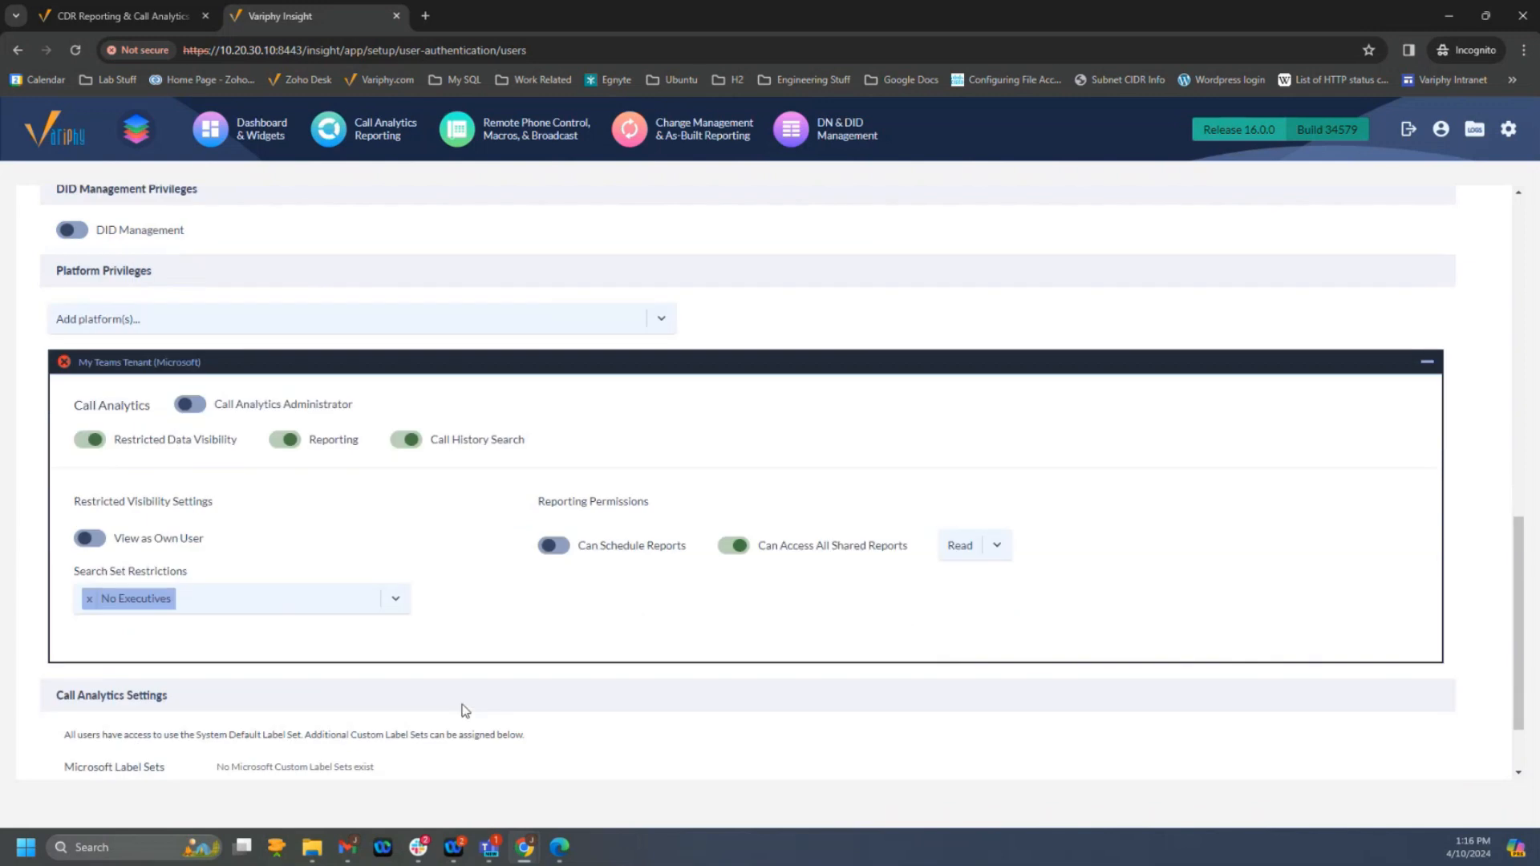
scroll(266, 725, "down", 1)
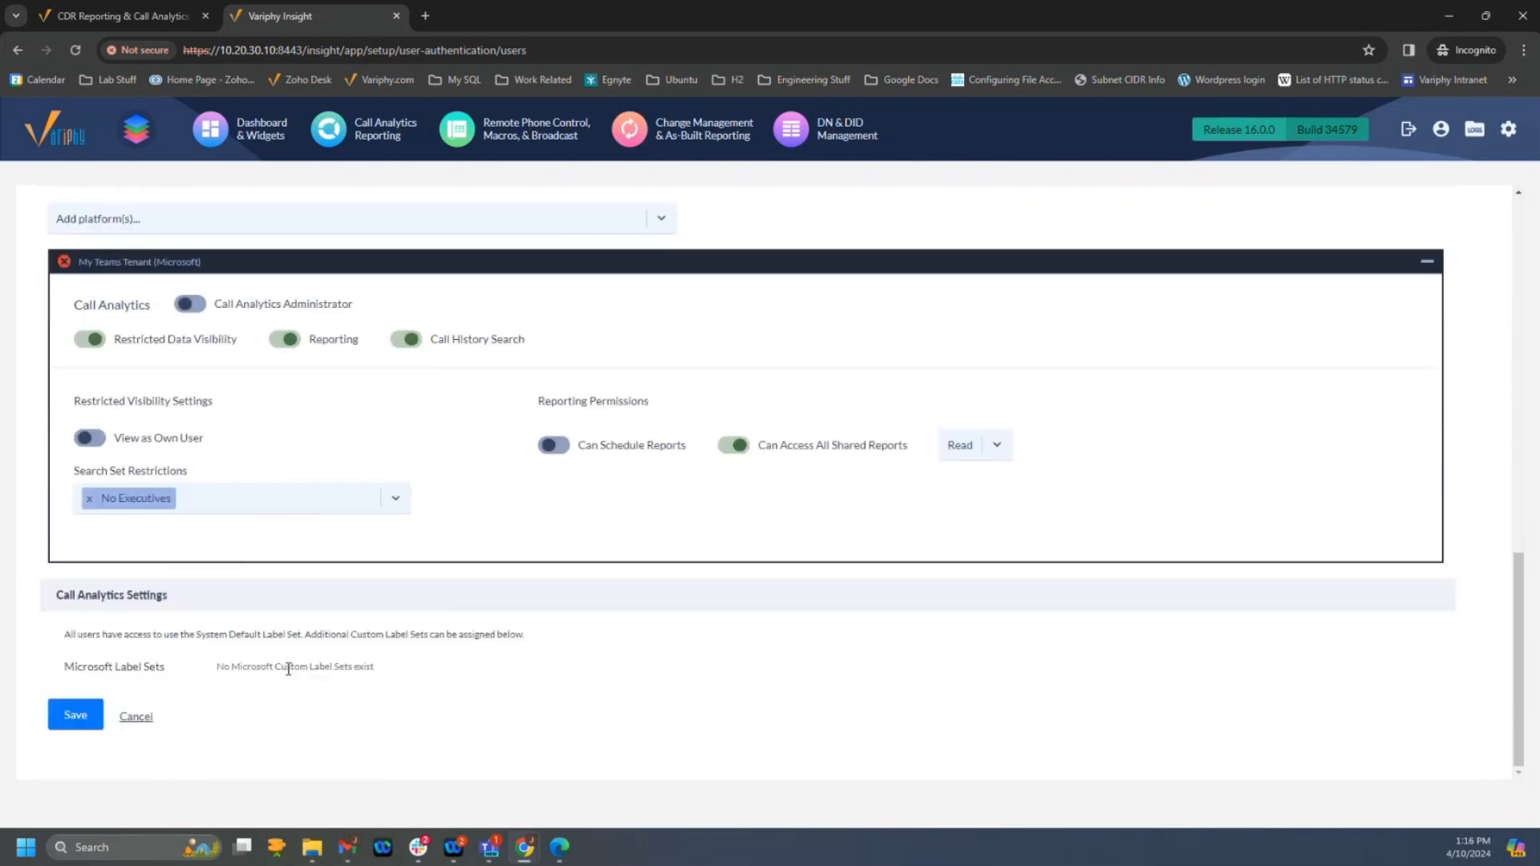
left_click(71, 715)
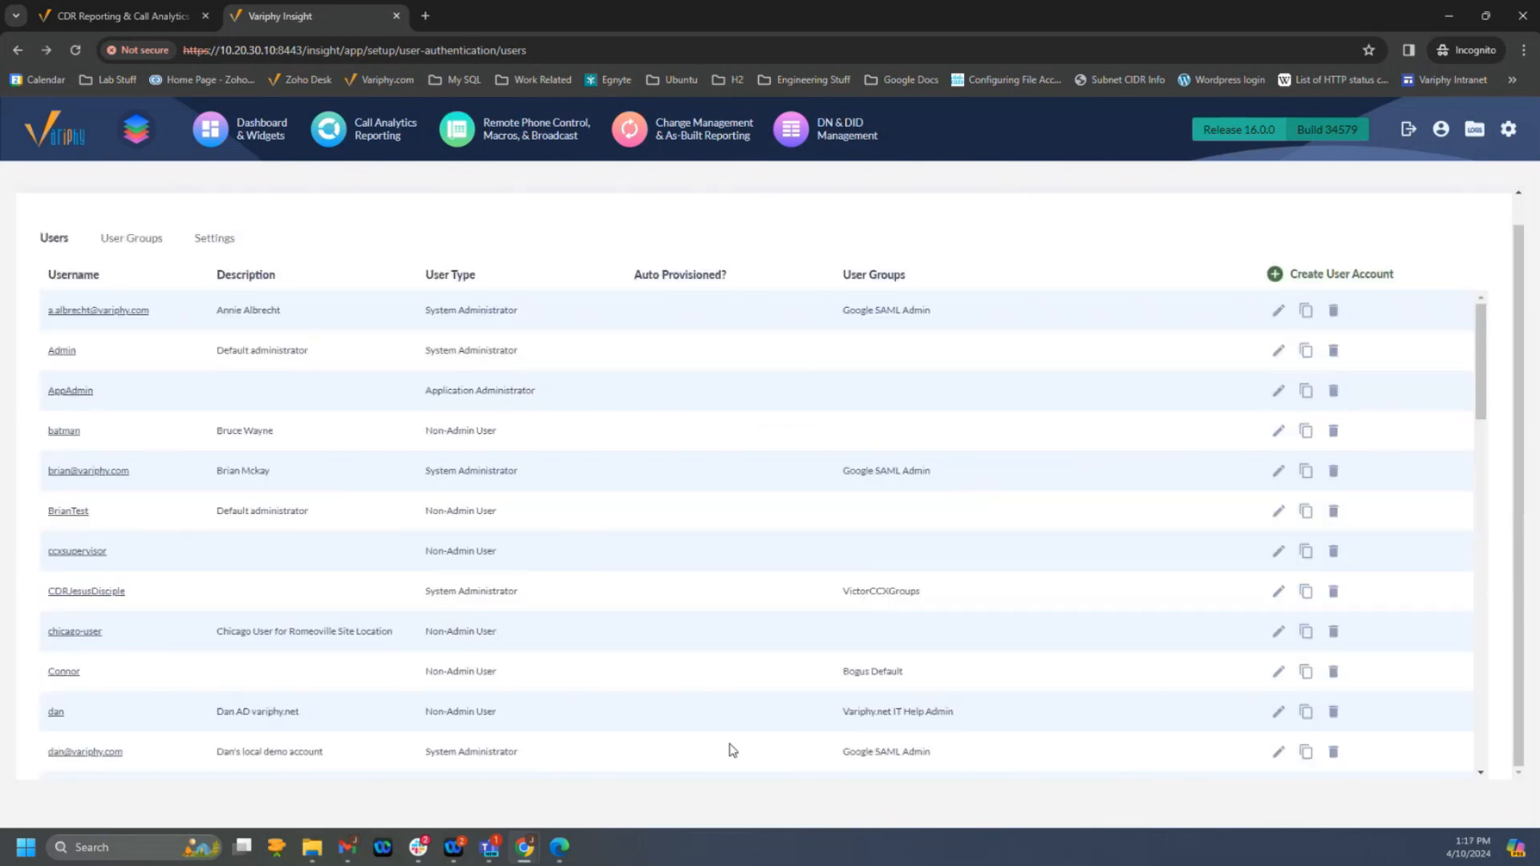
- Switch to Microsoft Edge, rerun the restricted user's Total Calls search, and examine the calling and called parties throughout the results
left_click(559, 848)
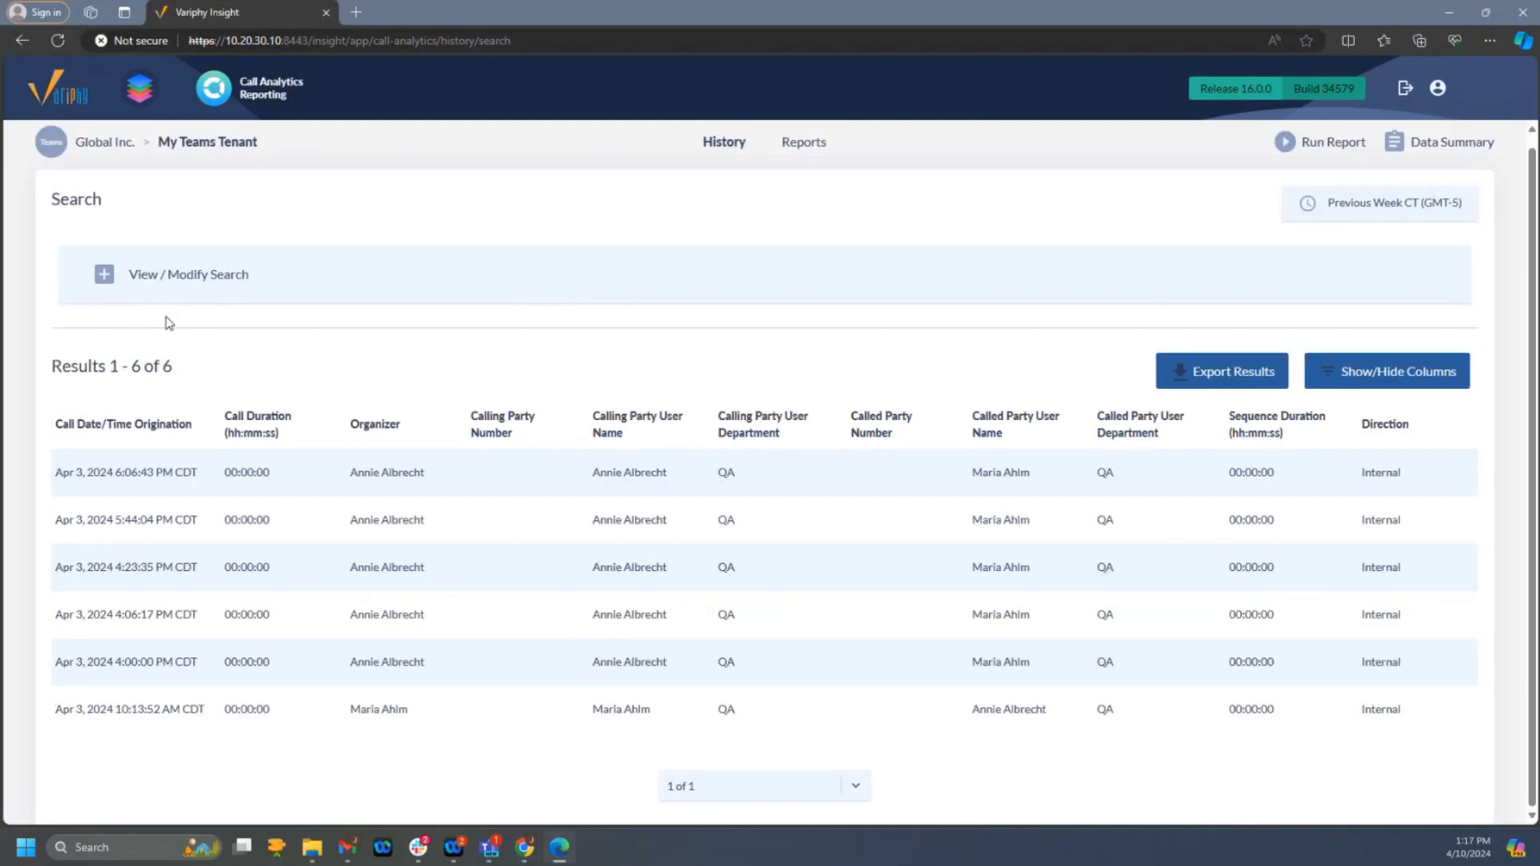
left_click(105, 275)
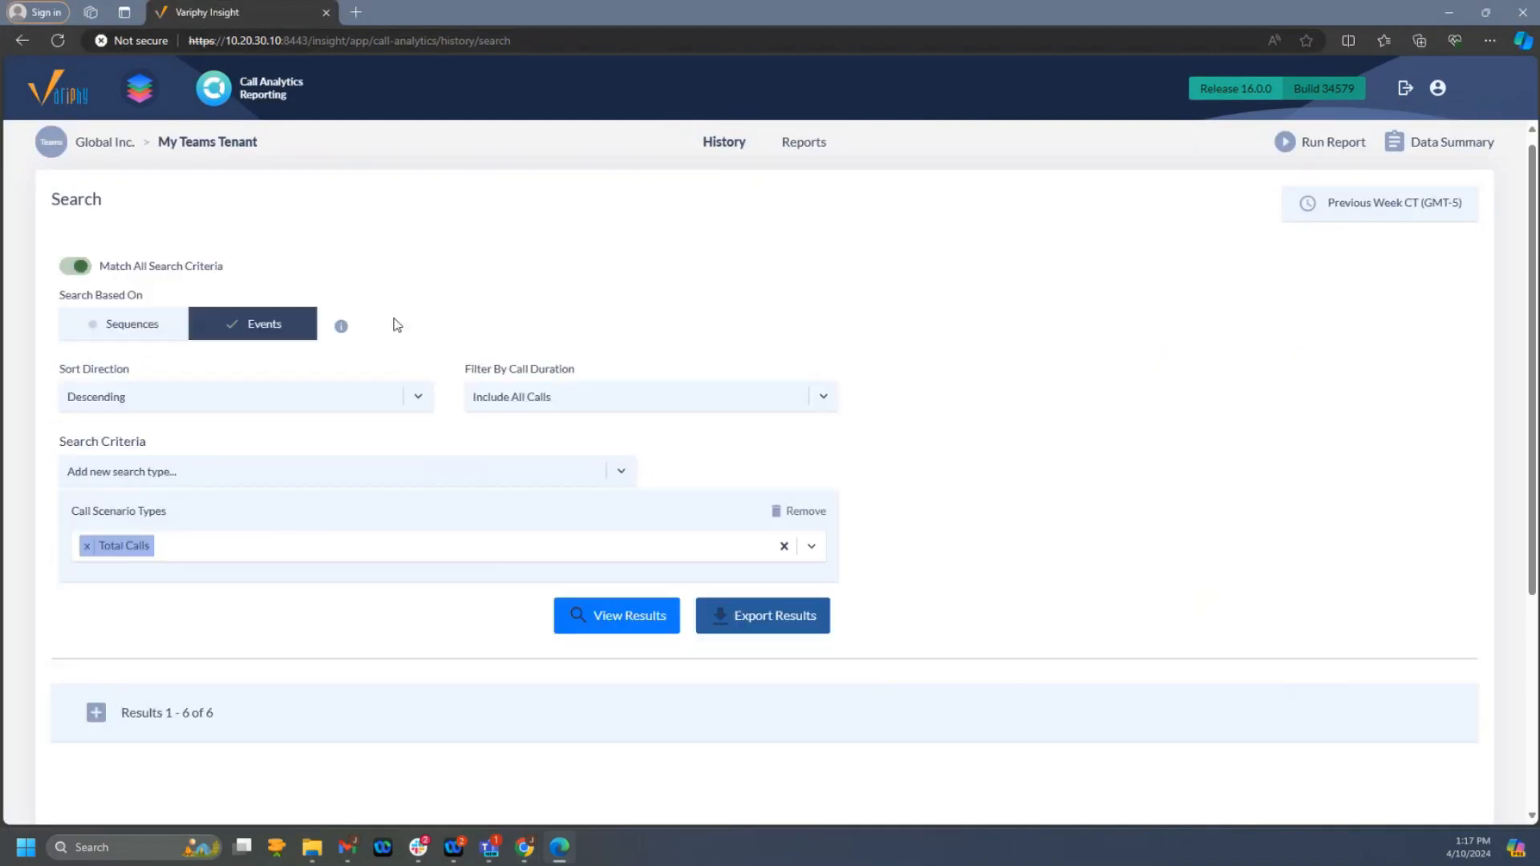
left_click(618, 624)
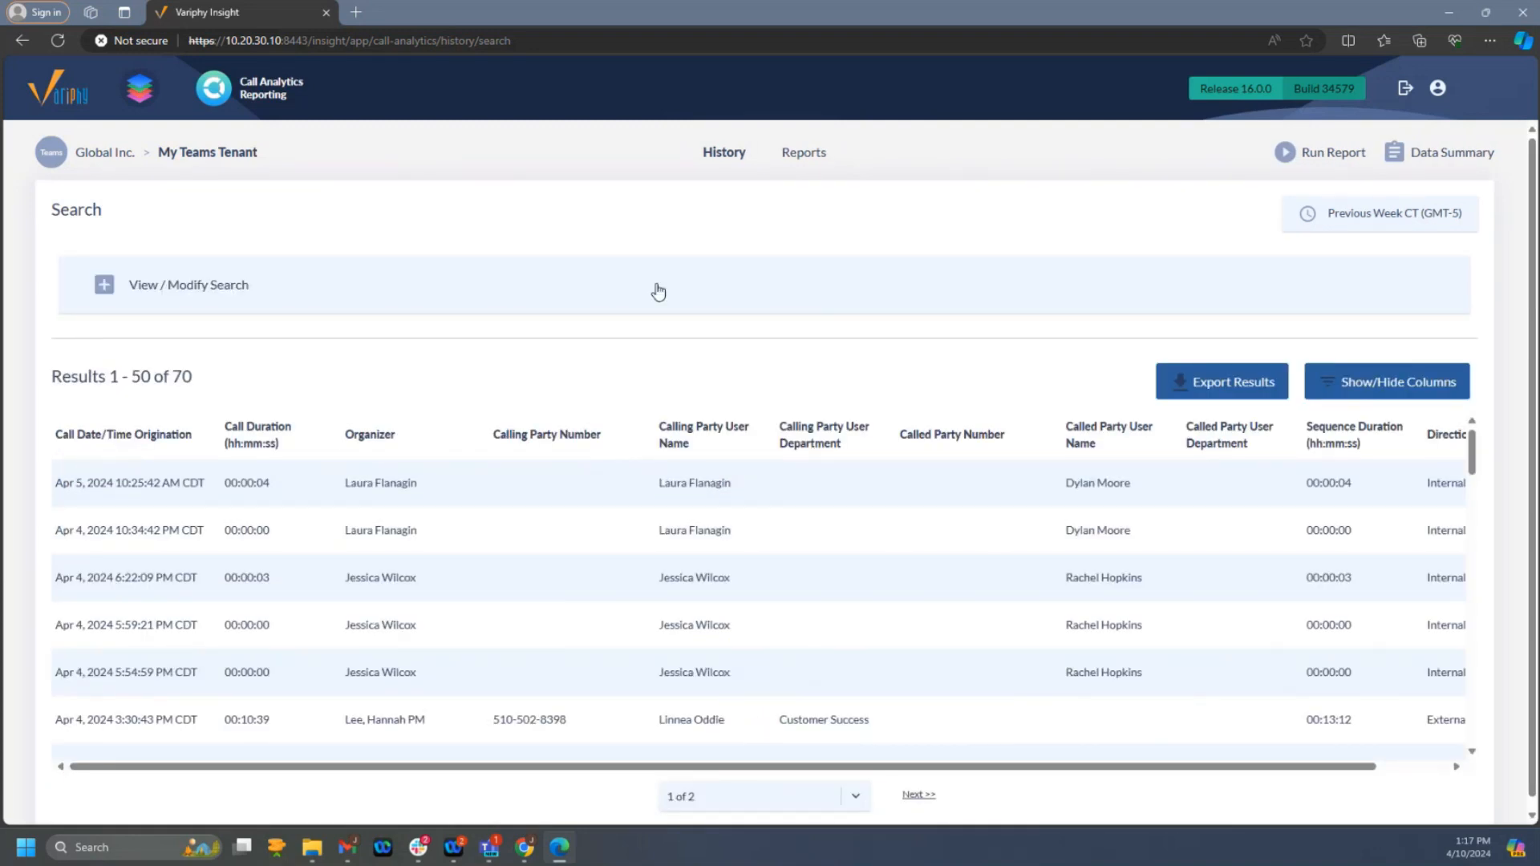
double_click(182, 377)
scroll(658, 522, "down", 5)
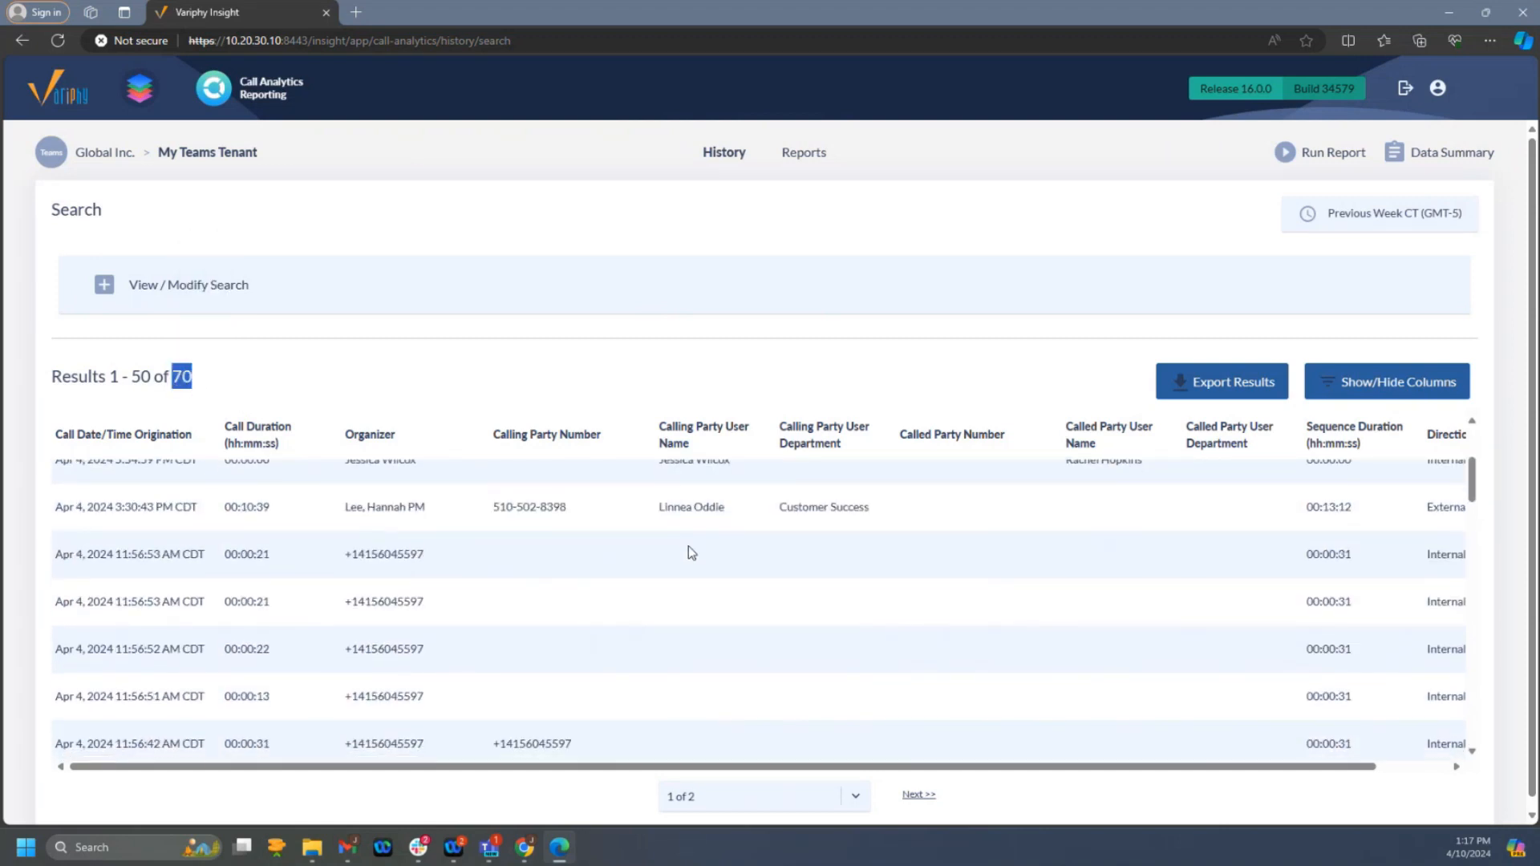
scroll(706, 569, "down", 3)
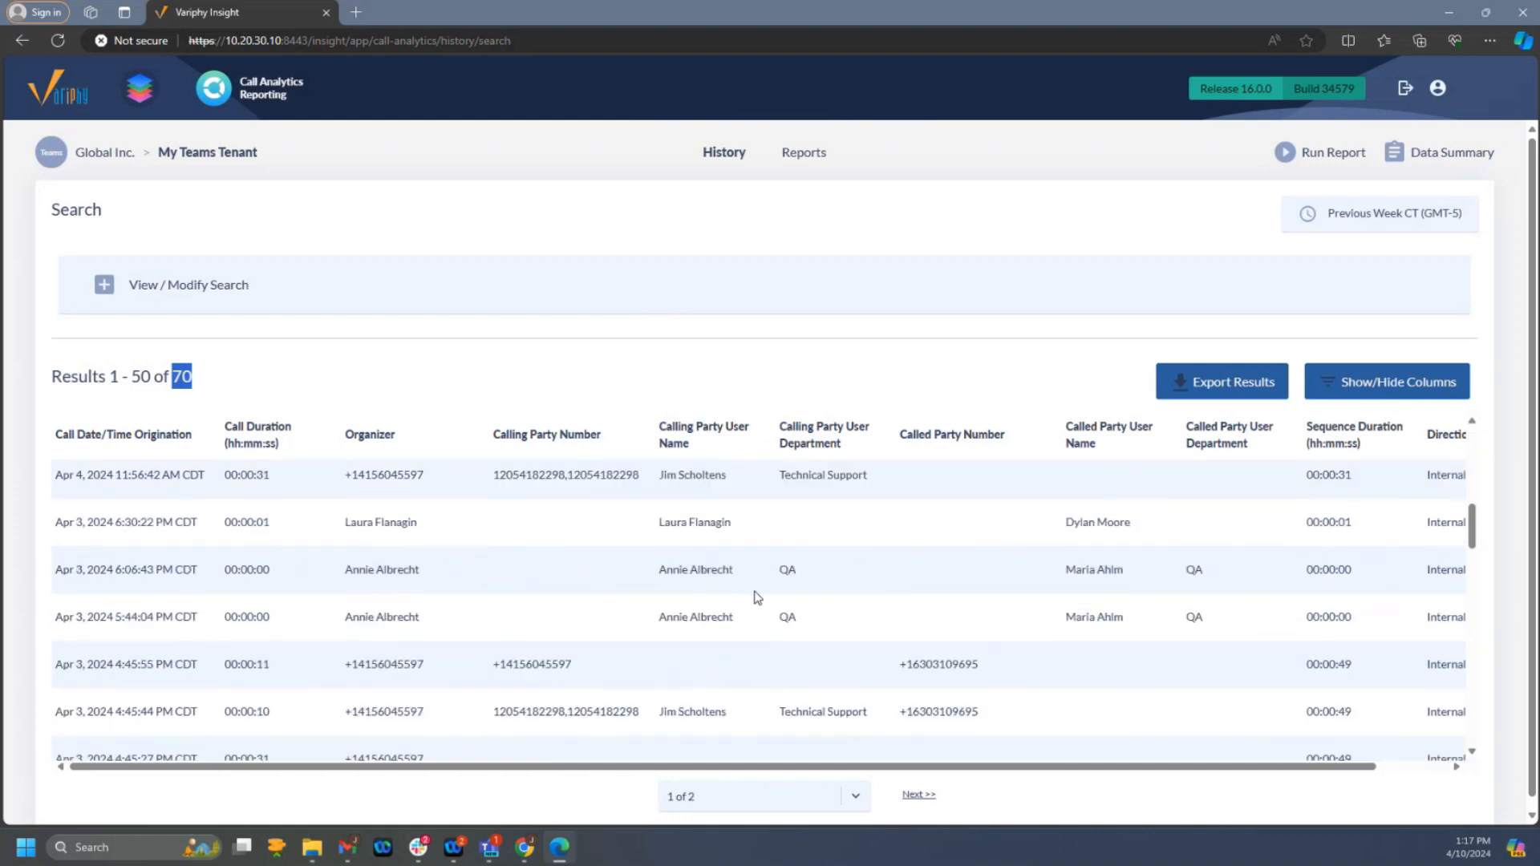
scroll(757, 595, "down", 1)
scroll(838, 617, "down", 3)
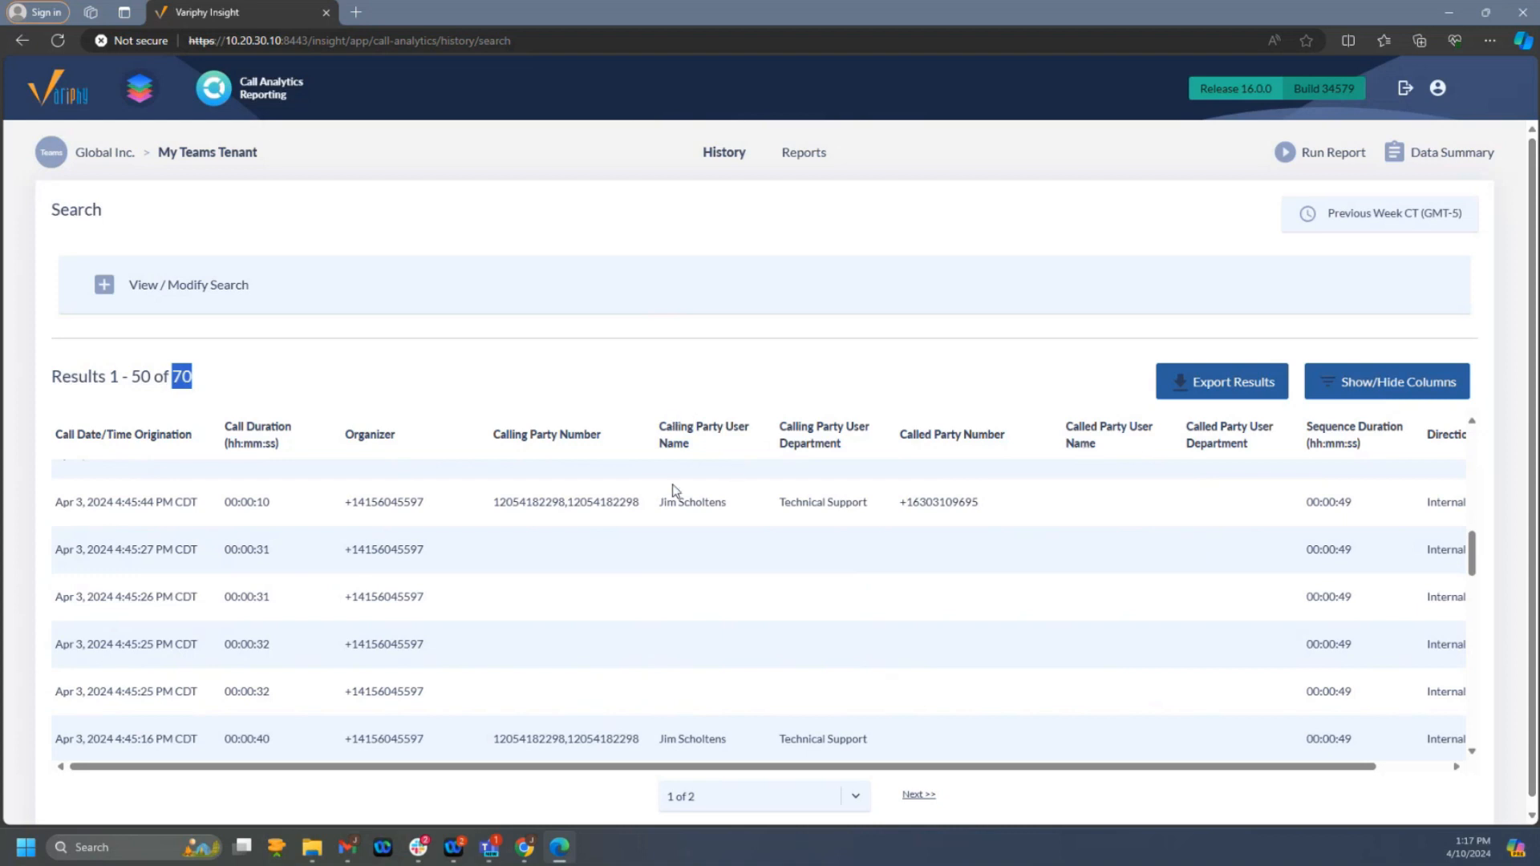
scroll(710, 594, "down", 8)
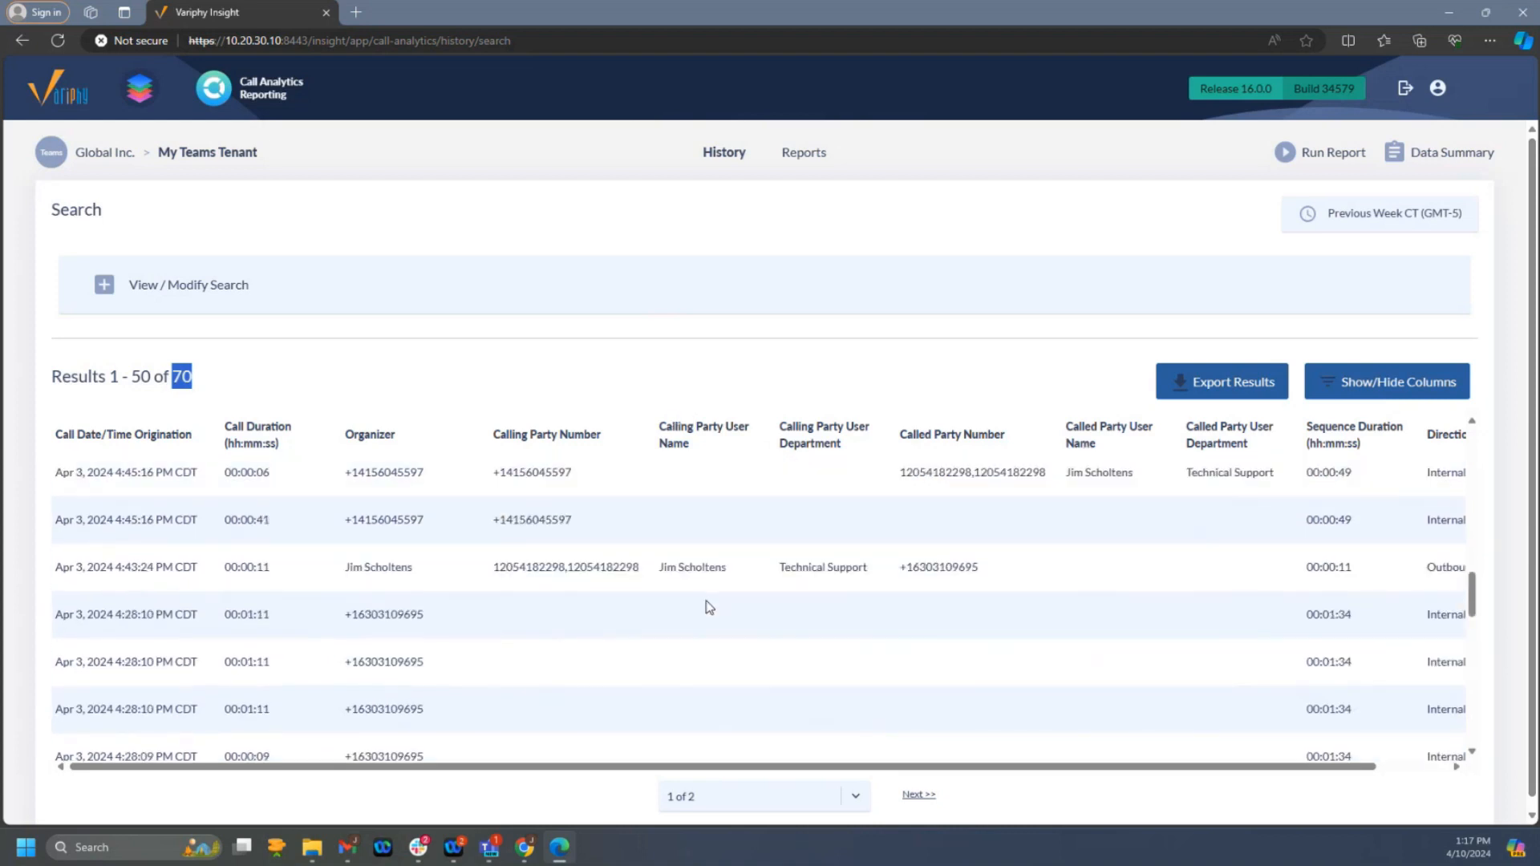
scroll(709, 607, "down", 8)
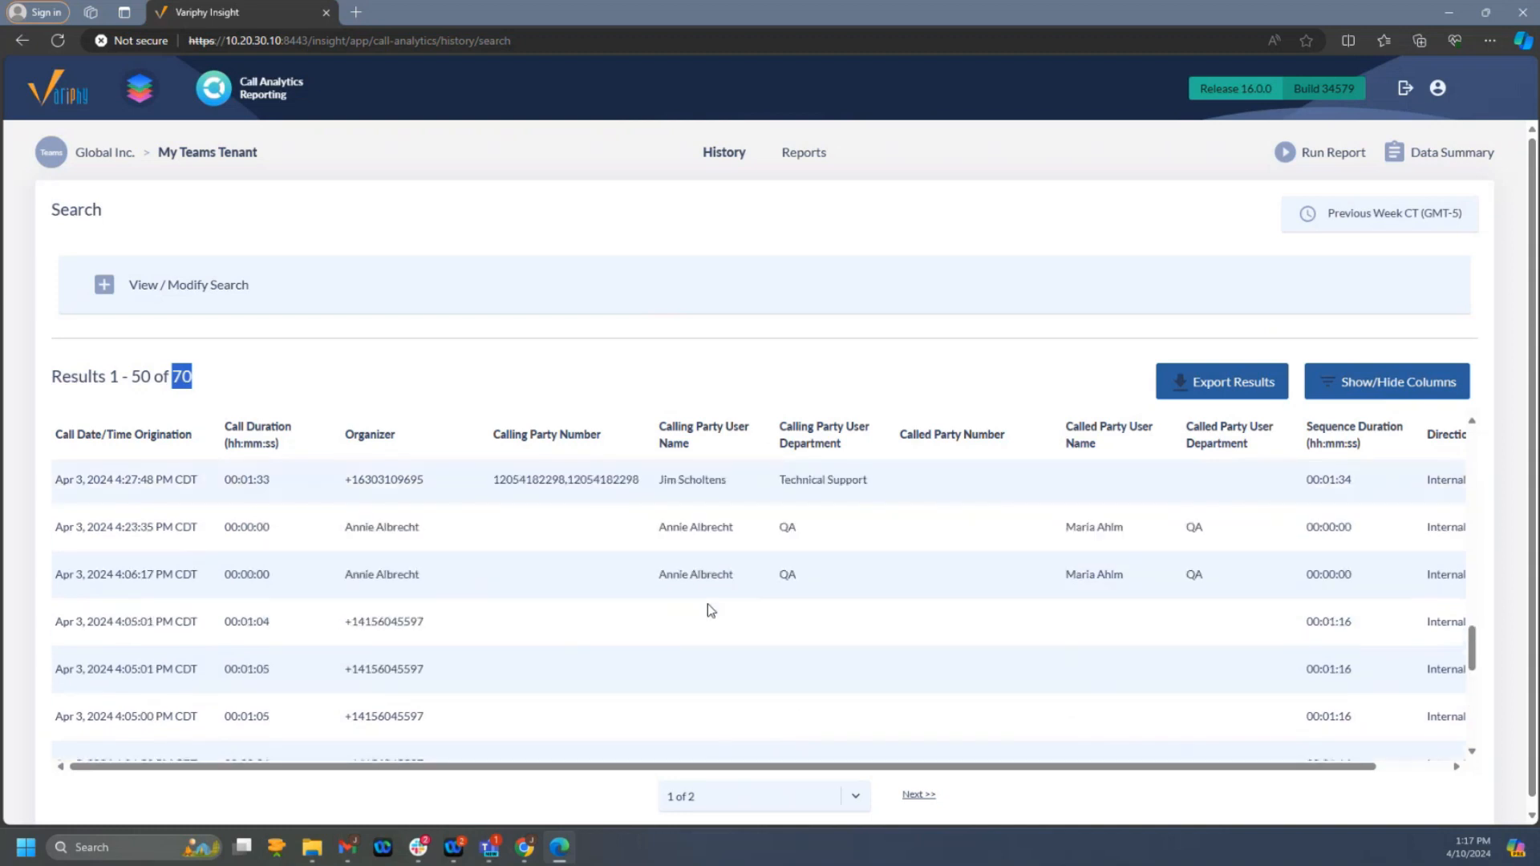
- Check the remaining No Executives call records on the first results page for executive names among the calling and called parties
scroll(708, 604, "down", 6)
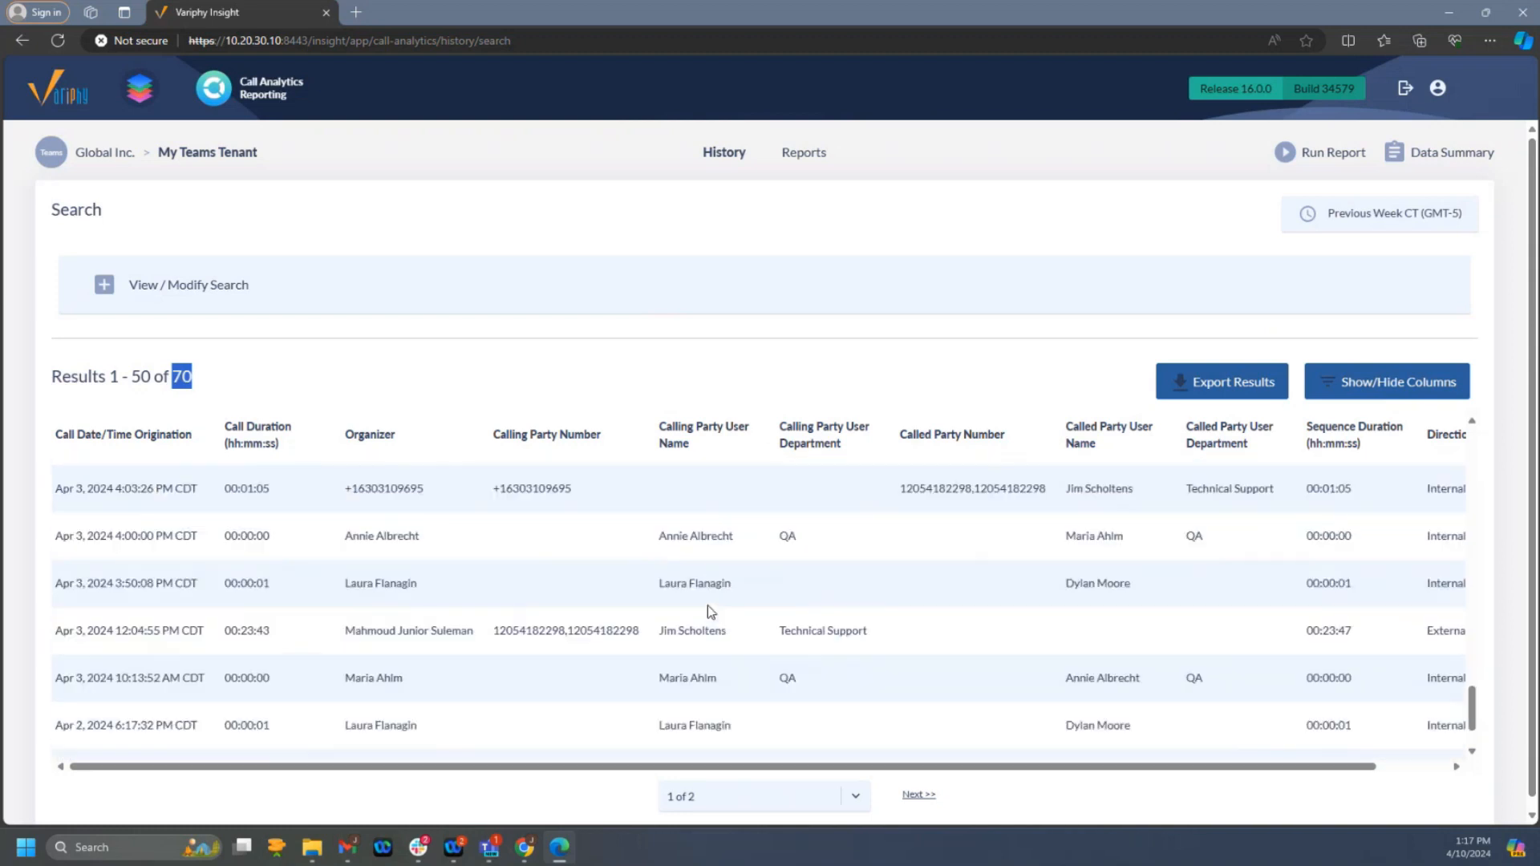
scroll(708, 607, "down", 3)
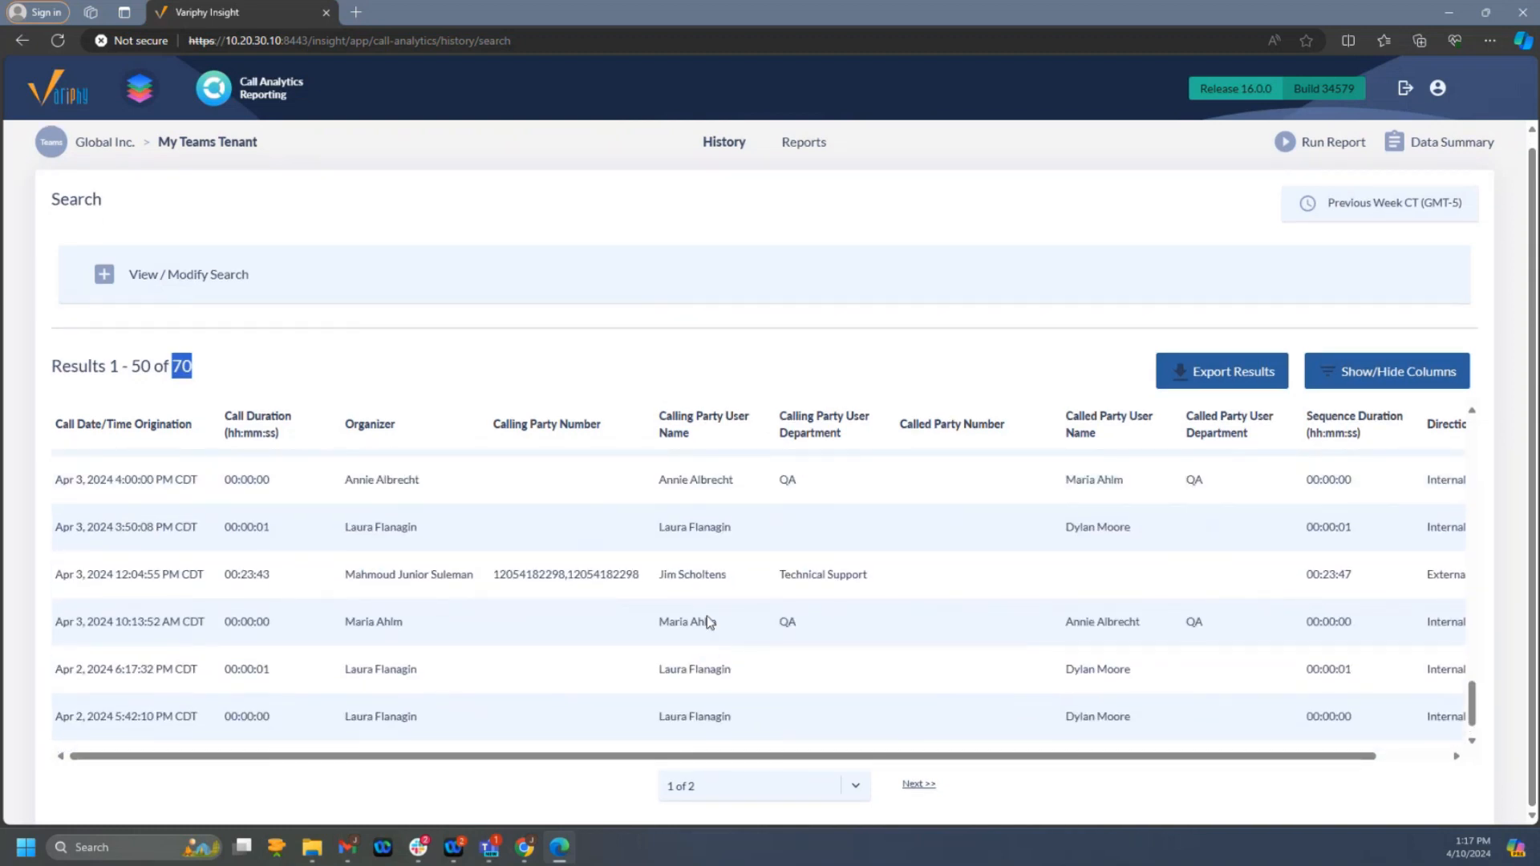
scroll(708, 622, "up", 15)
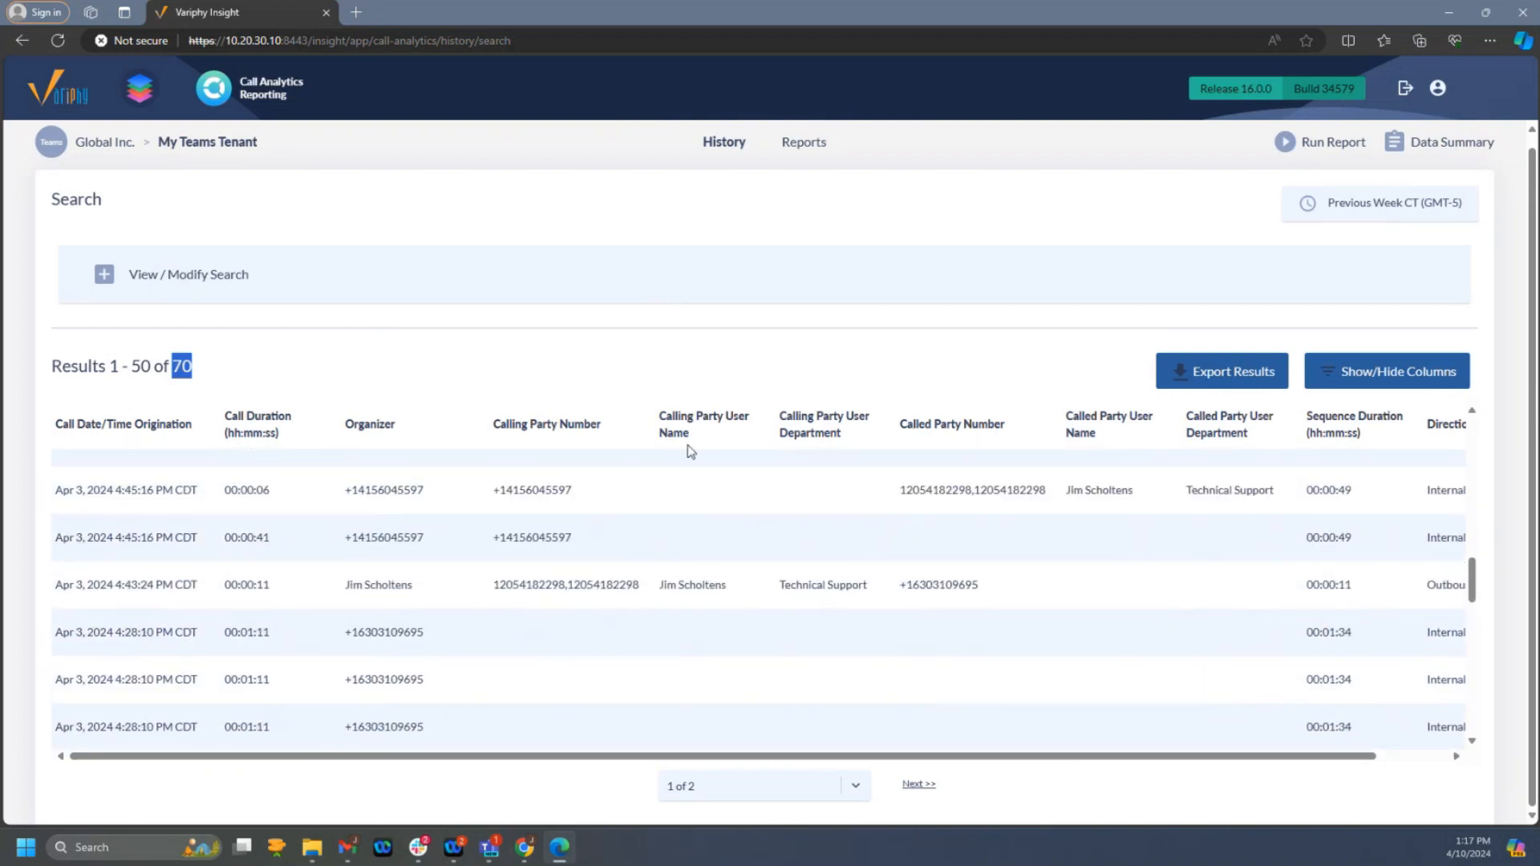
scroll(550, 378, "up", 1)
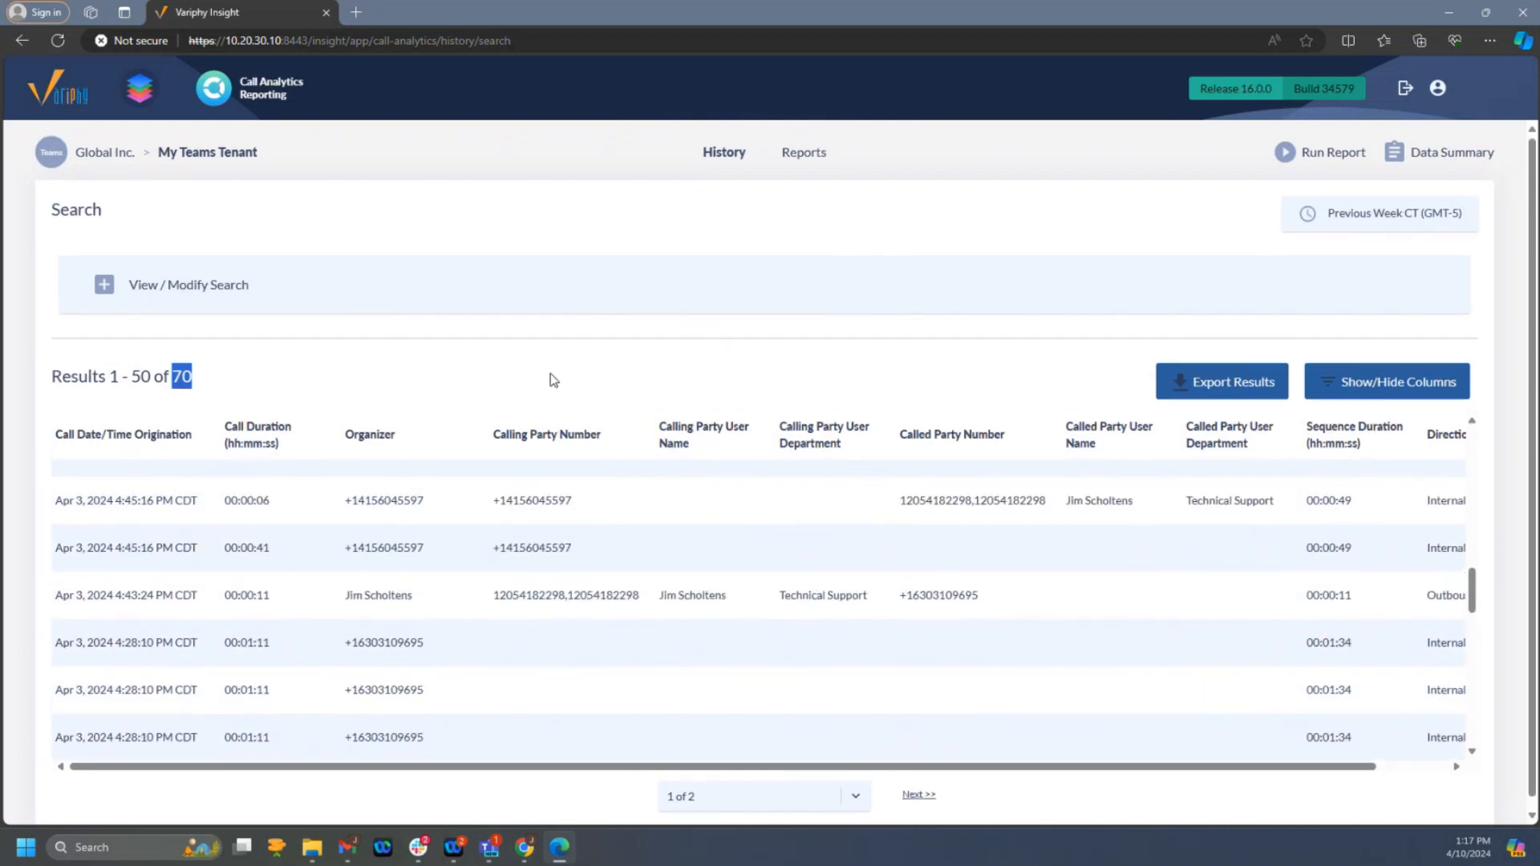
scroll(612, 447, "up", 5)
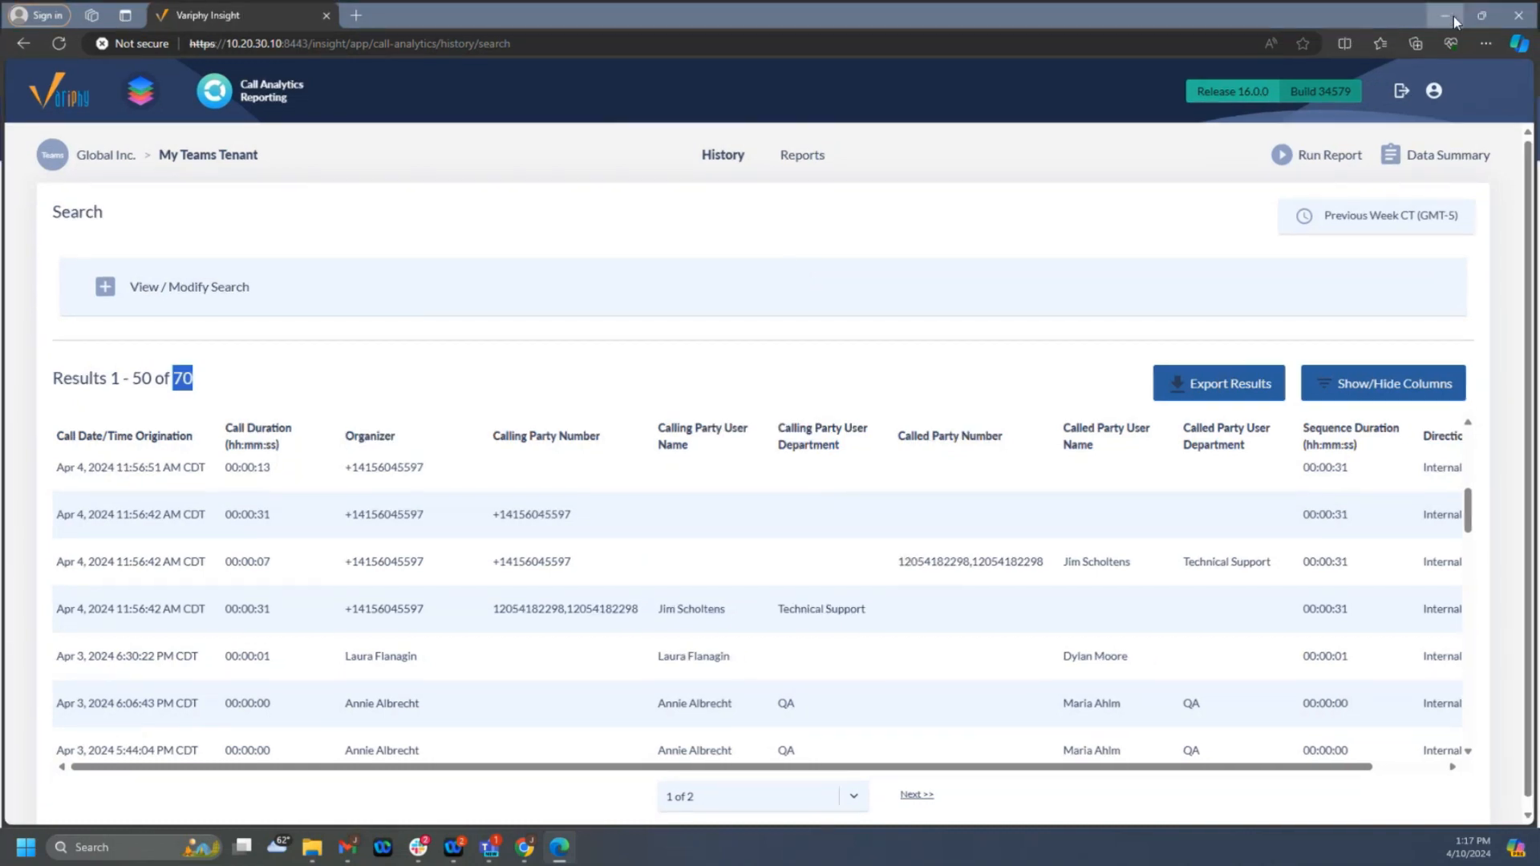
- Switch to the Variphy website in Chrome and open the Knowledge Base from its Support Center resources
left_click(1451, 13)
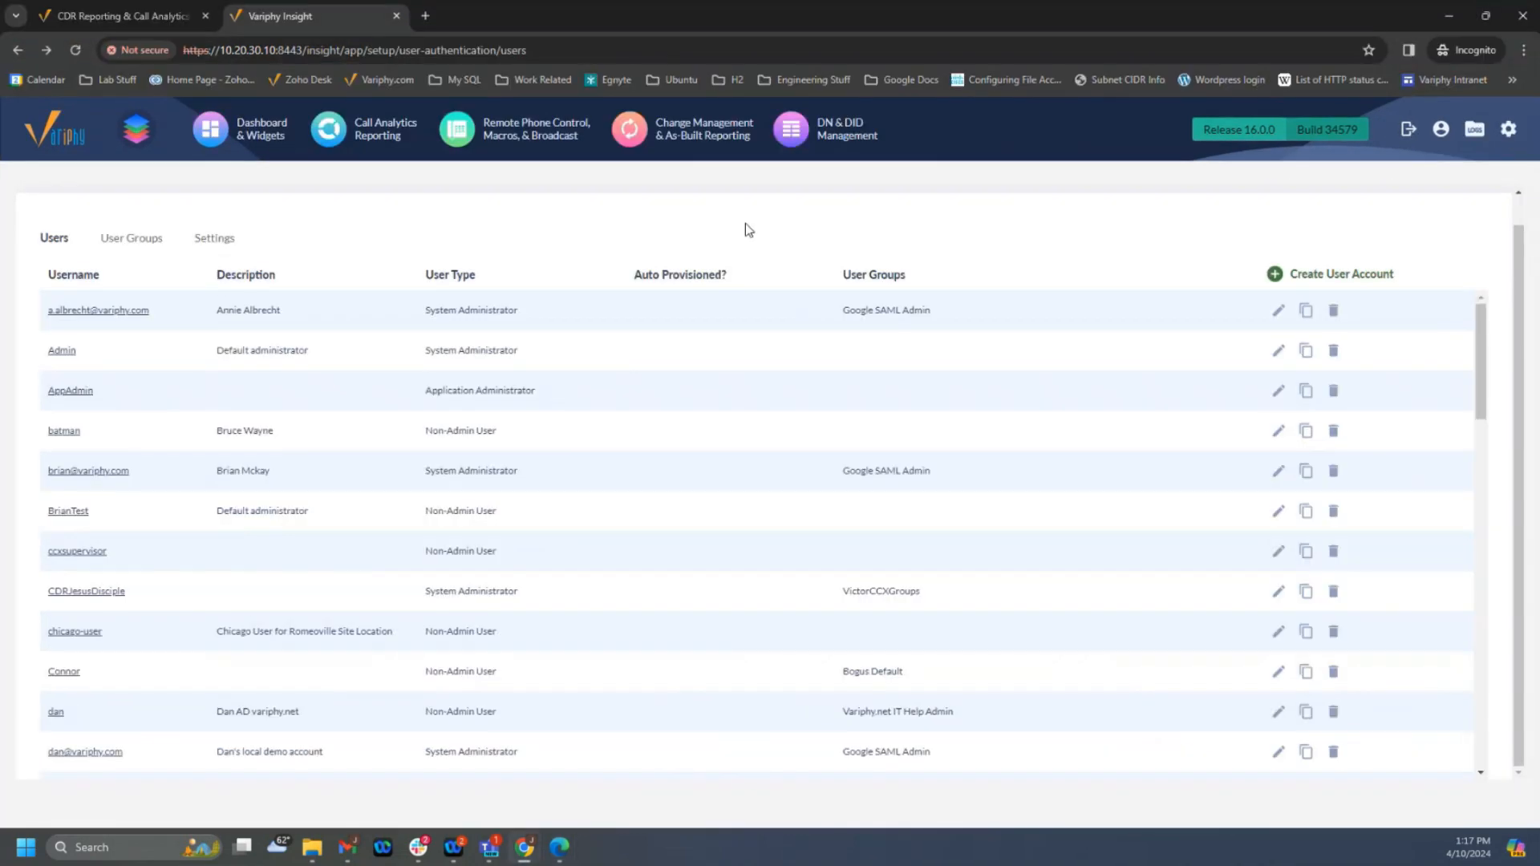
left_click(128, 16)
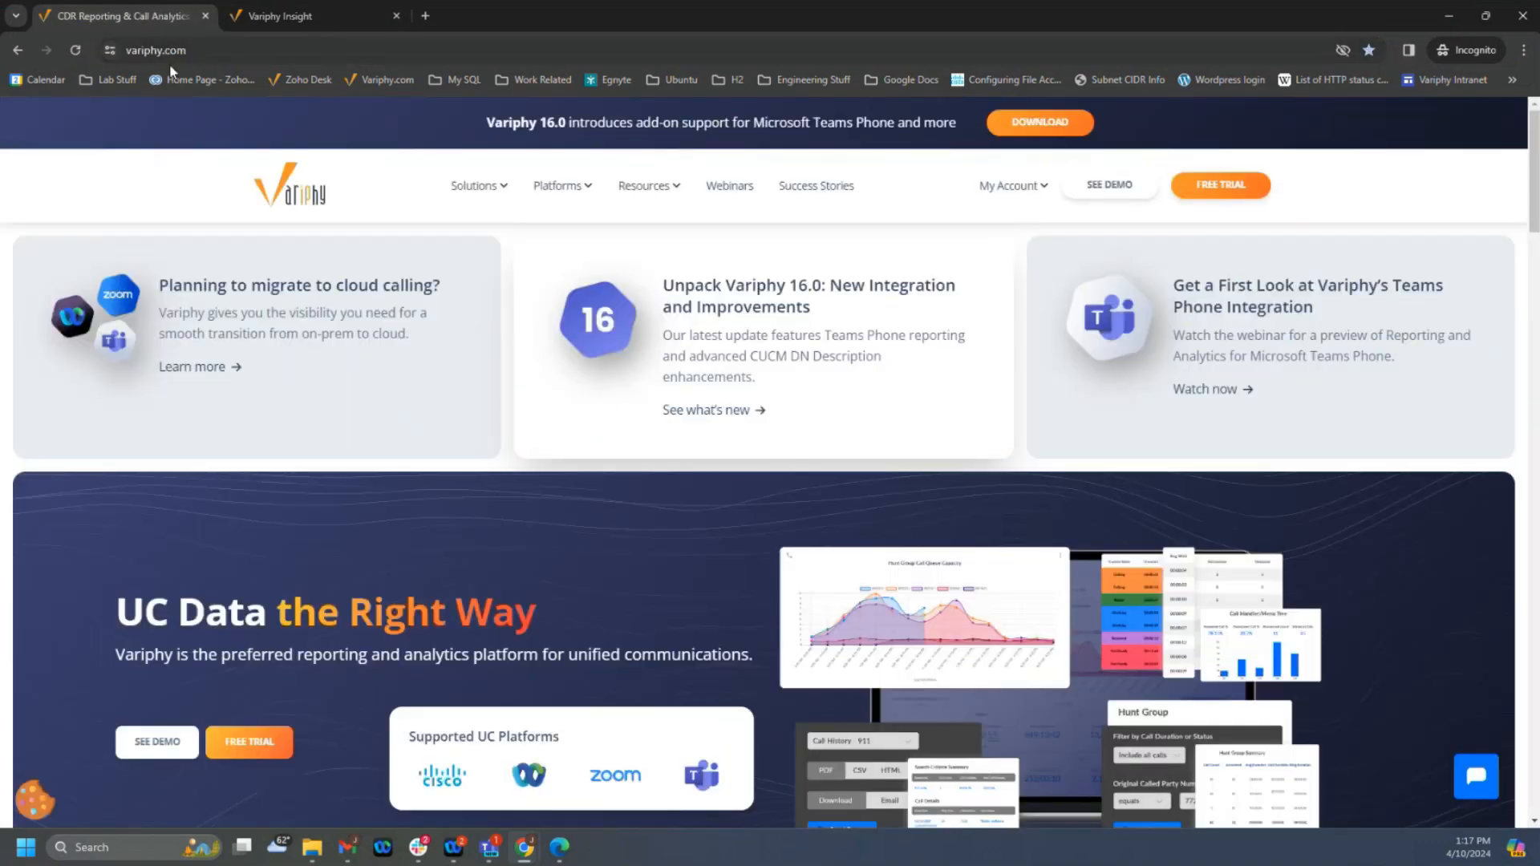
mouse_move(636, 209)
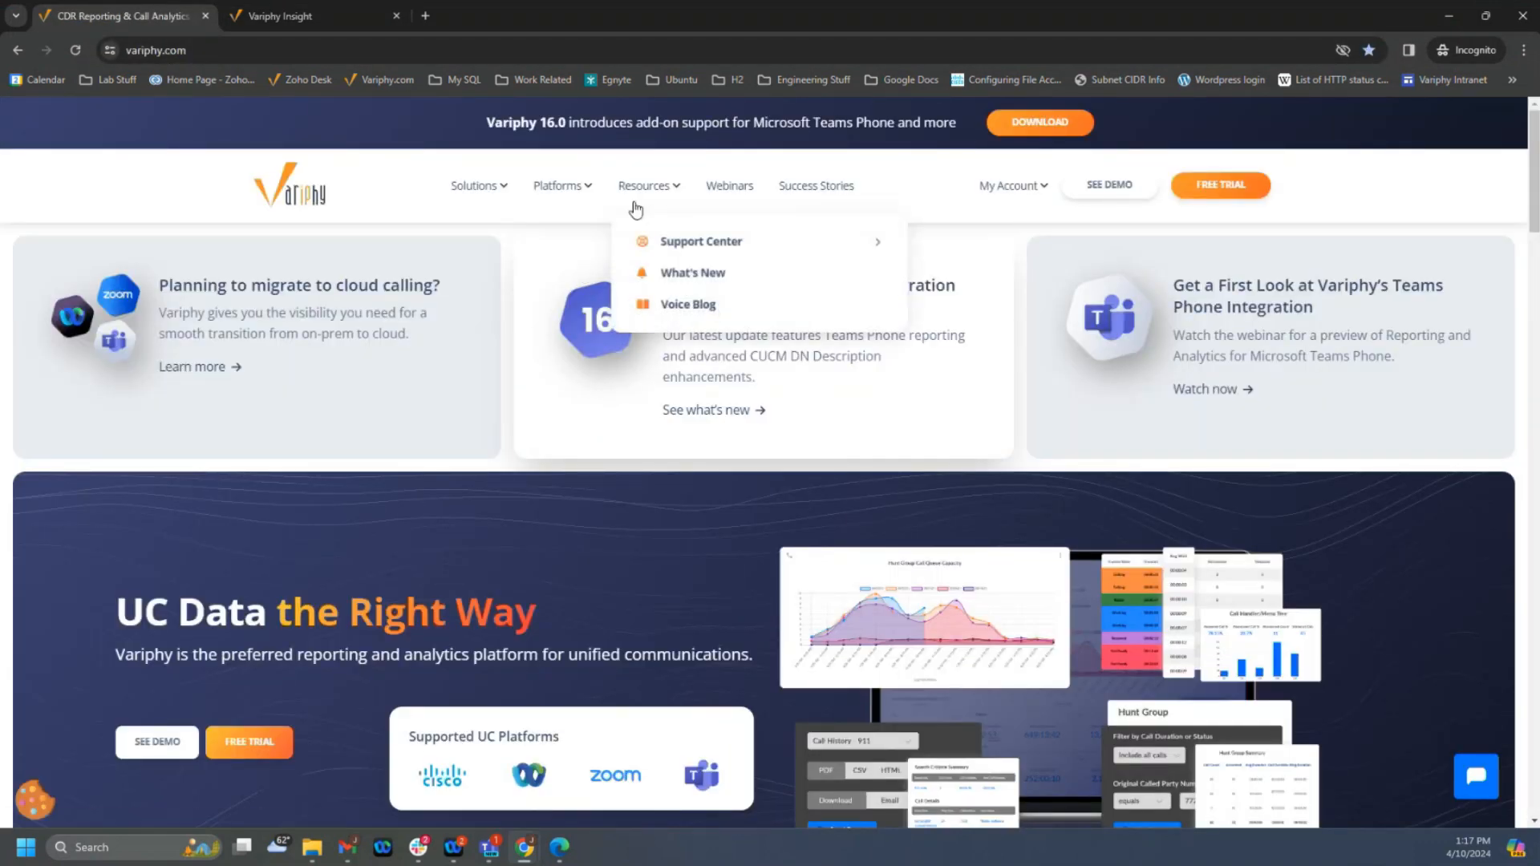
mouse_move(669, 256)
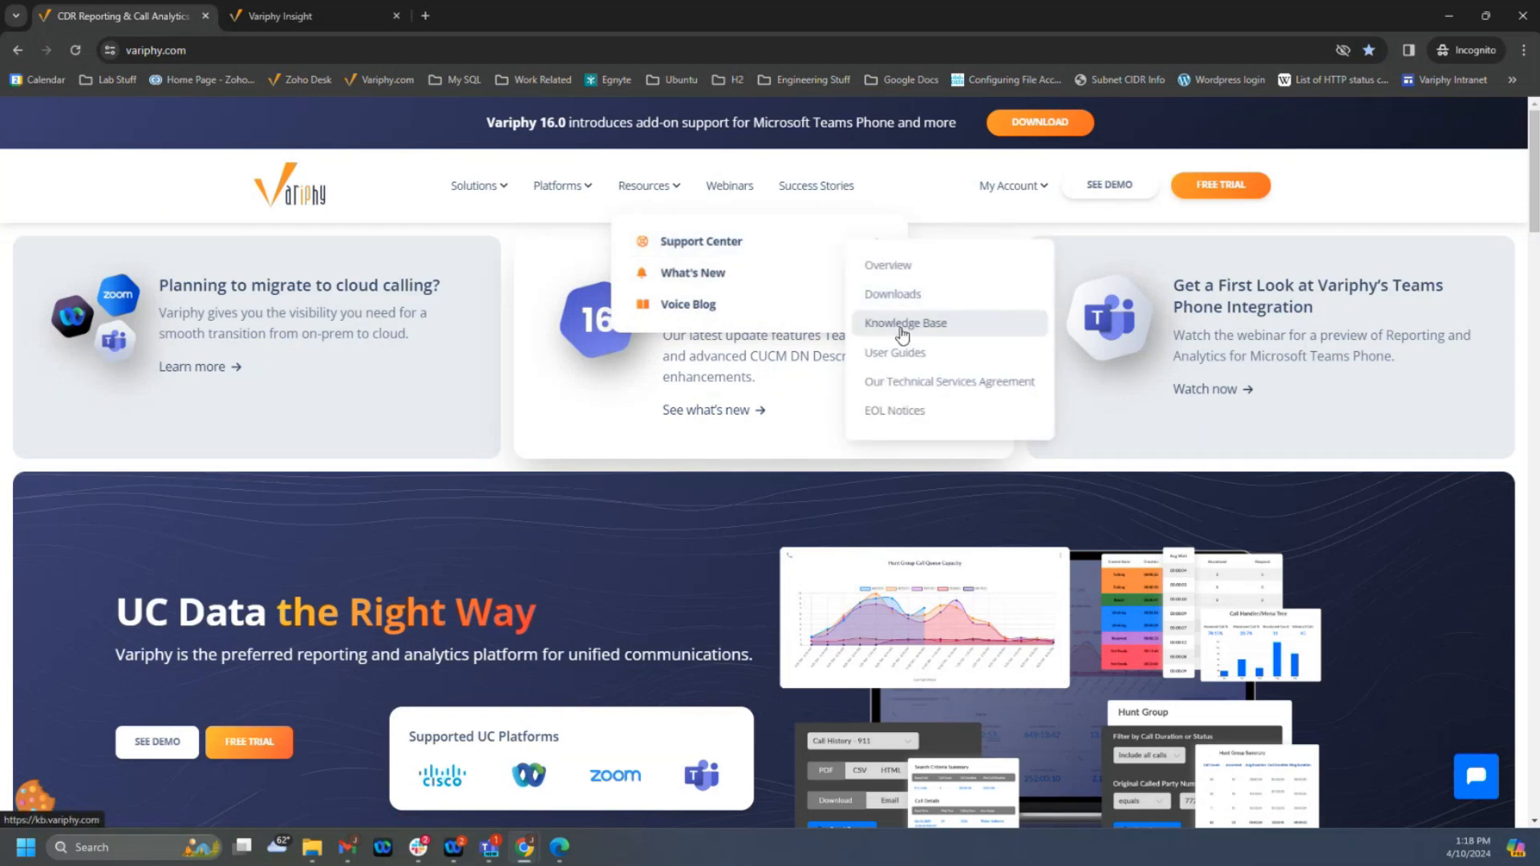
left_click(900, 323)
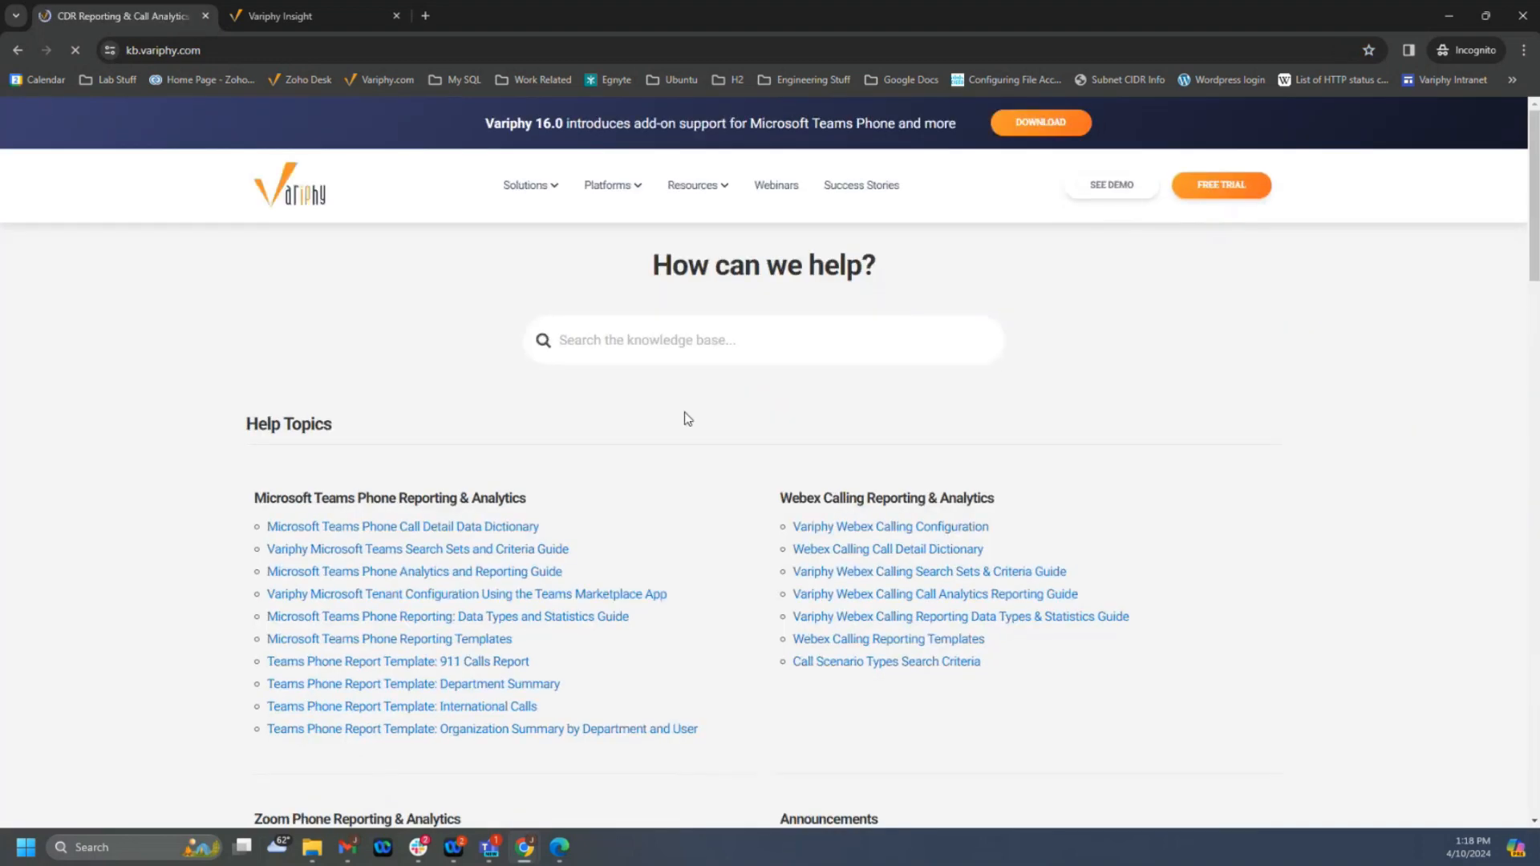
- Search the knowledge base for "permission", open the Configuring User and Group Permissions in Variphy article, and skim its instructions
left_click(704, 347)
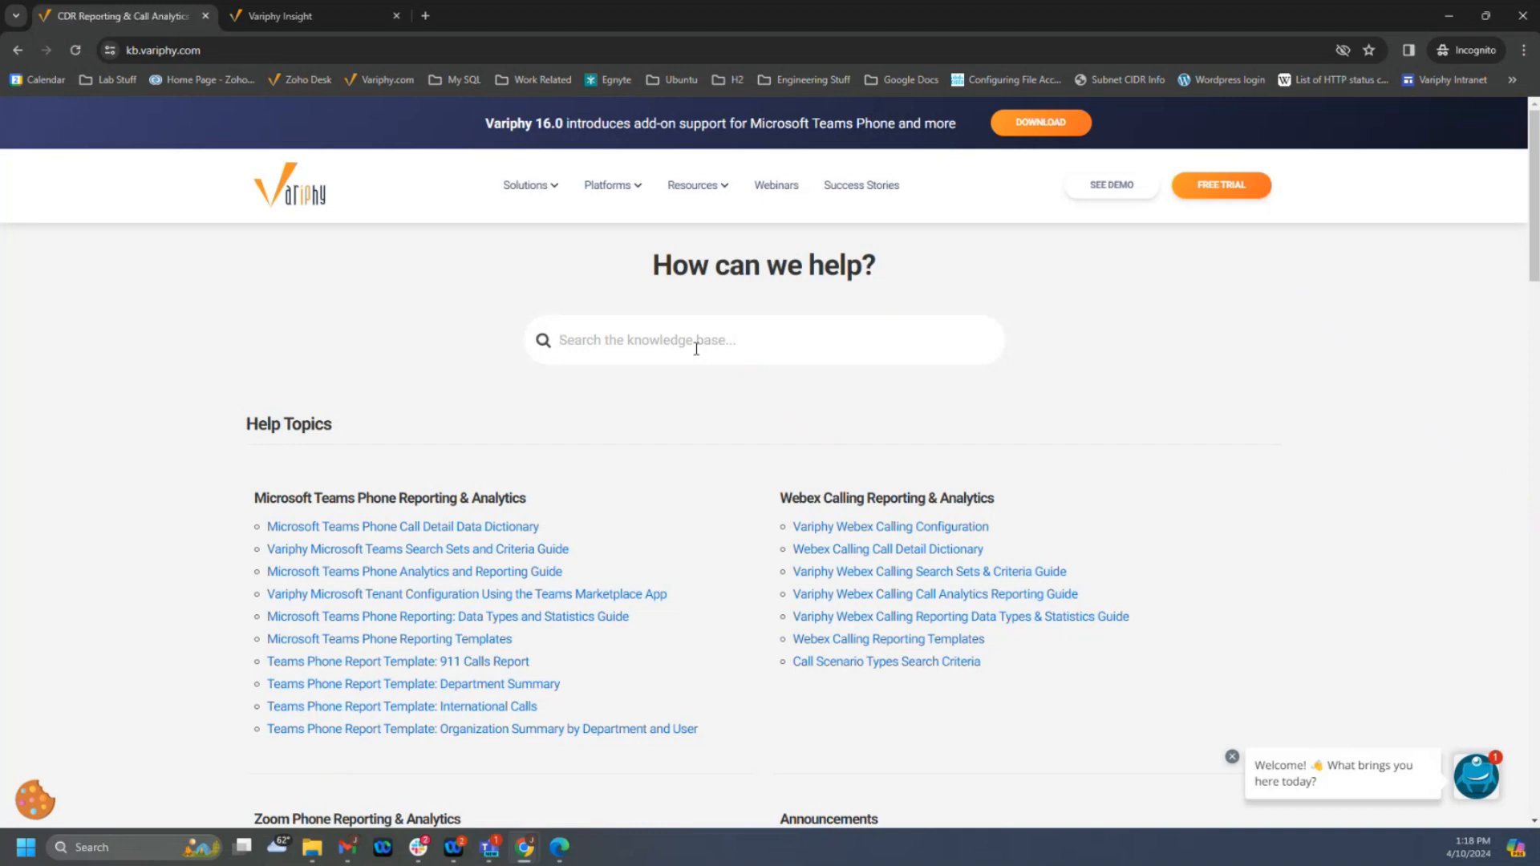
type("permission")
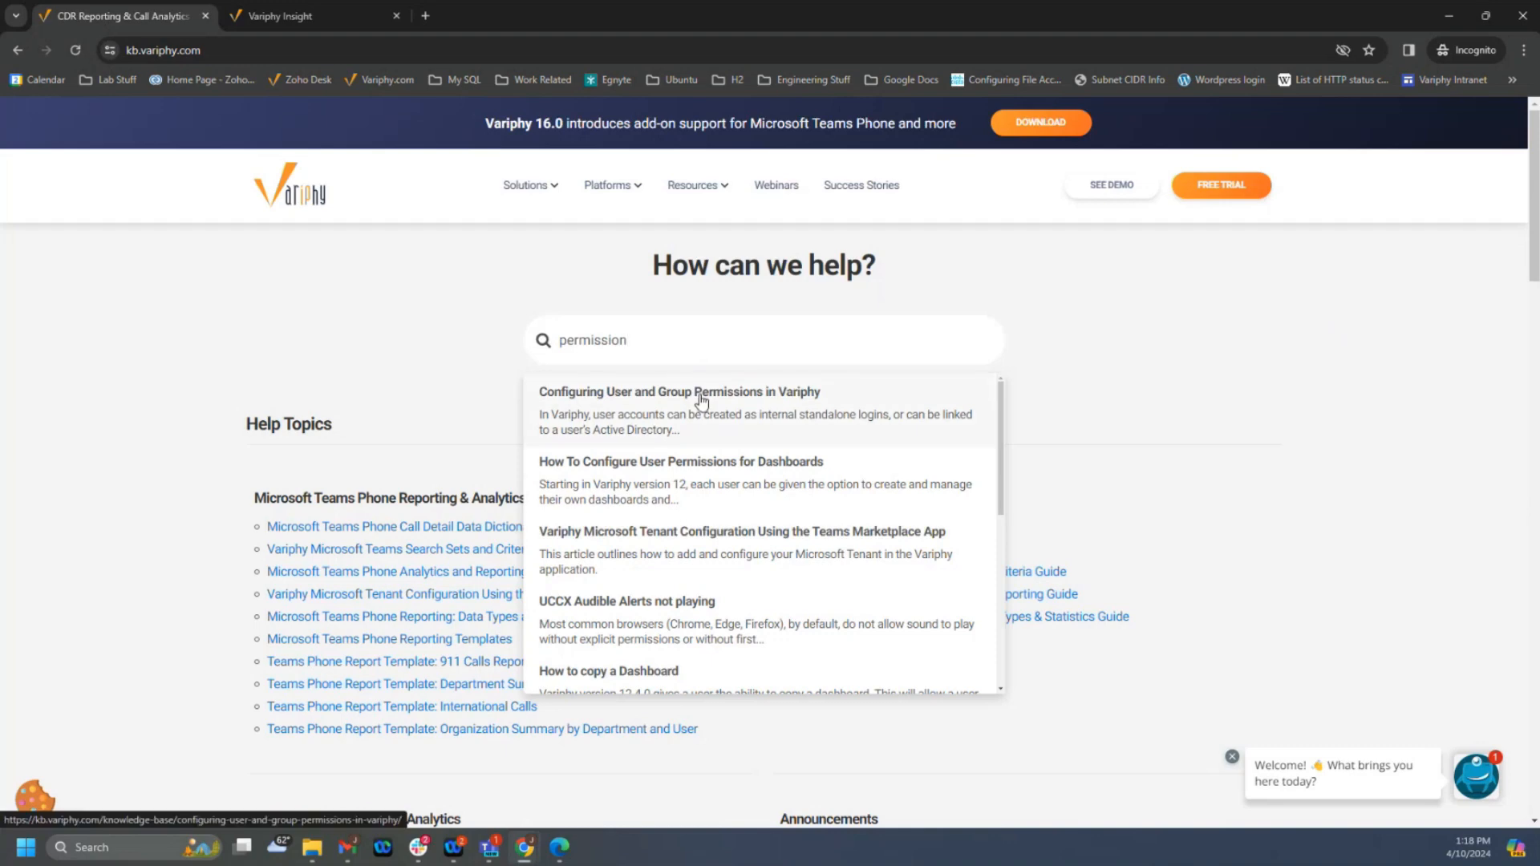
left_click(702, 398)
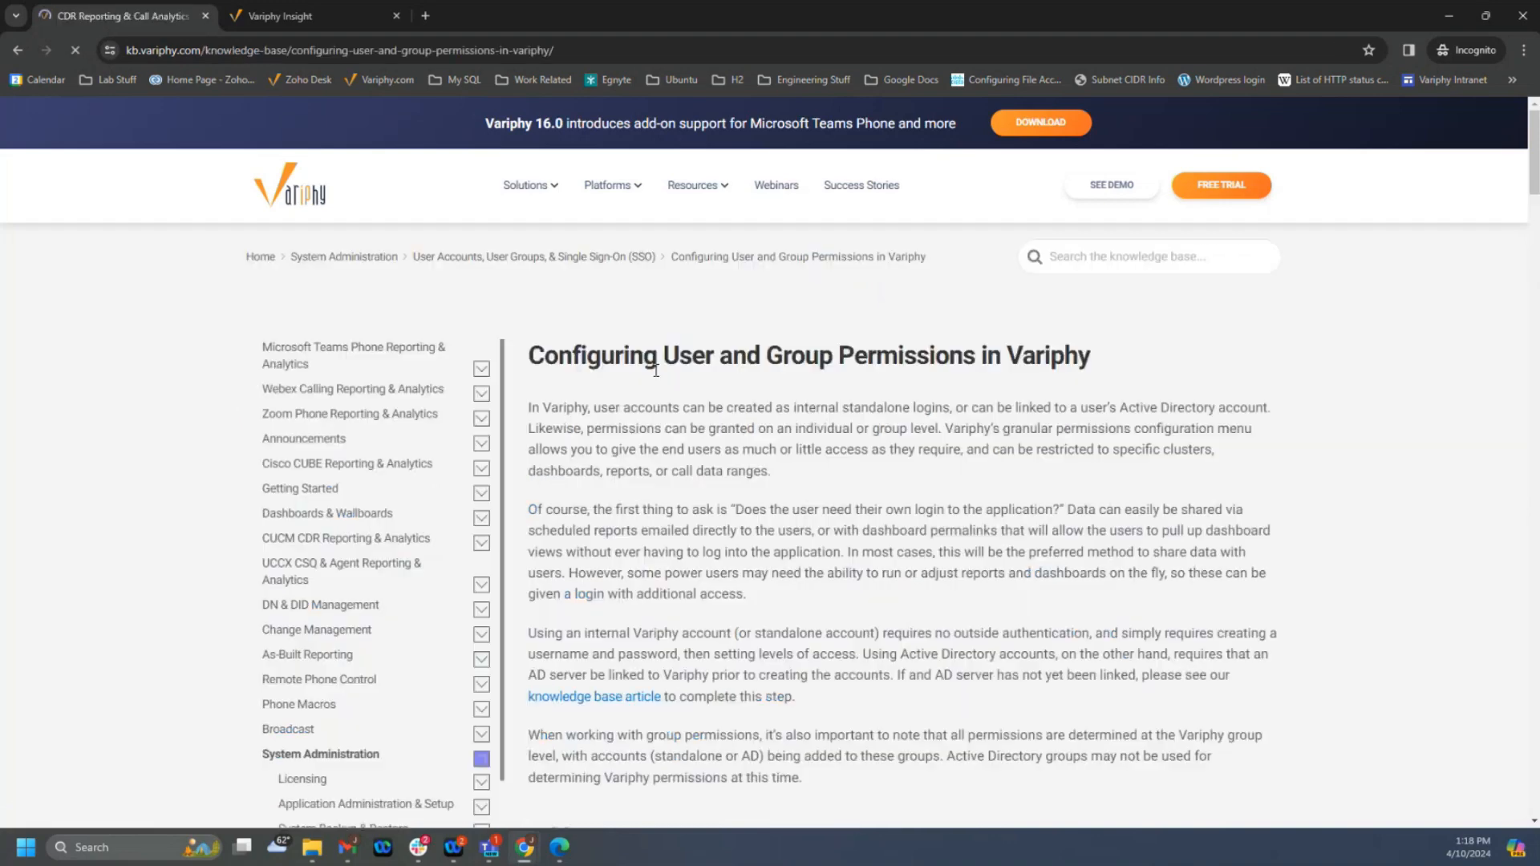
scroll(926, 490, "down", 8)
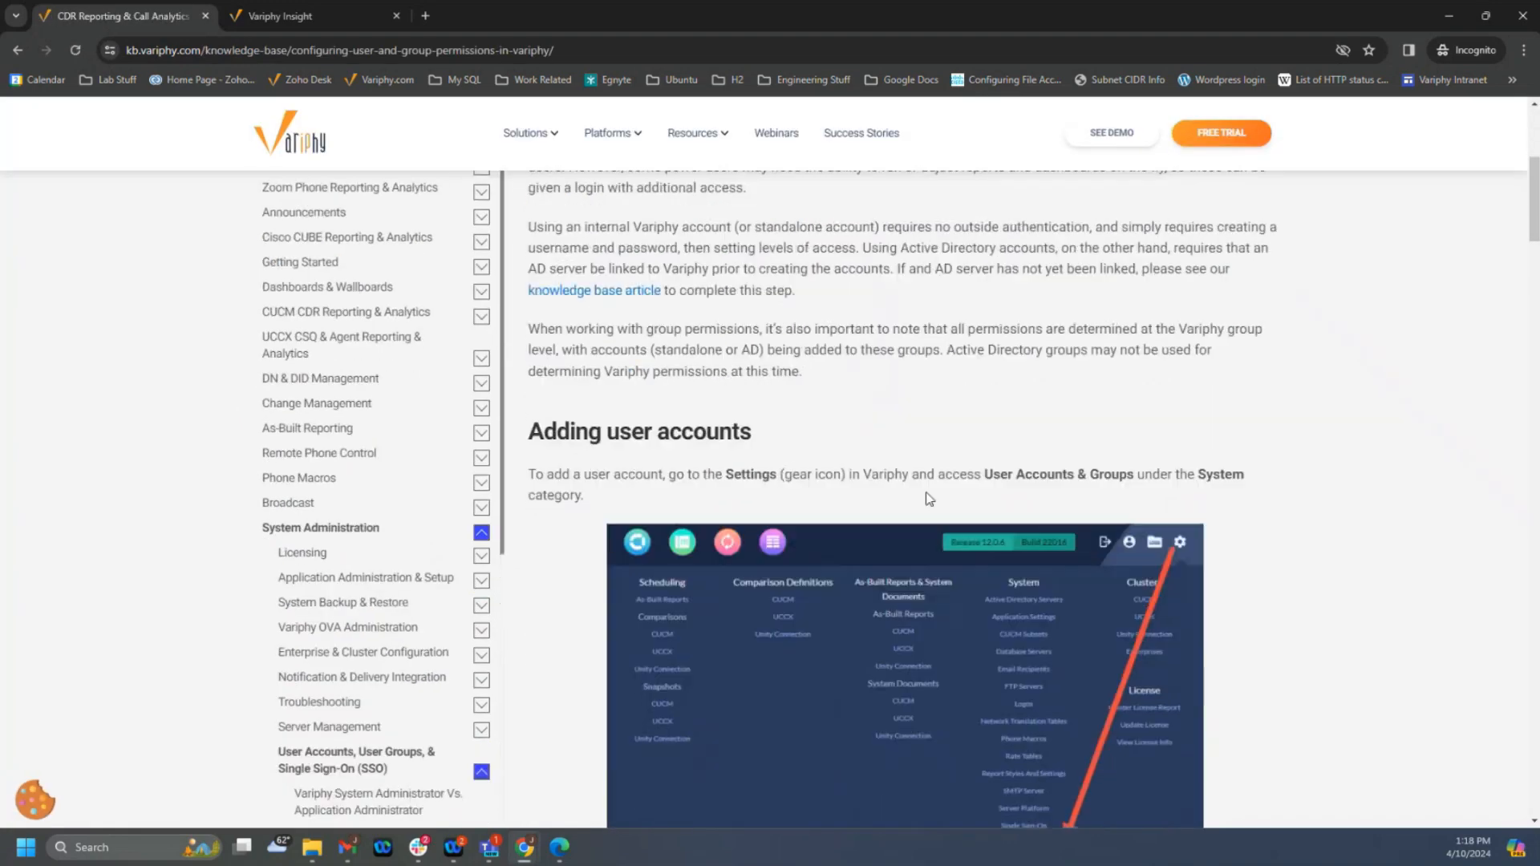
scroll(936, 495, "down", 3)
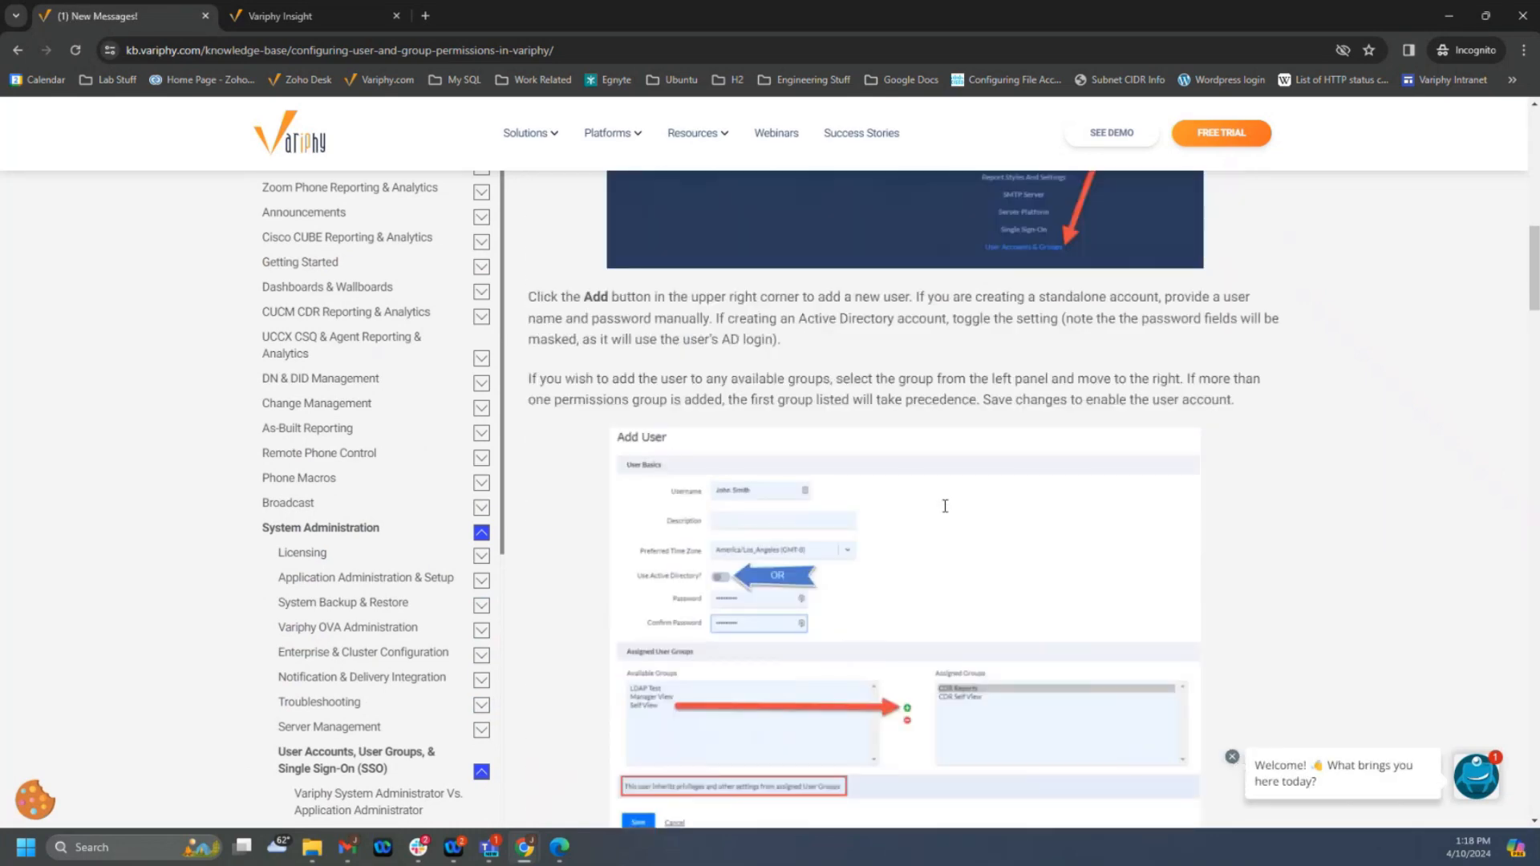
scroll(942, 507, "up", 3)
scroll(944, 512, "up", 8)
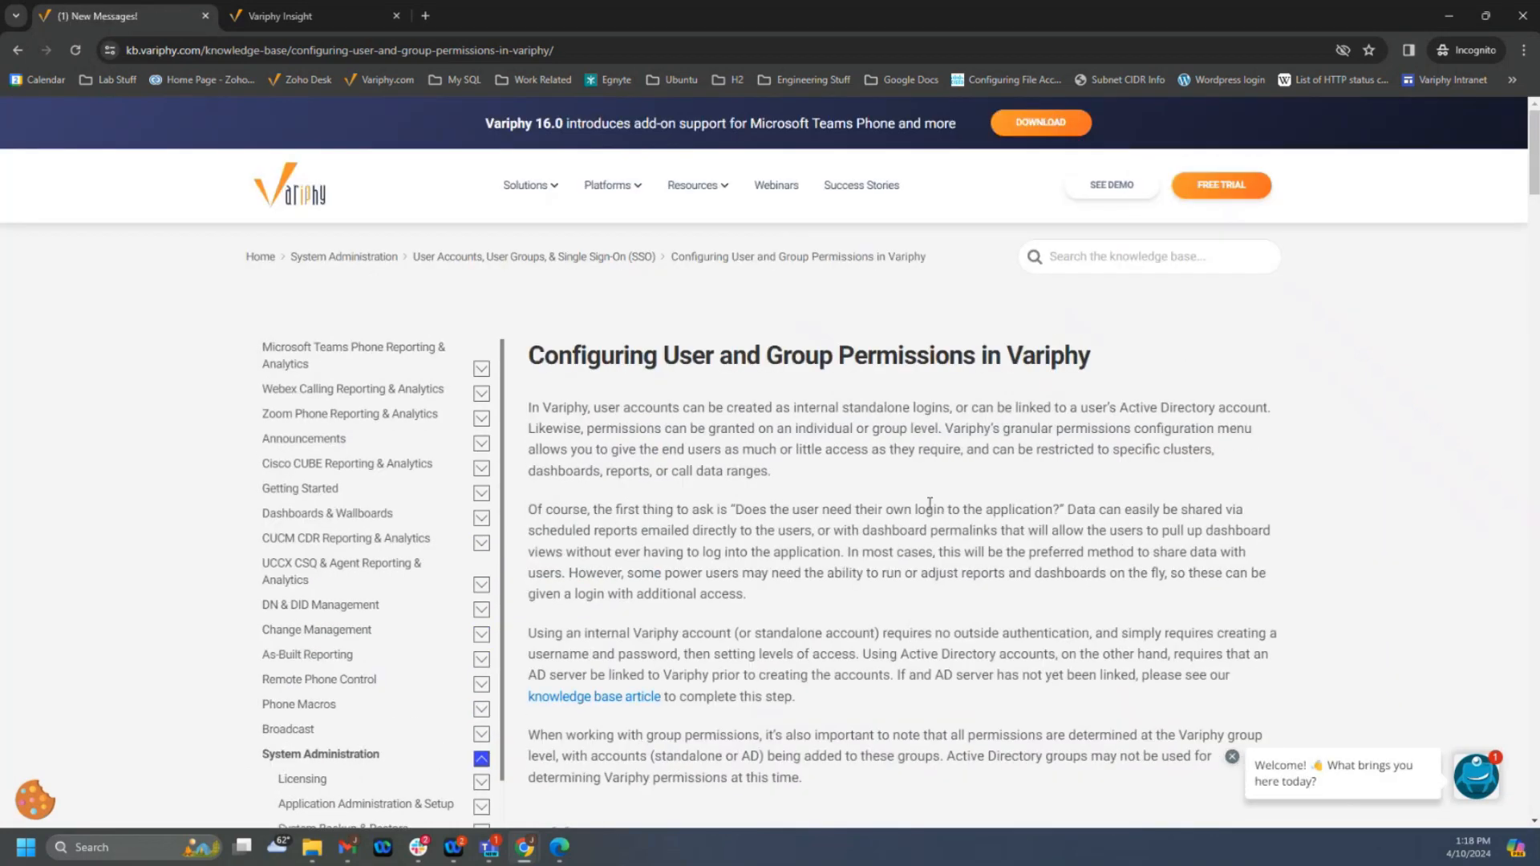
- Search the knowledge base for "auto" and open the Auto User Provisioning article
left_click(1232, 252)
type("auto")
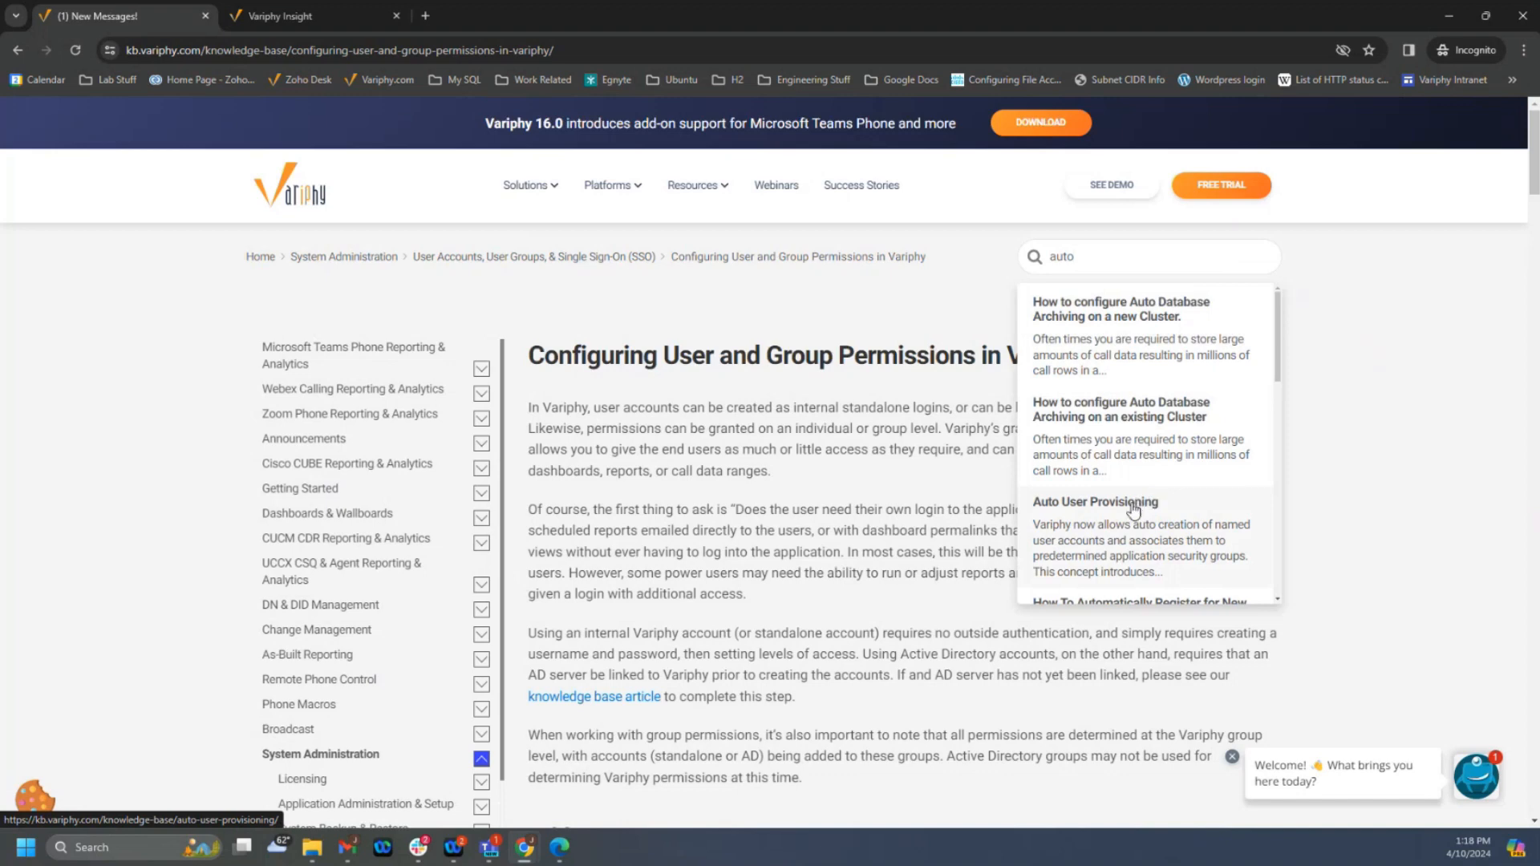
left_click(1129, 509)
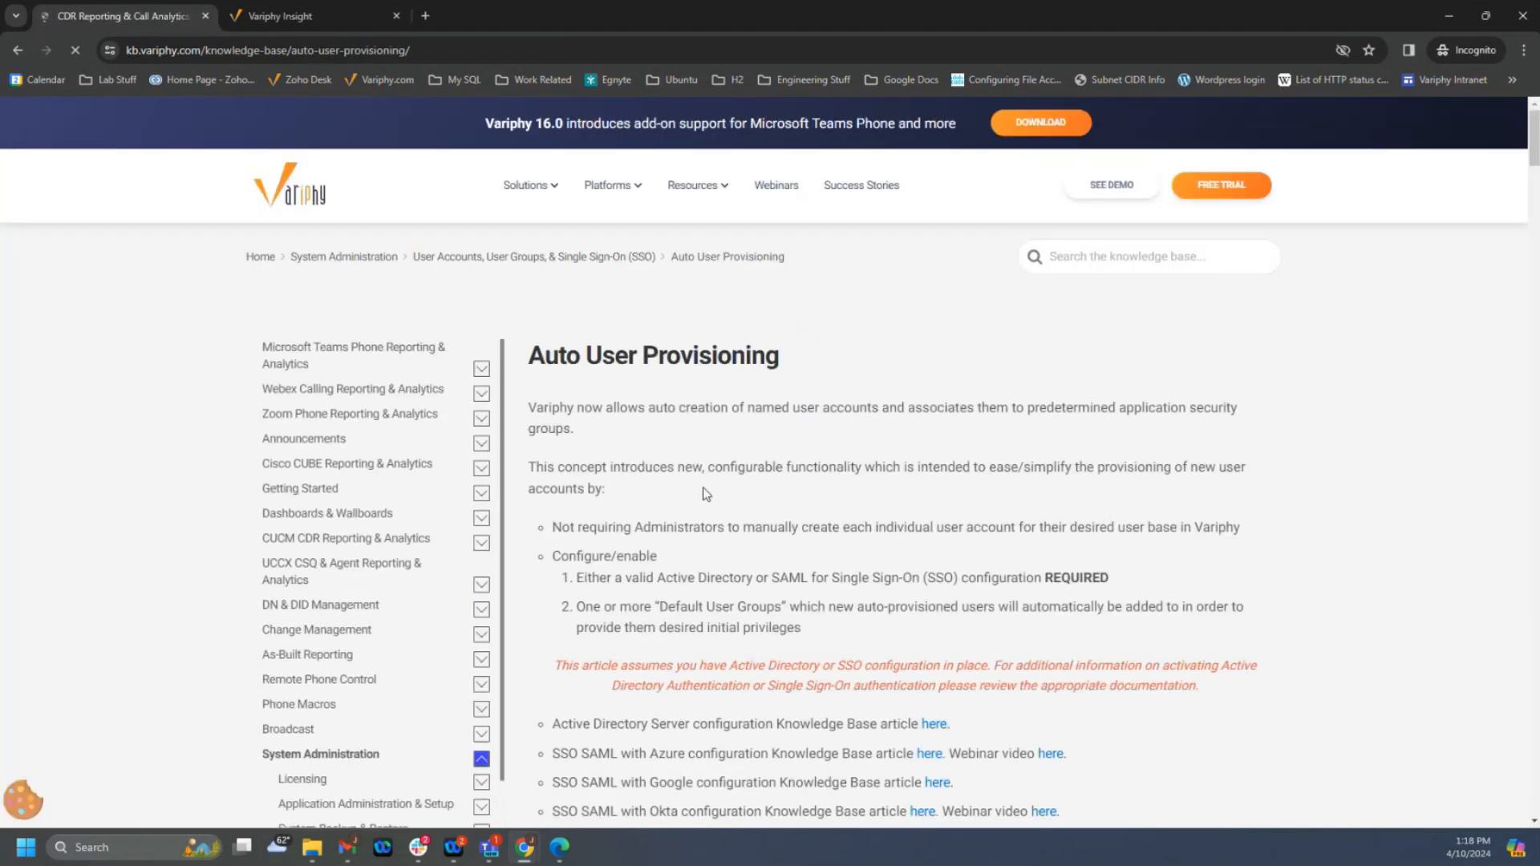
- Search the knowledge base for "brute f", open the Brute Force Login Protection article, and skim how to enable it
left_click(1090, 259)
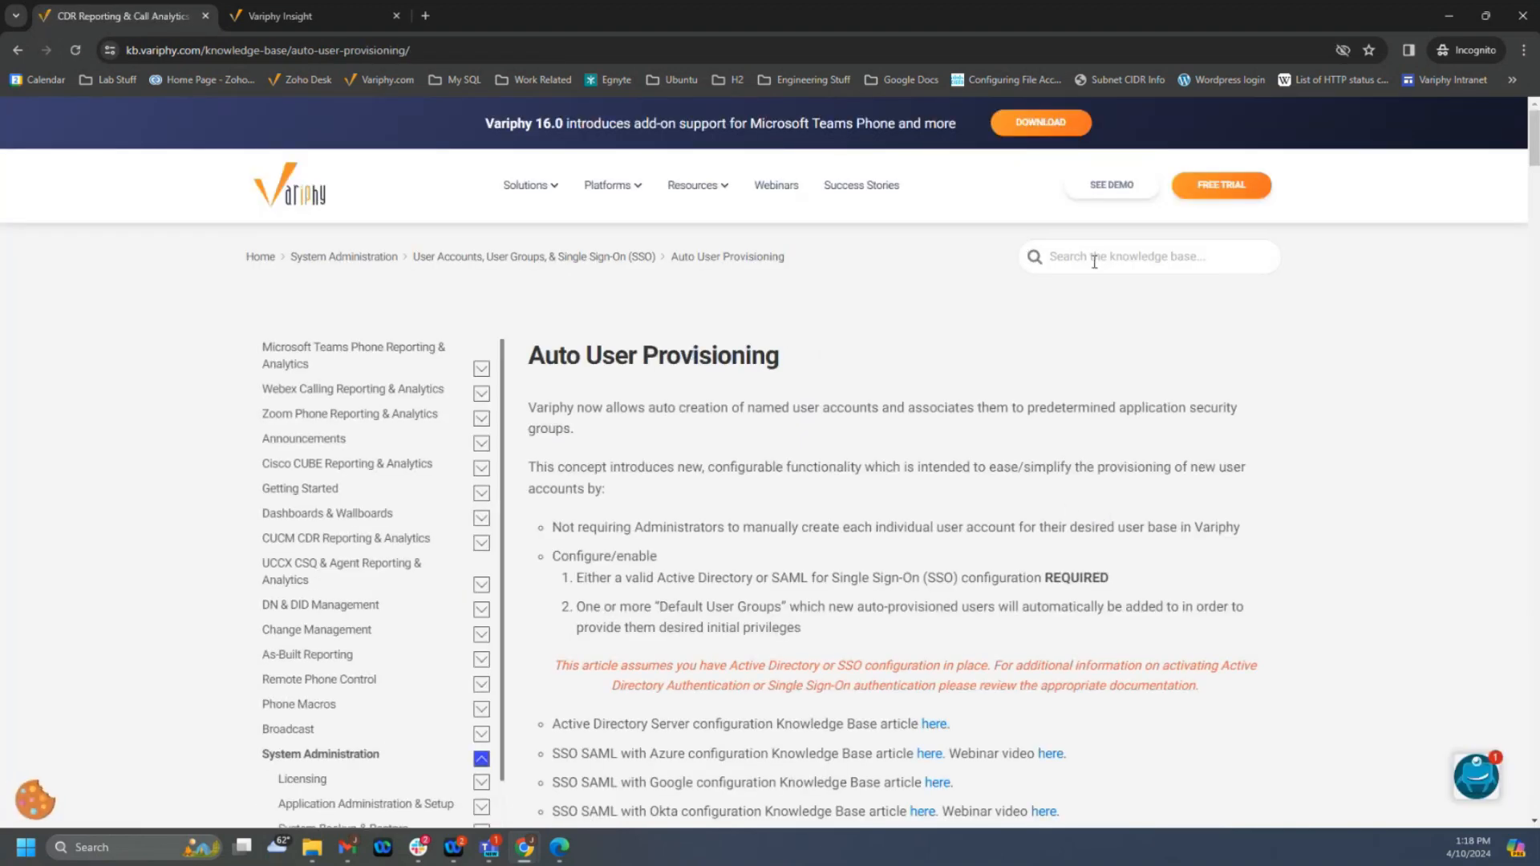
type("bru")
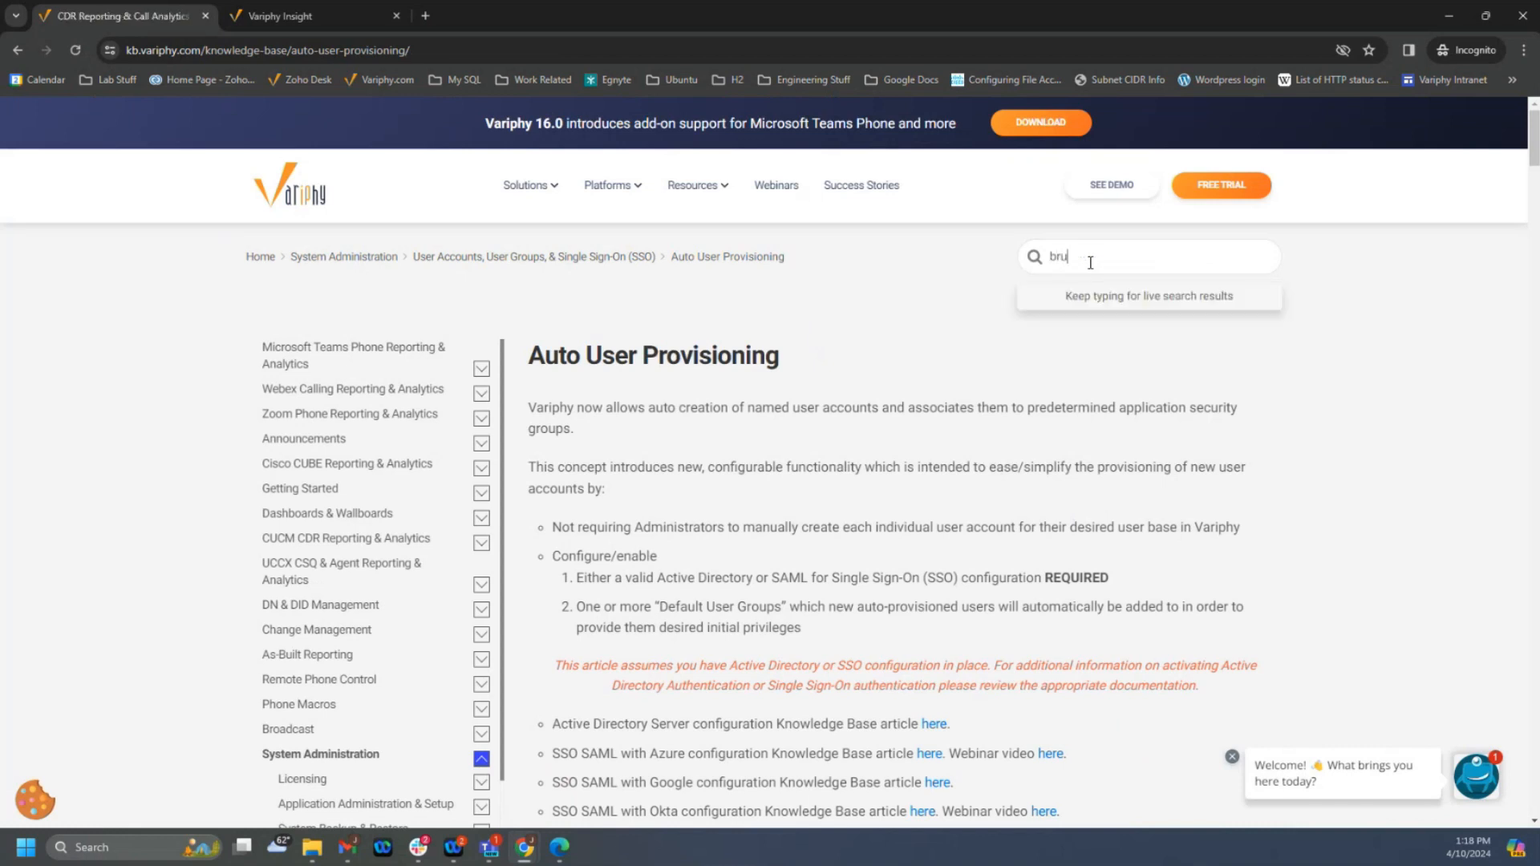
type("te f")
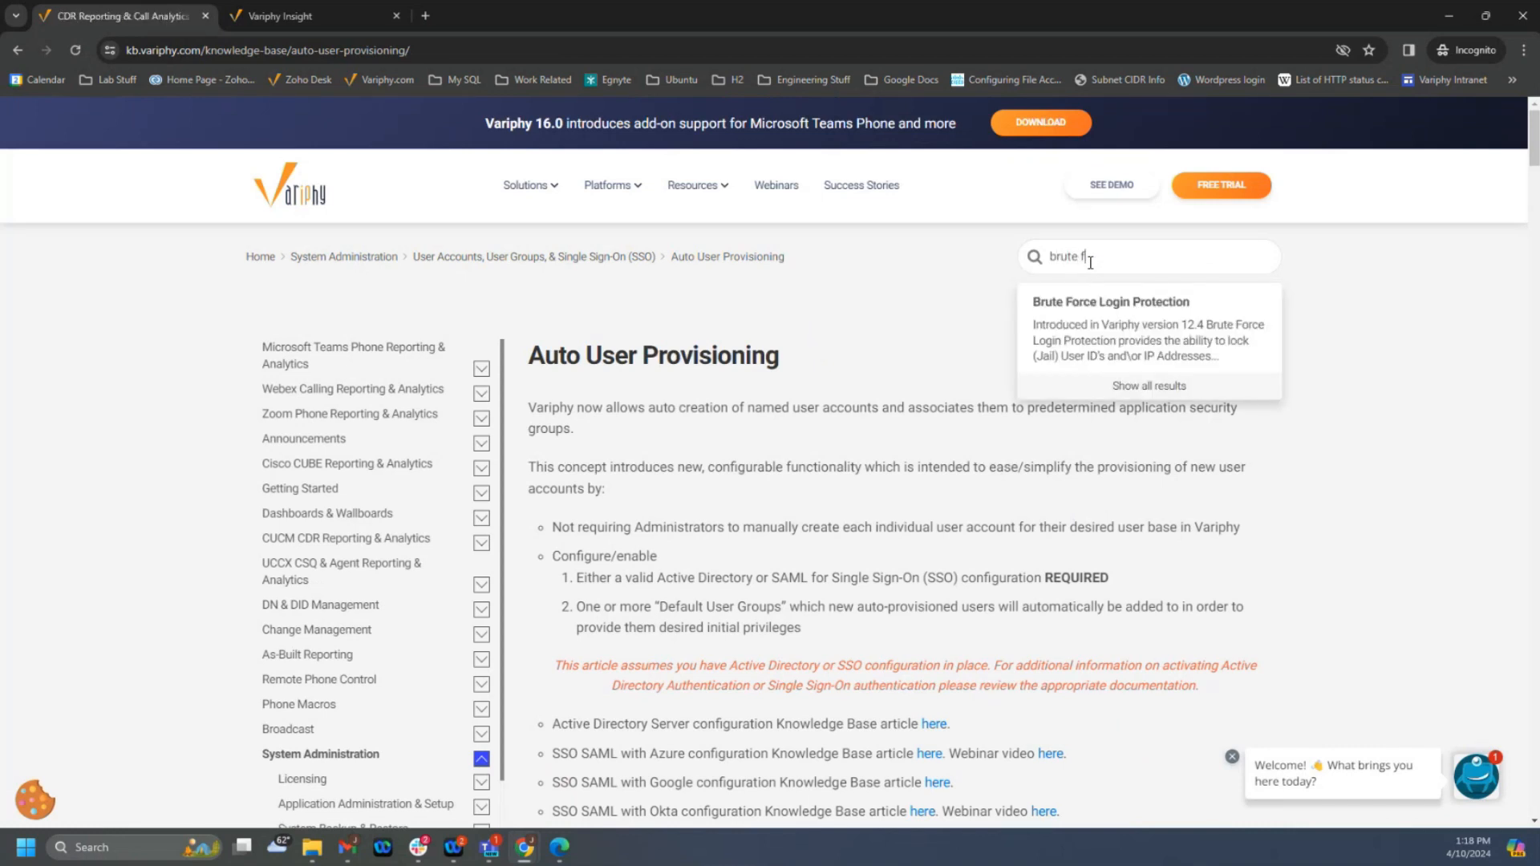
left_click(1167, 307)
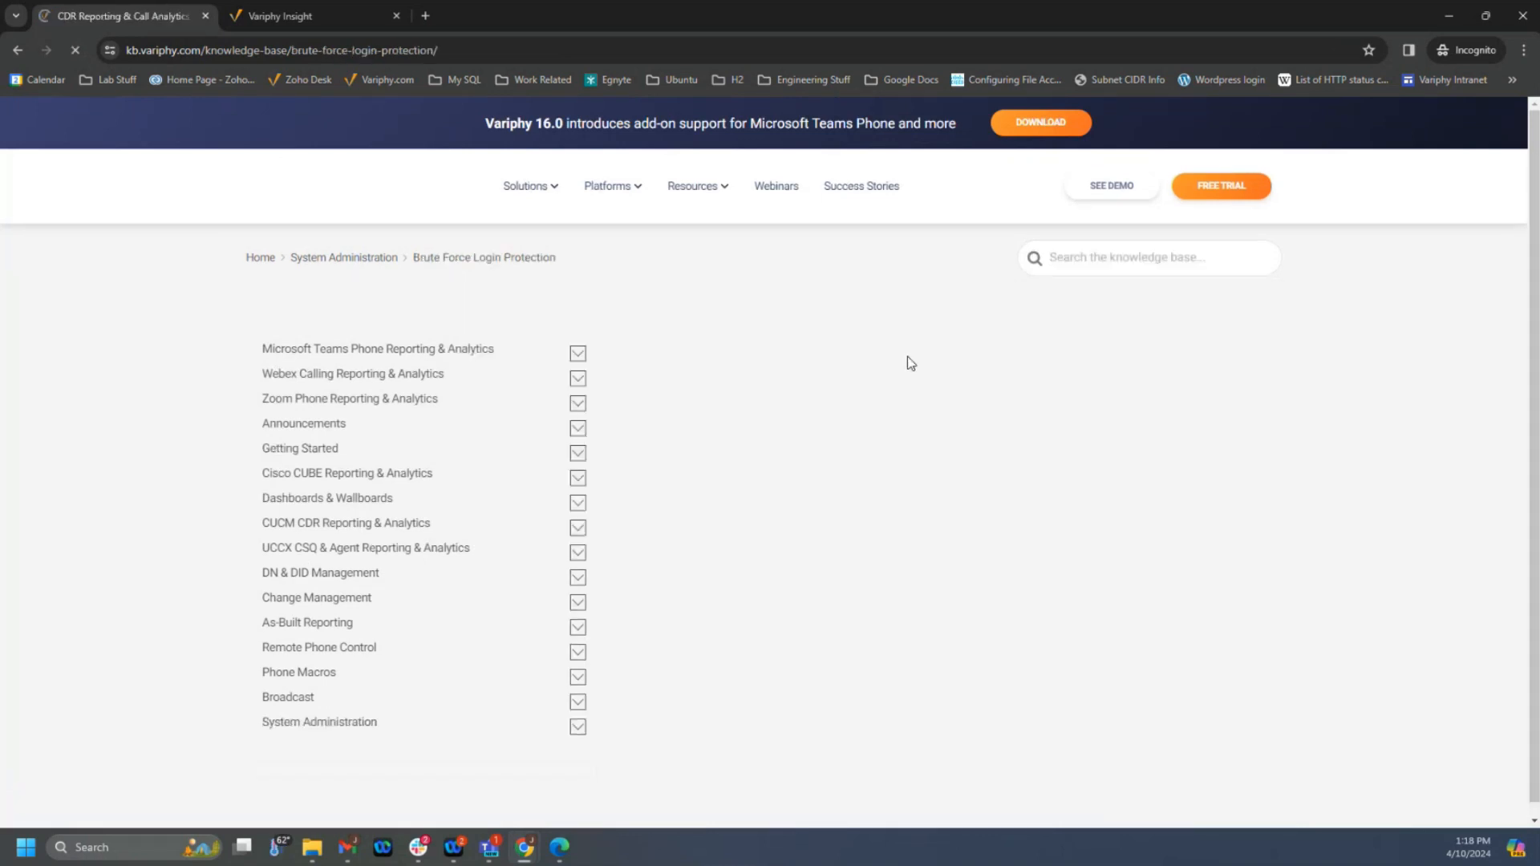
scroll(722, 402, "down", 7)
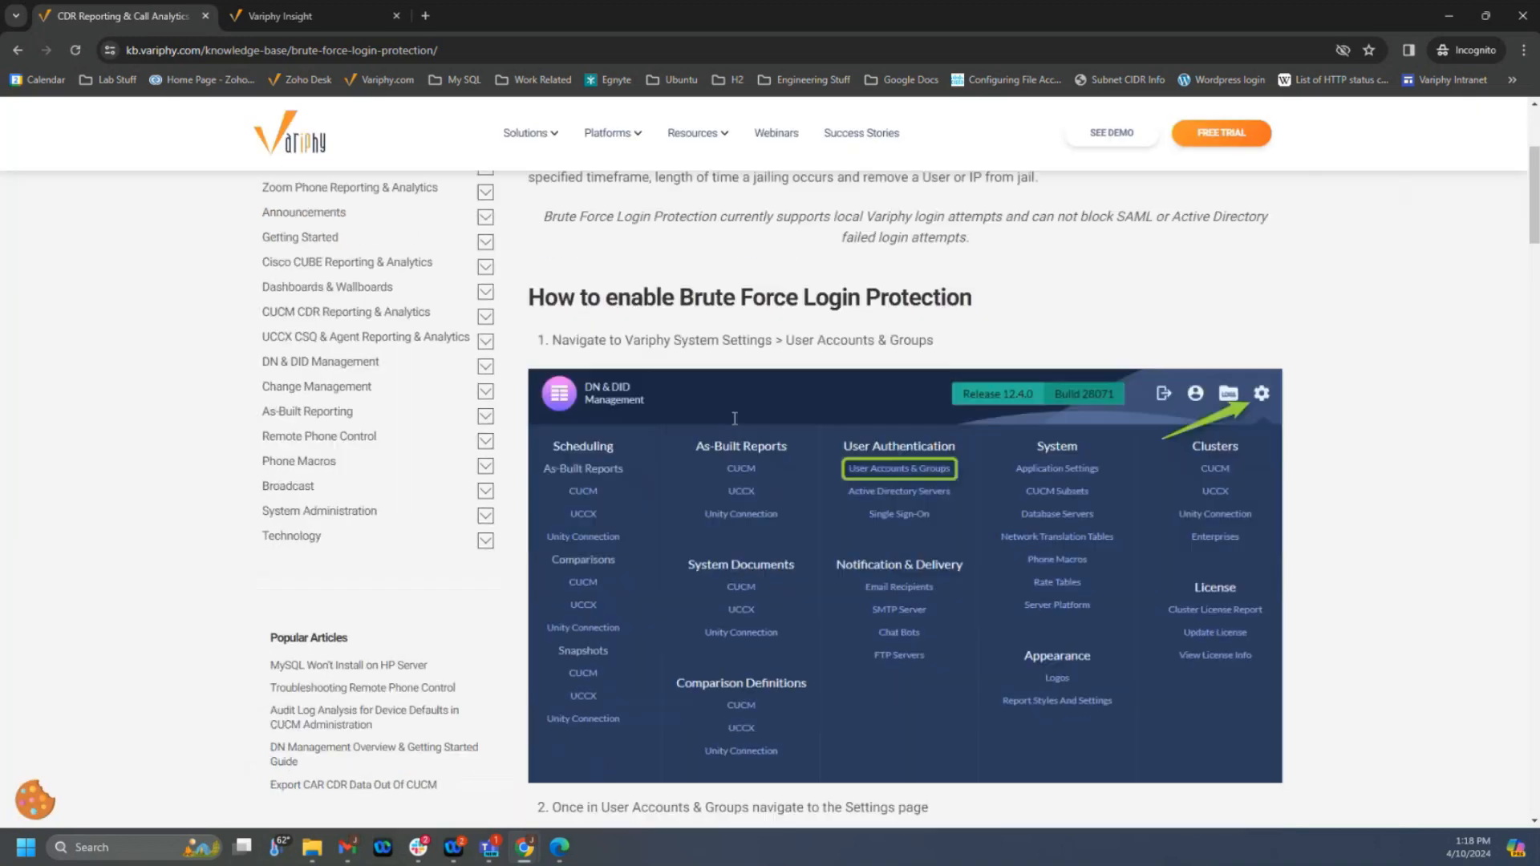
scroll(736, 422, "up", 5)
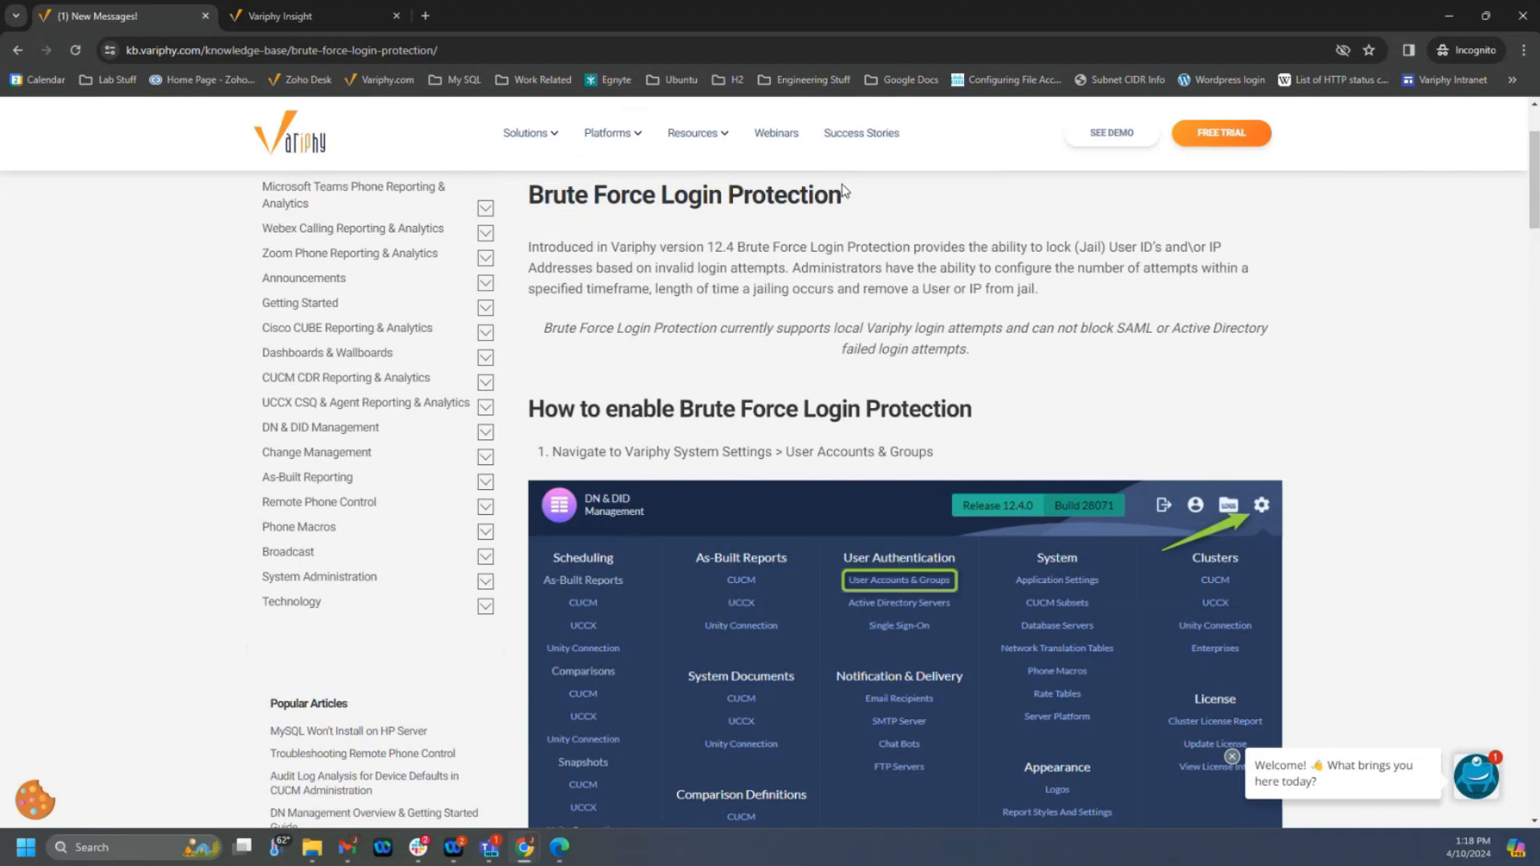
- Open the Variphy Webinars page and review the upcoming live webinars and recent webinars
scroll(847, 194, "up", 2)
left_click(776, 189)
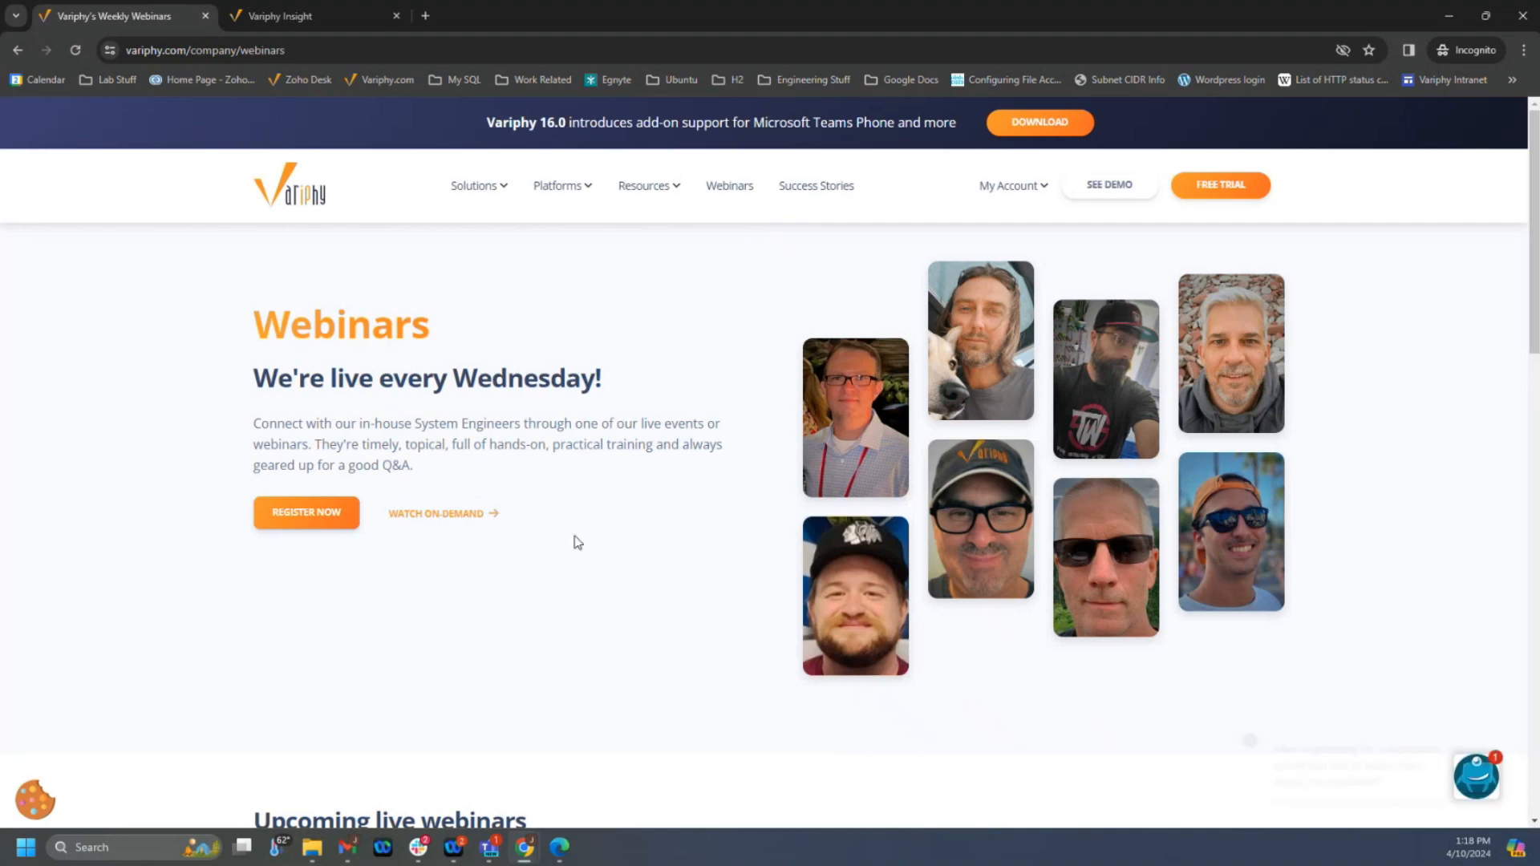
scroll(586, 527, "down", 3)
scroll(586, 527, "down", 4)
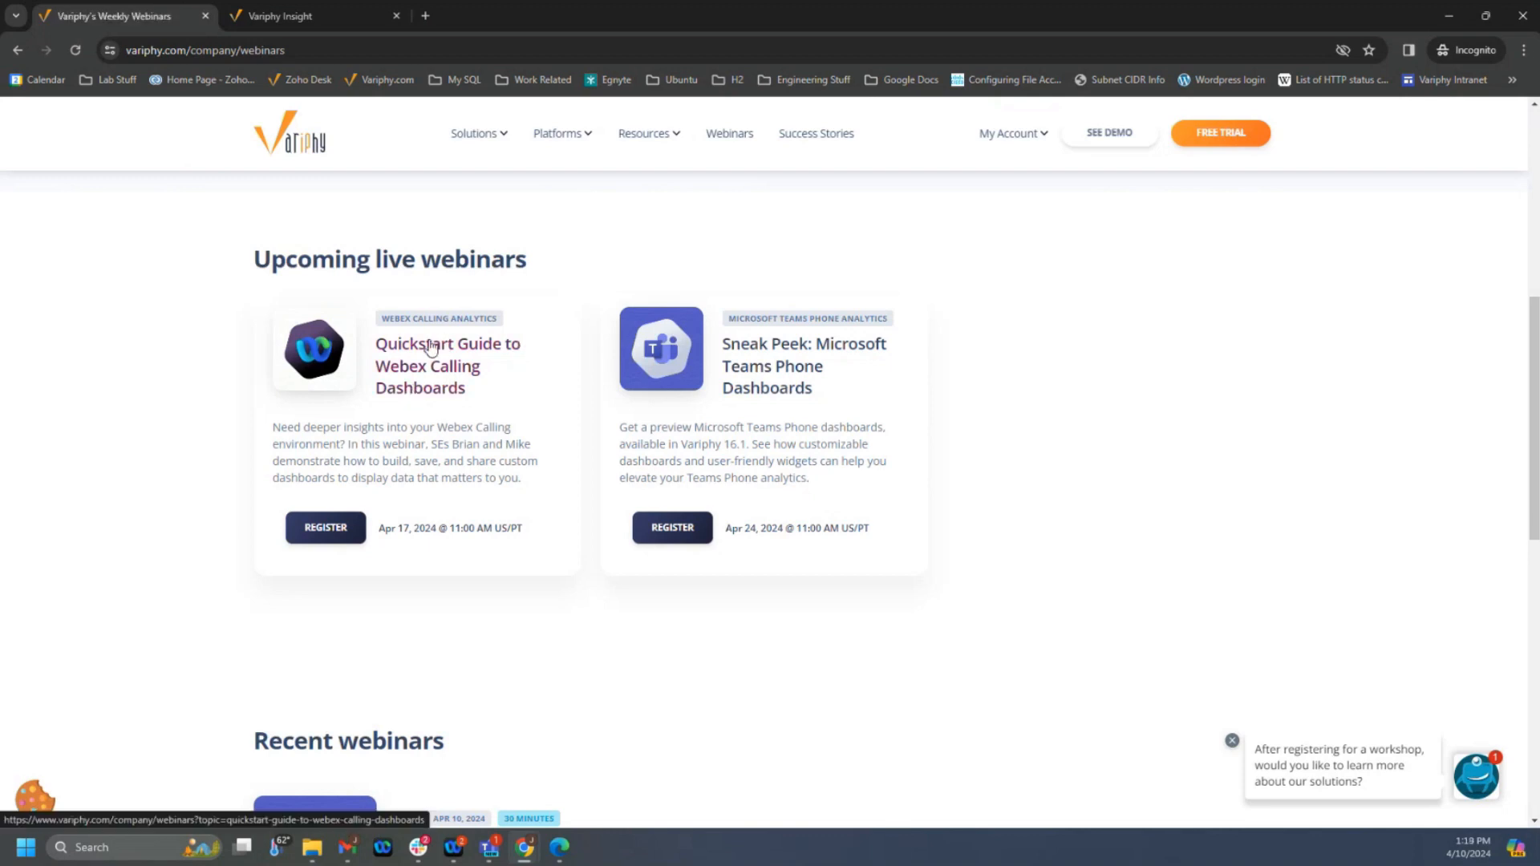
scroll(645, 515, "down", 3)
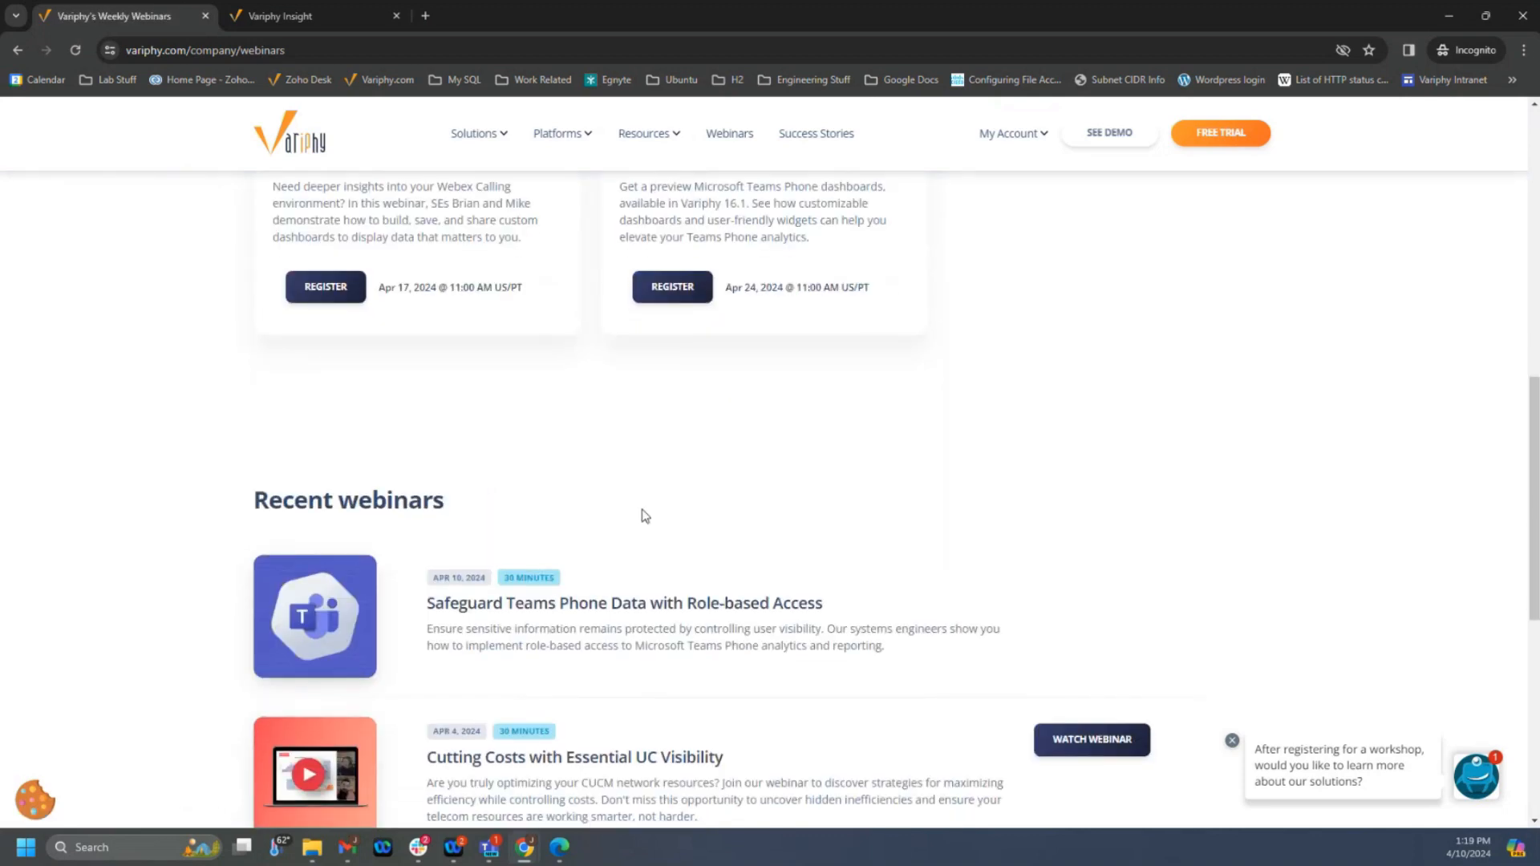
scroll(646, 518, "down", 1)
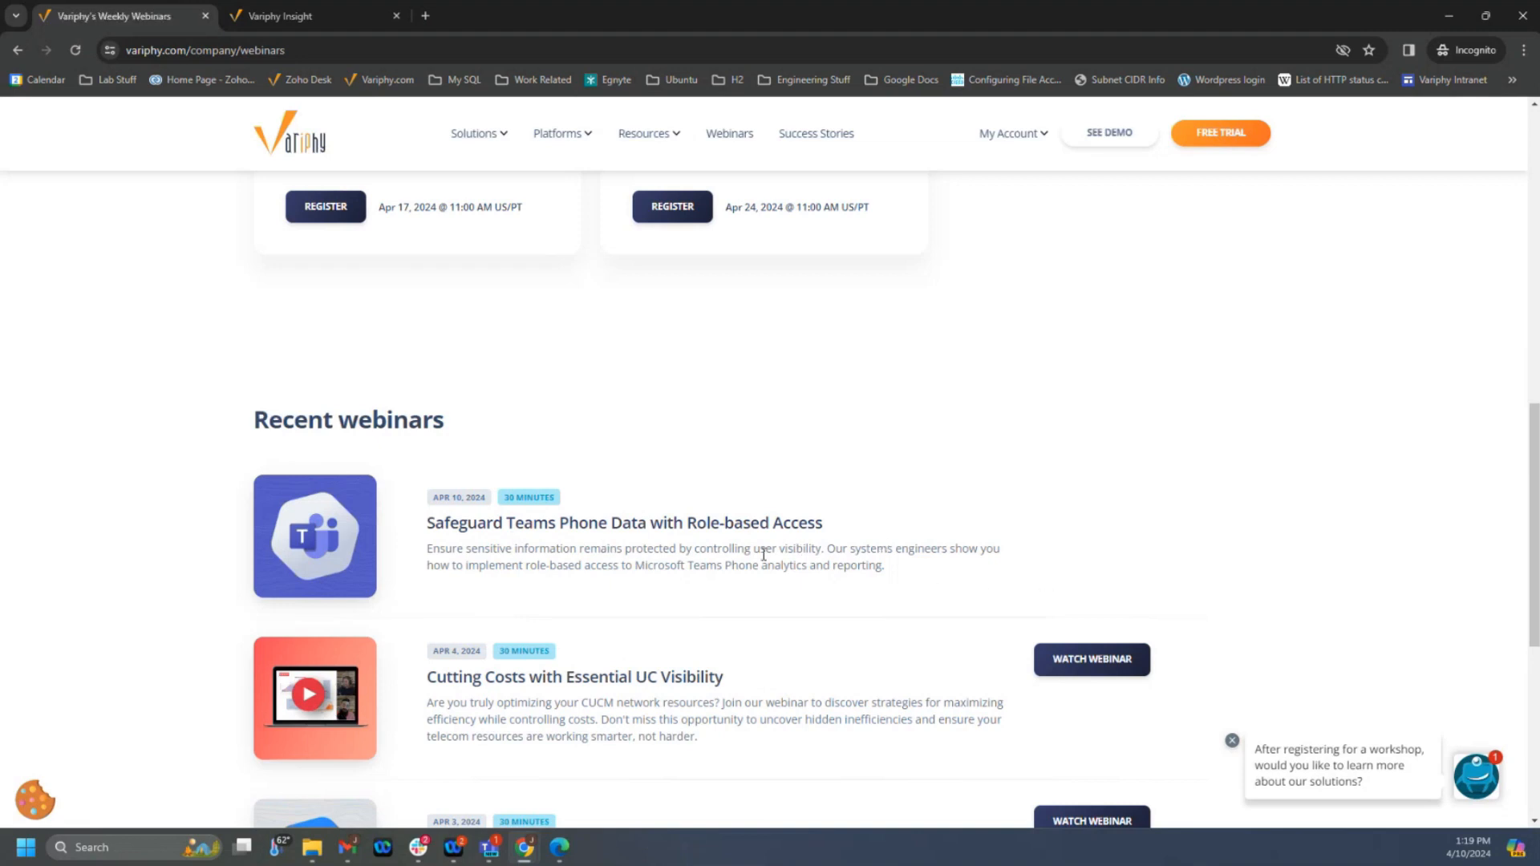
scroll(904, 433, "up", 7)
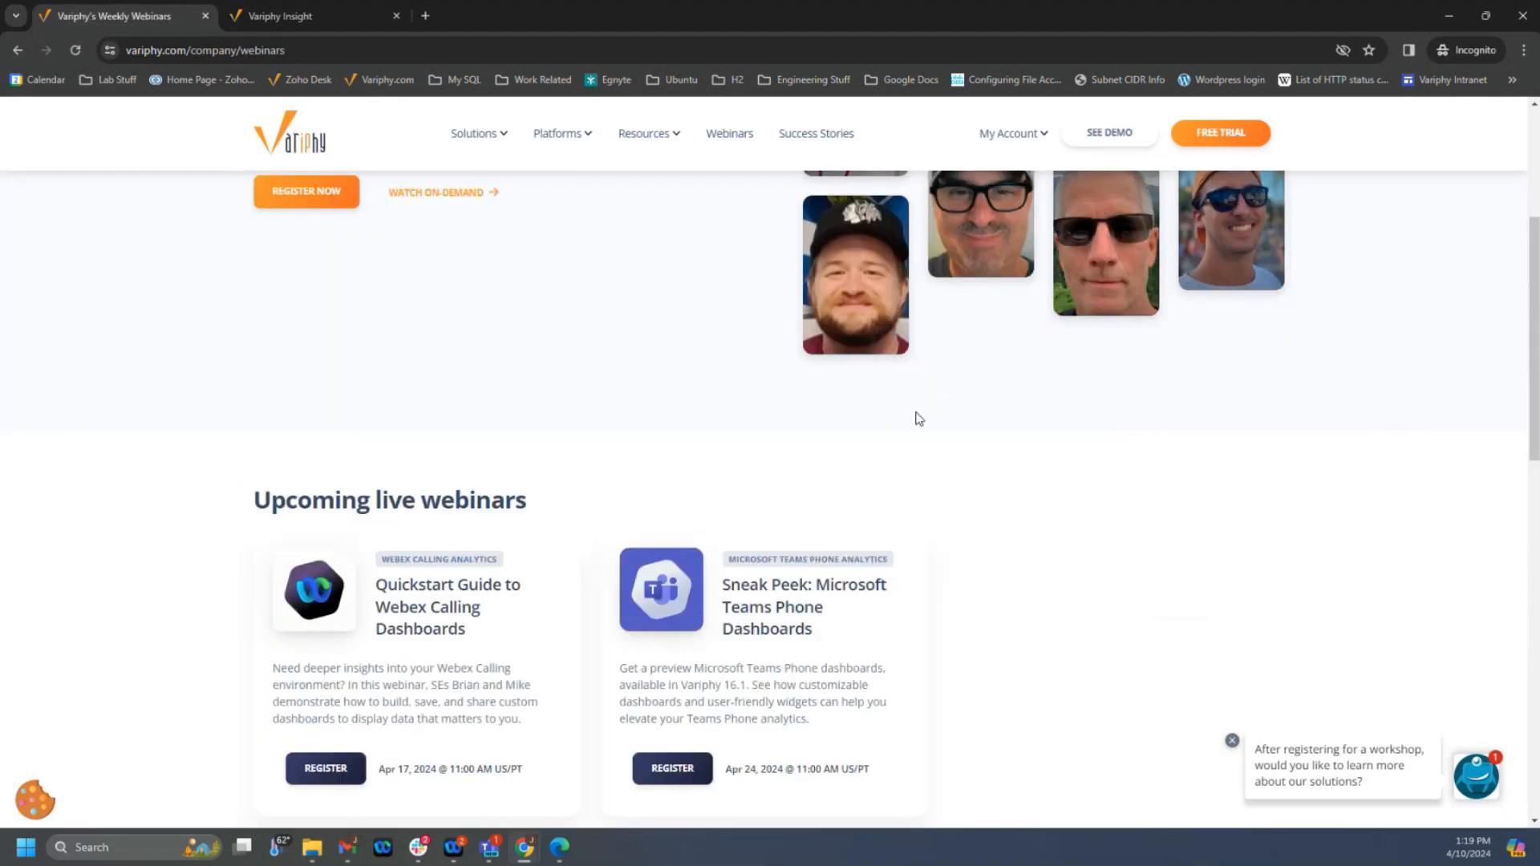
scroll(671, 473, "down", 5)
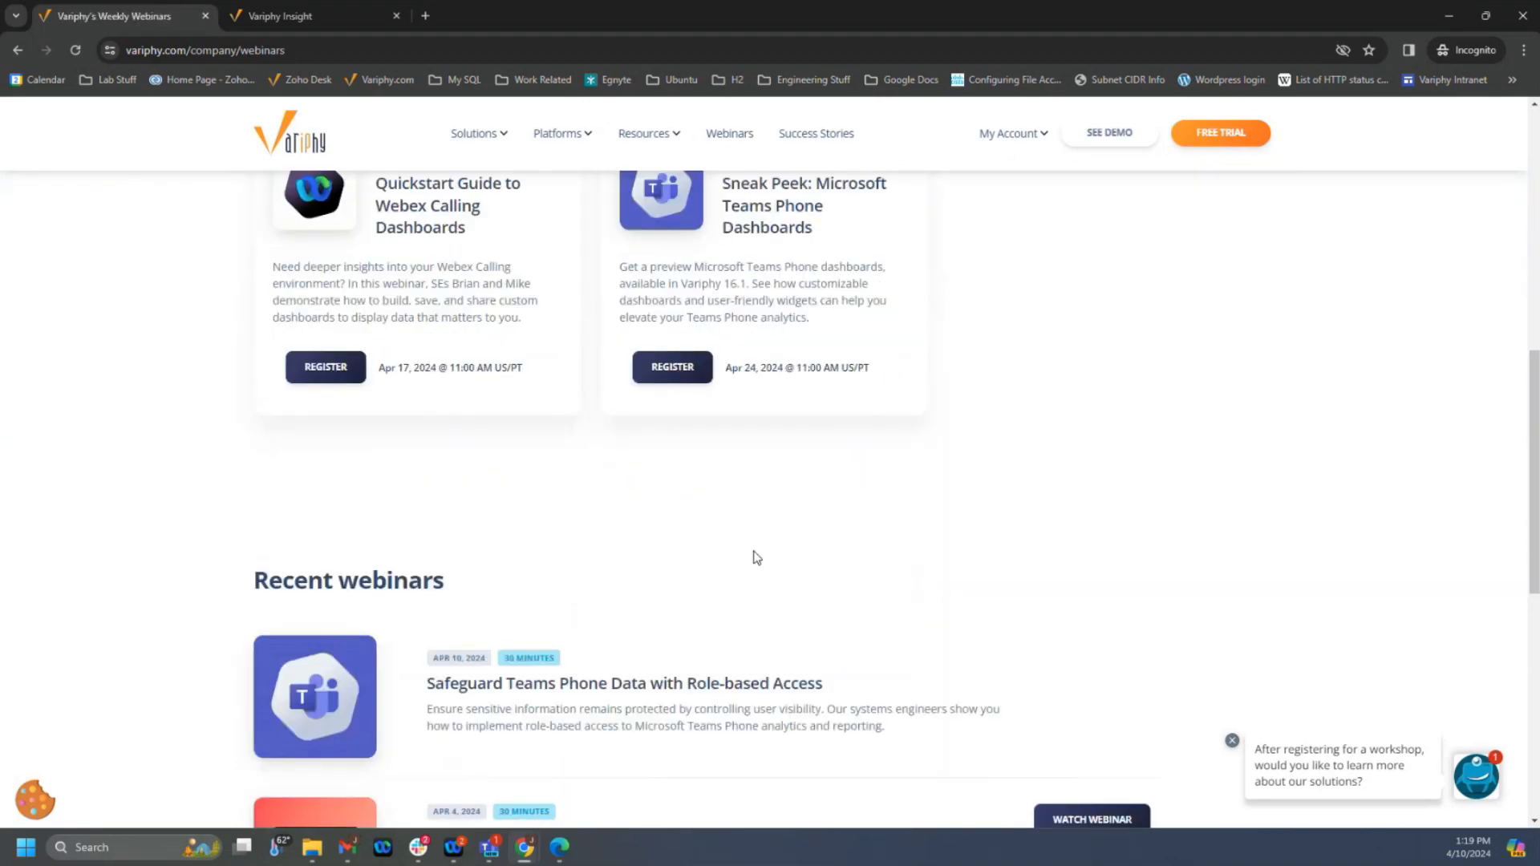
scroll(730, 530, "down", 8)
- Open the on-demand webinar library, search it for "auto", and browse the matching webinars
left_click(736, 485)
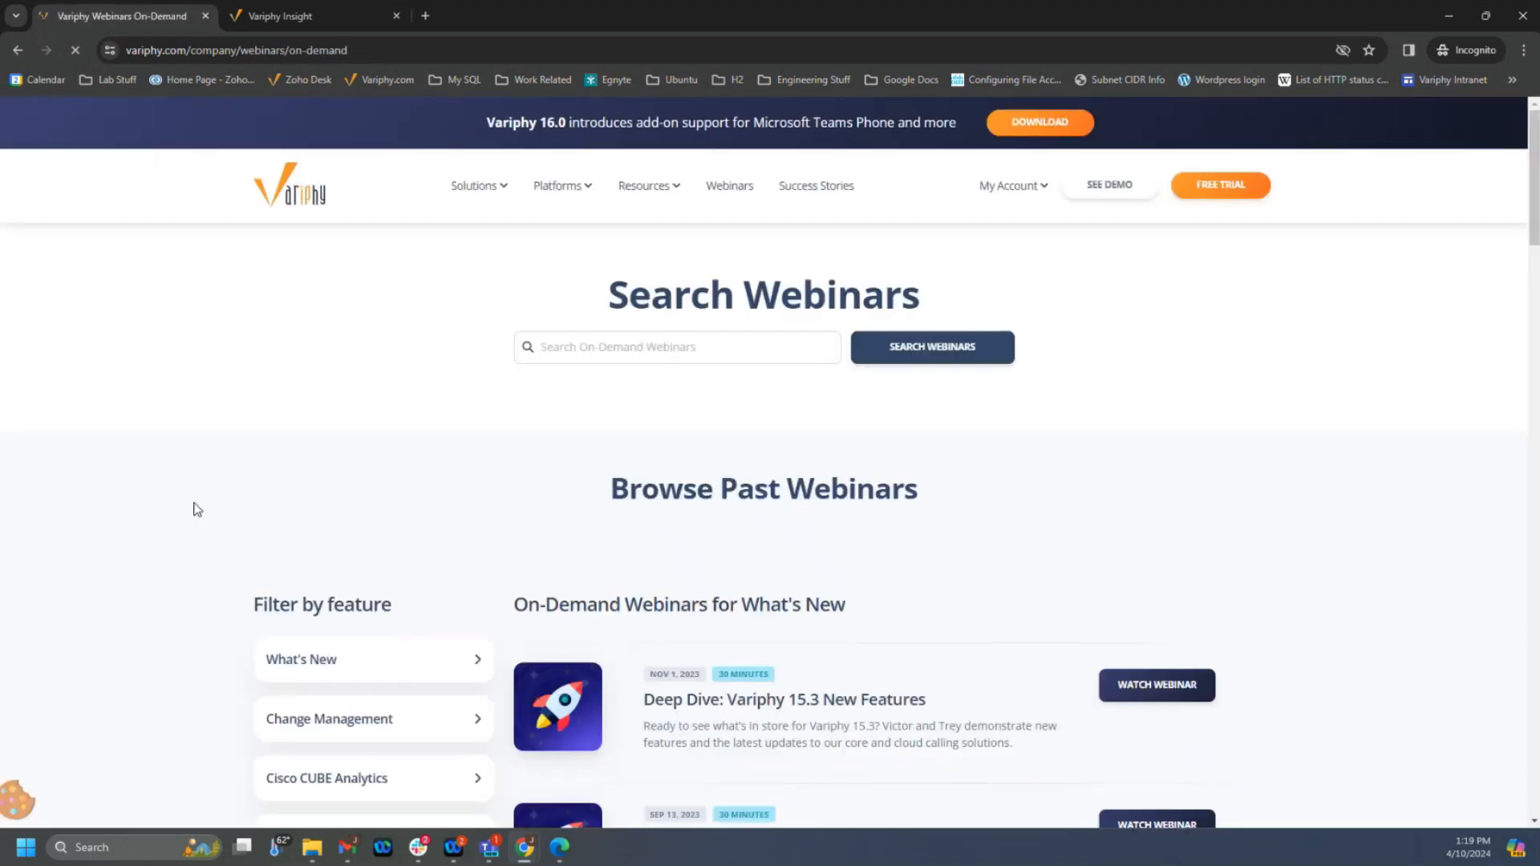
left_click(542, 347)
type("au")
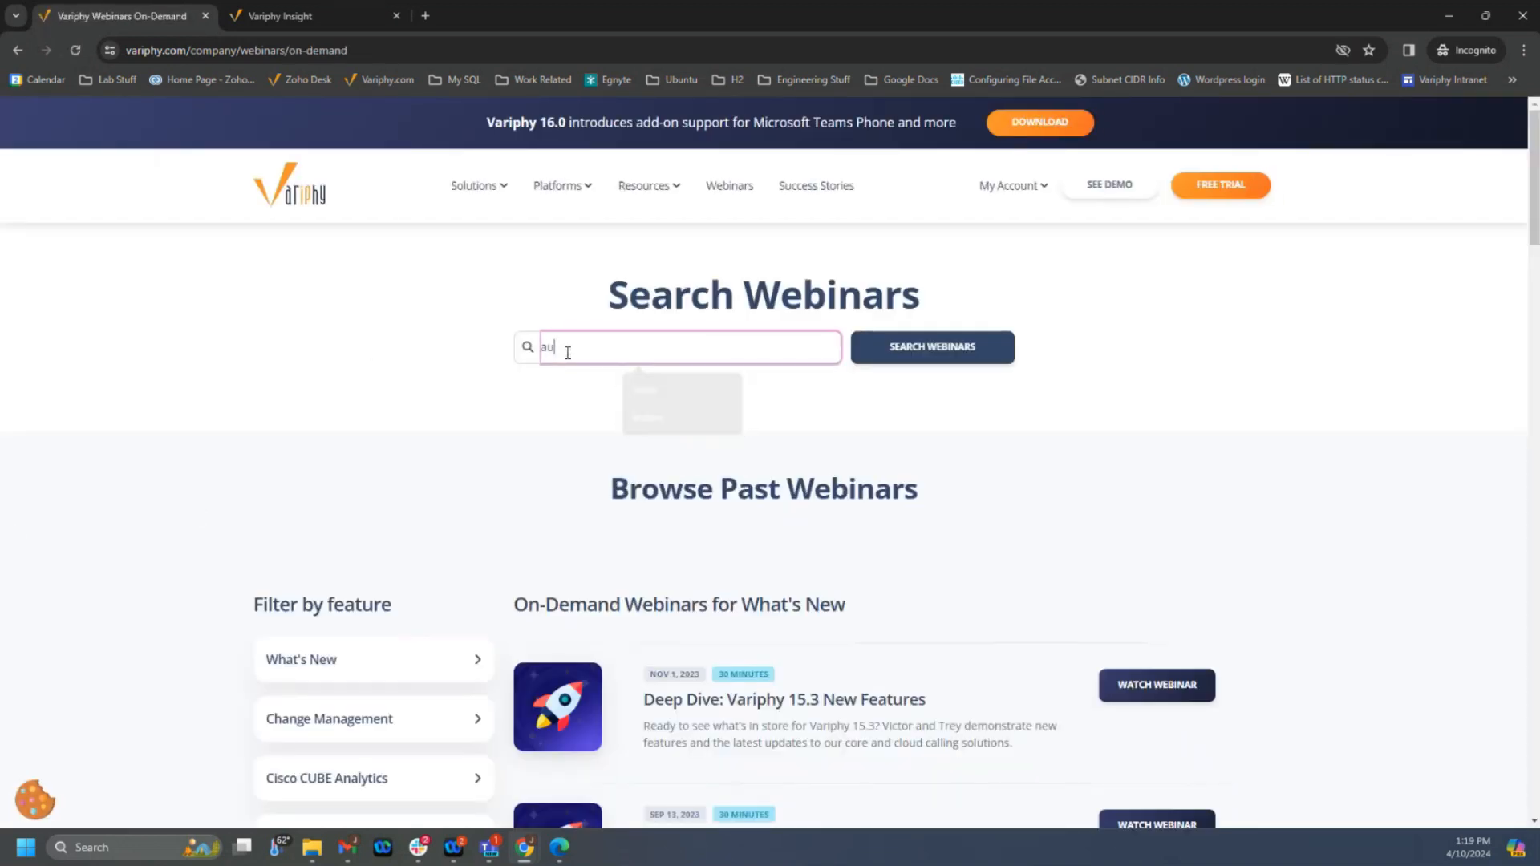
type("to")
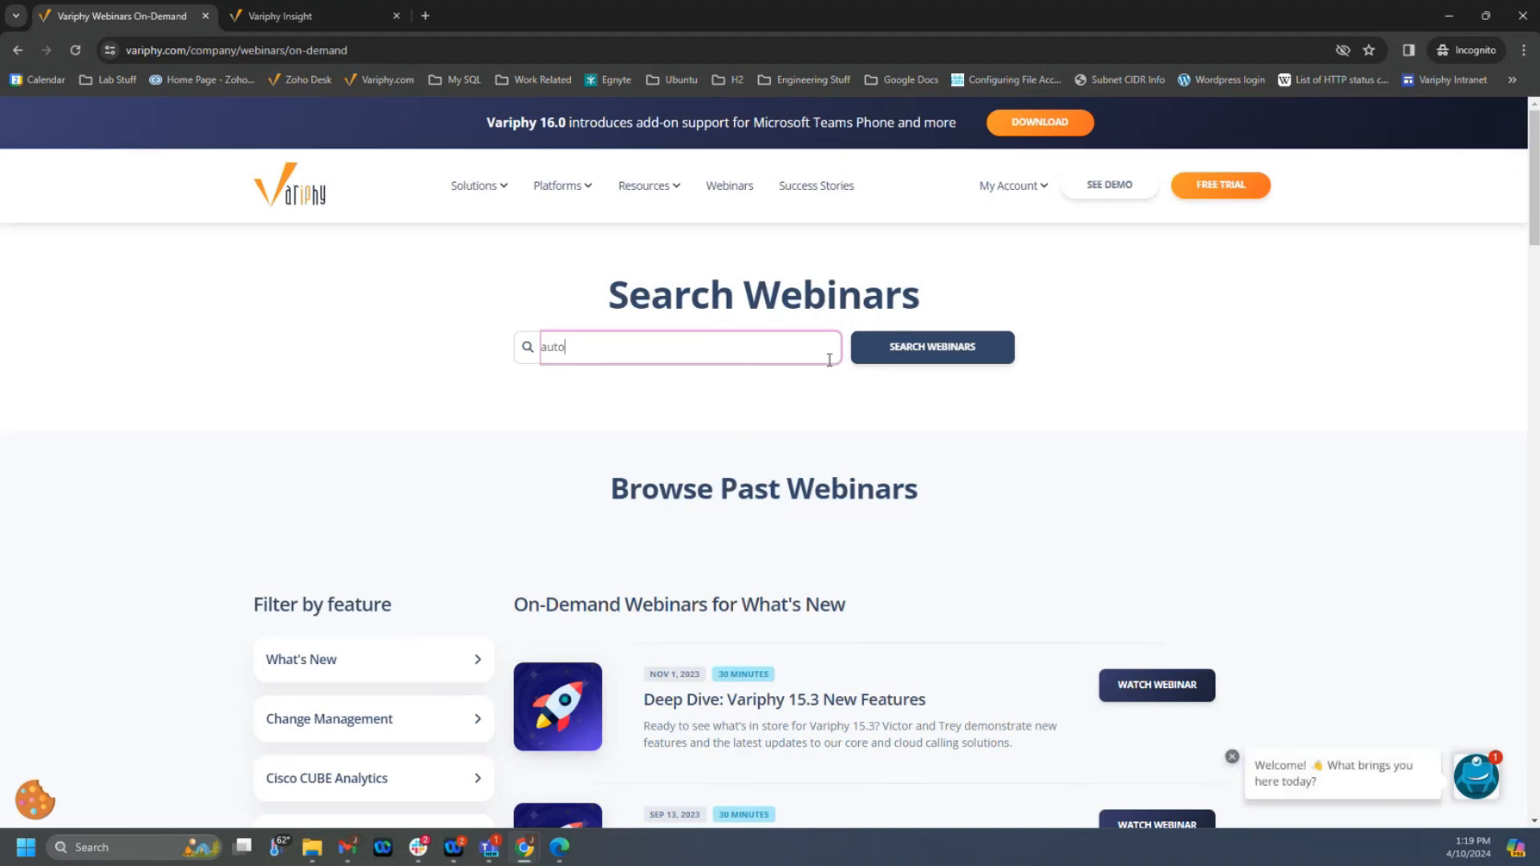
left_click(956, 350)
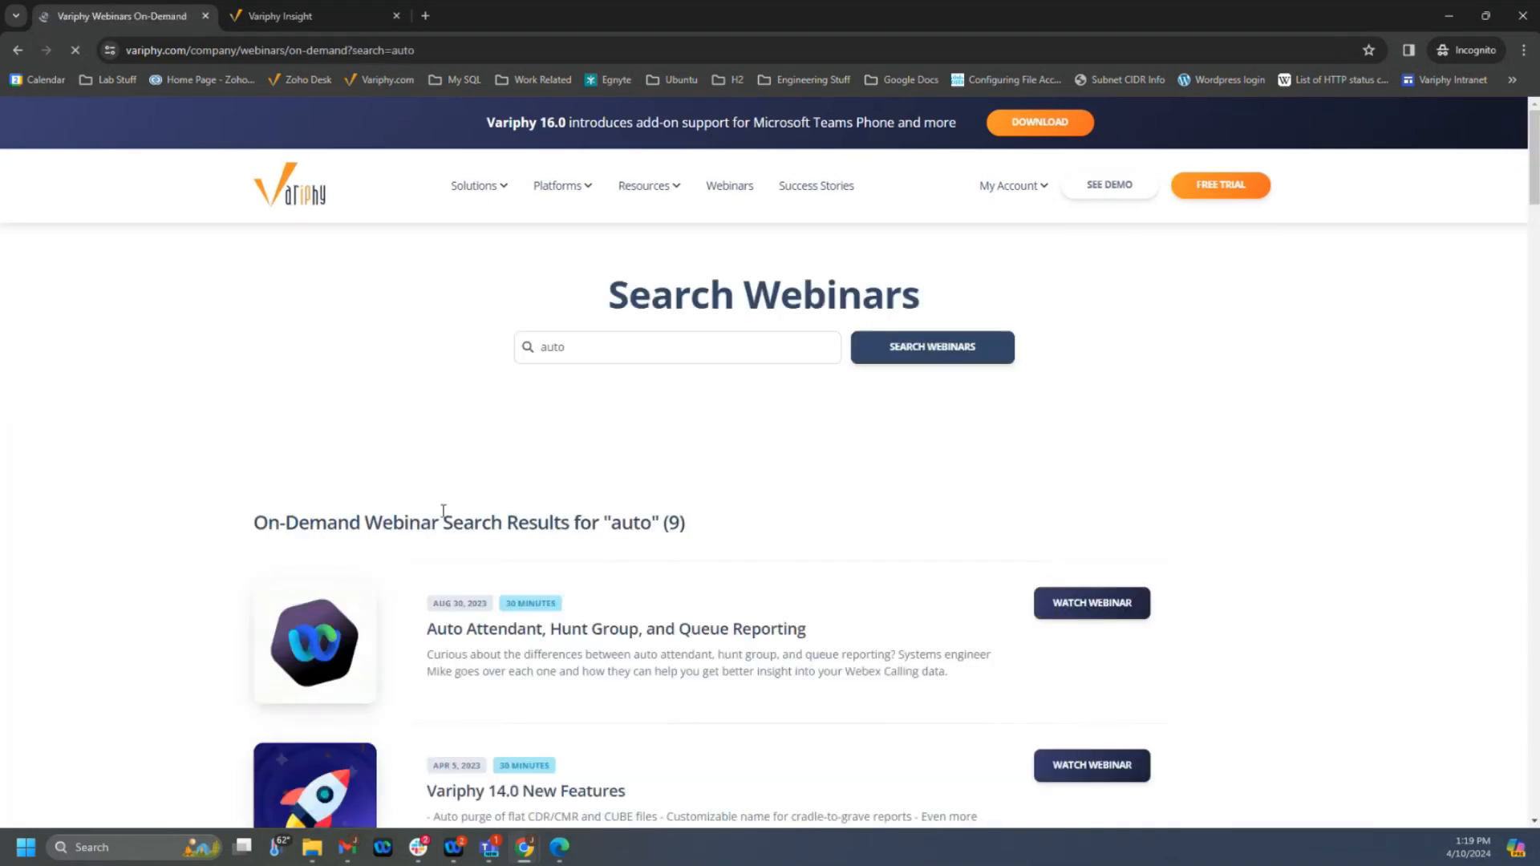
scroll(639, 540, "down", 7)
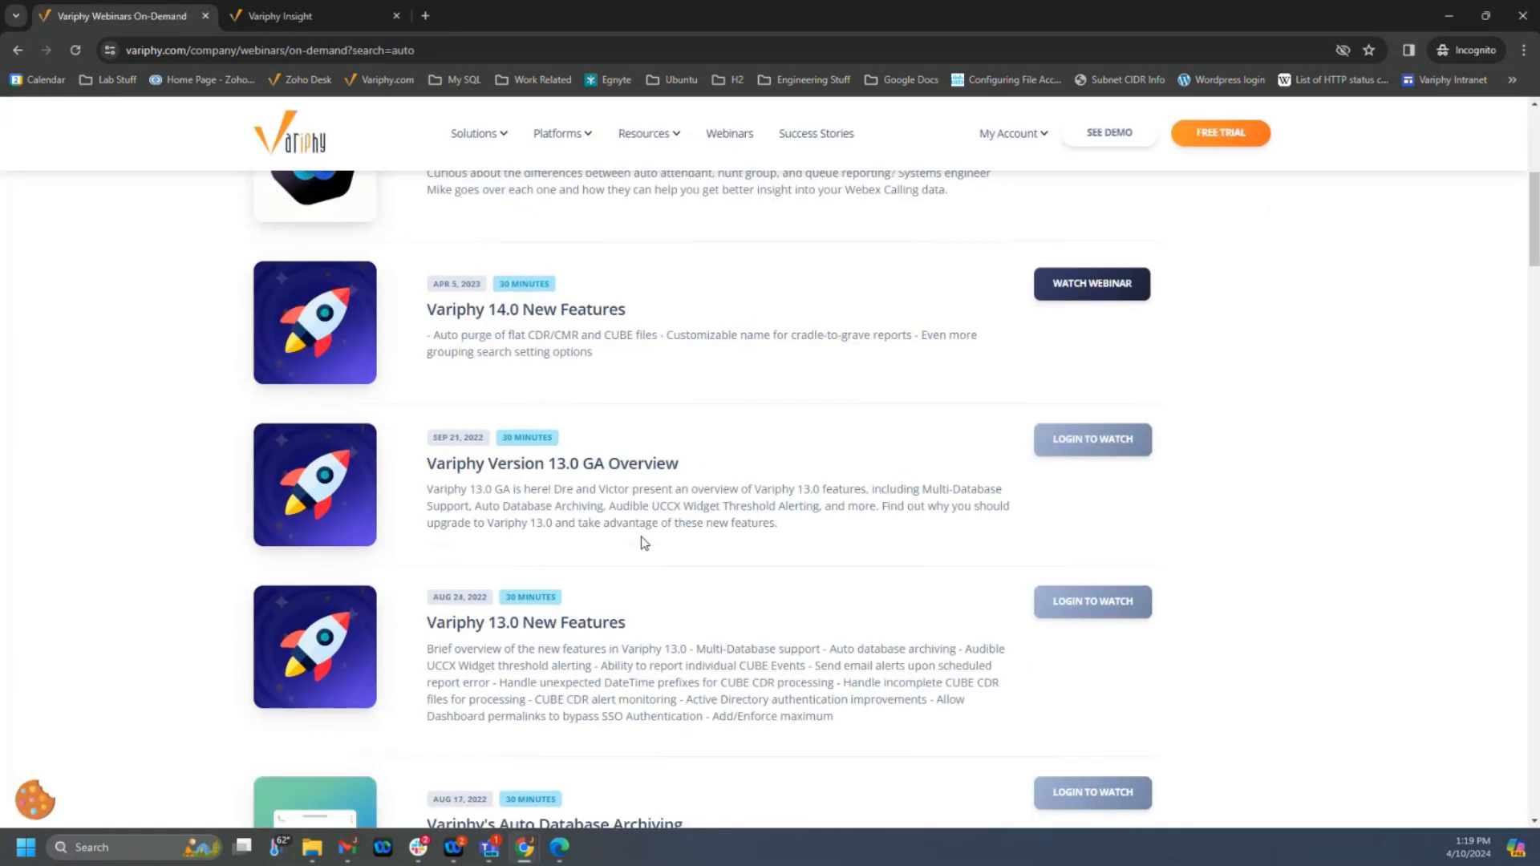
- Look through the remaining "auto" webinar results and search the on-demand webinars for "permis"
scroll(643, 543, "down", 3)
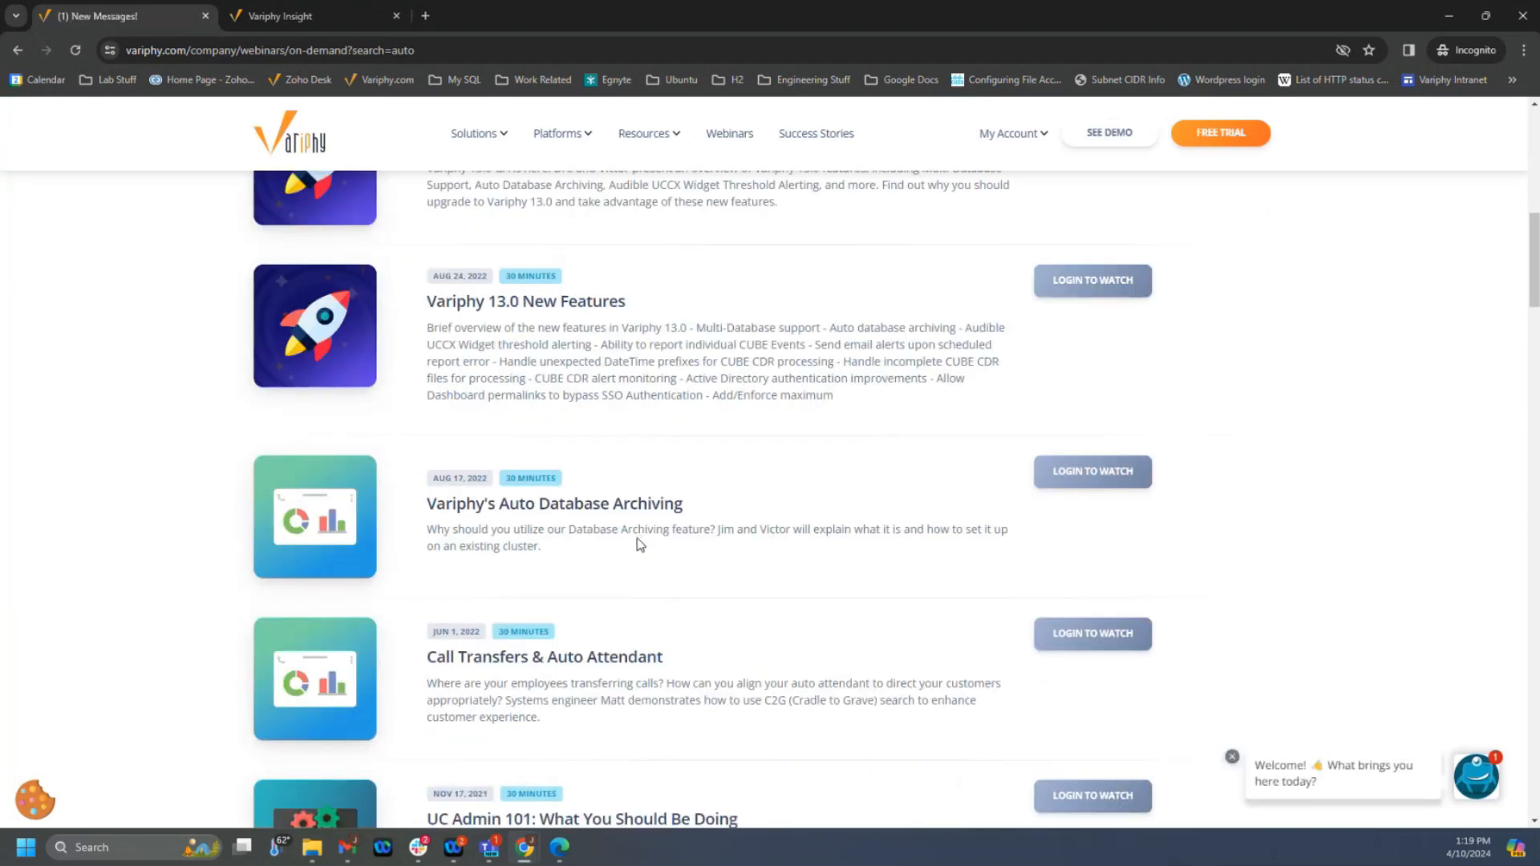
scroll(640, 545, "down", 2)
scroll(640, 545, "down", 3)
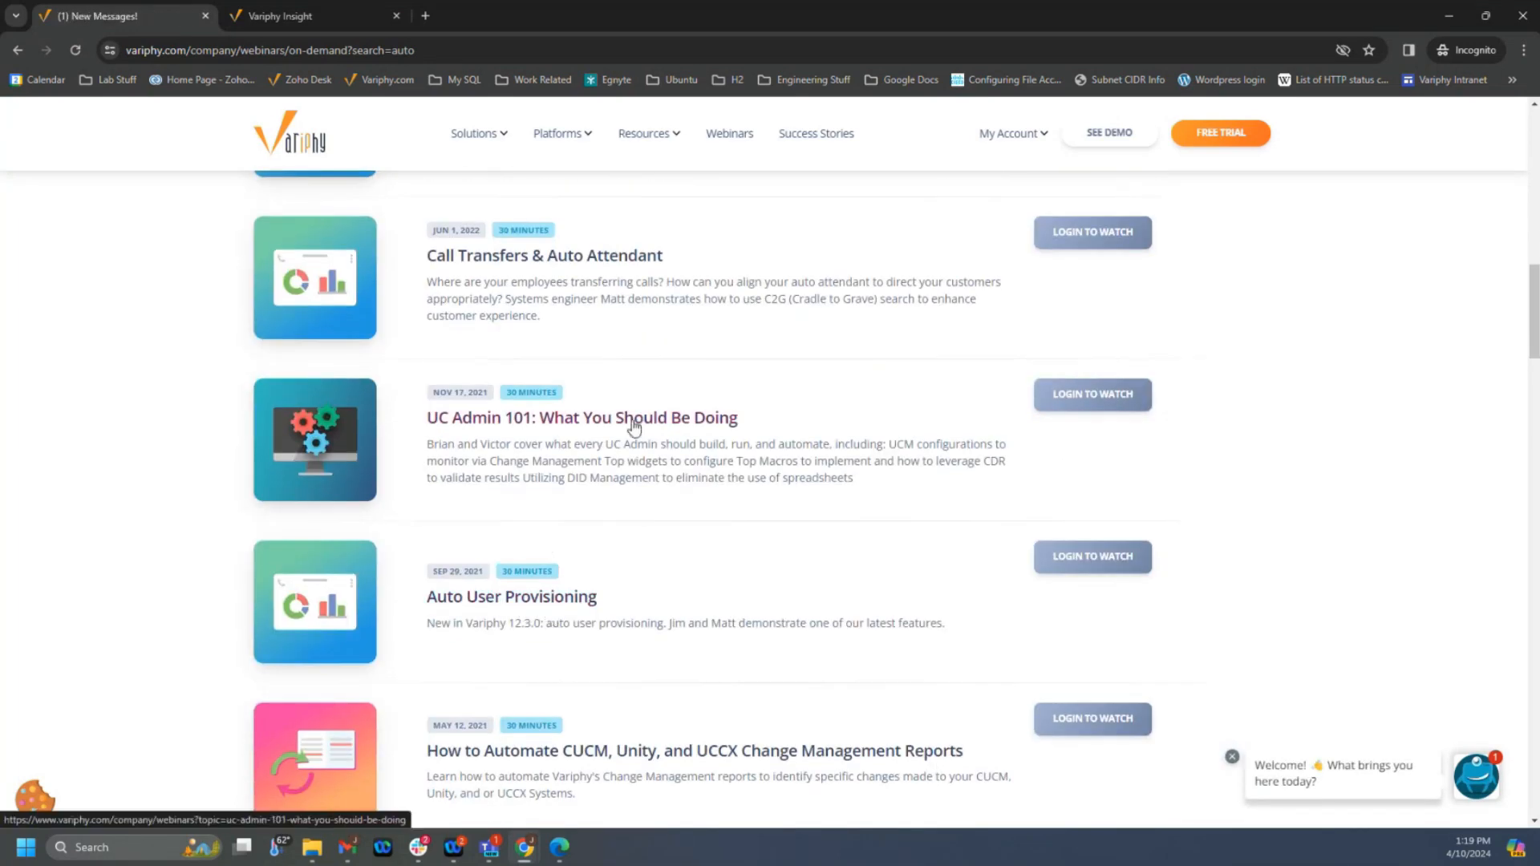
scroll(634, 478, "up", 15)
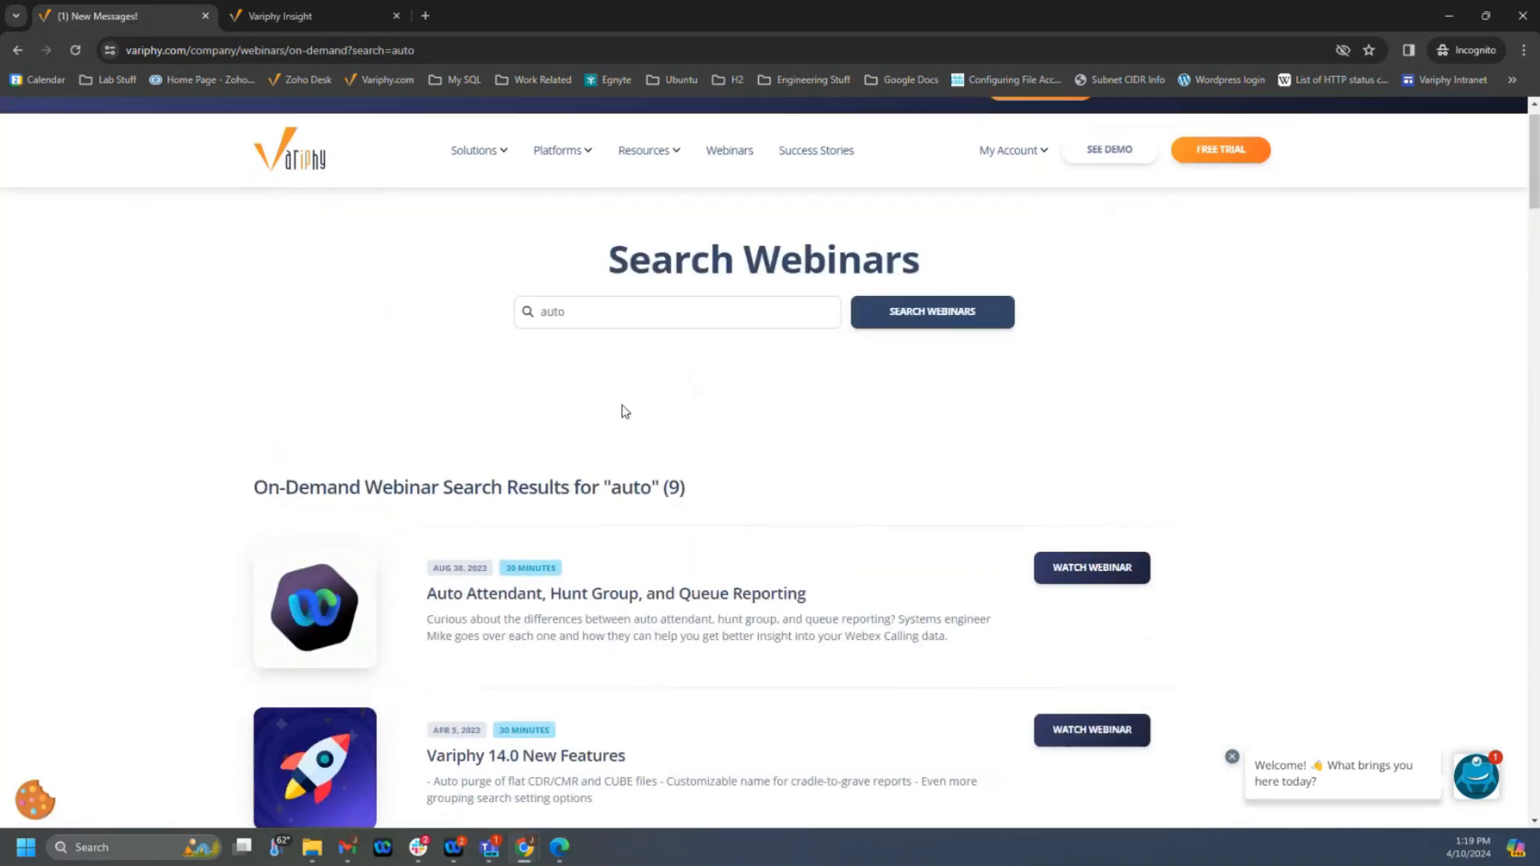
left_click_drag(580, 339, 446, 355)
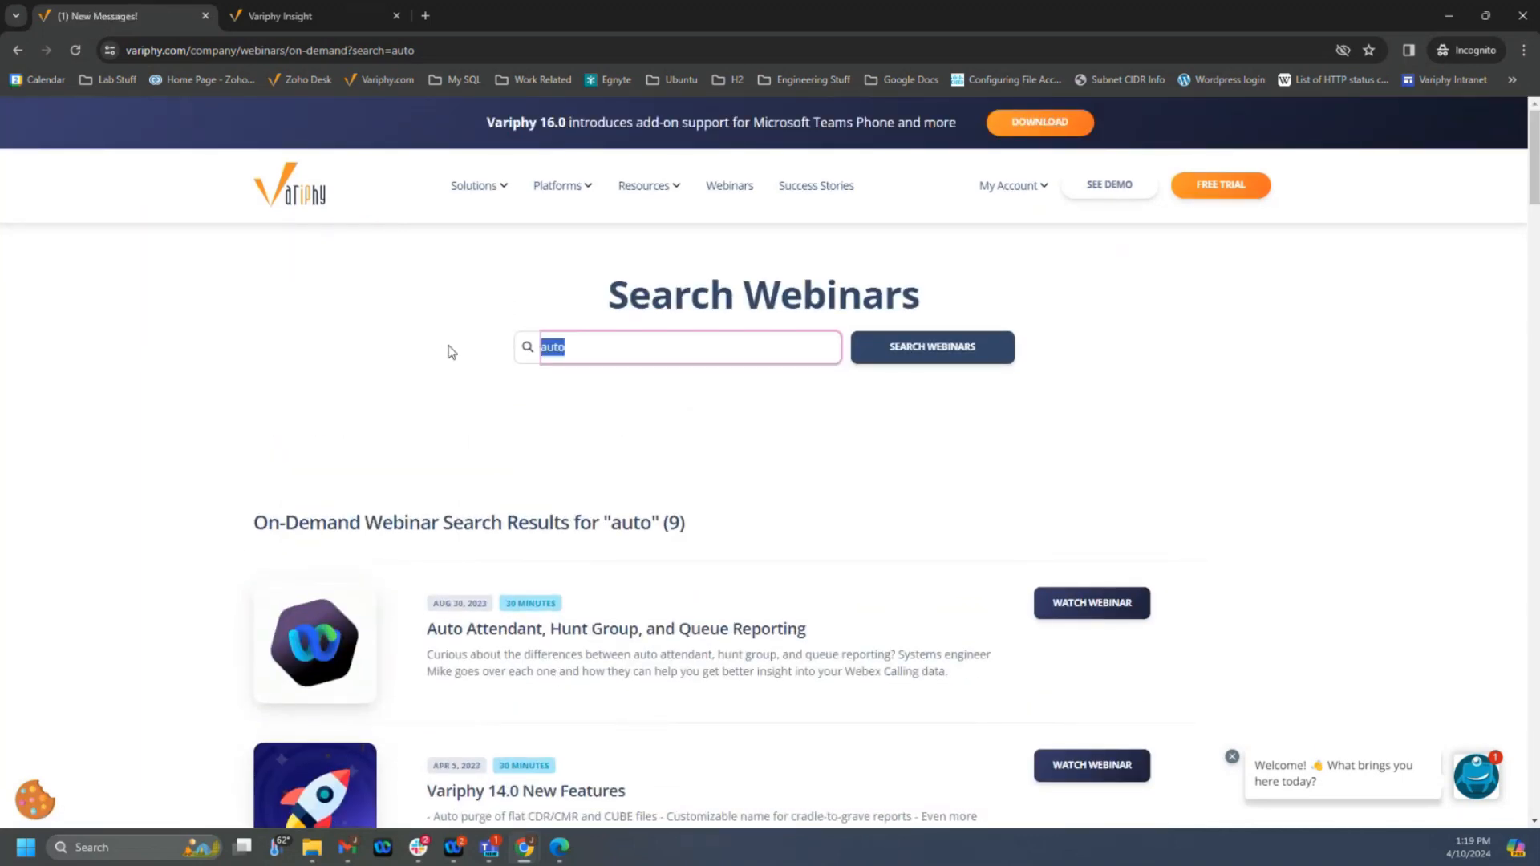
type("permis")
left_click(894, 347)
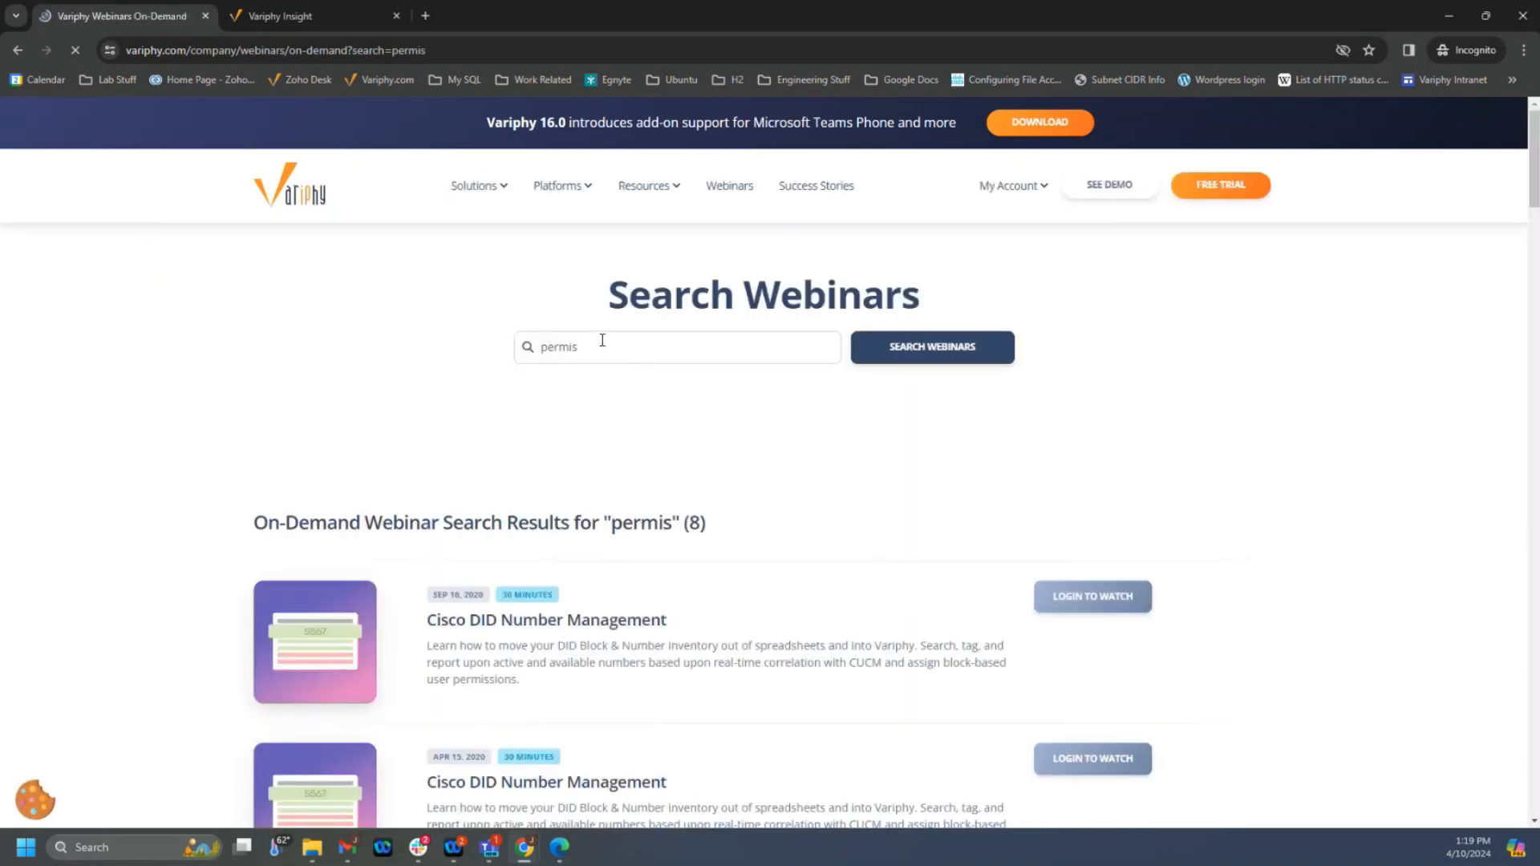
- Search the on-demand webinars for "user" and browse the matching webinars
left_click_drag(601, 345, 478, 358)
type("user")
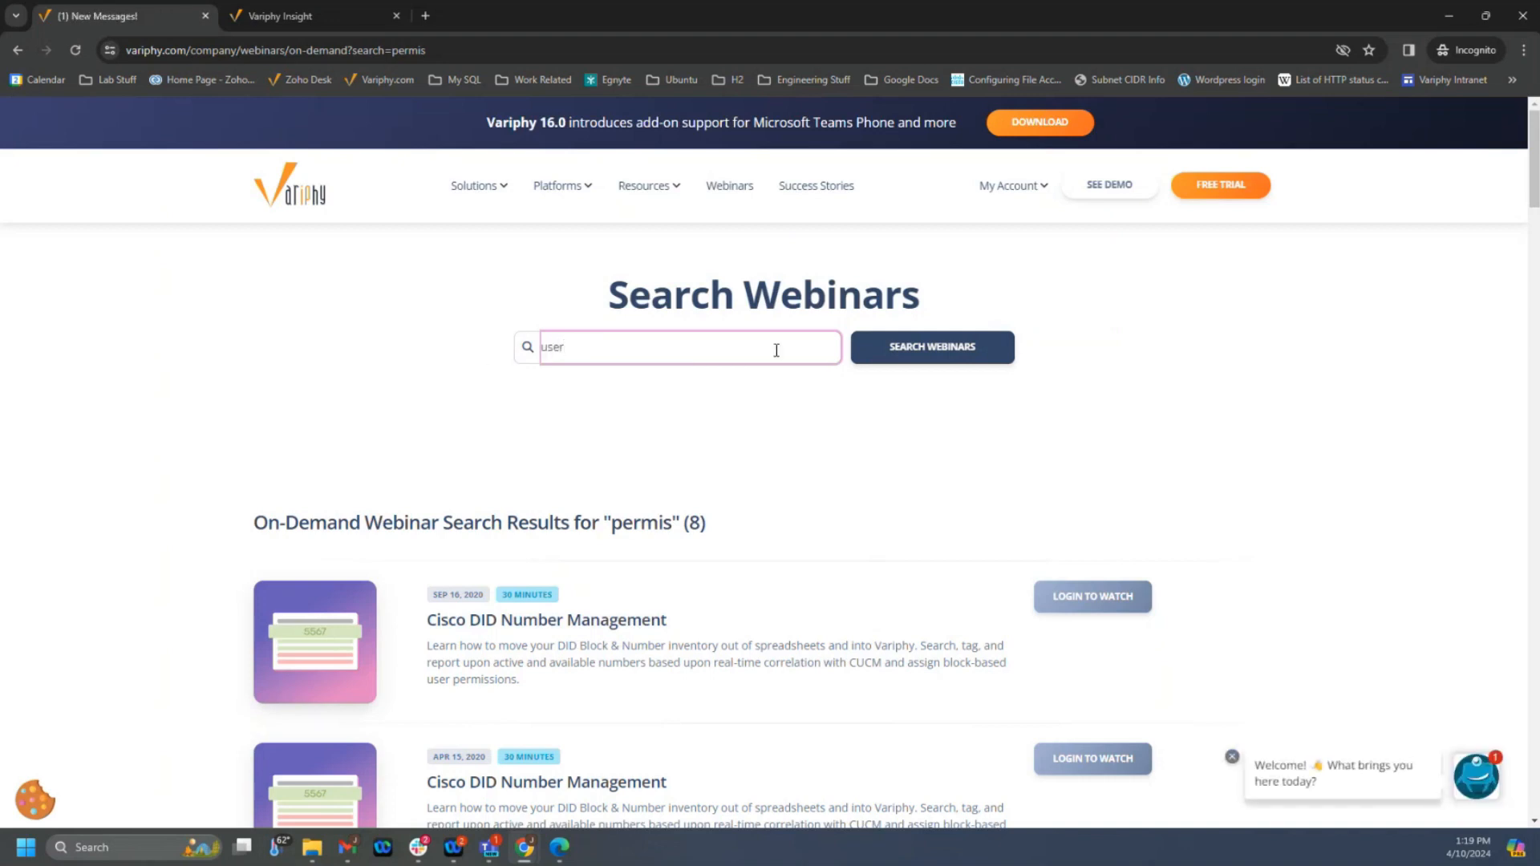
left_click(953, 357)
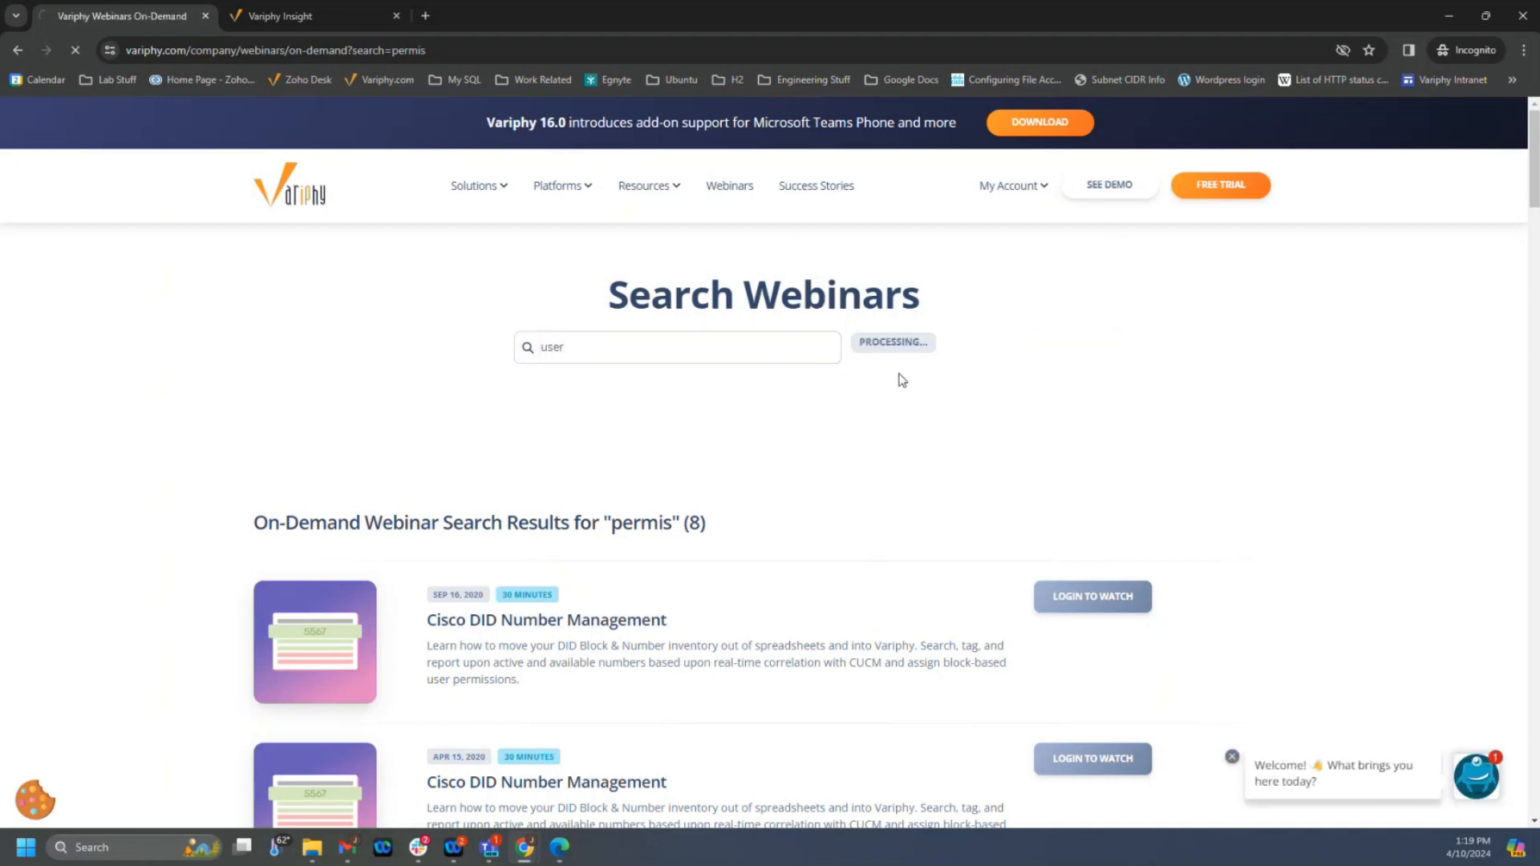
scroll(802, 553, "down", 6)
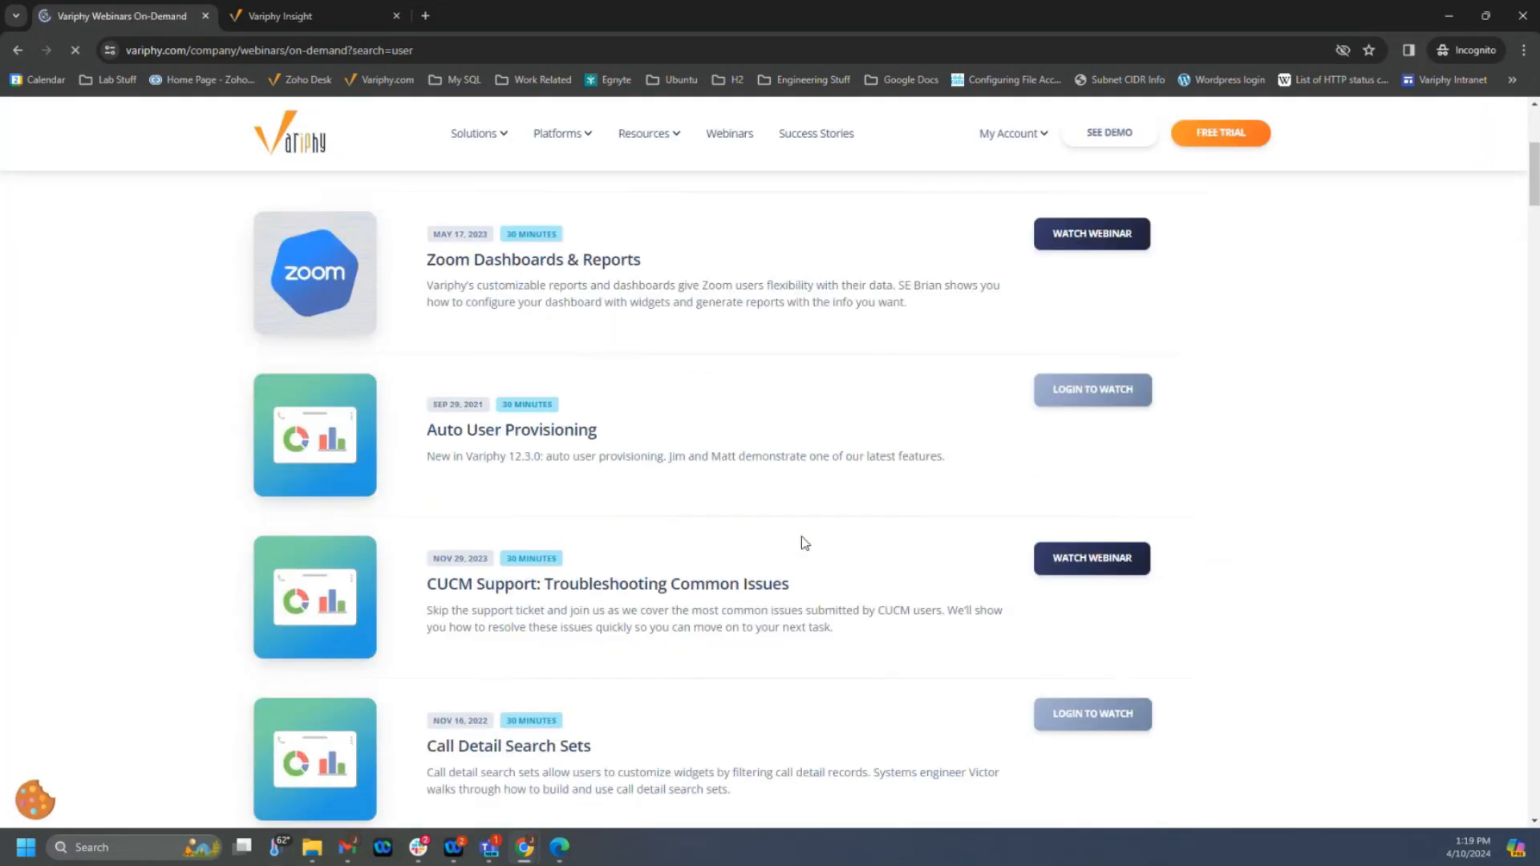
scroll(805, 536, "down", 7)
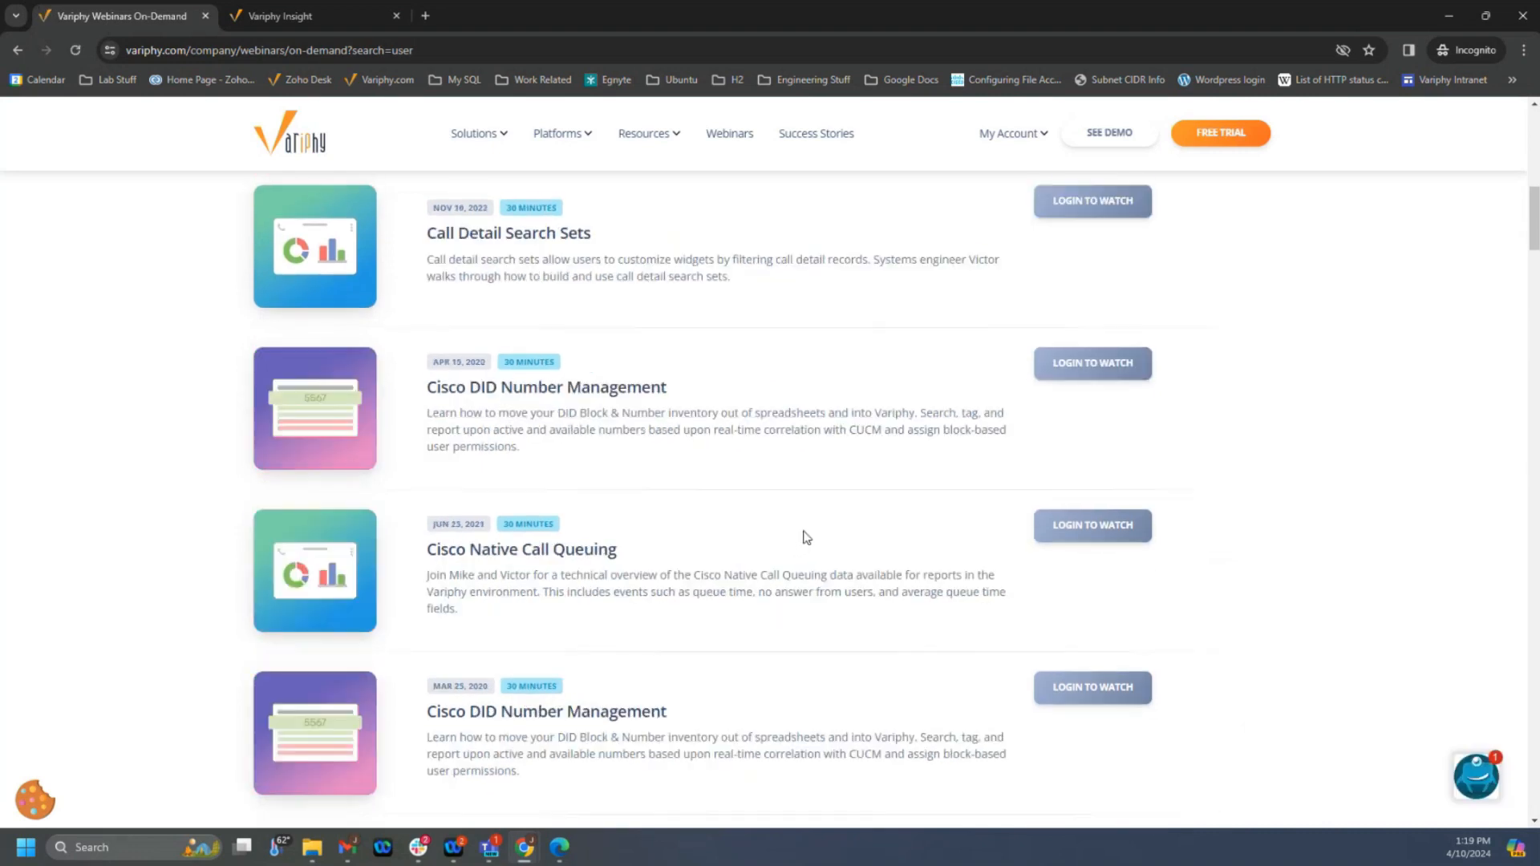
scroll(807, 538, "down", 7)
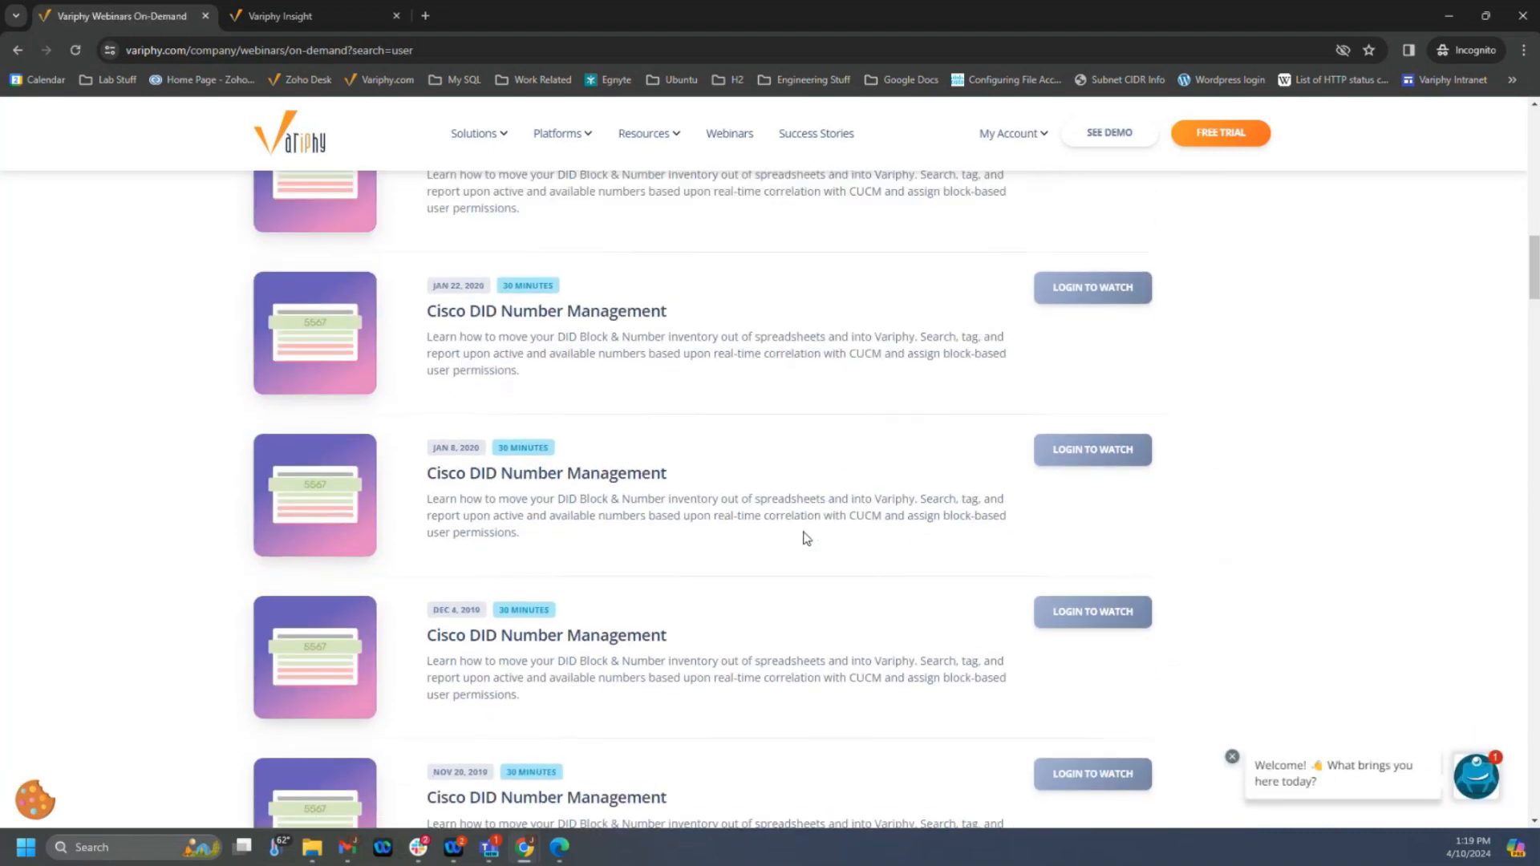
scroll(806, 538, "up", 20)
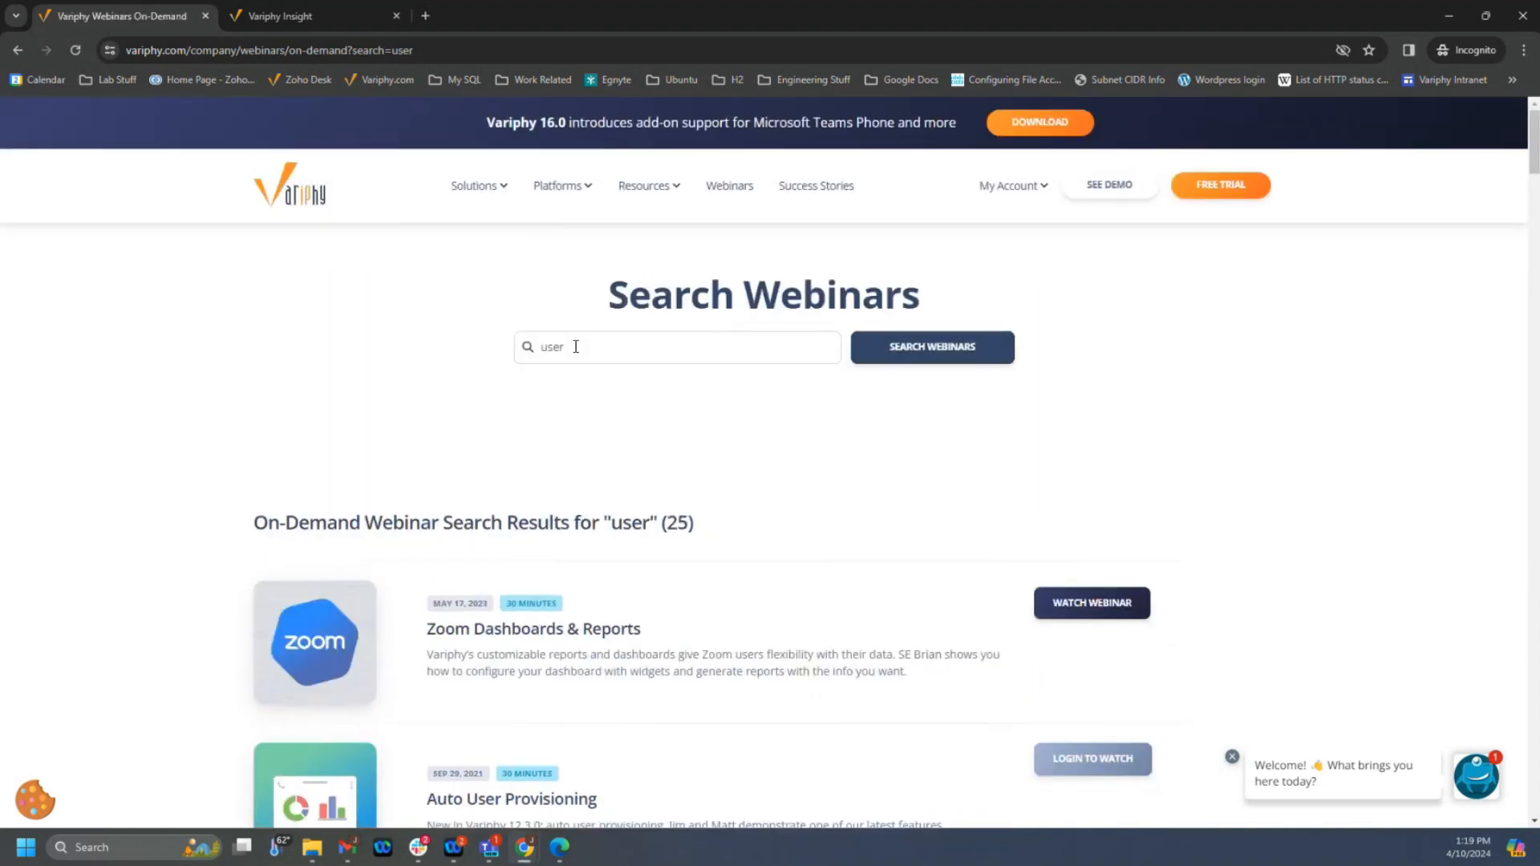
- Search the on-demand webinars for "brute" and wait for the results to load
left_click_drag(566, 347, 529, 353)
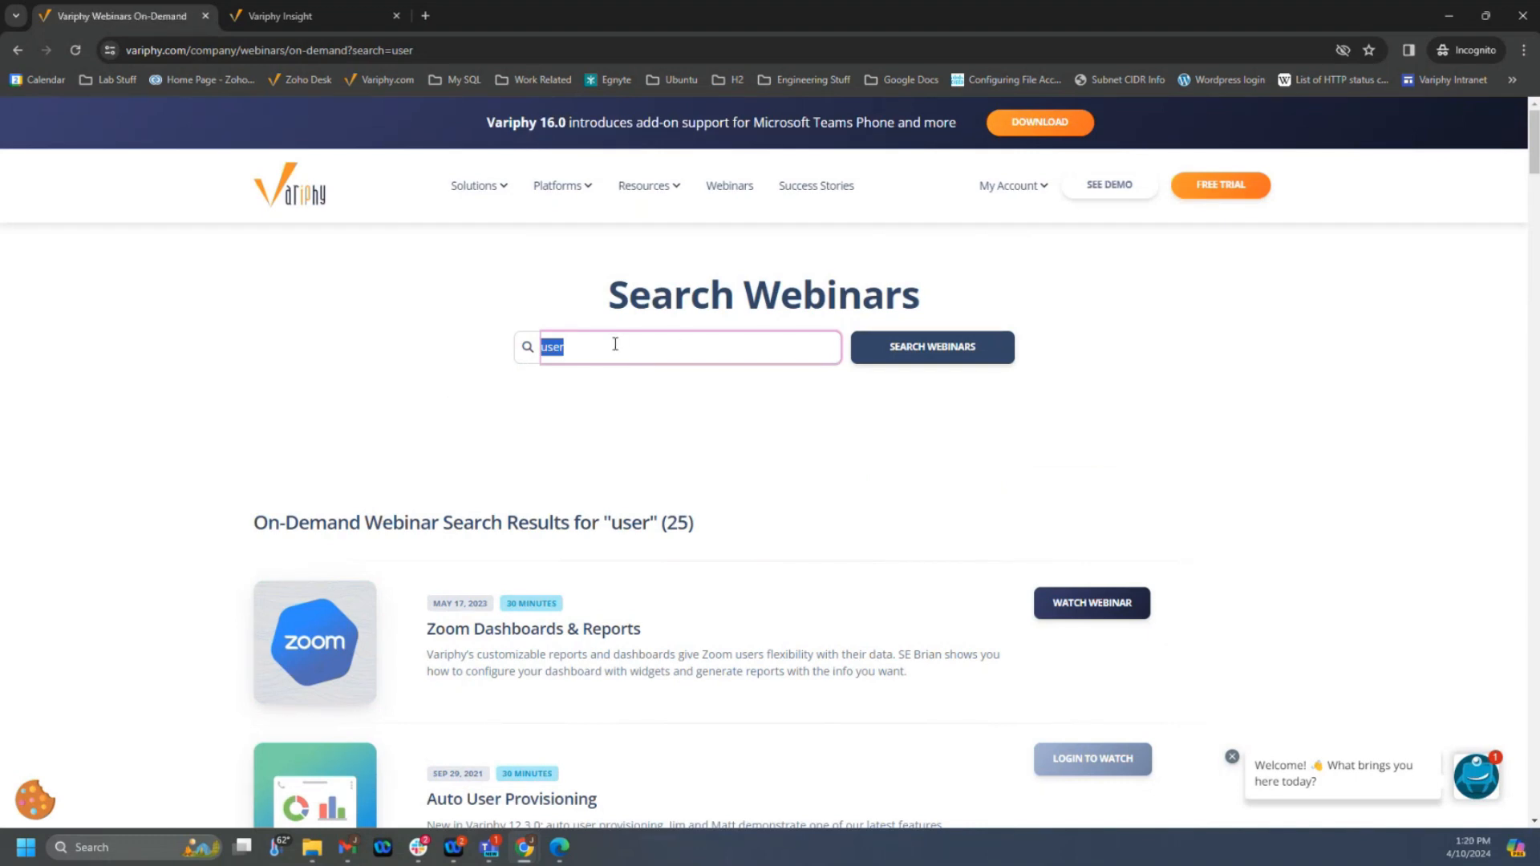
type("brute")
left_click(909, 346)
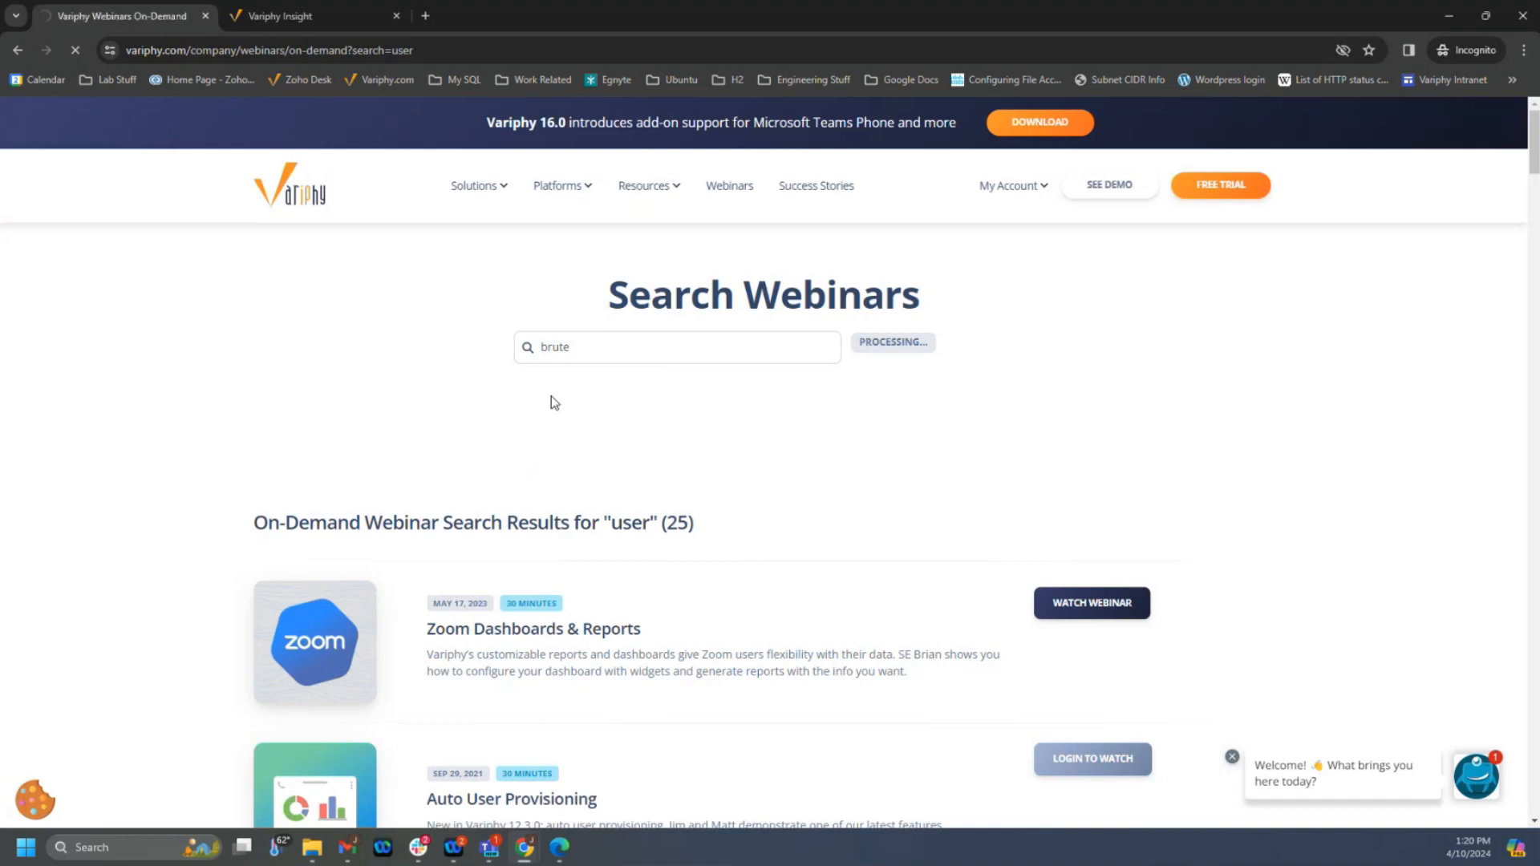
scroll(547, 395, "down", 1)
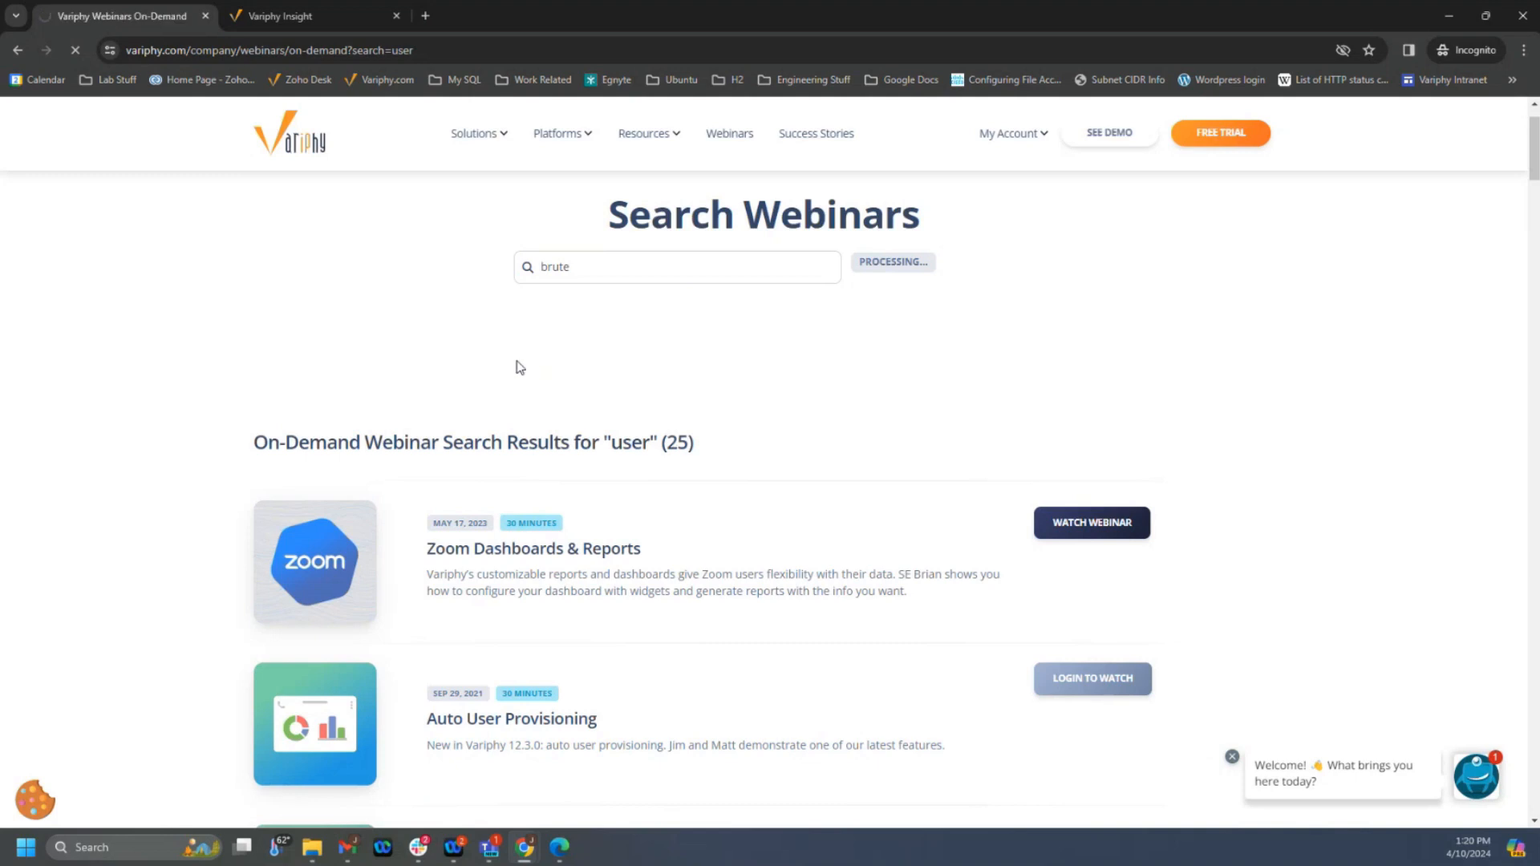
scroll(517, 365, "down", 3)
scroll(626, 380, "up", 4)
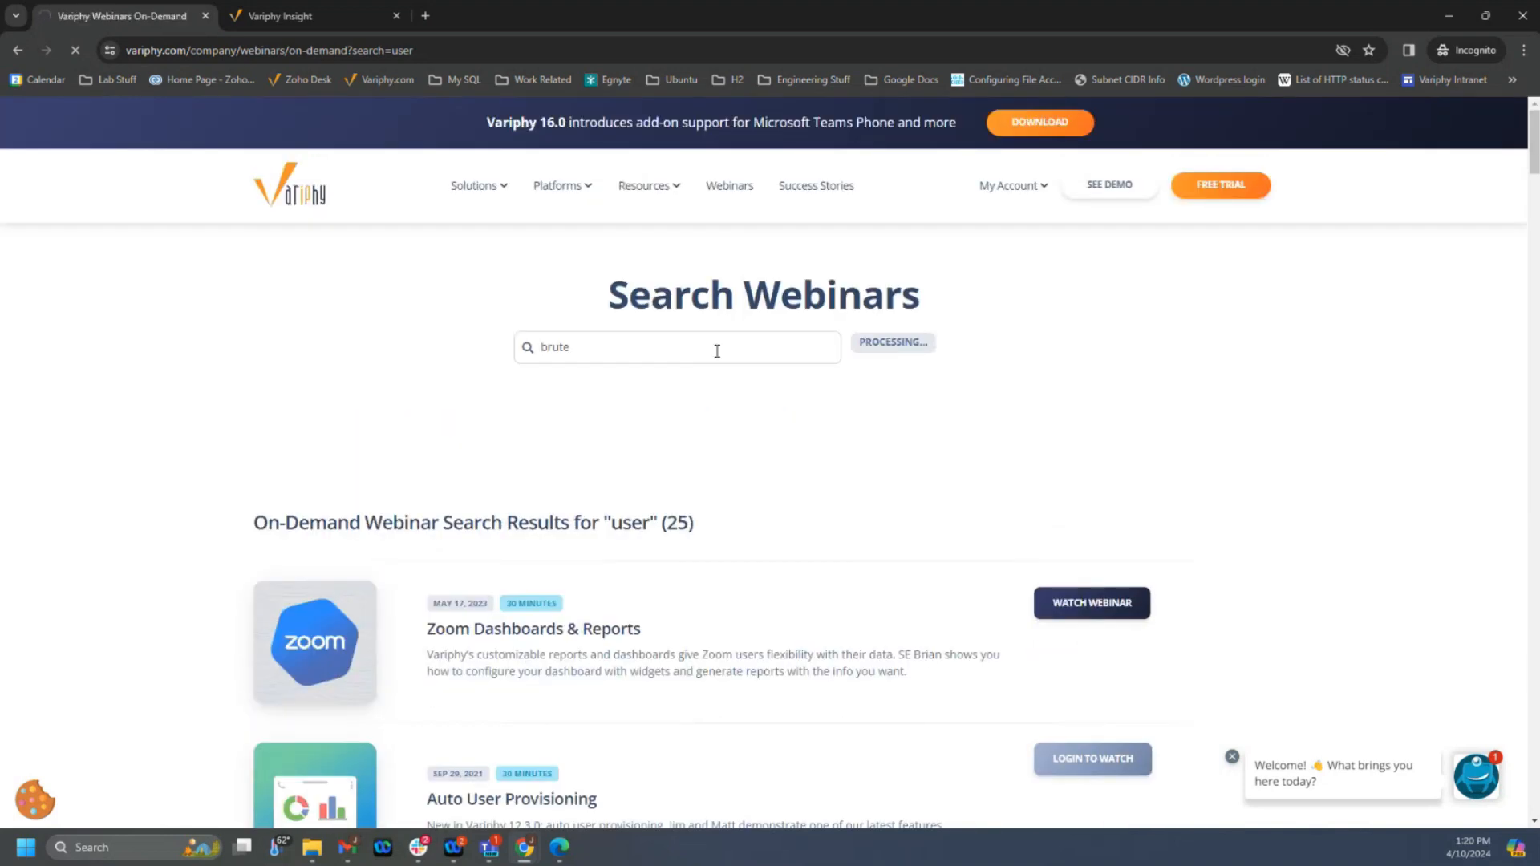
mouse_move(653, 193)
mouse_move(677, 245)
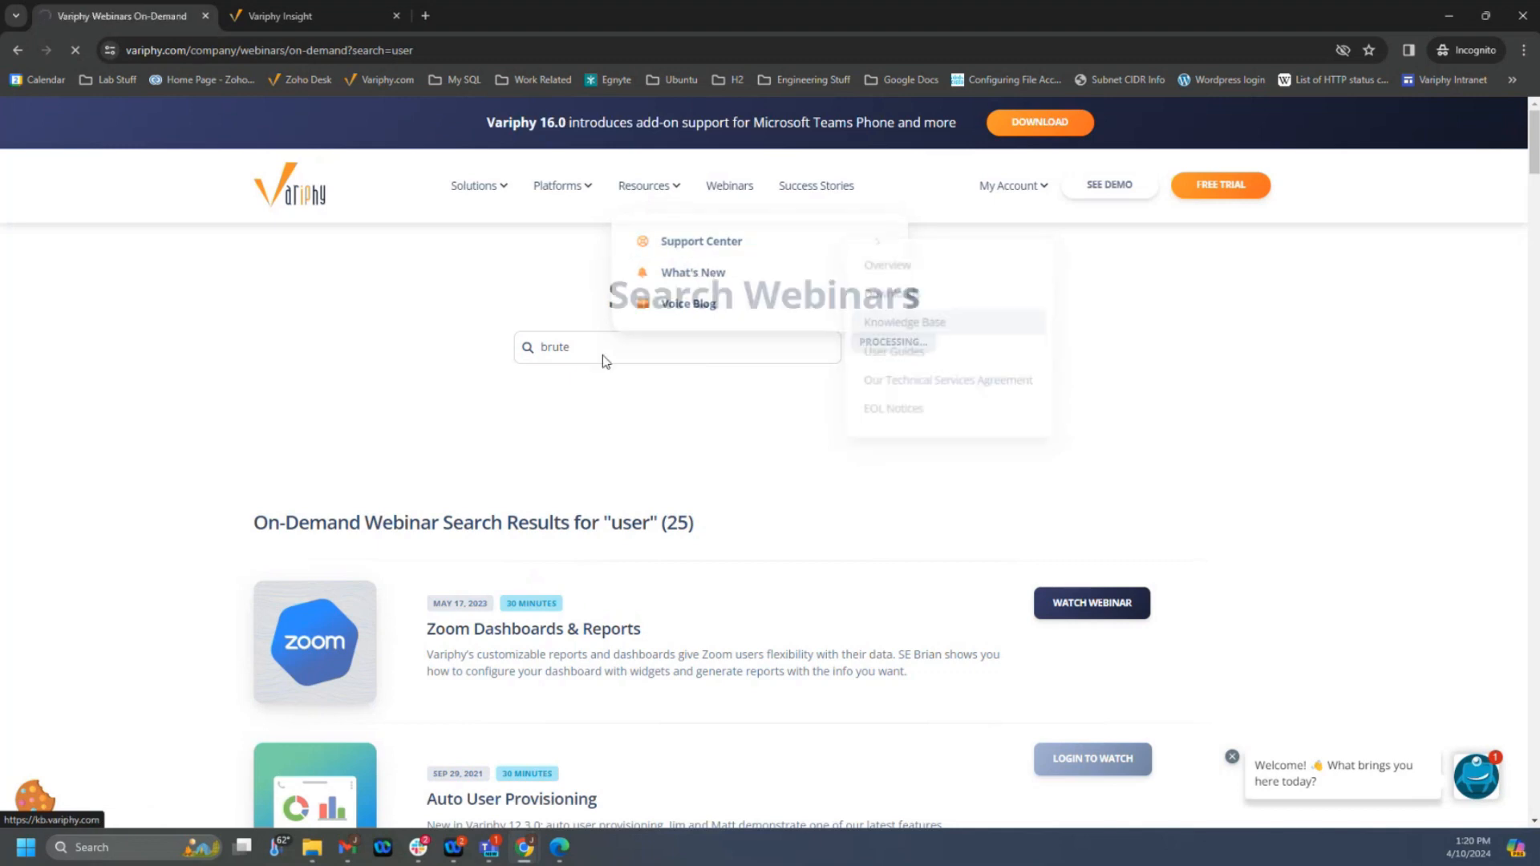
- Examine the What's New in 12.4 webinar description, highlighting its mention of Brute Force Login
scroll(409, 367, "down", 2)
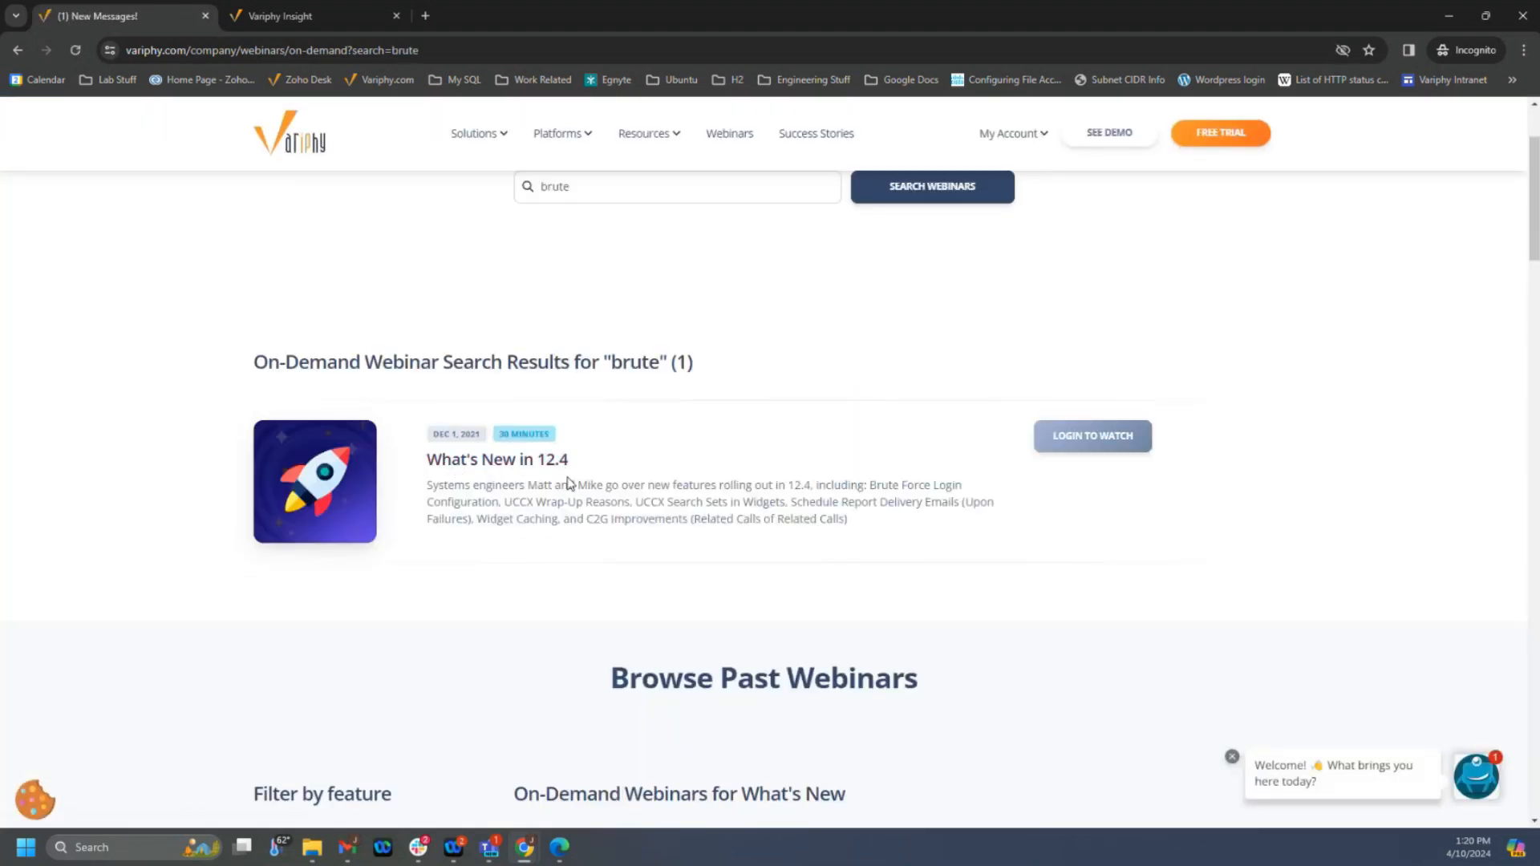
left_click_drag(864, 485, 964, 486)
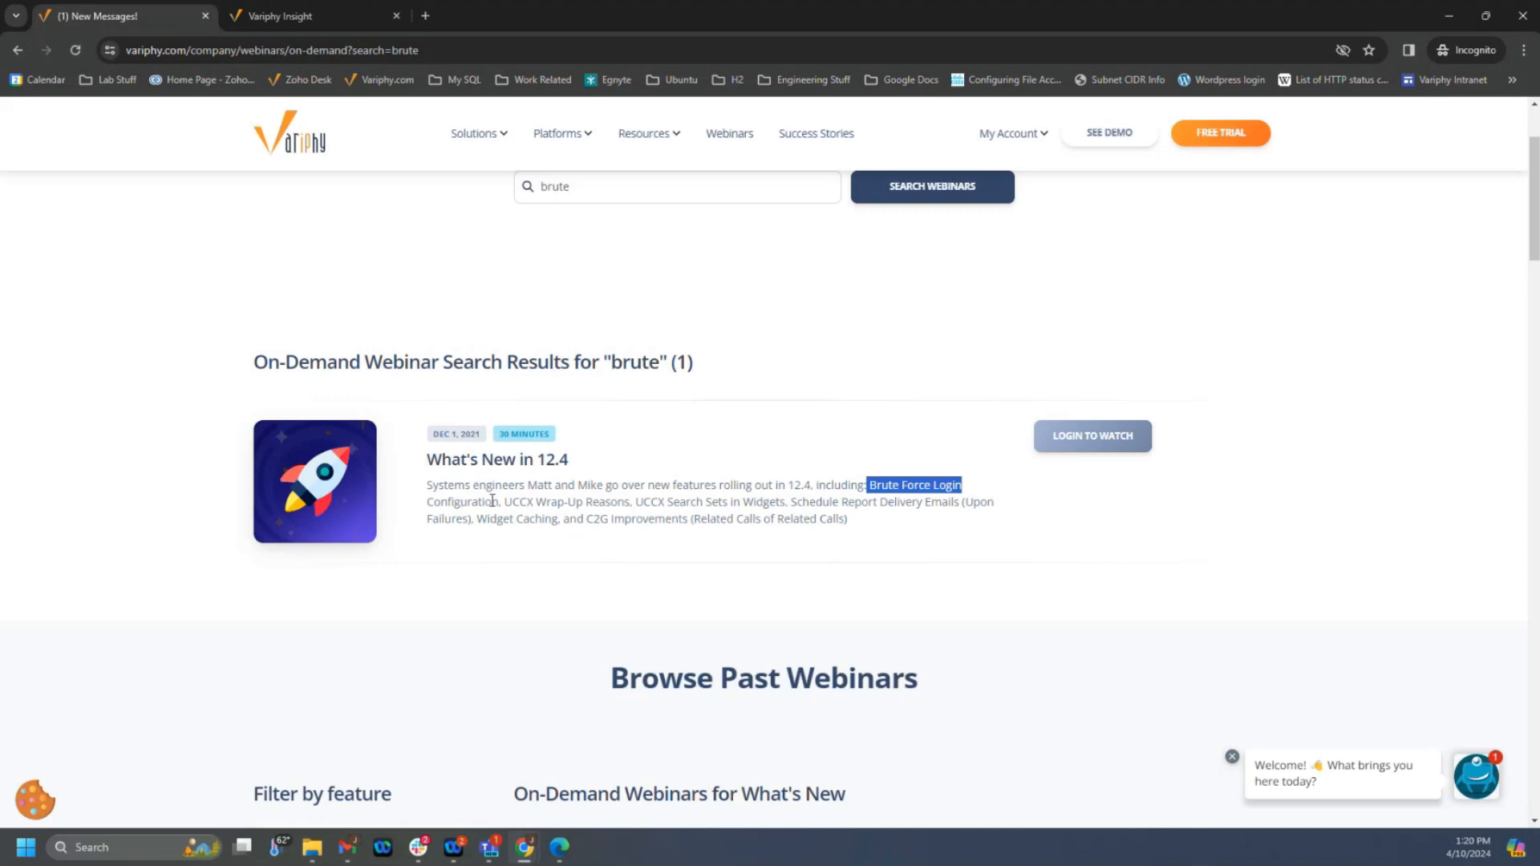
left_click(209, 300)
scroll(414, 429, "up", 2)
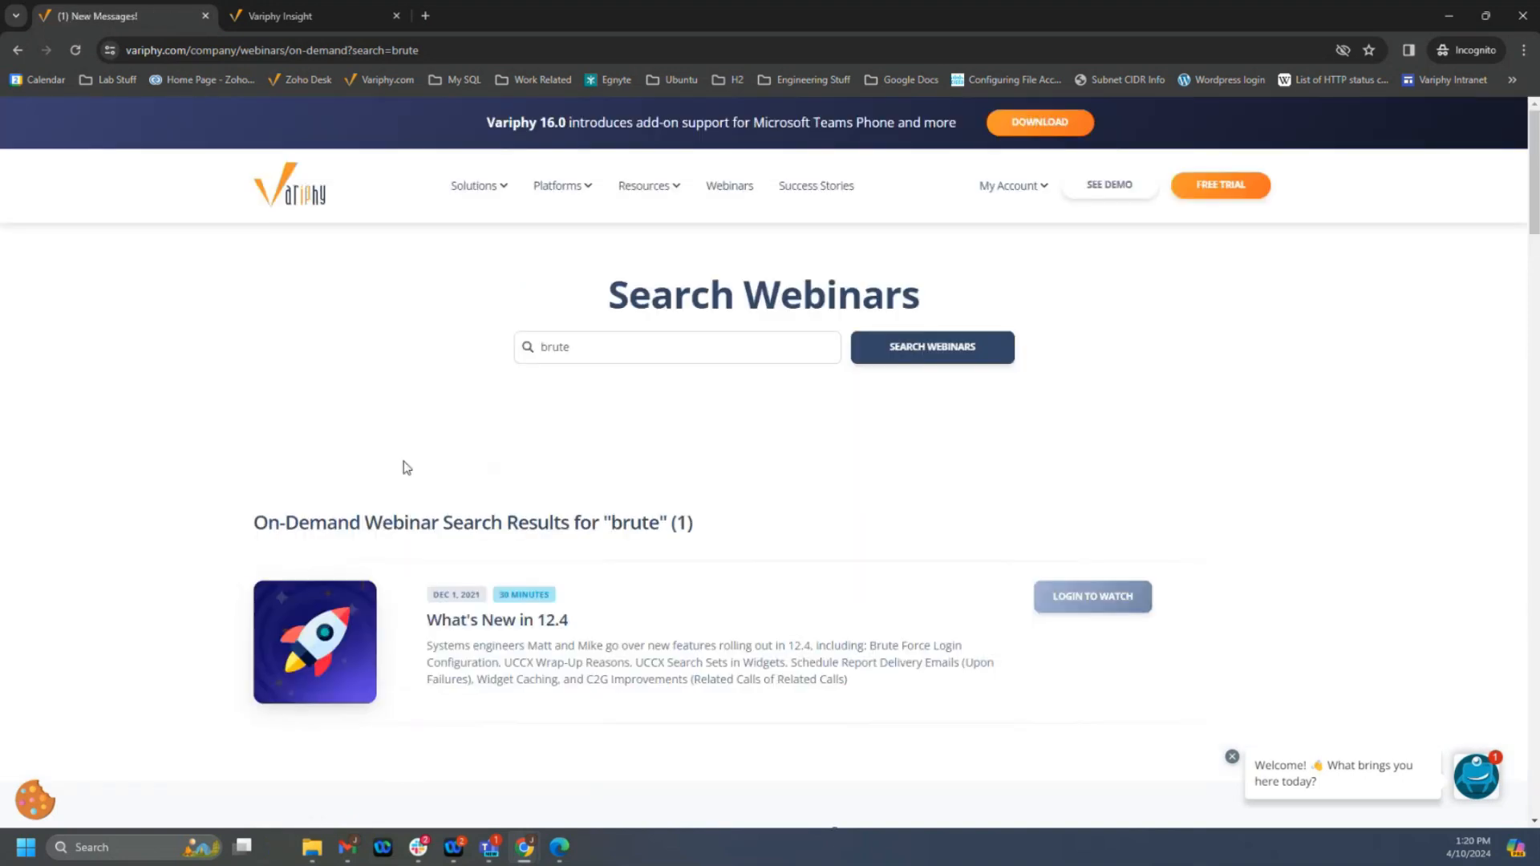